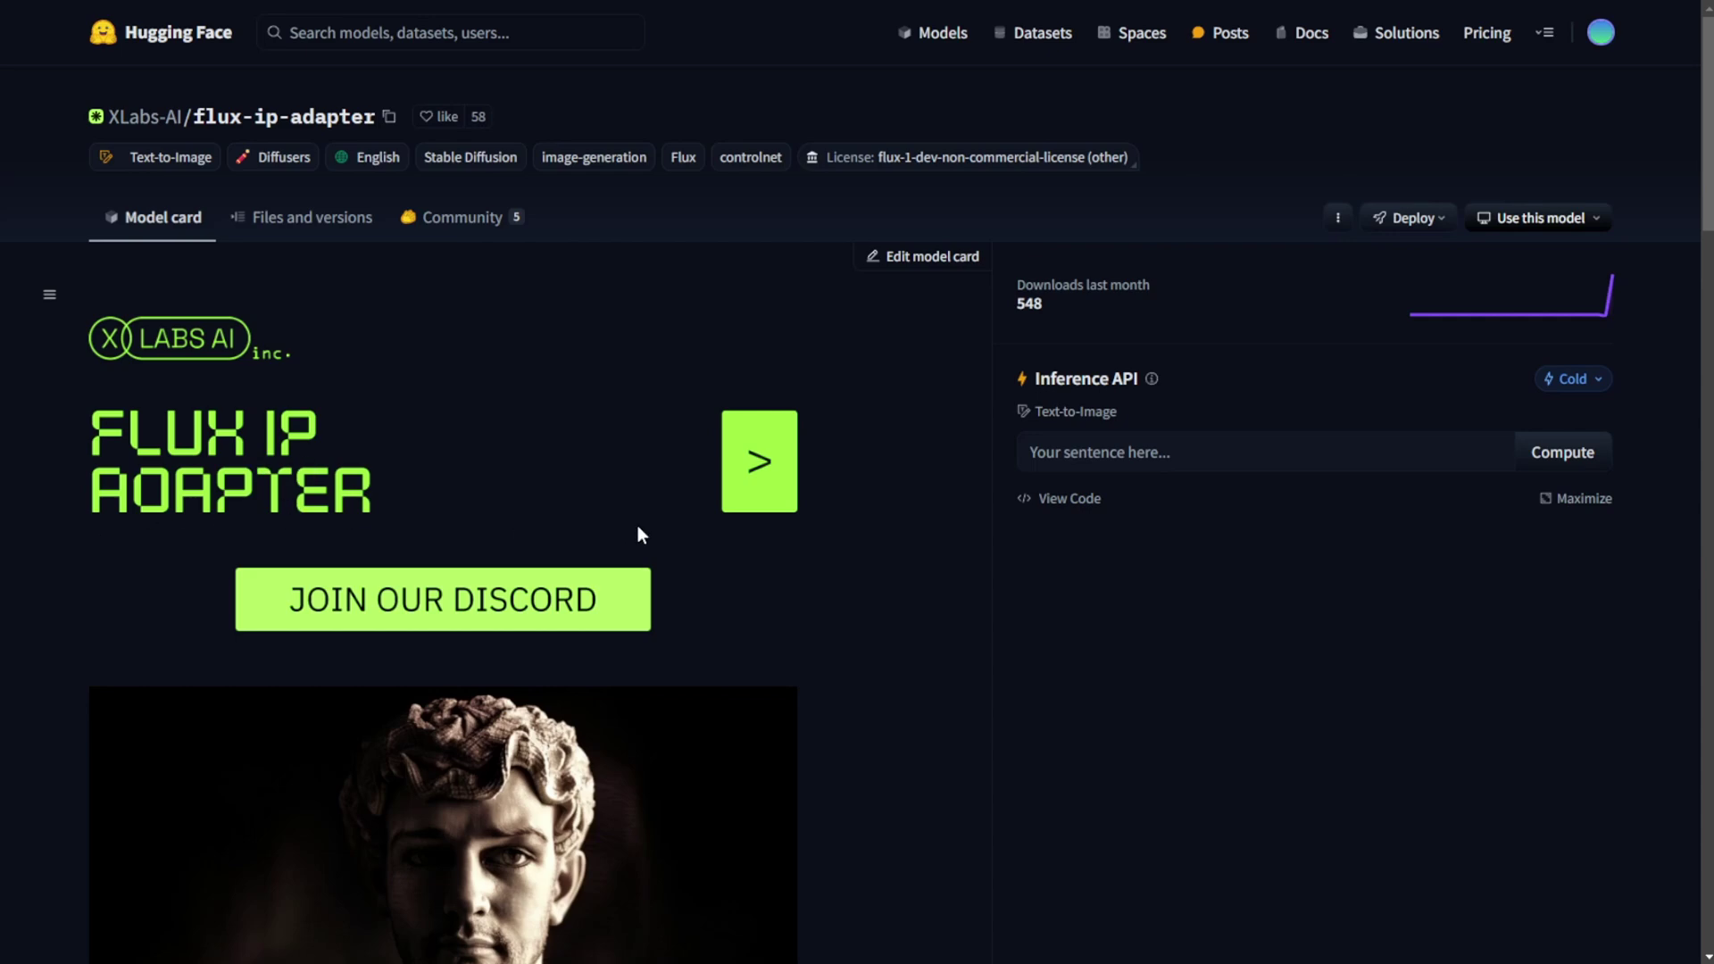
# - Scroll the flux-ip-adapter model card to read its Instruction for ComfyUI section
pyautogui.scroll(-6, 1122, 623)
pyautogui.scroll(-2, 1119, 633)
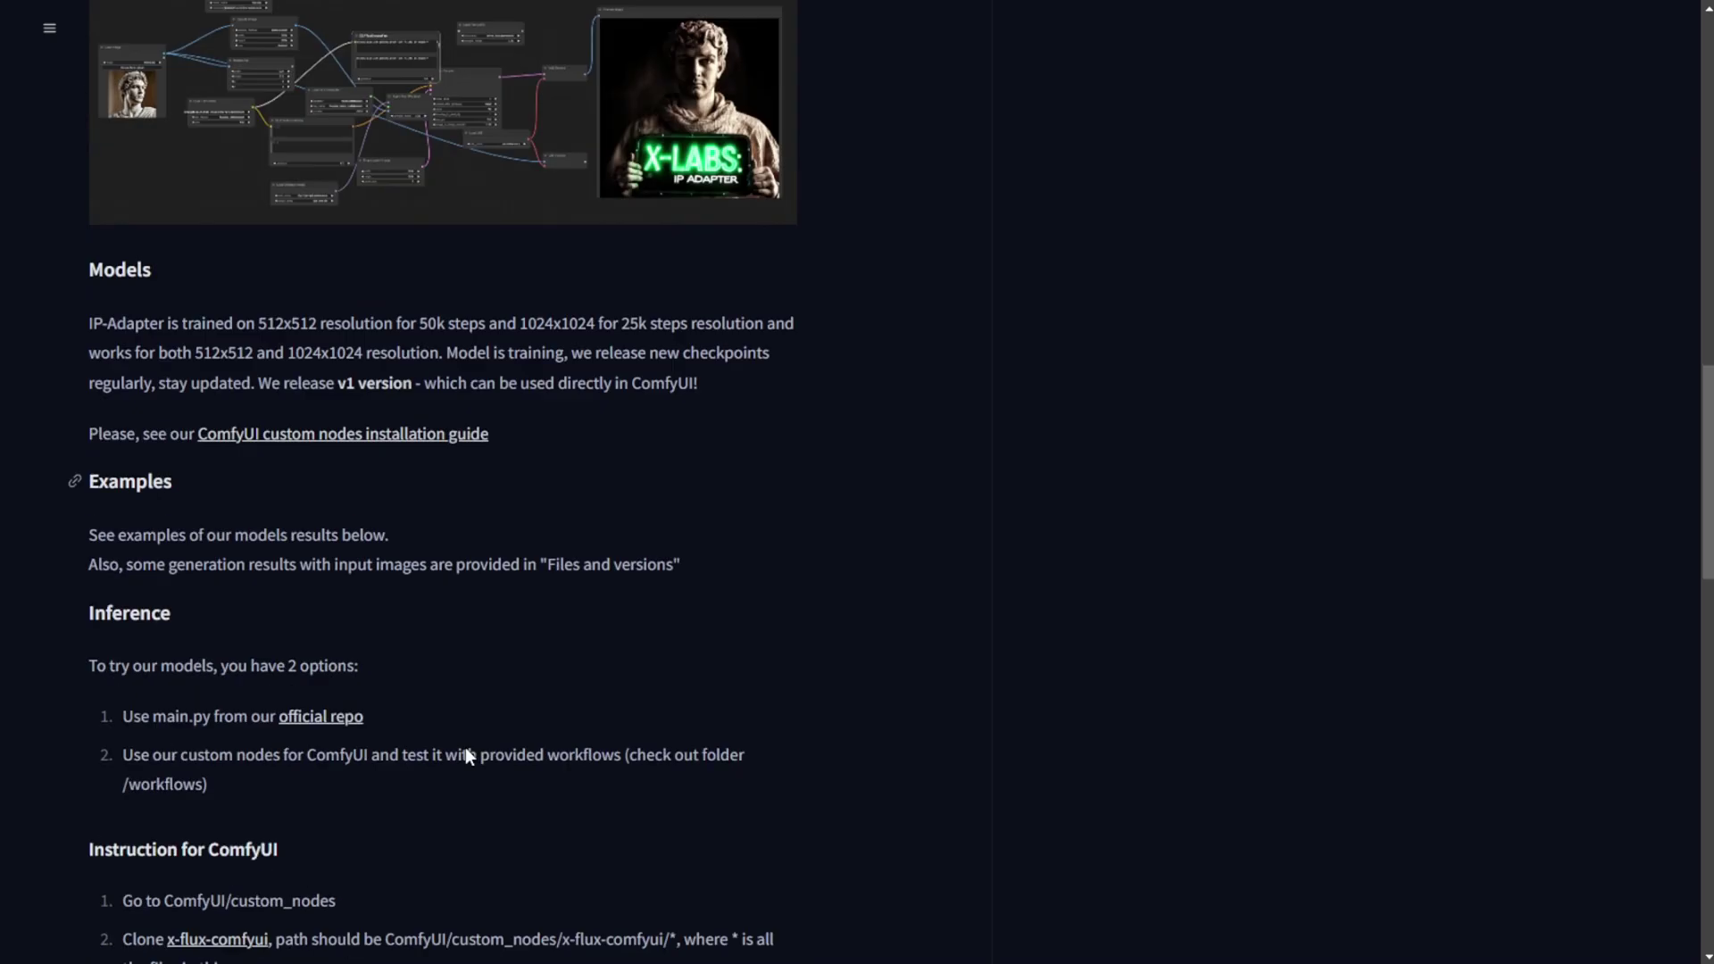
pyautogui.scroll(-7, 466, 754)
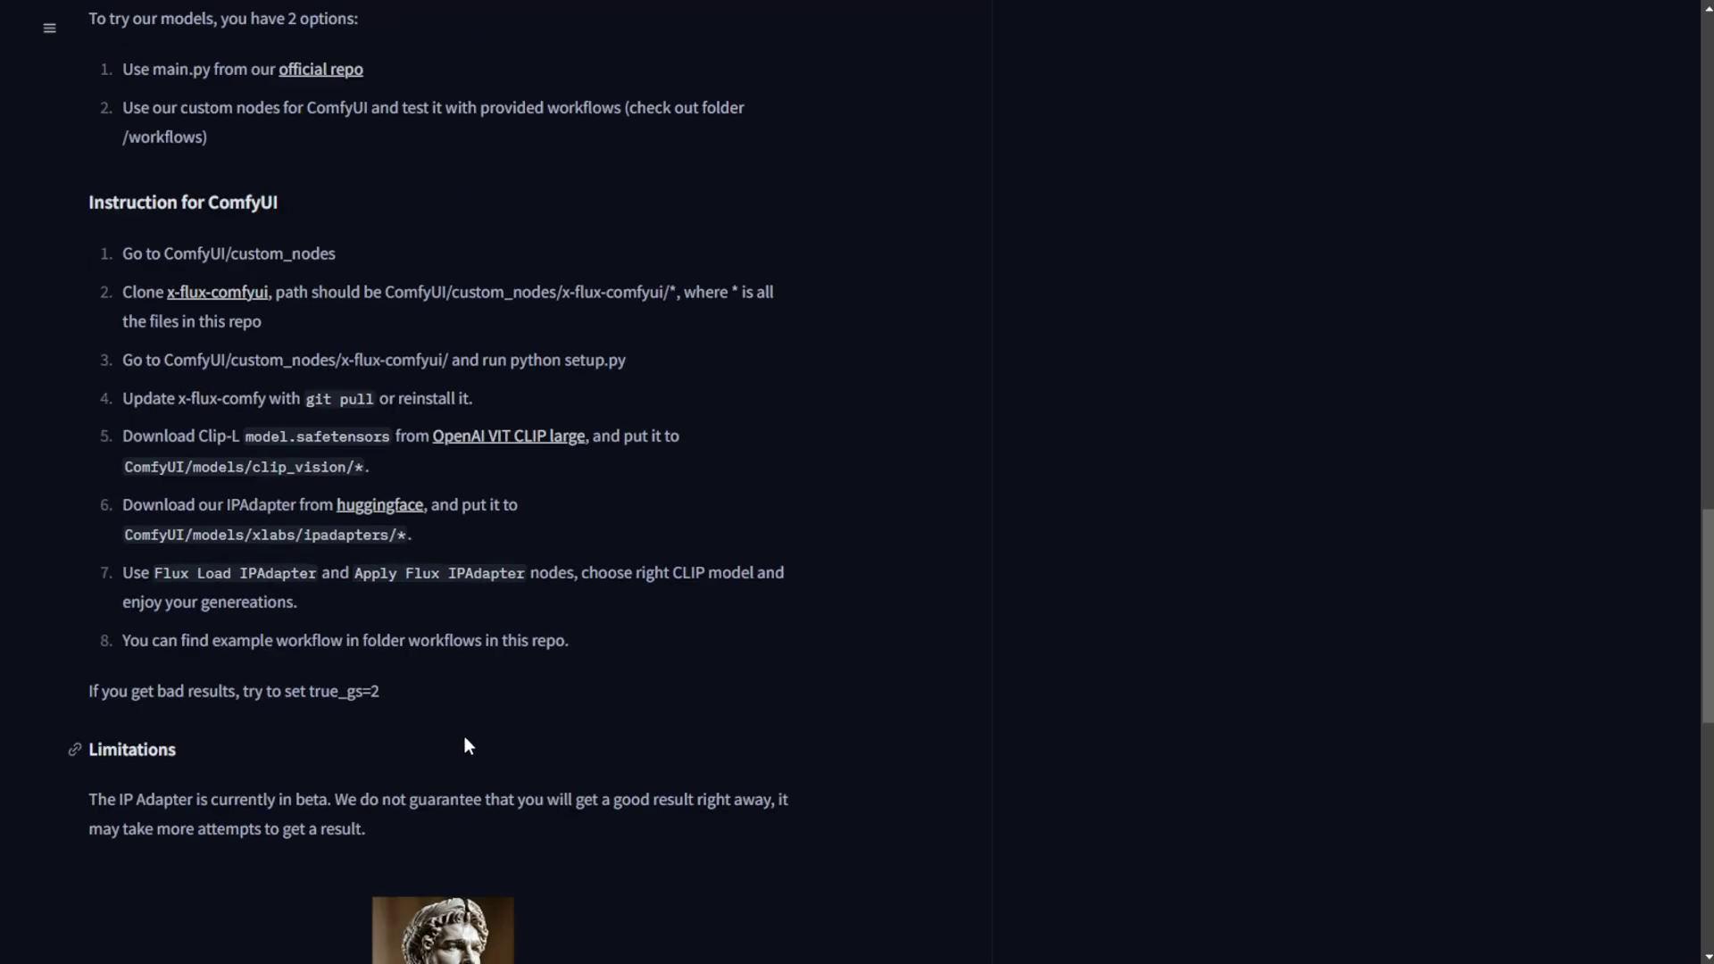
pyautogui.scroll(3, 471, 744)
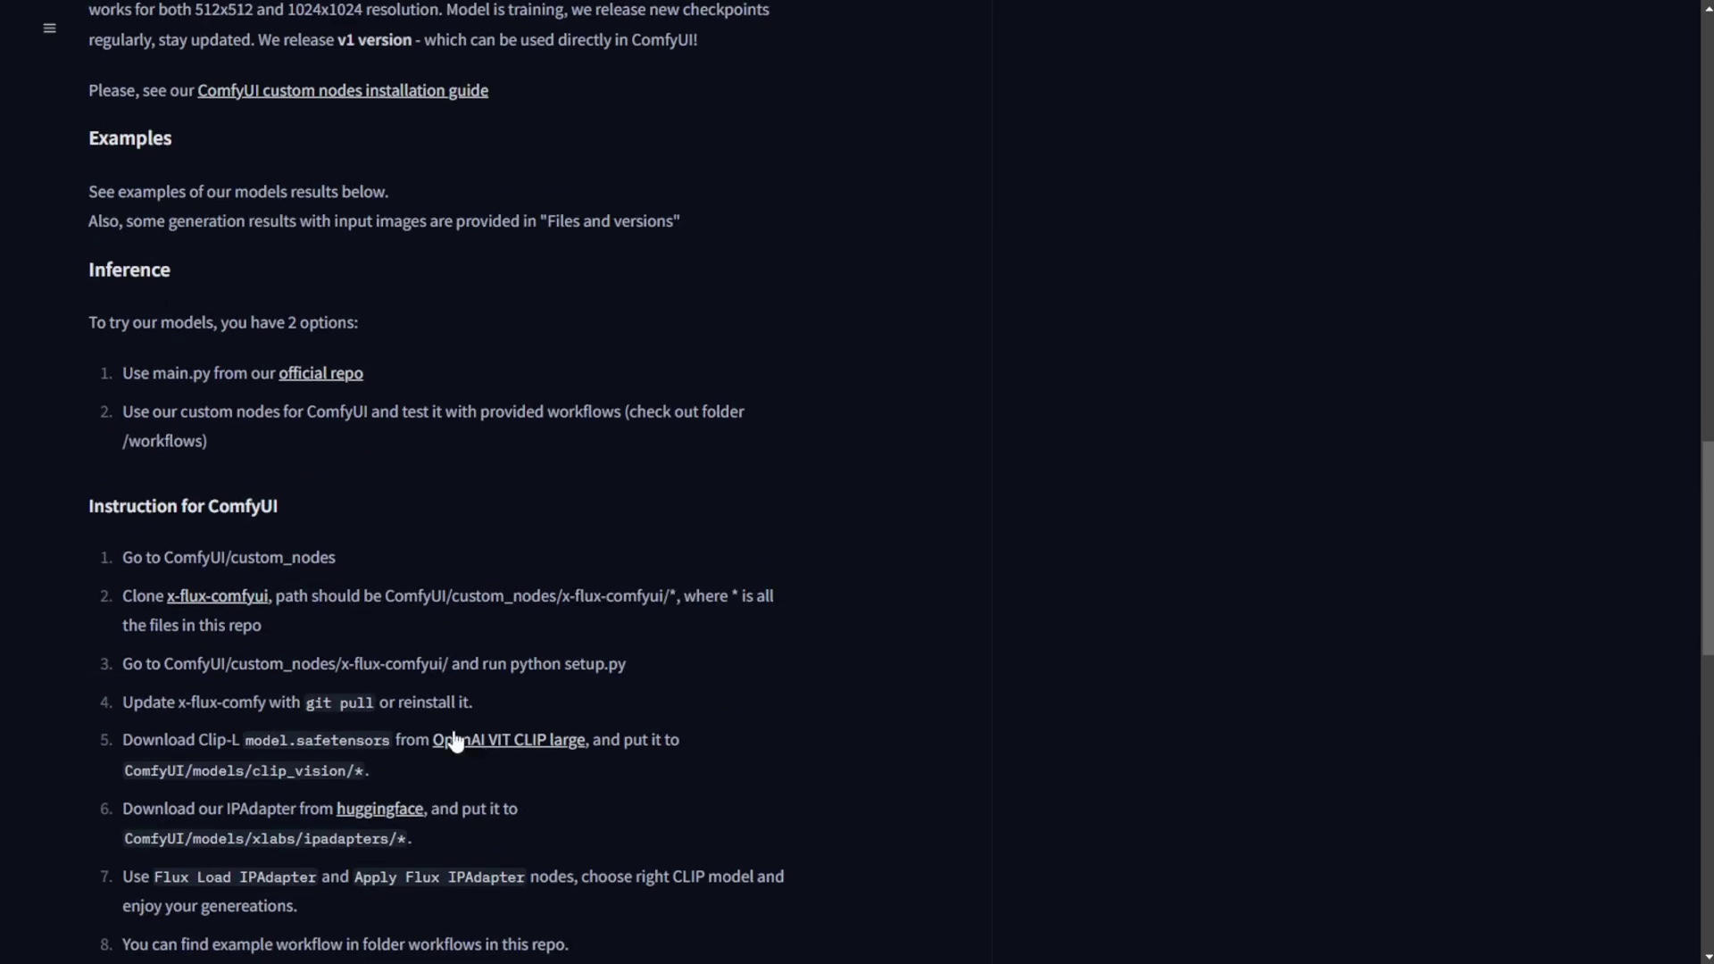
pyautogui.scroll(3, 414, 441)
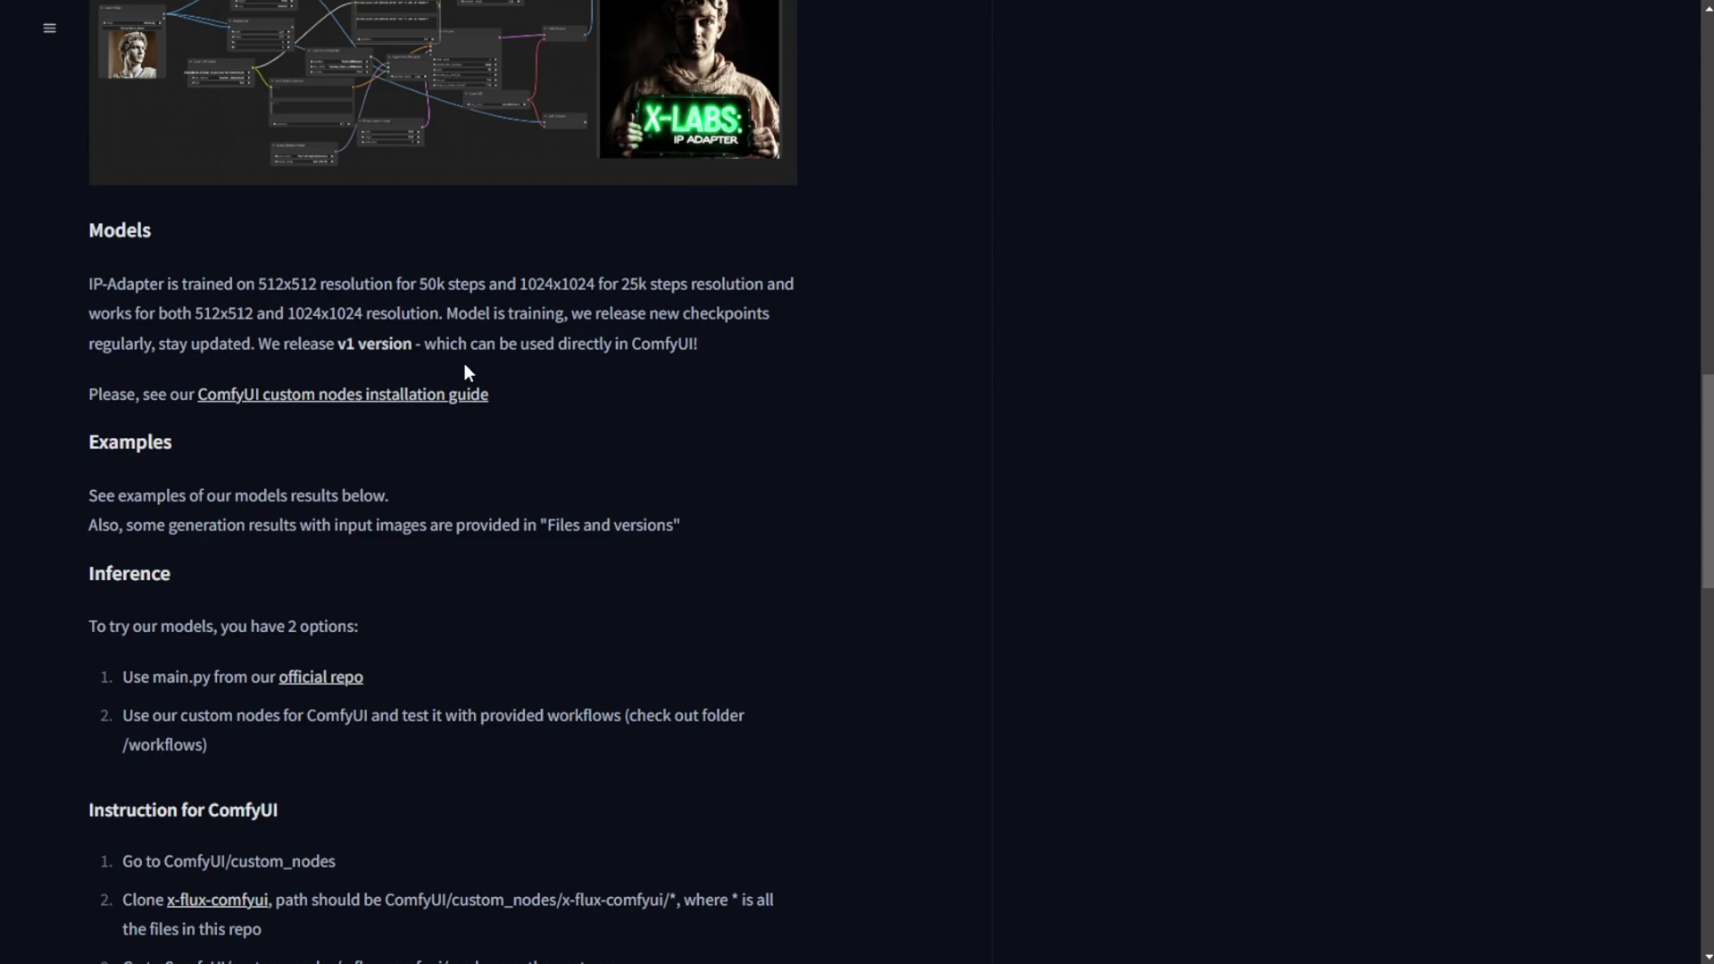
pyautogui.scroll(2, 466, 371)
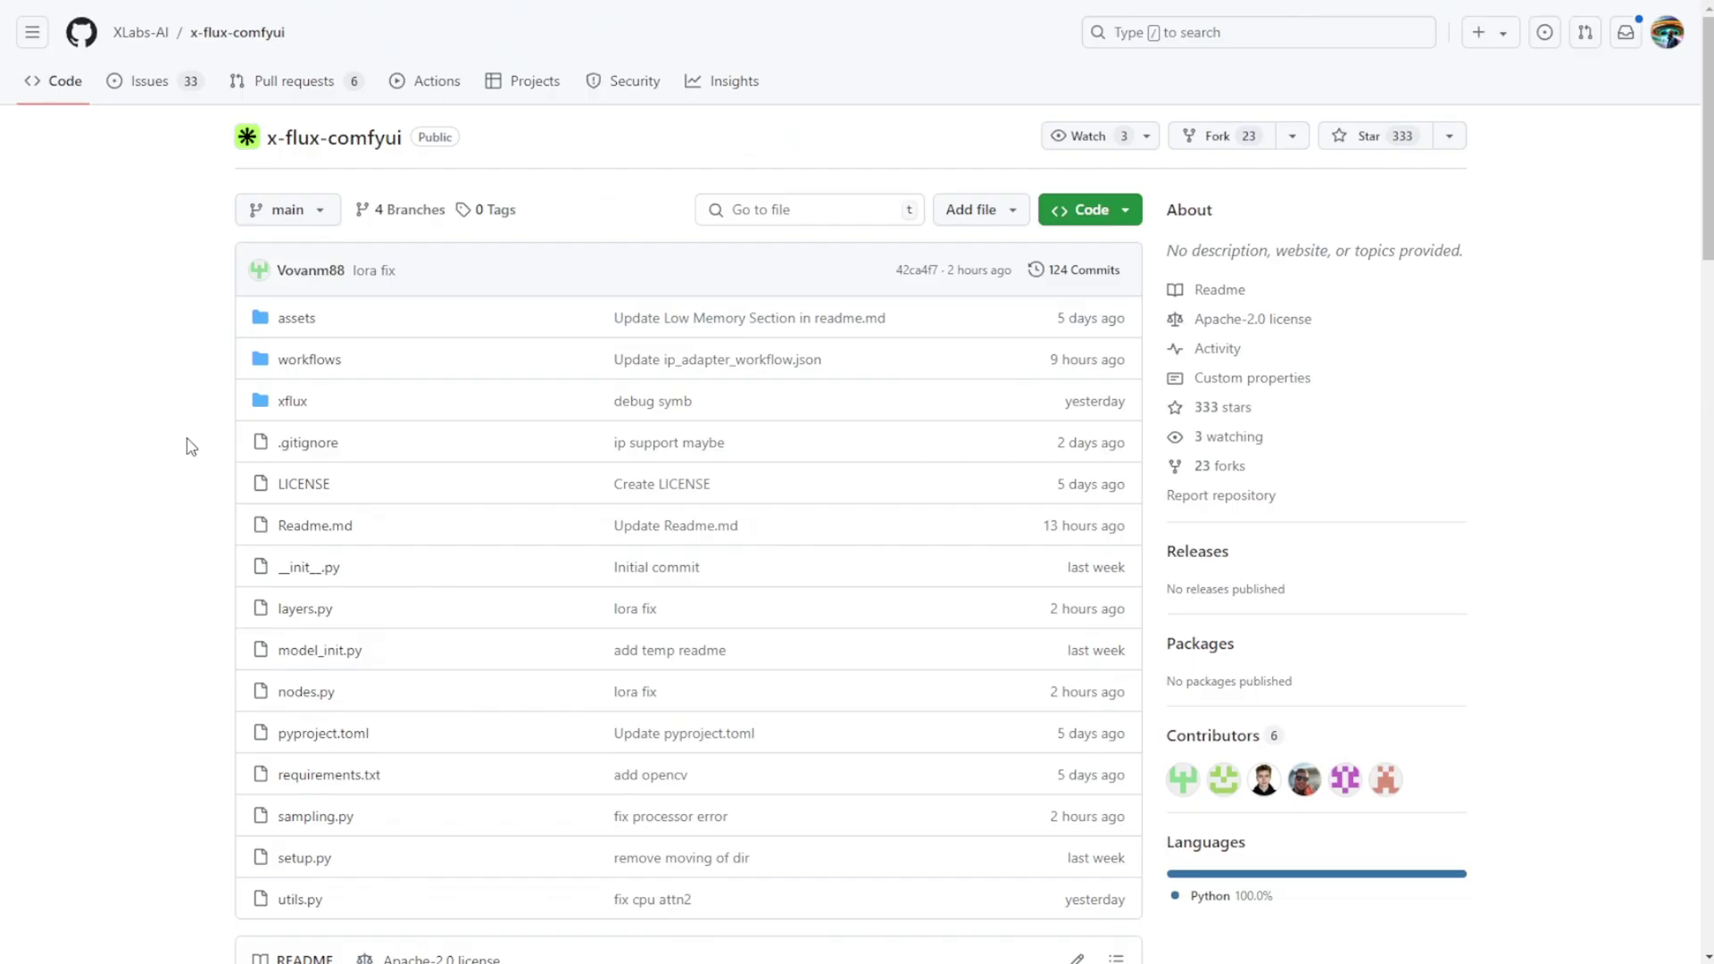
pyautogui.scroll(-5, 190, 437)
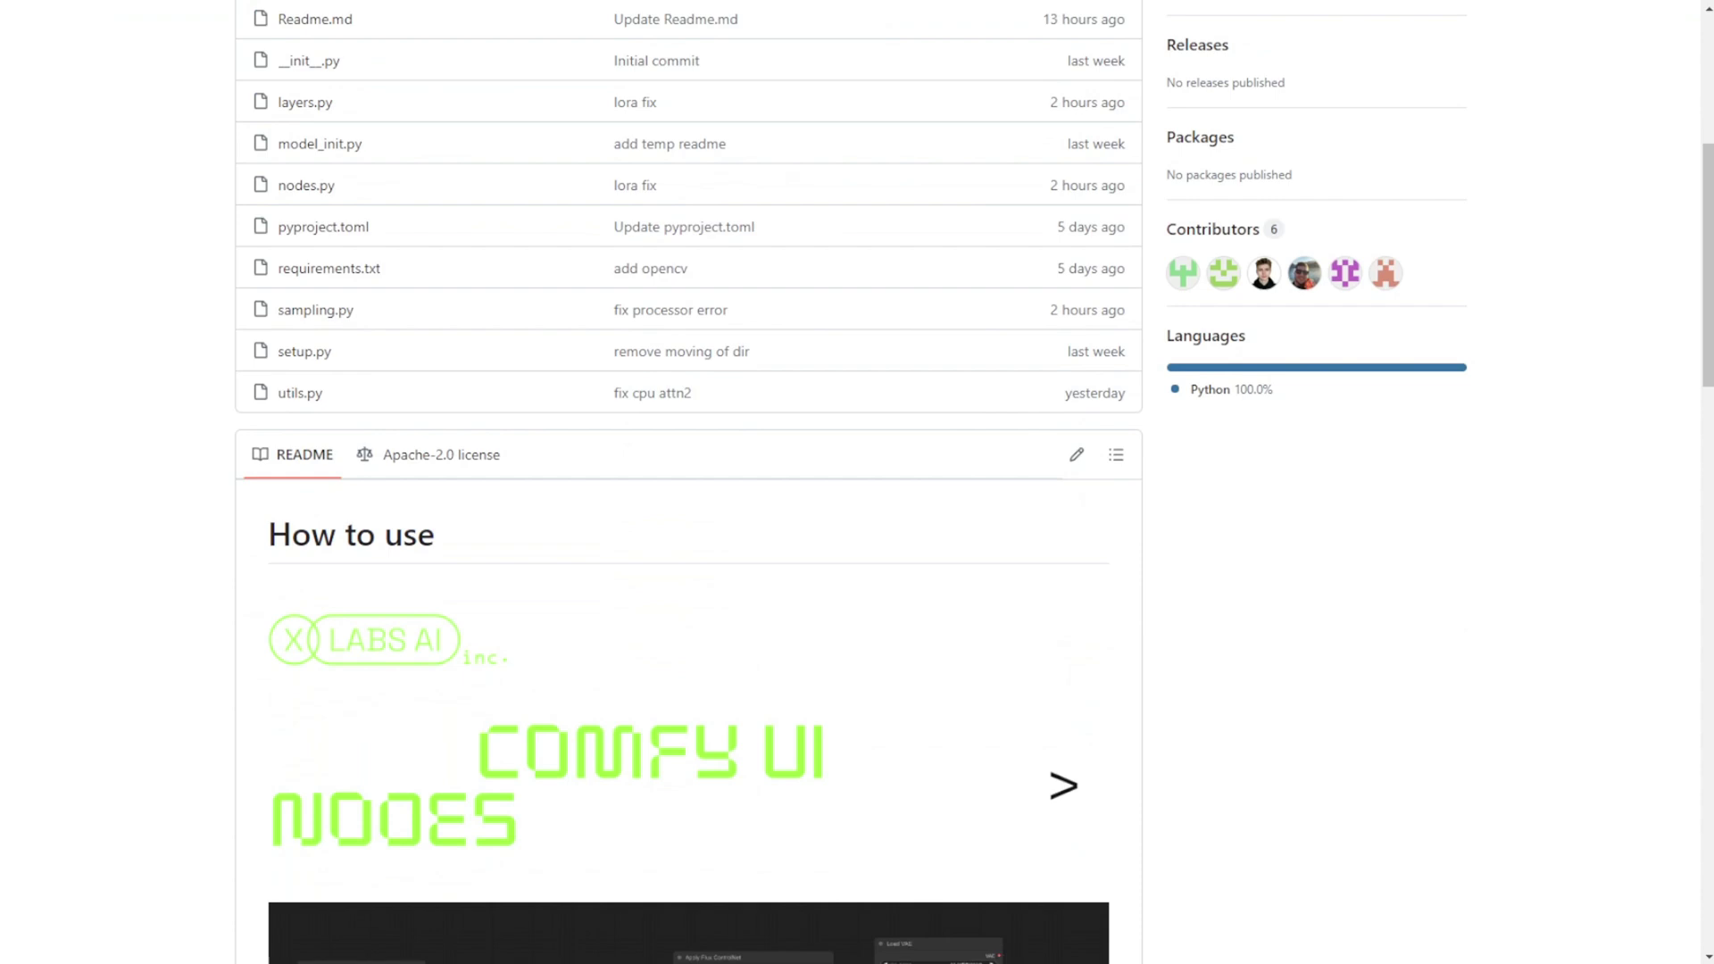
# - Clear the old workflow from the ComfyUI canvas
pyautogui.scroll(-5, 532, 620)
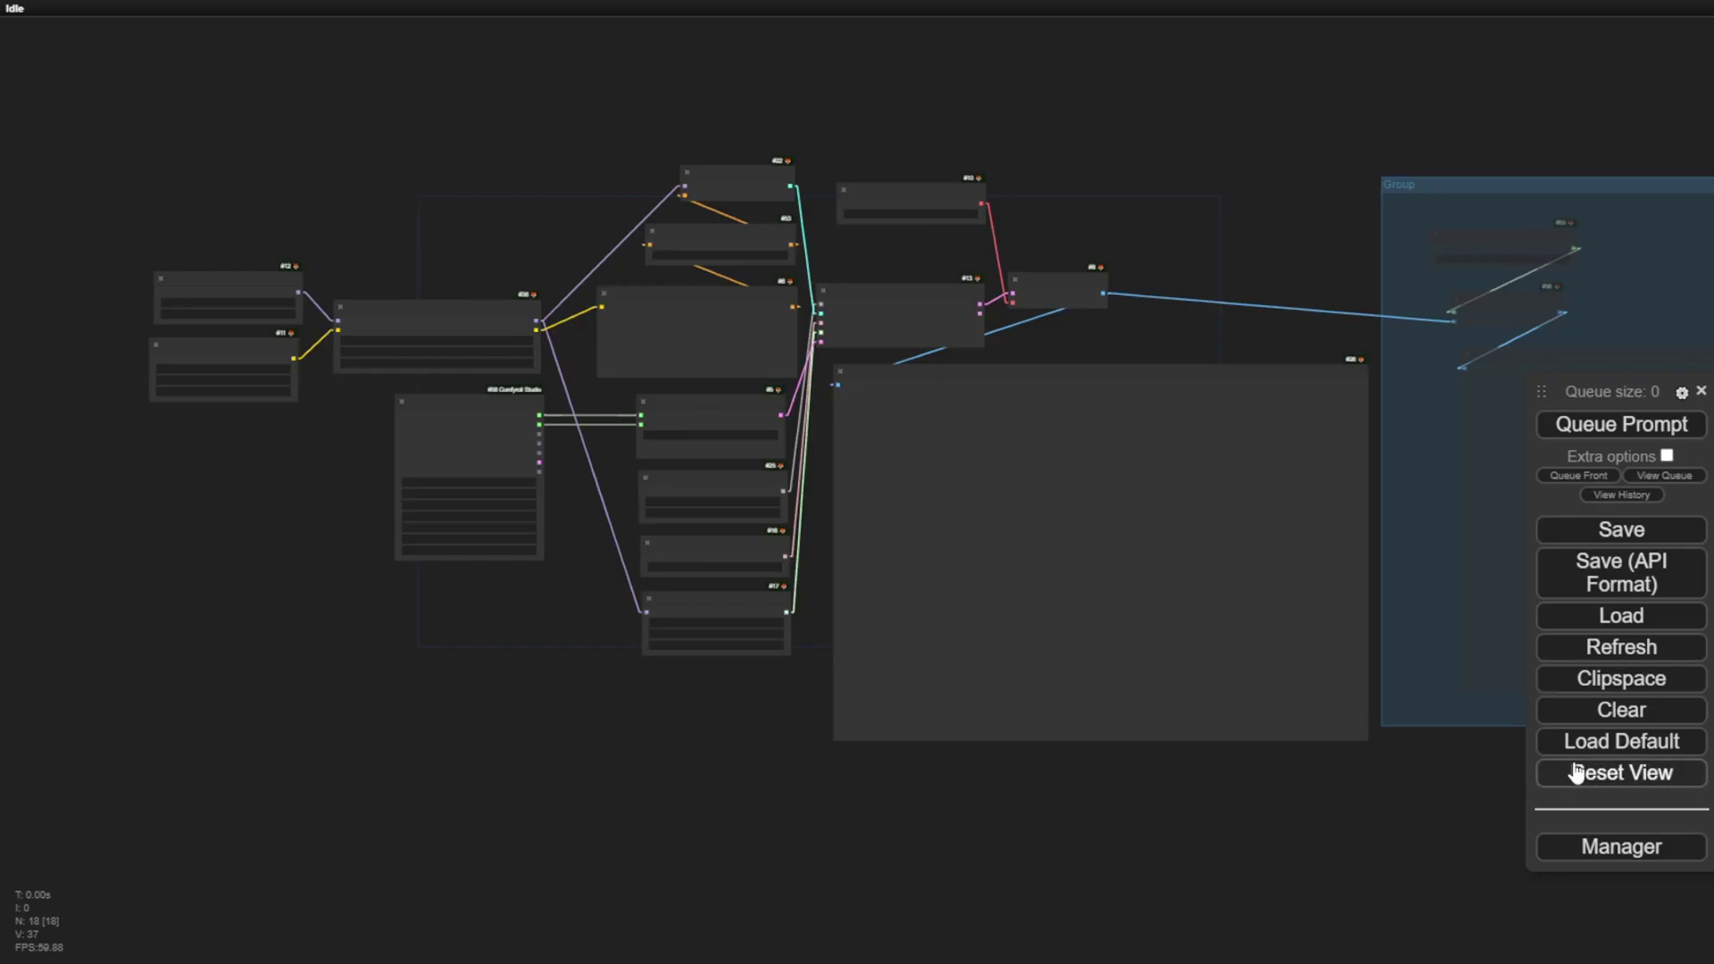
pyautogui.click(1589, 714)
pyautogui.click(953, 109)
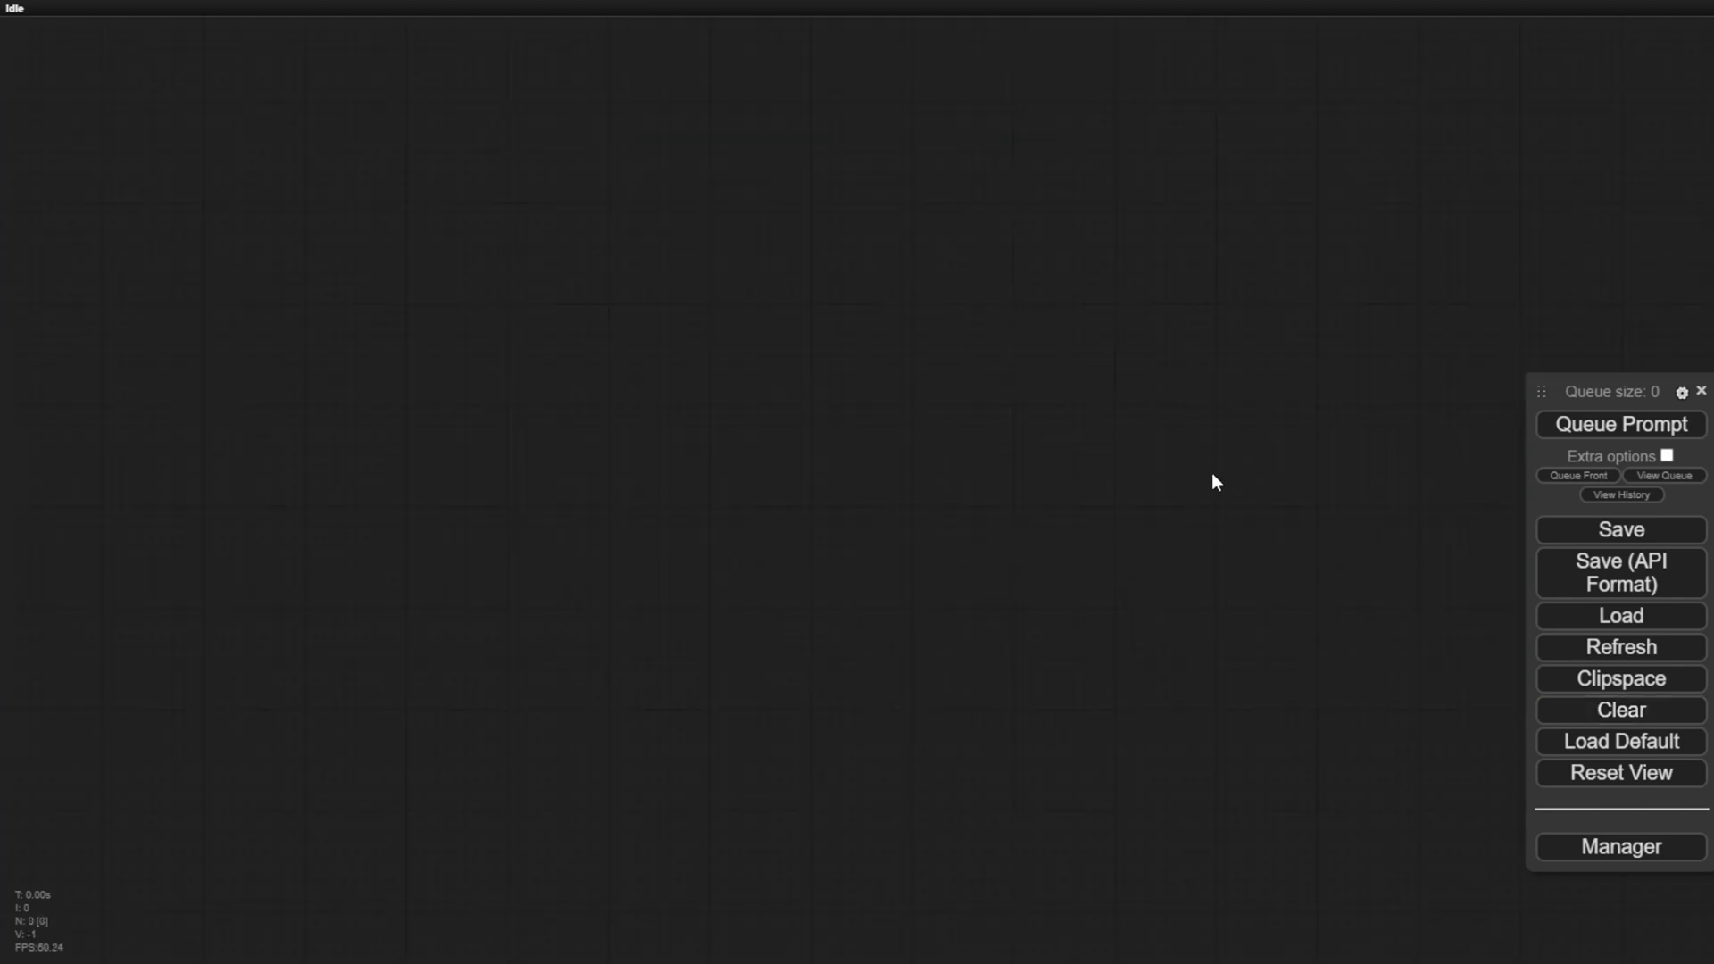
# - In Custom Nodes Manager, filter to Installed and confirm x-flux-comfyui is present
pyautogui.click(1621, 846)
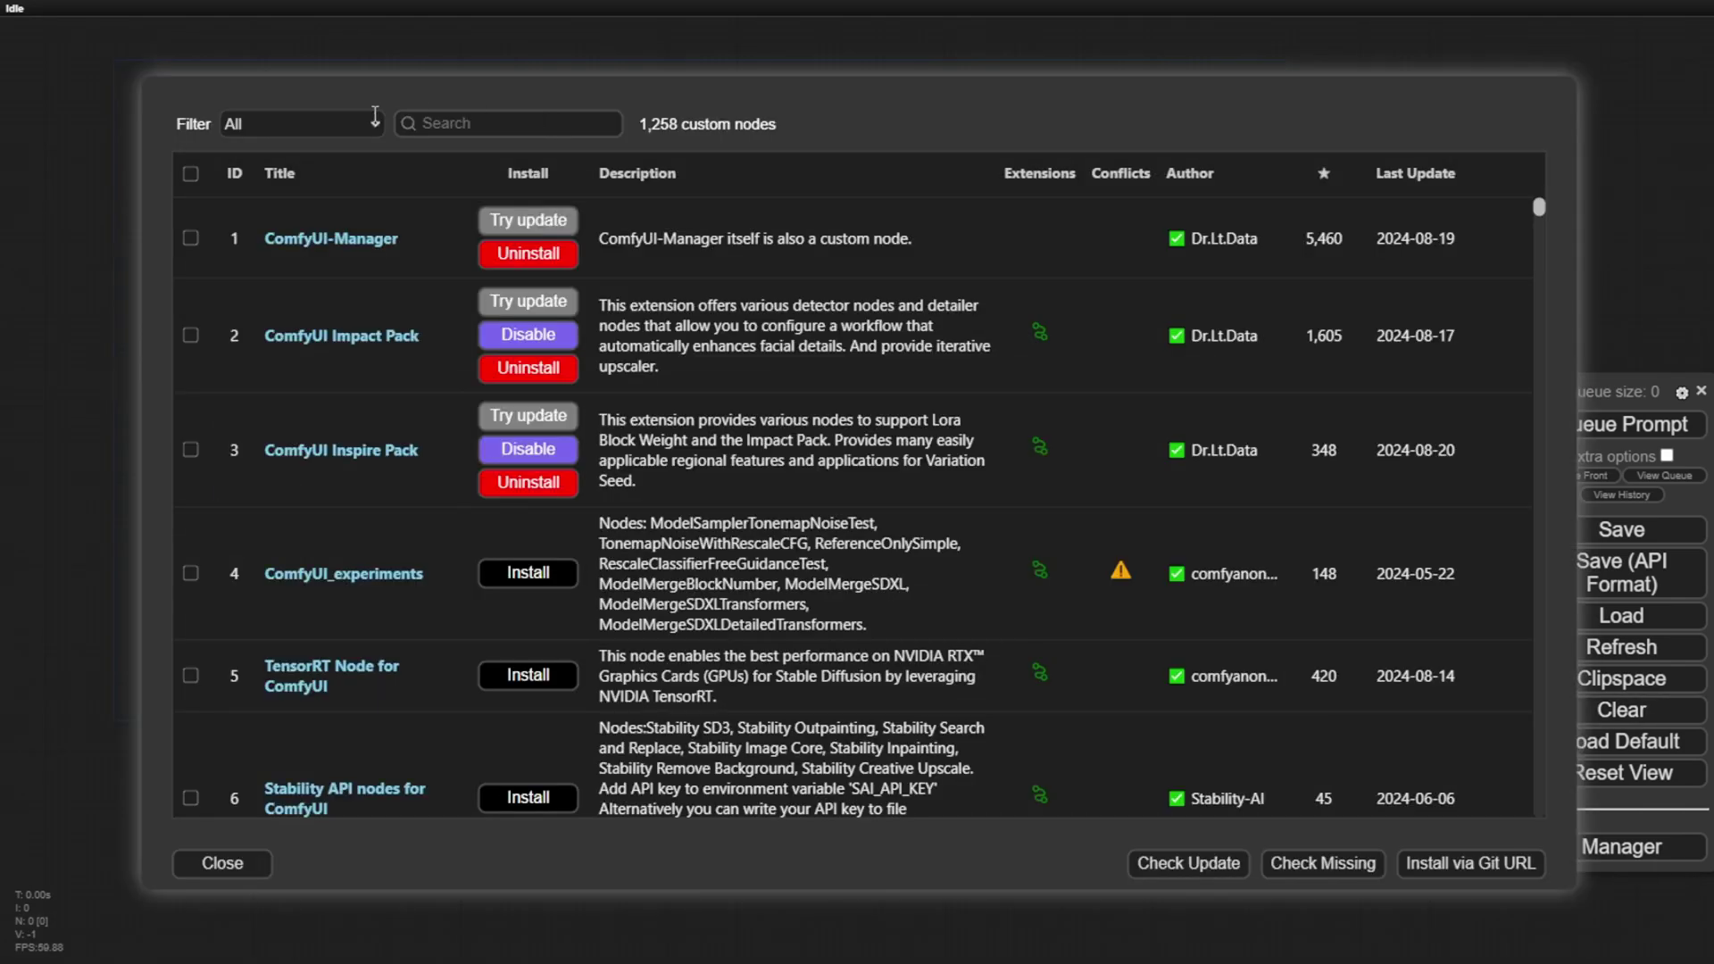
pyautogui.click(299, 160)
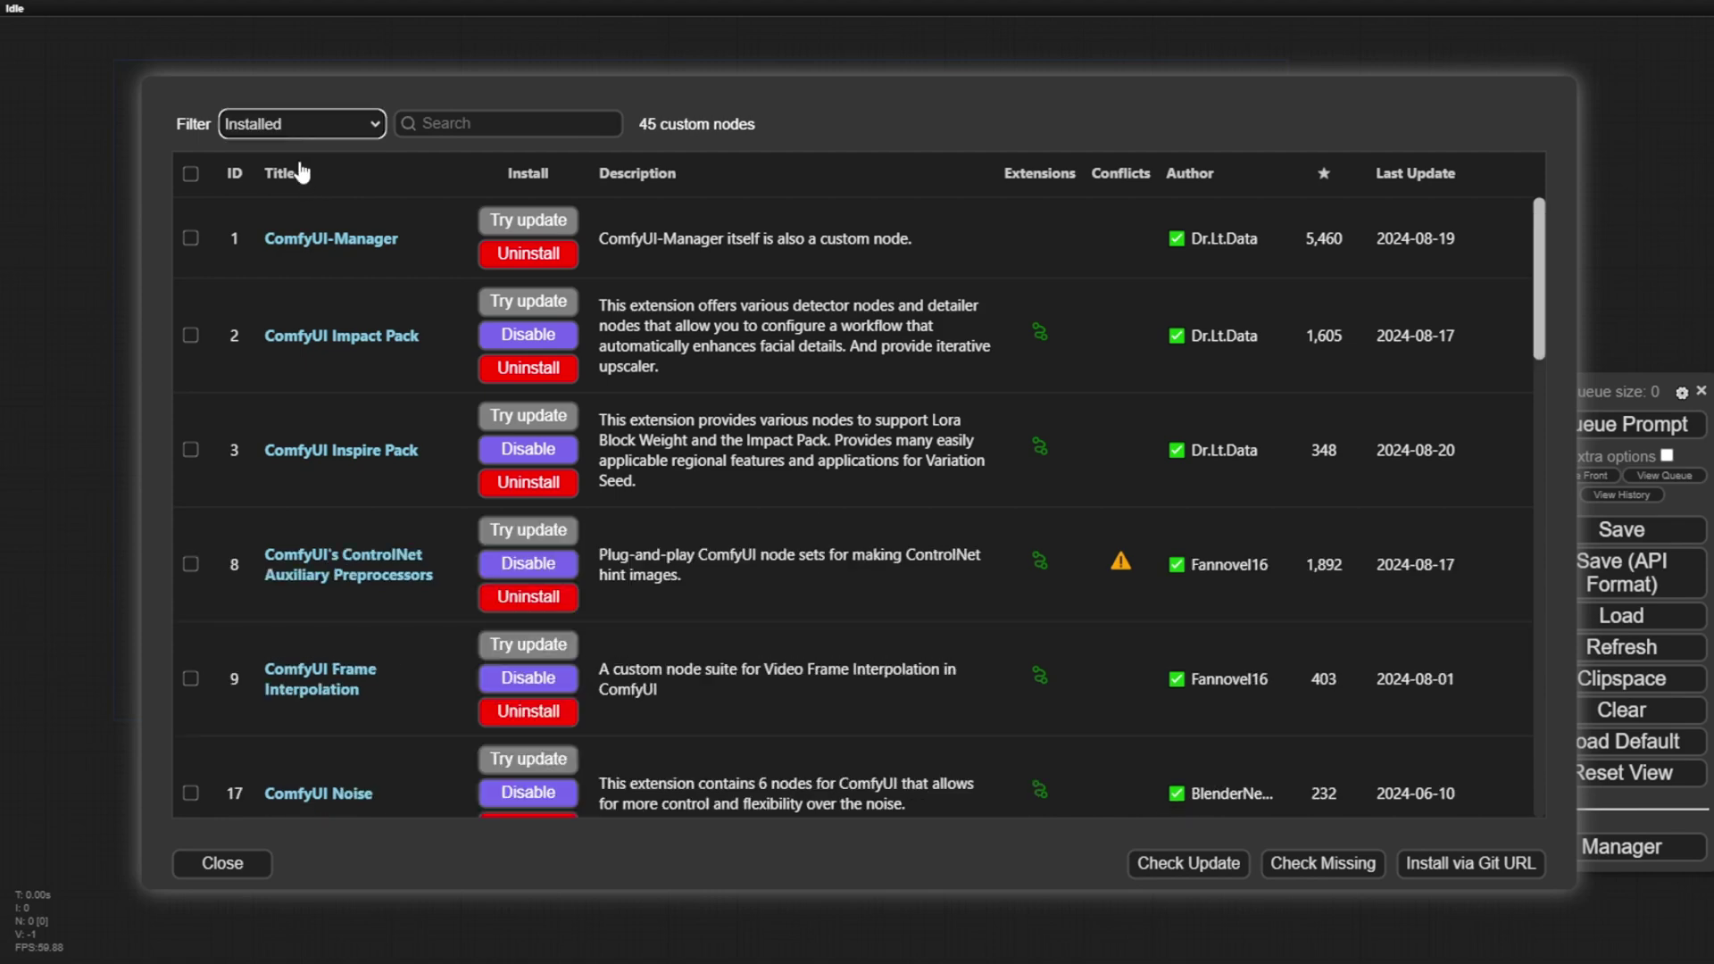
pyautogui.moveTo(1542, 259); pyautogui.dragTo(1549, 803)
pyautogui.tripleClick(318, 760)
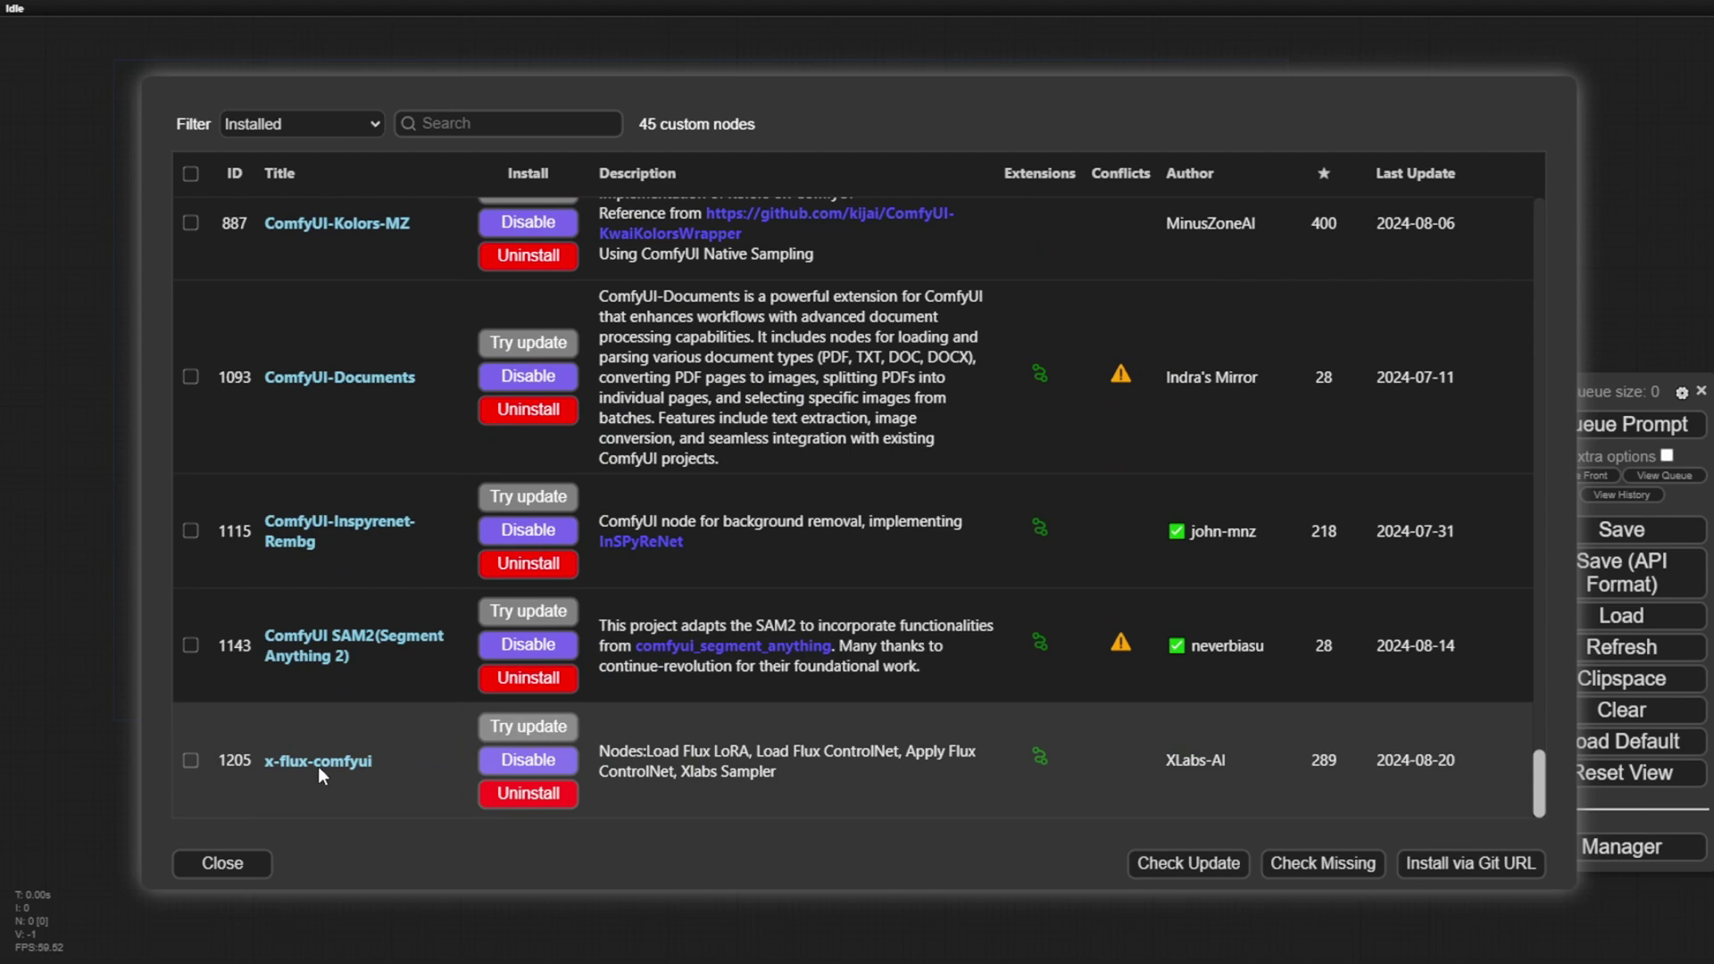
pyautogui.moveTo(318, 760); pyautogui.dragTo(500, 125)
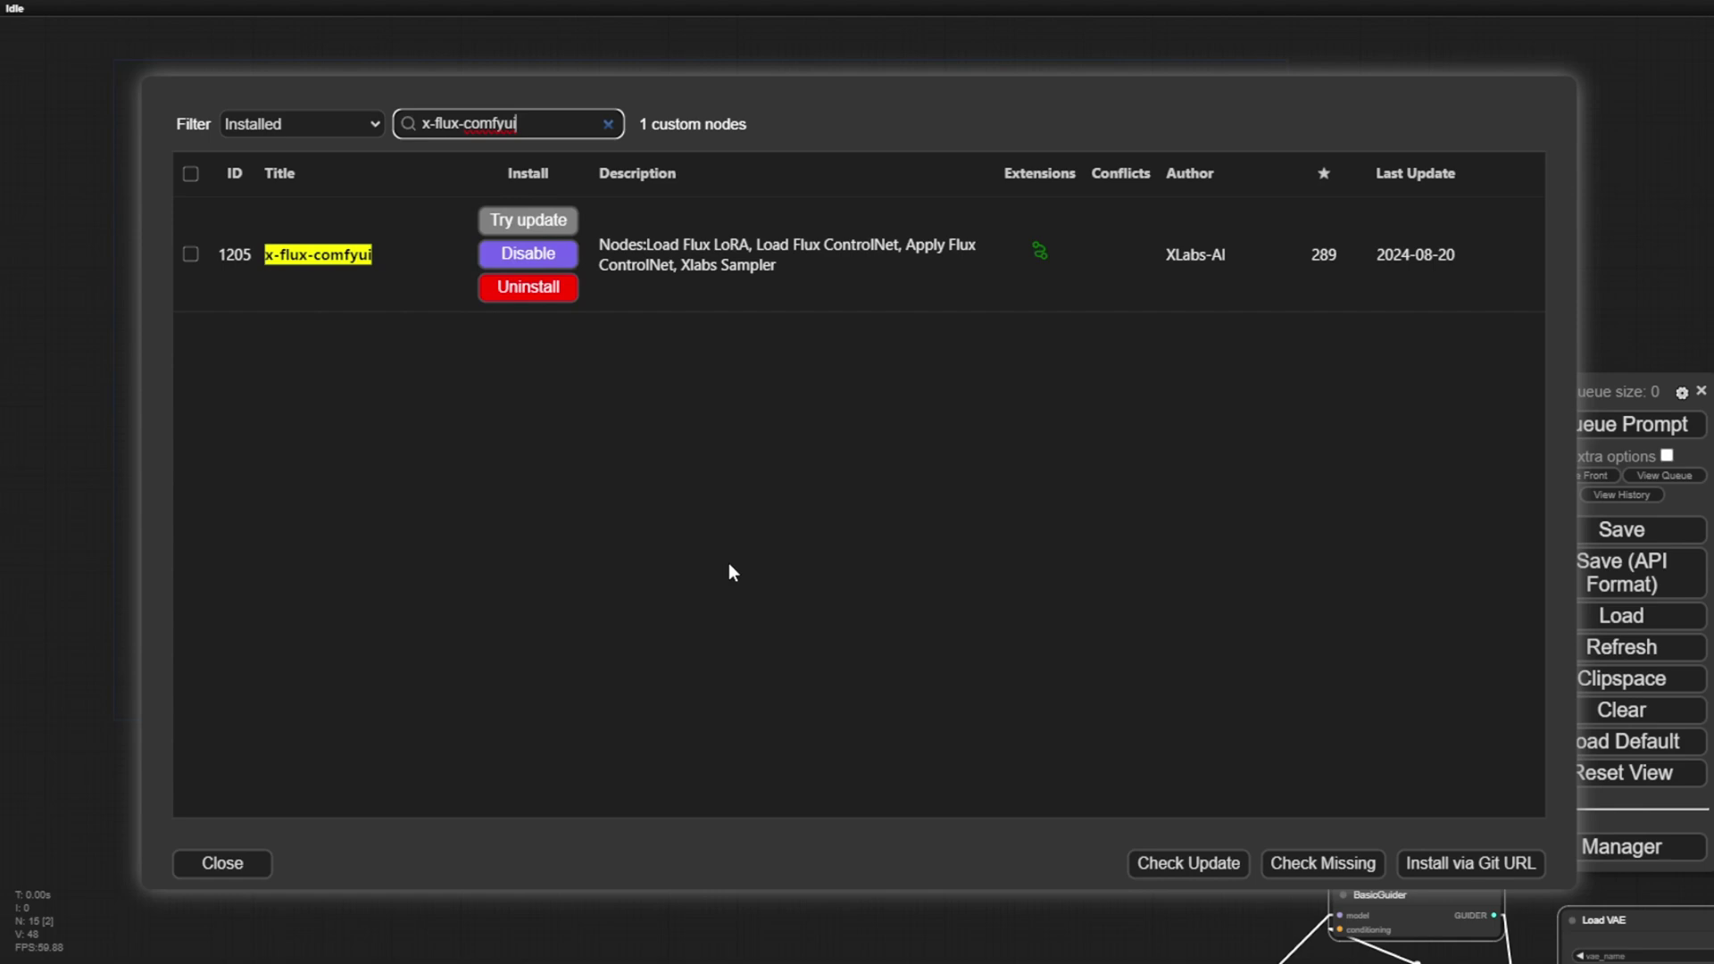
pyautogui.press('Escape')
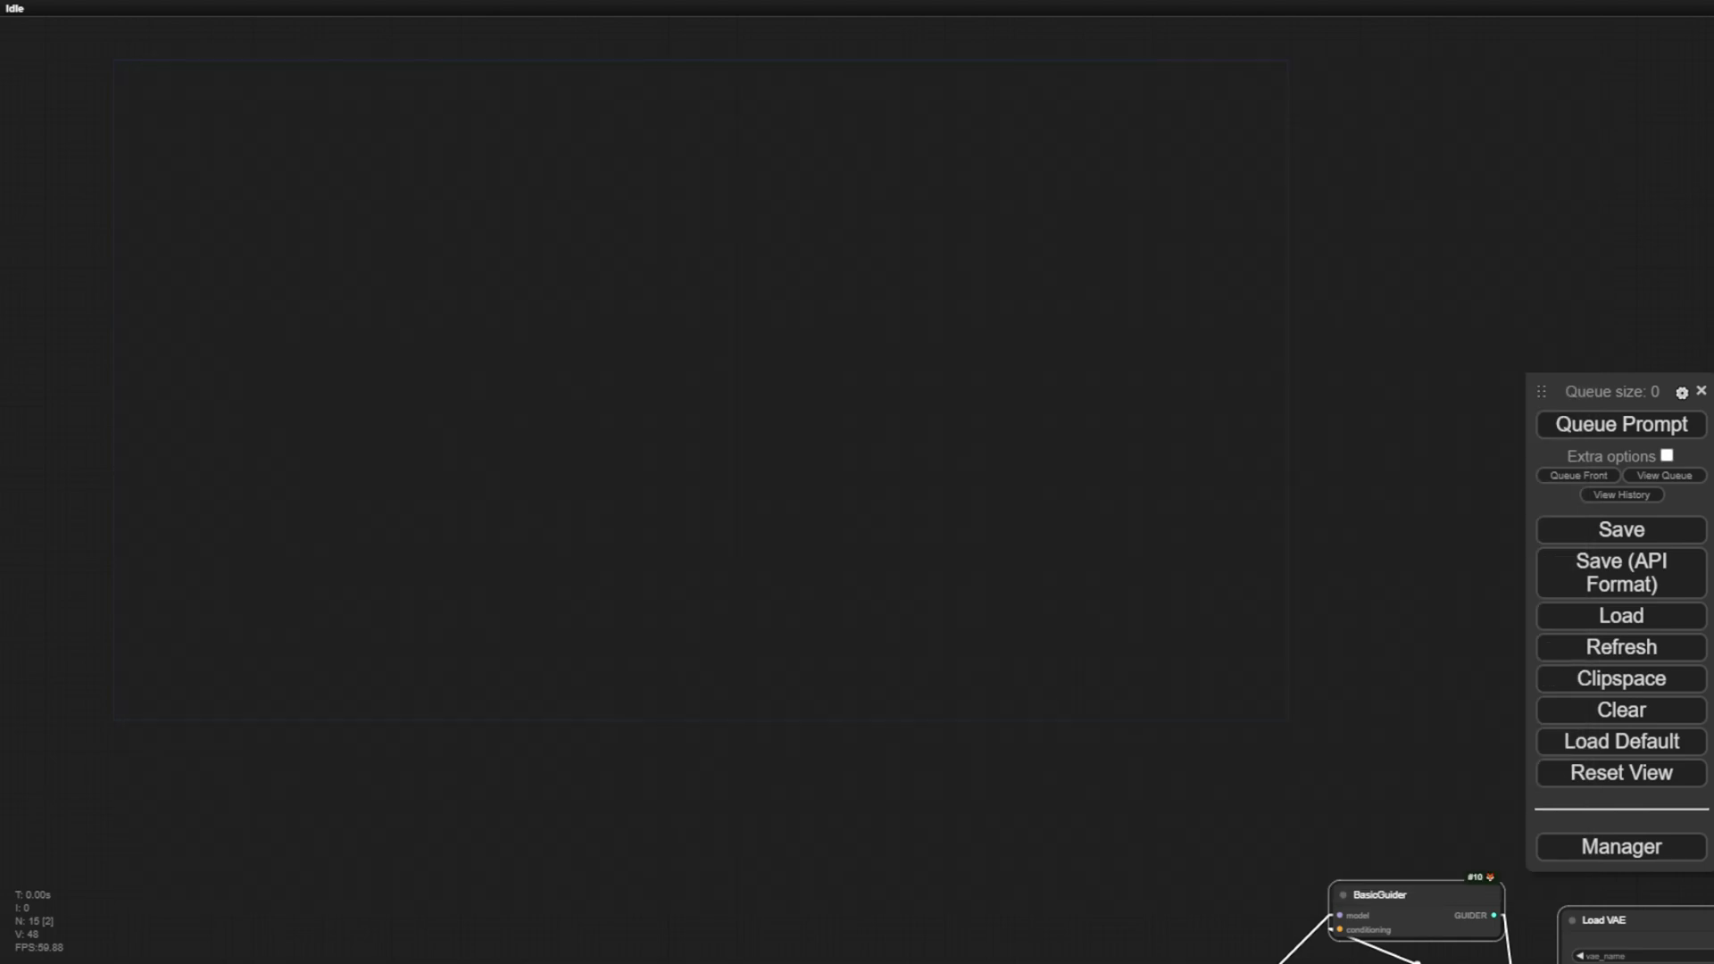
# - Reposition the Load Flux IPAdapter node and move the Xlabs Sampler up and right
pyautogui.scroll(-5, 546, 325)
pyautogui.scroll(-2, 523, 264)
pyautogui.scroll(1, 623, 204)
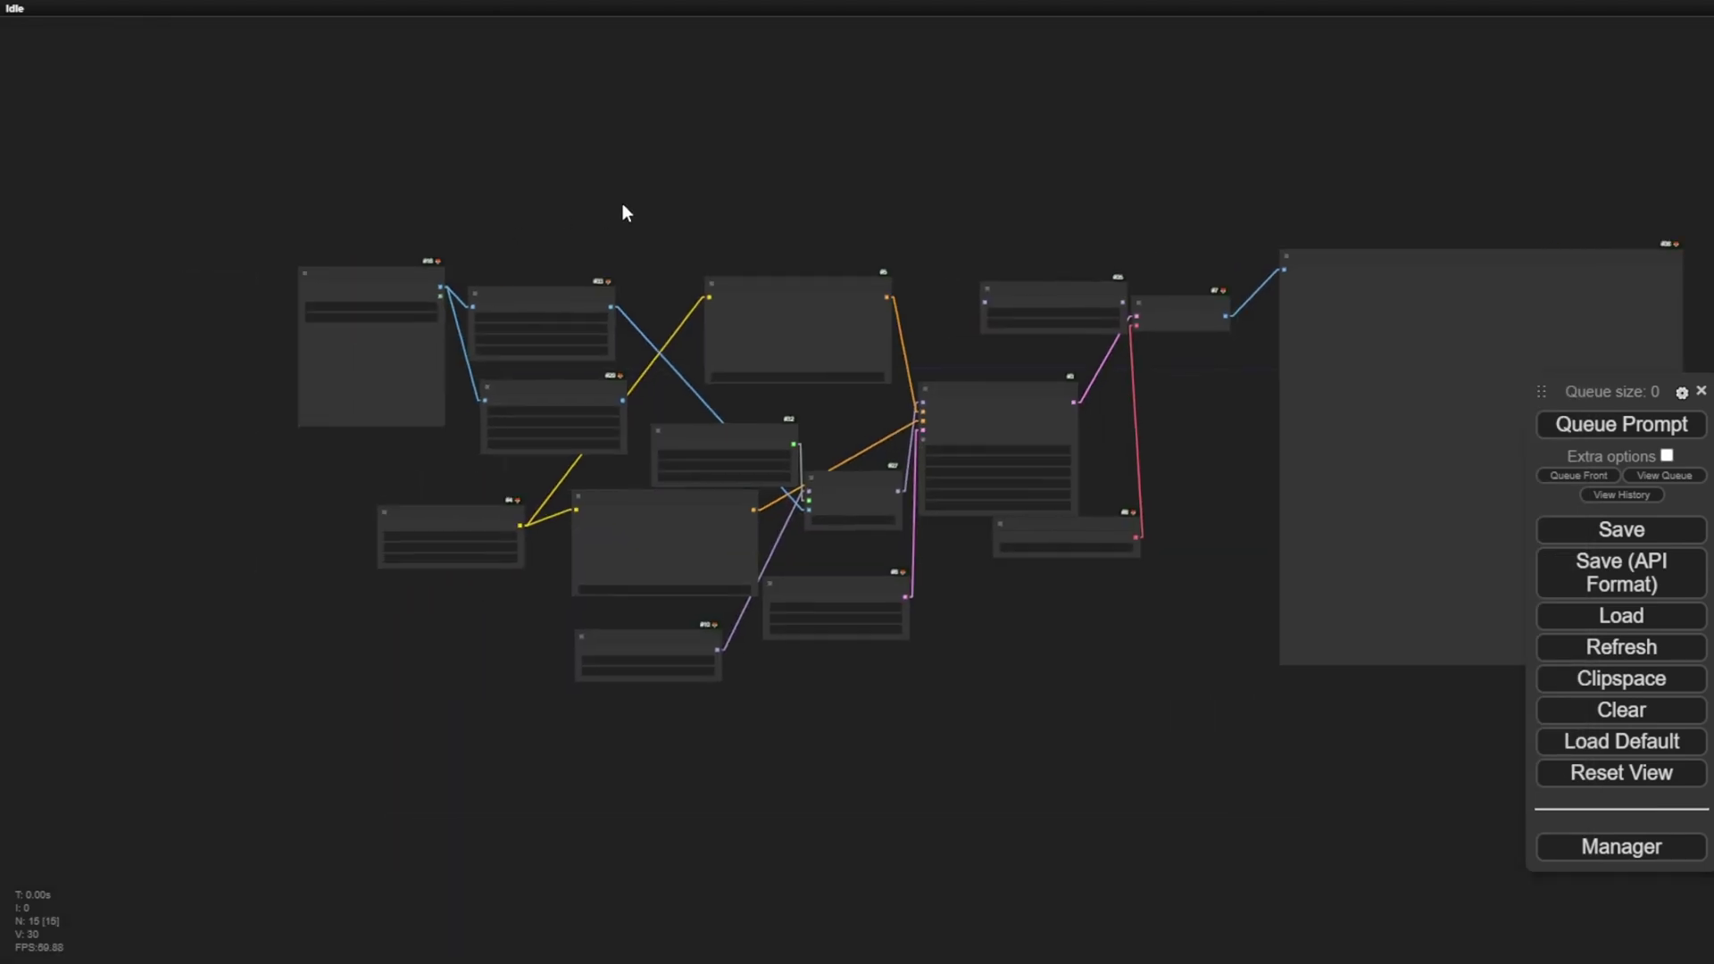
pyautogui.scroll(3, 480, 261)
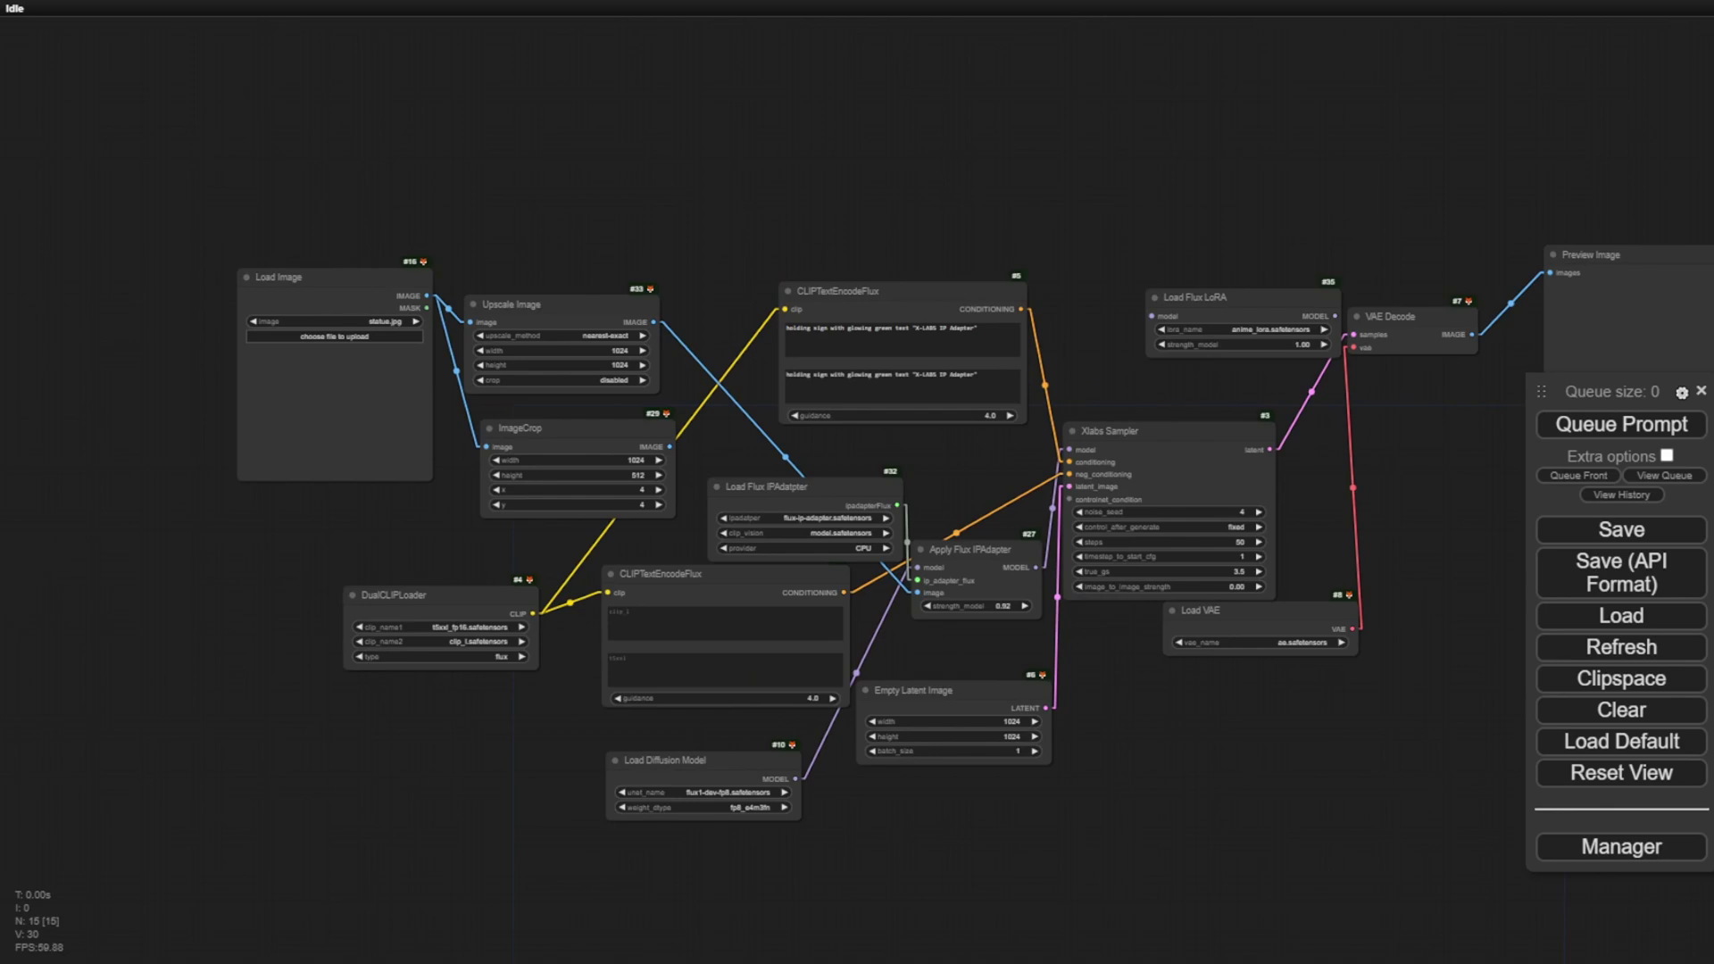
pyautogui.moveTo(525, 176); pyautogui.dragTo(469, 48)
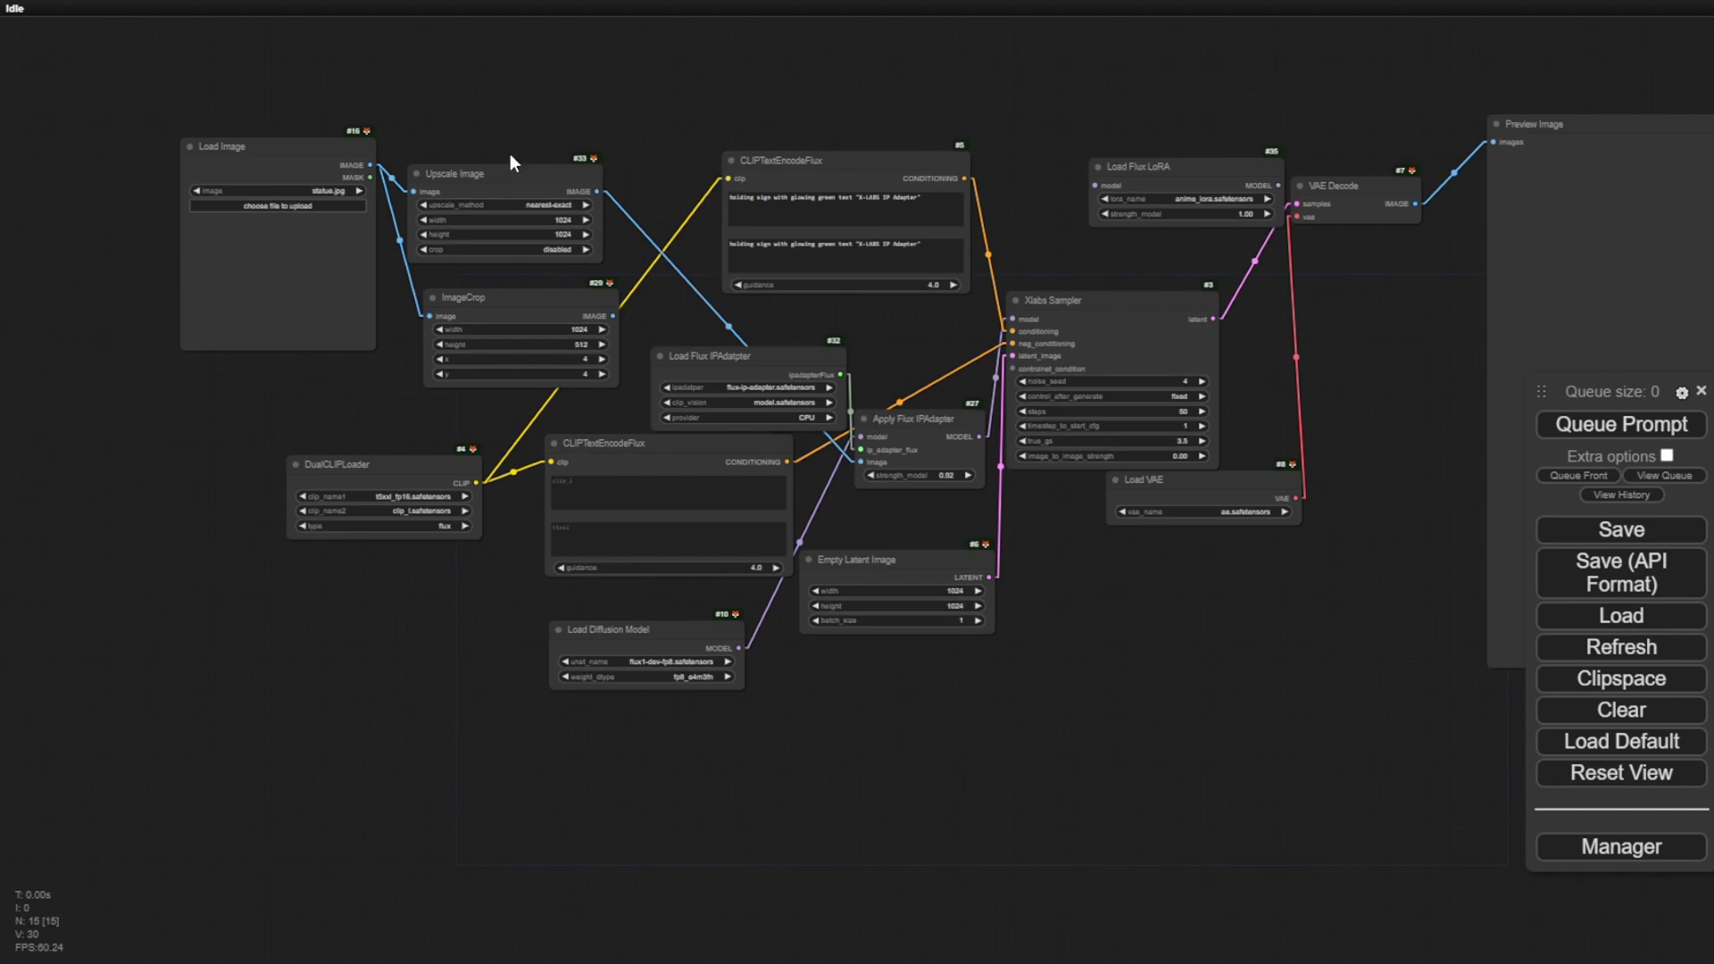
pyautogui.scroll(4, 486, 245)
pyautogui.scroll(2, 486, 246)
pyautogui.scroll(-3, 490, 180)
pyautogui.moveTo(831, 379); pyautogui.dragTo(858, 393)
pyautogui.moveTo(1154, 351); pyautogui.dragTo(1193, 325)
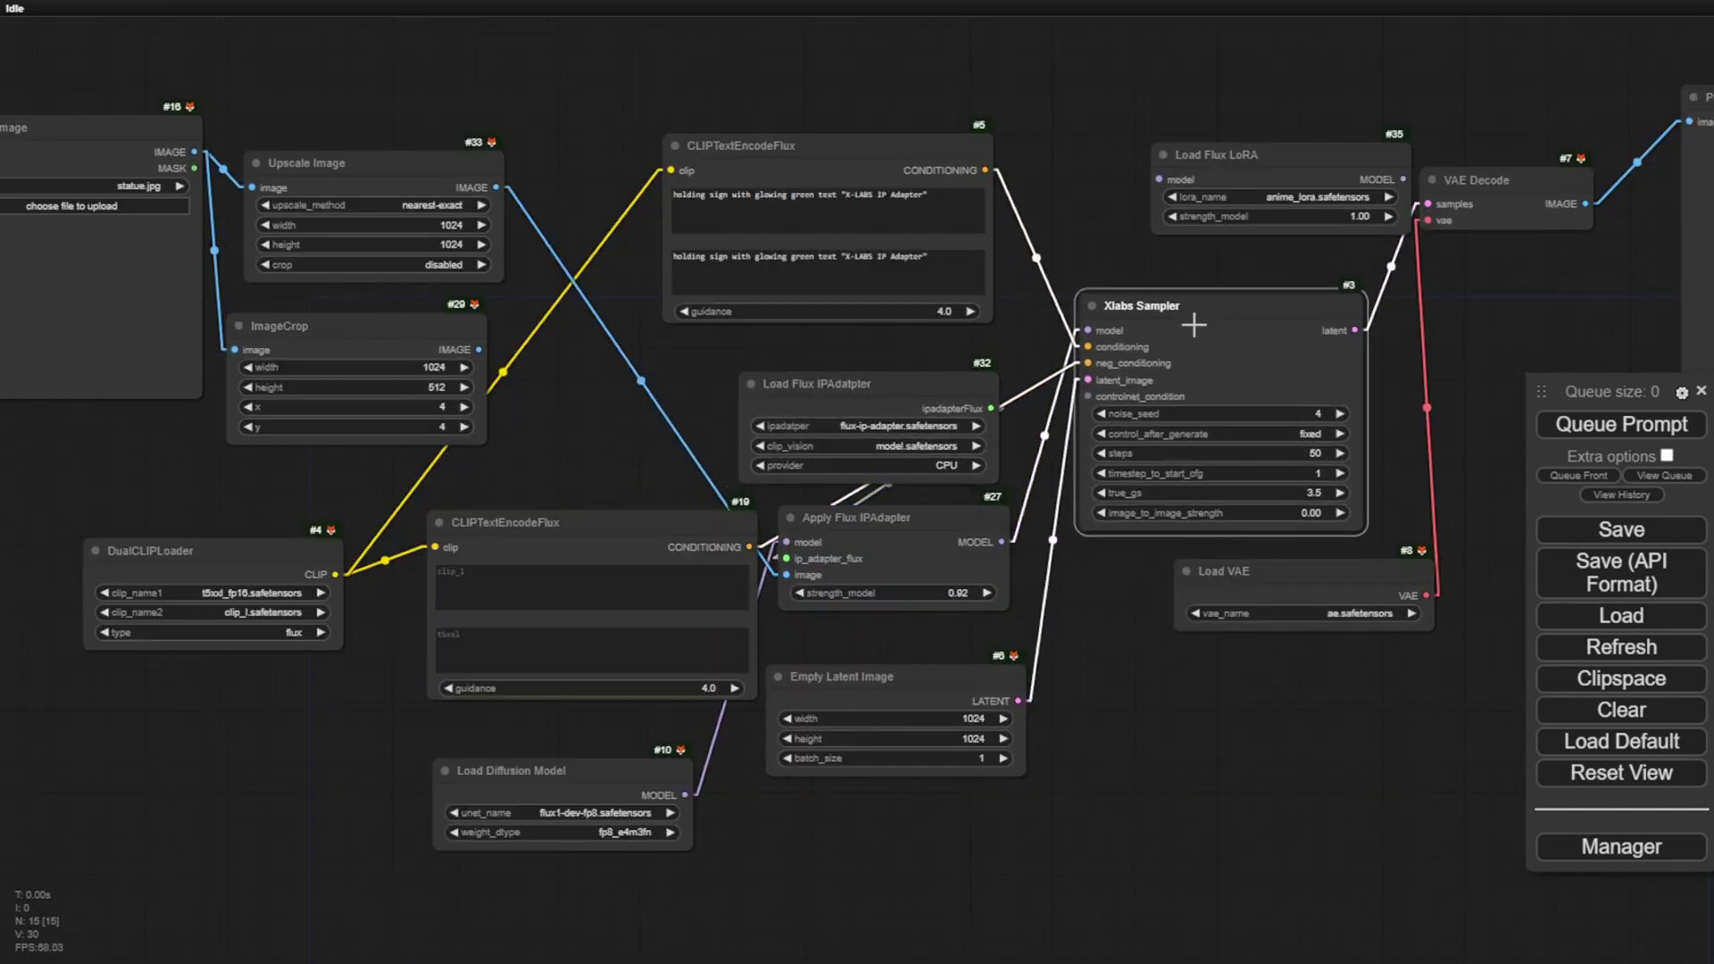
# - Nudge the Load Flux IPAdapter and Apply Flux IPAdapter nodes slightly upward
pyautogui.scroll(3, 905, 401)
pyautogui.scroll(3, 902, 406)
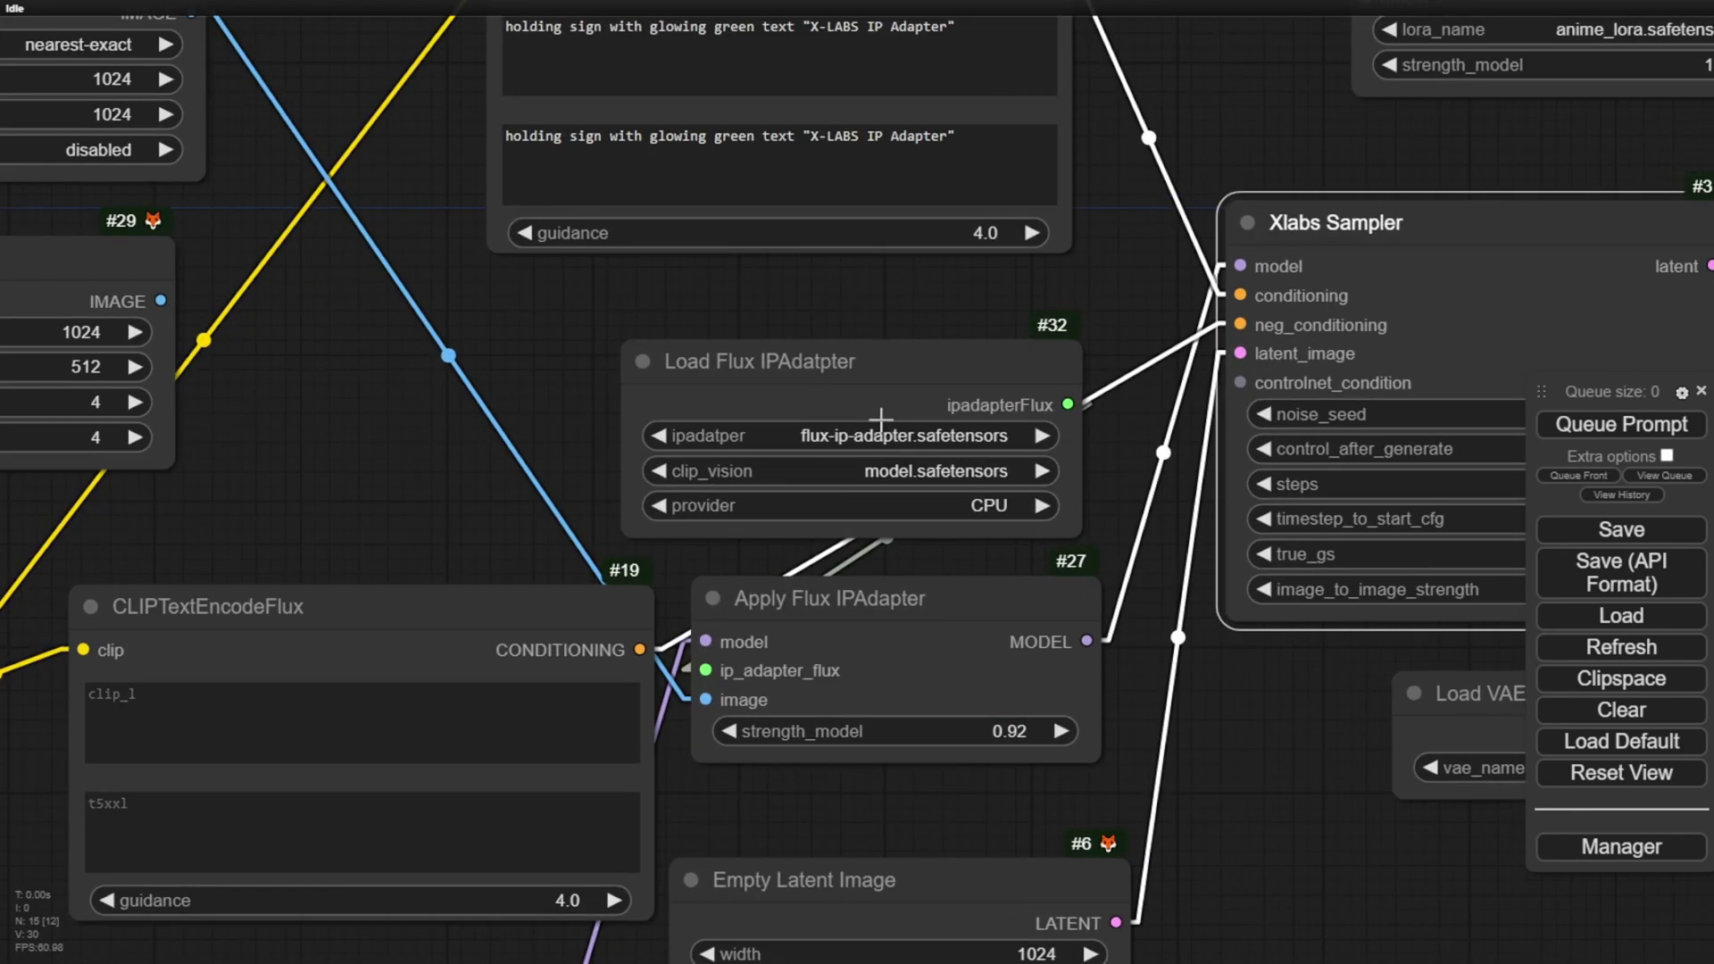
pyautogui.moveTo(798, 375)
pyautogui.mouseDown()
pyautogui.moveTo(825, 367)
pyautogui.moveTo(809, 348)
pyautogui.mouseUp()
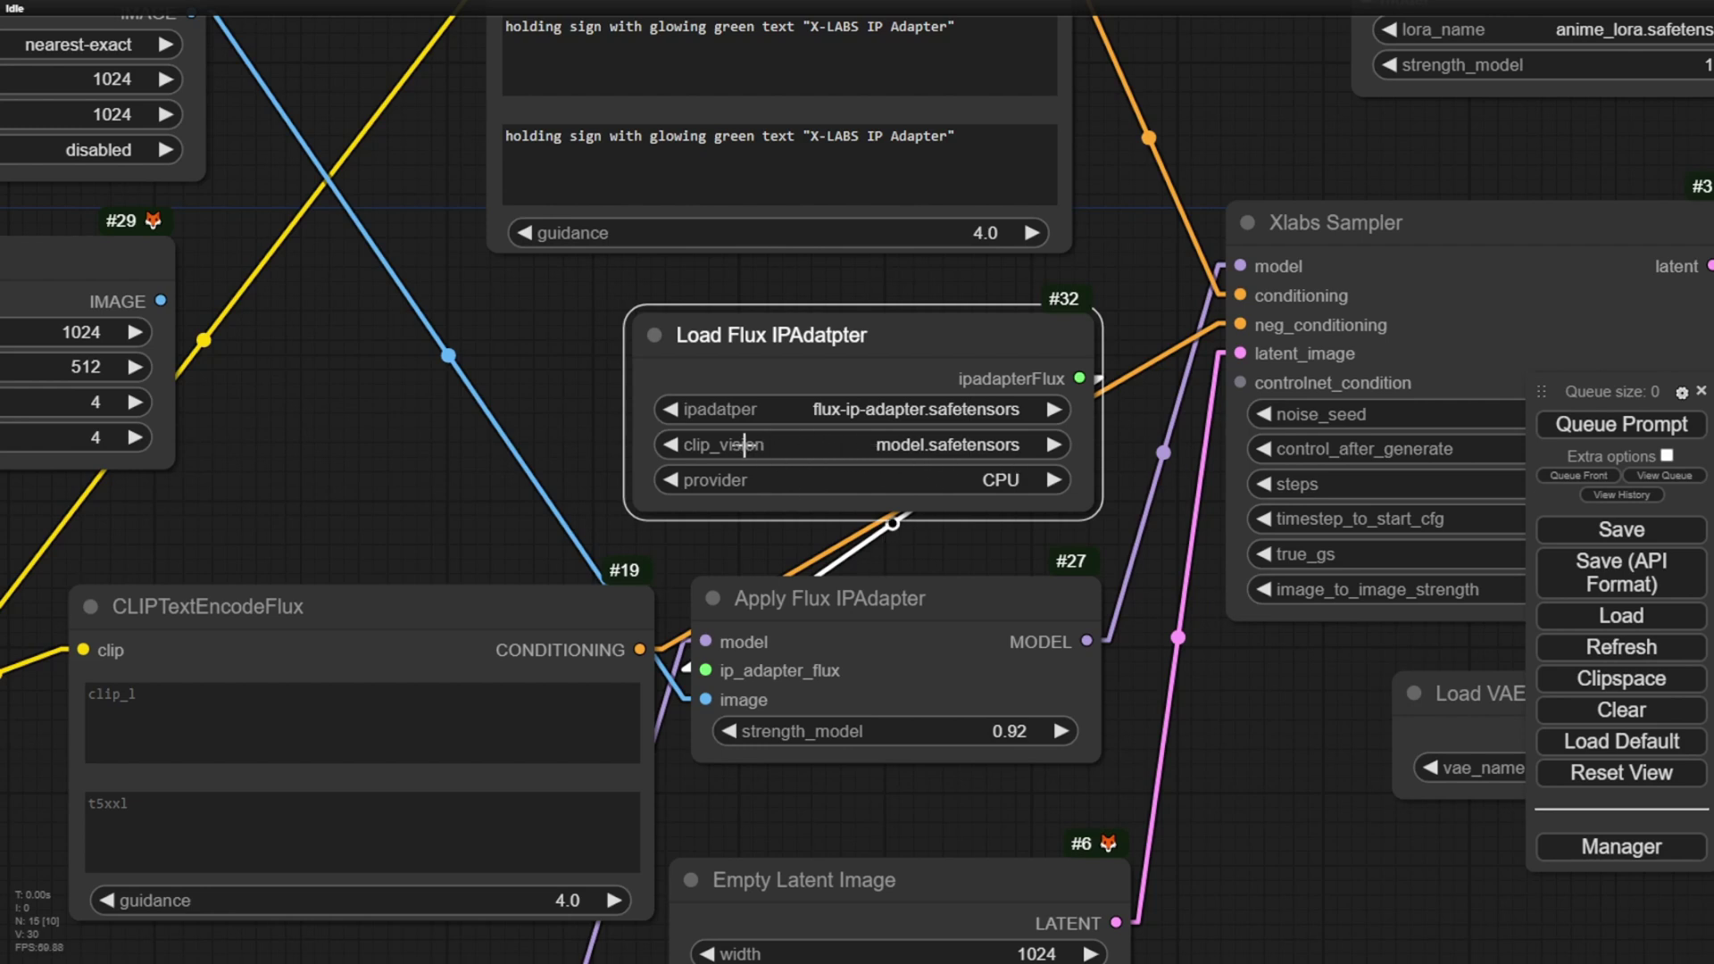
pyautogui.moveTo(931, 545); pyautogui.dragTo(771, 376)
pyautogui.click(803, 451)
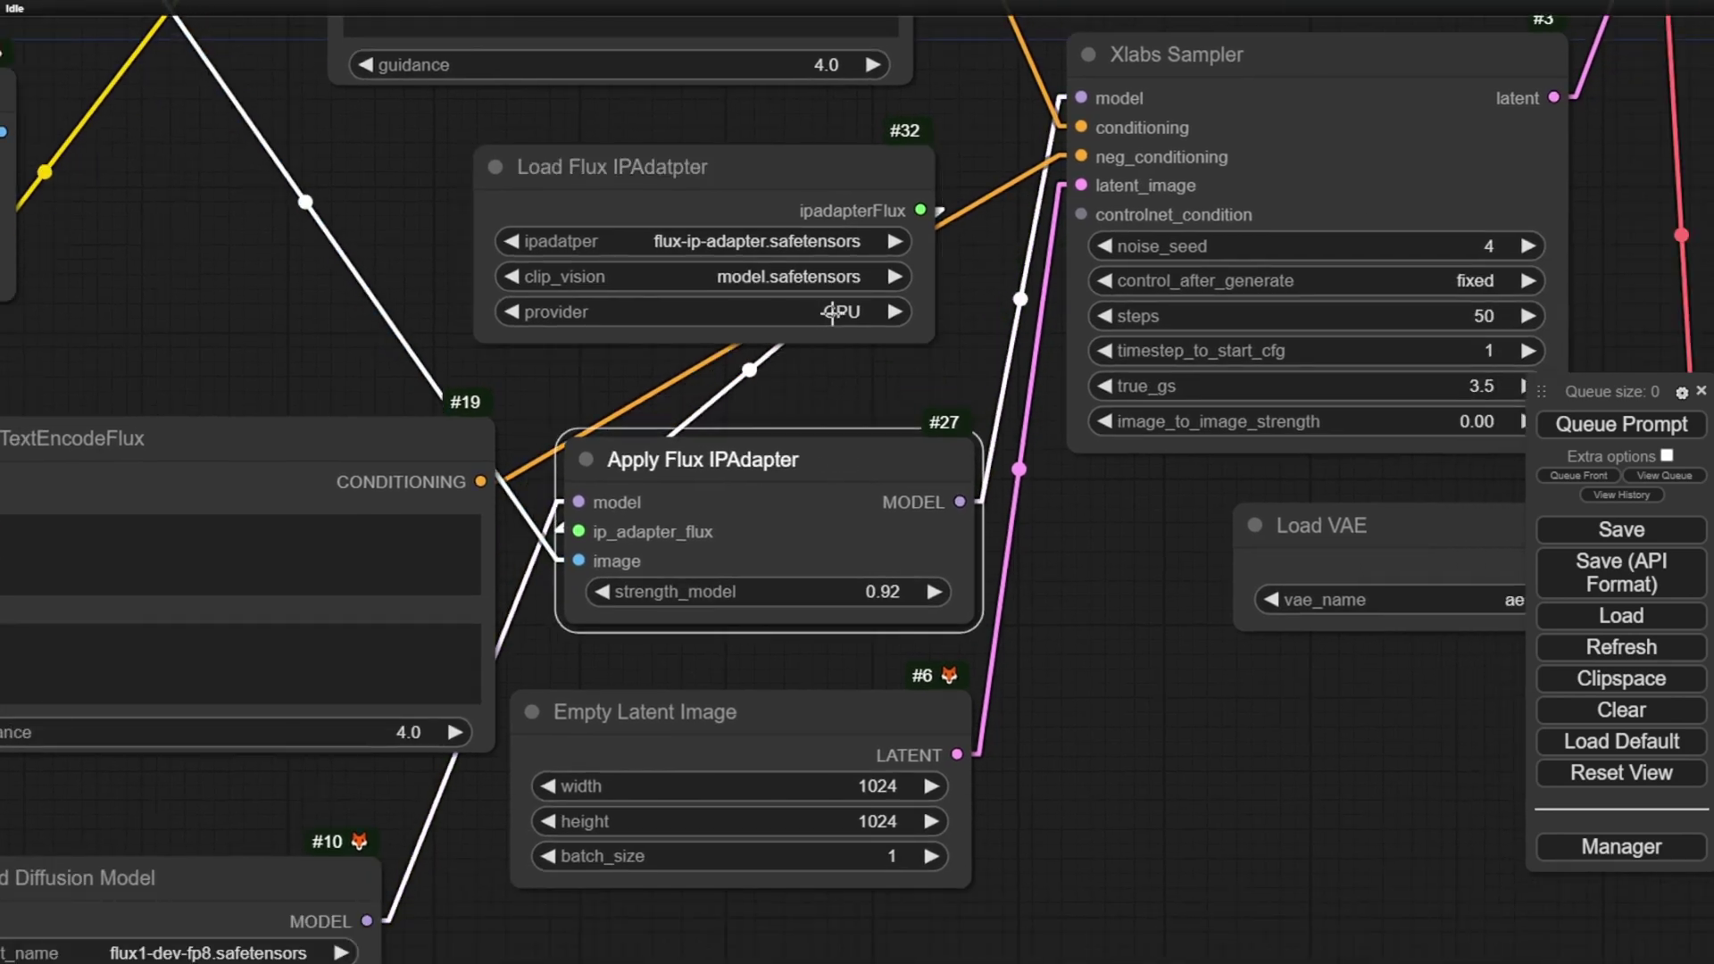
pyautogui.hotkey('ctrl', 'z')
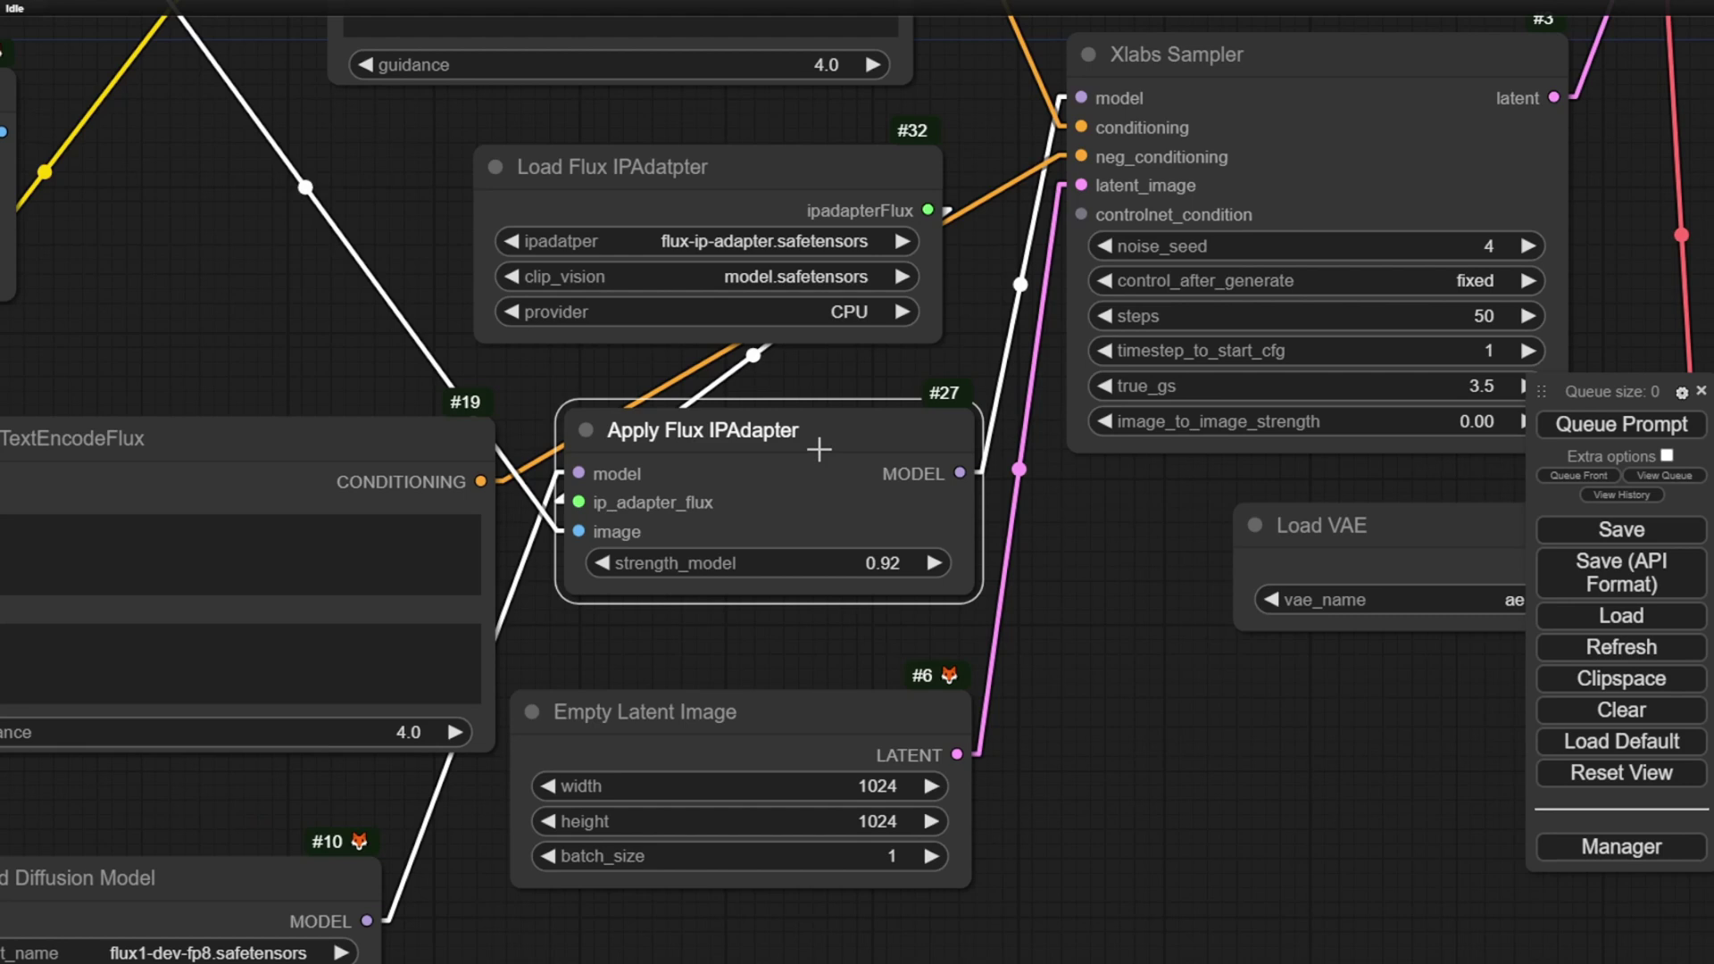
pyautogui.moveTo(904, 430); pyautogui.dragTo(910, 408)
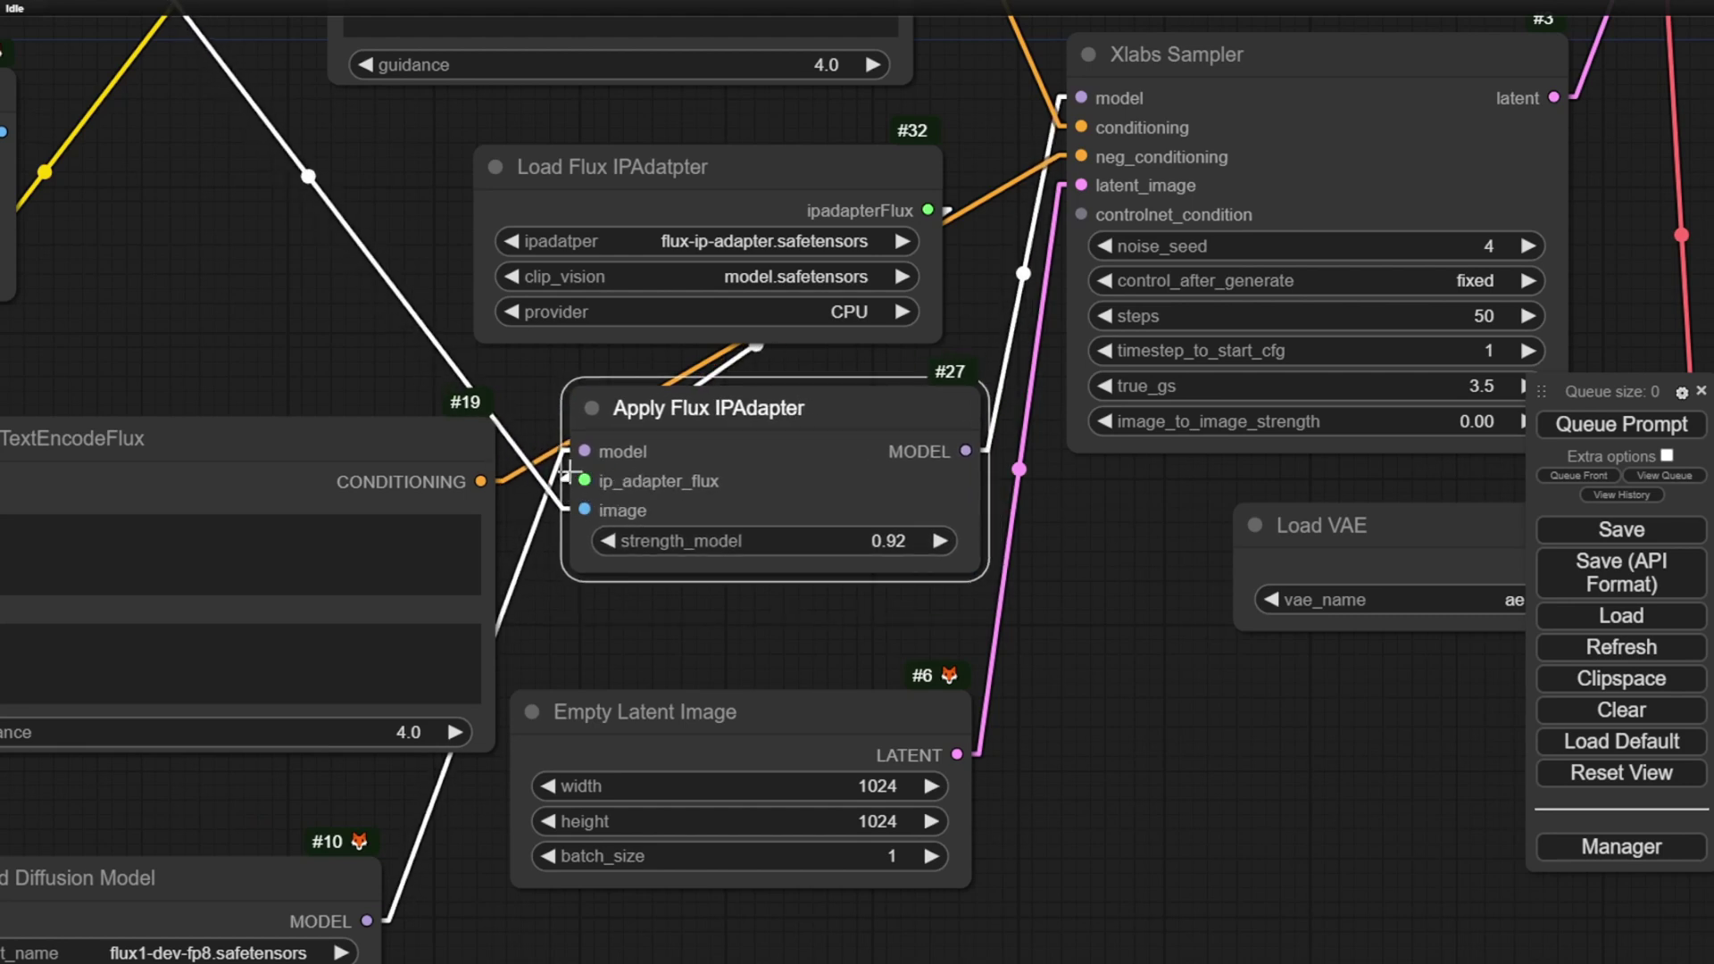
# - Move the Load Diffusion Model node slightly up and bring DualCLIPLoader into view
pyautogui.moveTo(609, 635); pyautogui.dragTo(1152, 281)
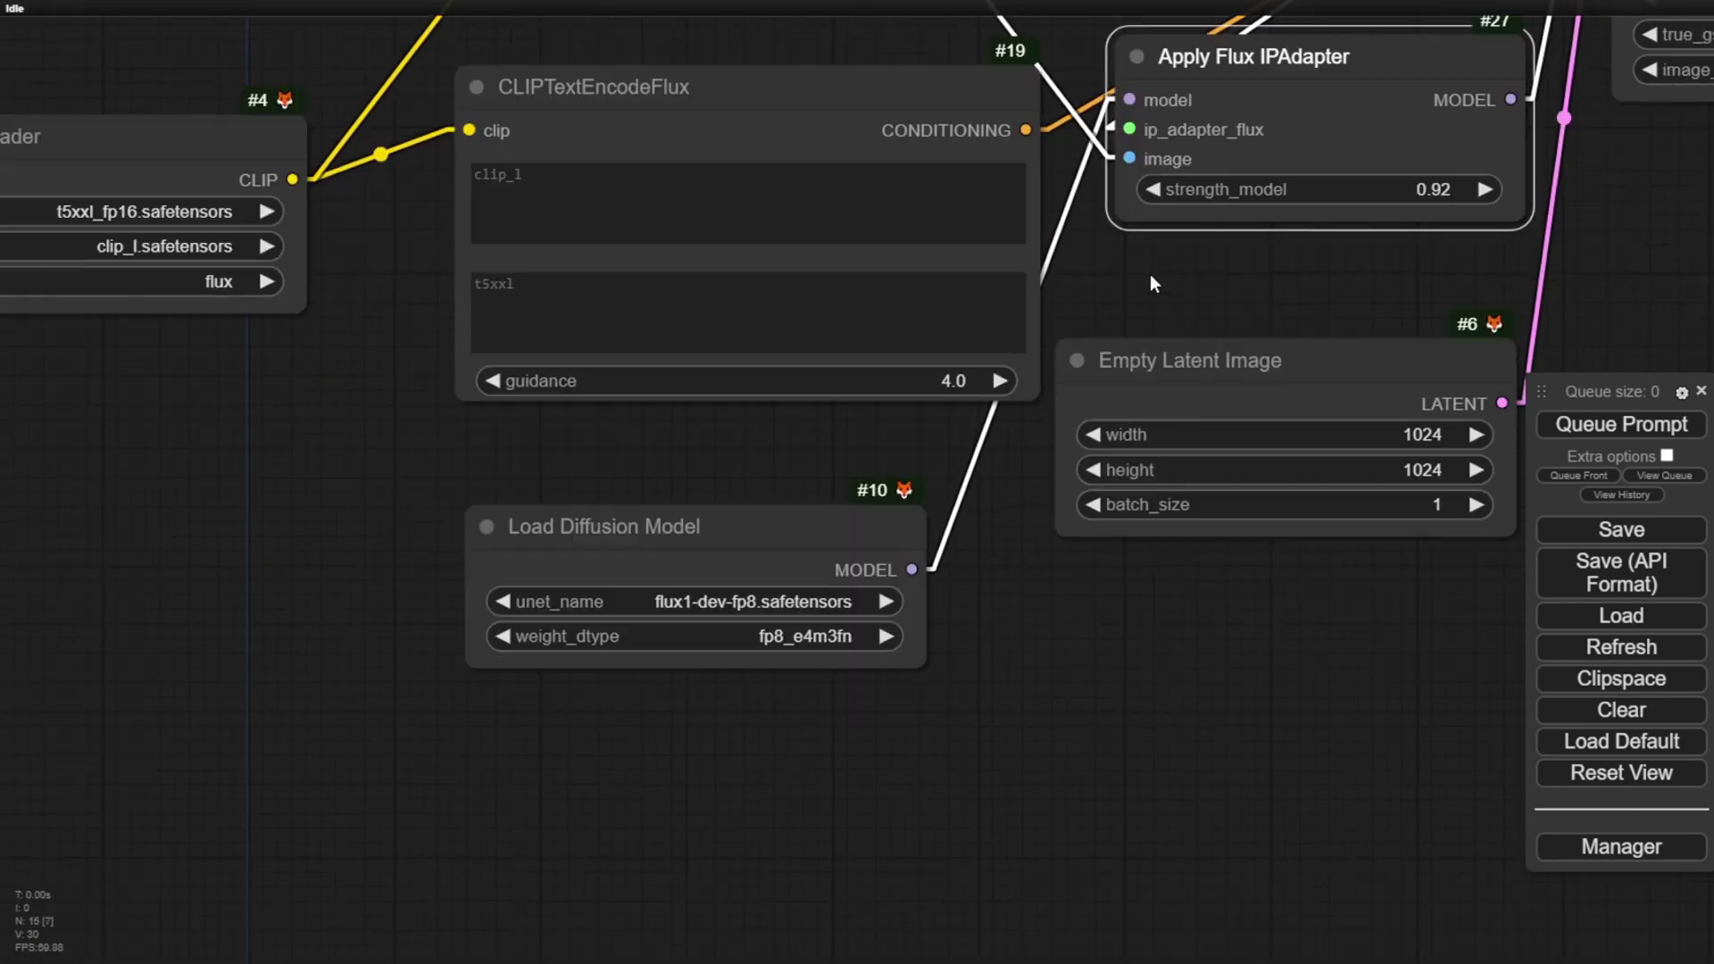
pyautogui.moveTo(730, 544); pyautogui.dragTo(726, 497)
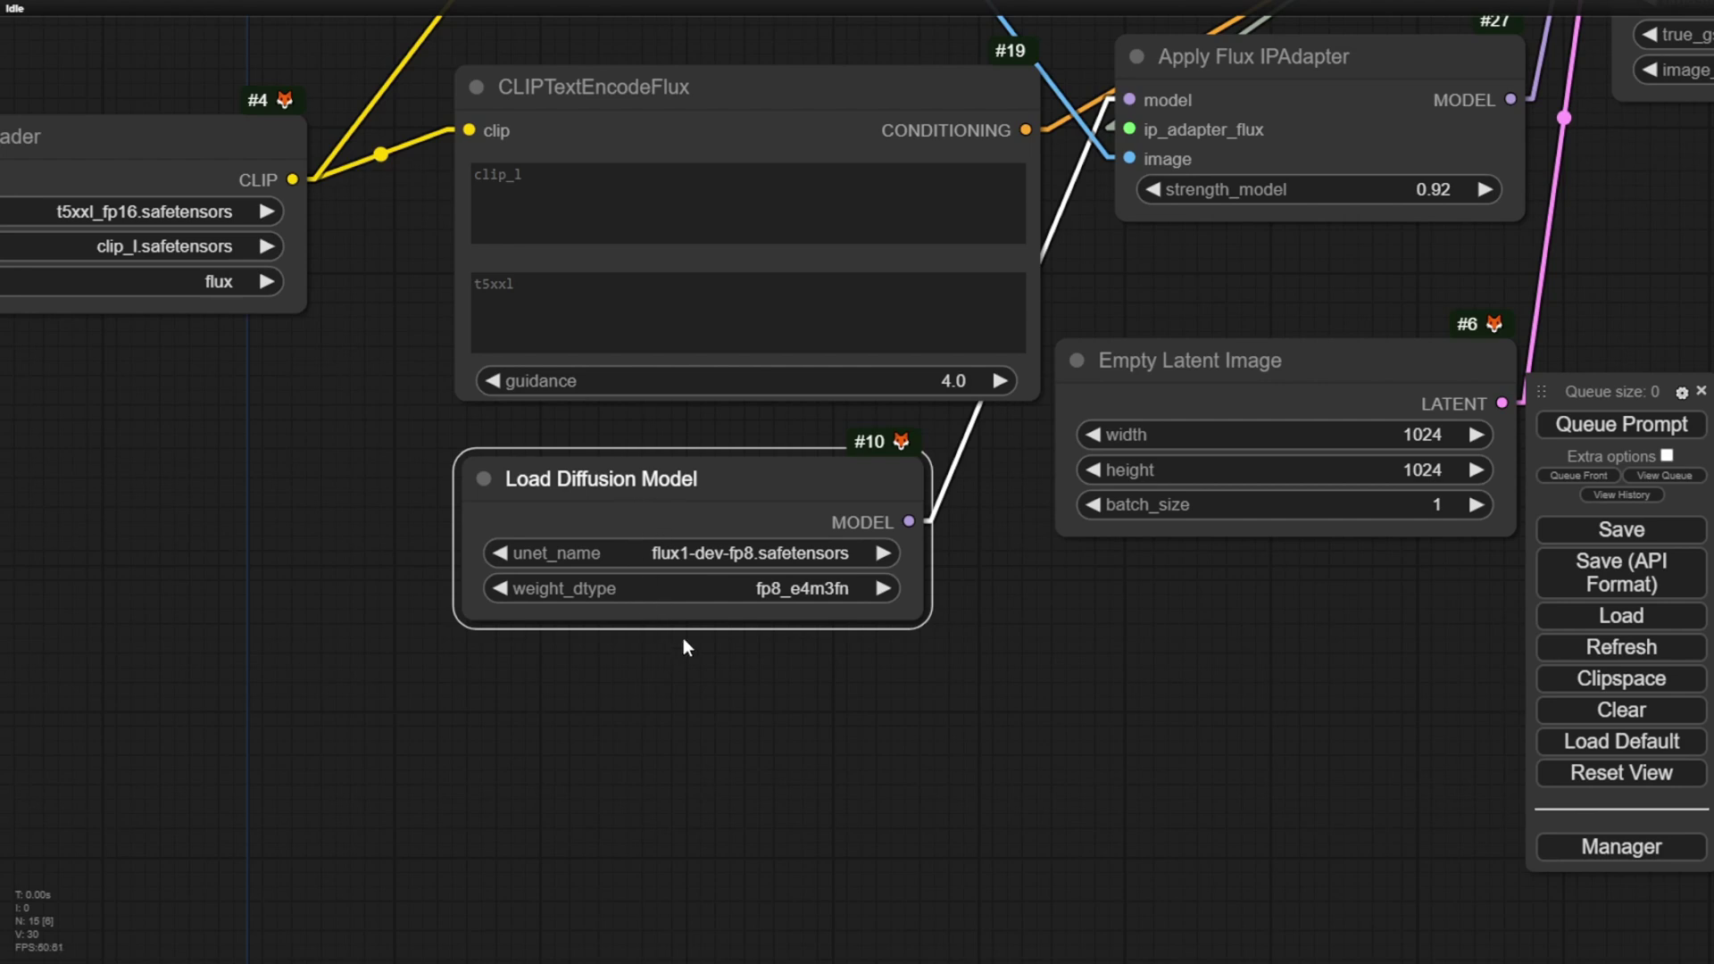
pyautogui.moveTo(688, 643); pyautogui.dragTo(956, 765)
pyautogui.hscroll(3, 947, 769)
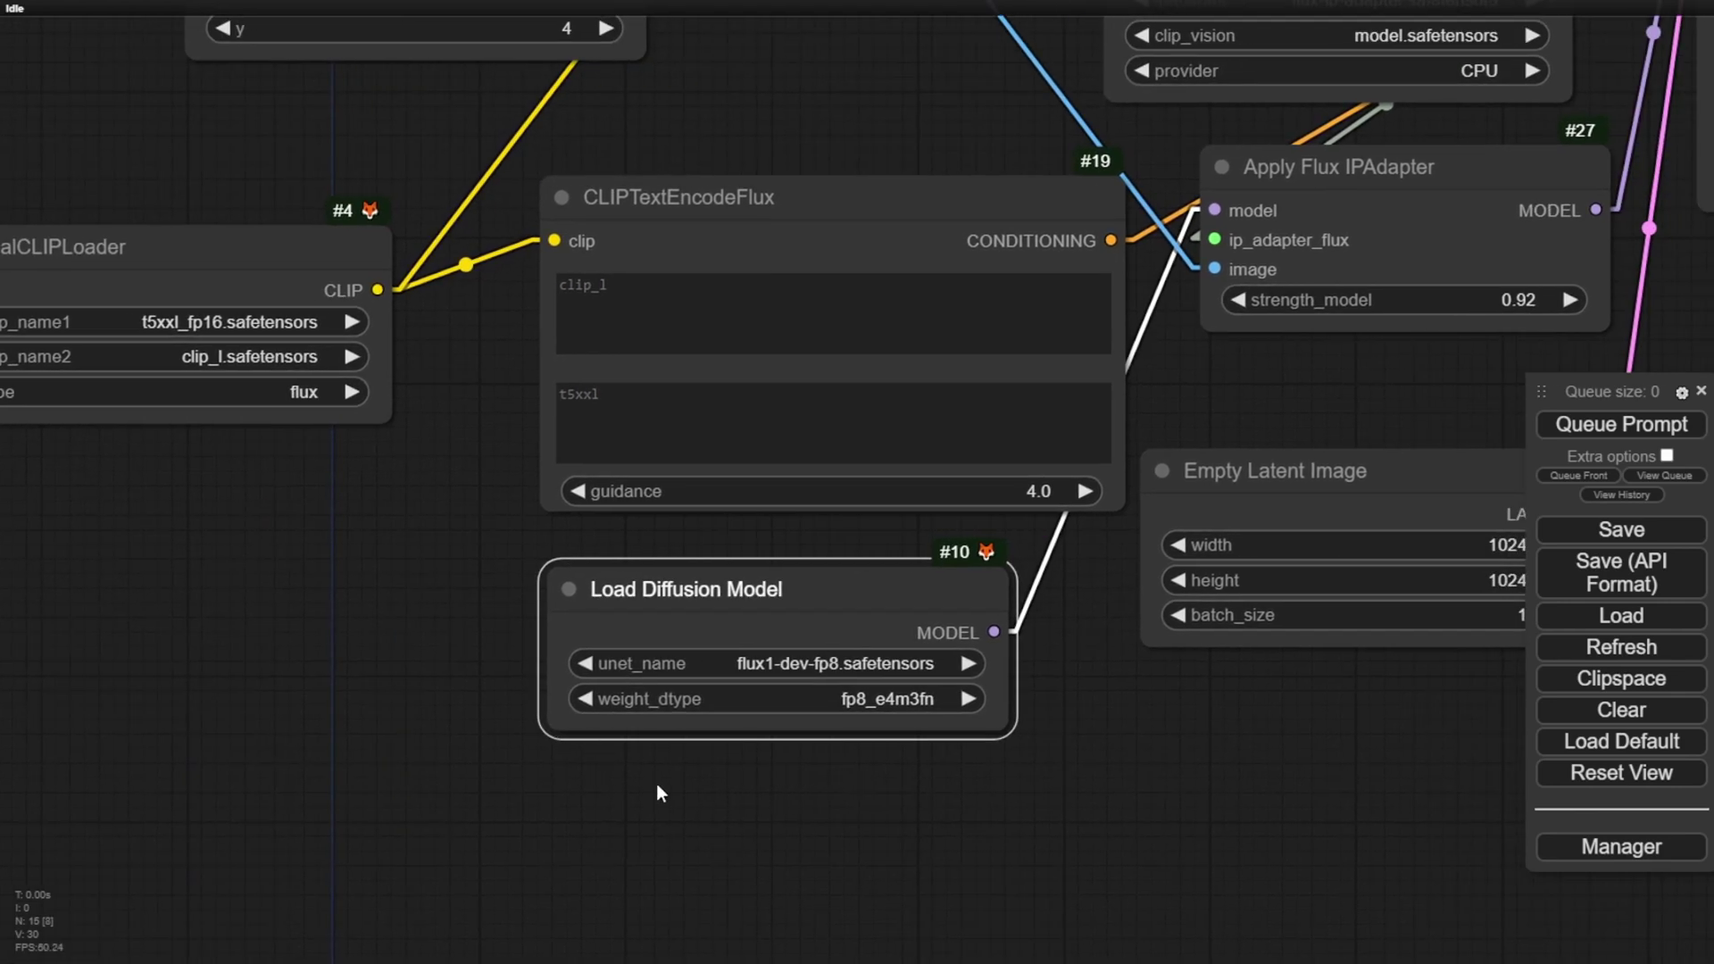
pyautogui.scroll(-2, 775, 814)
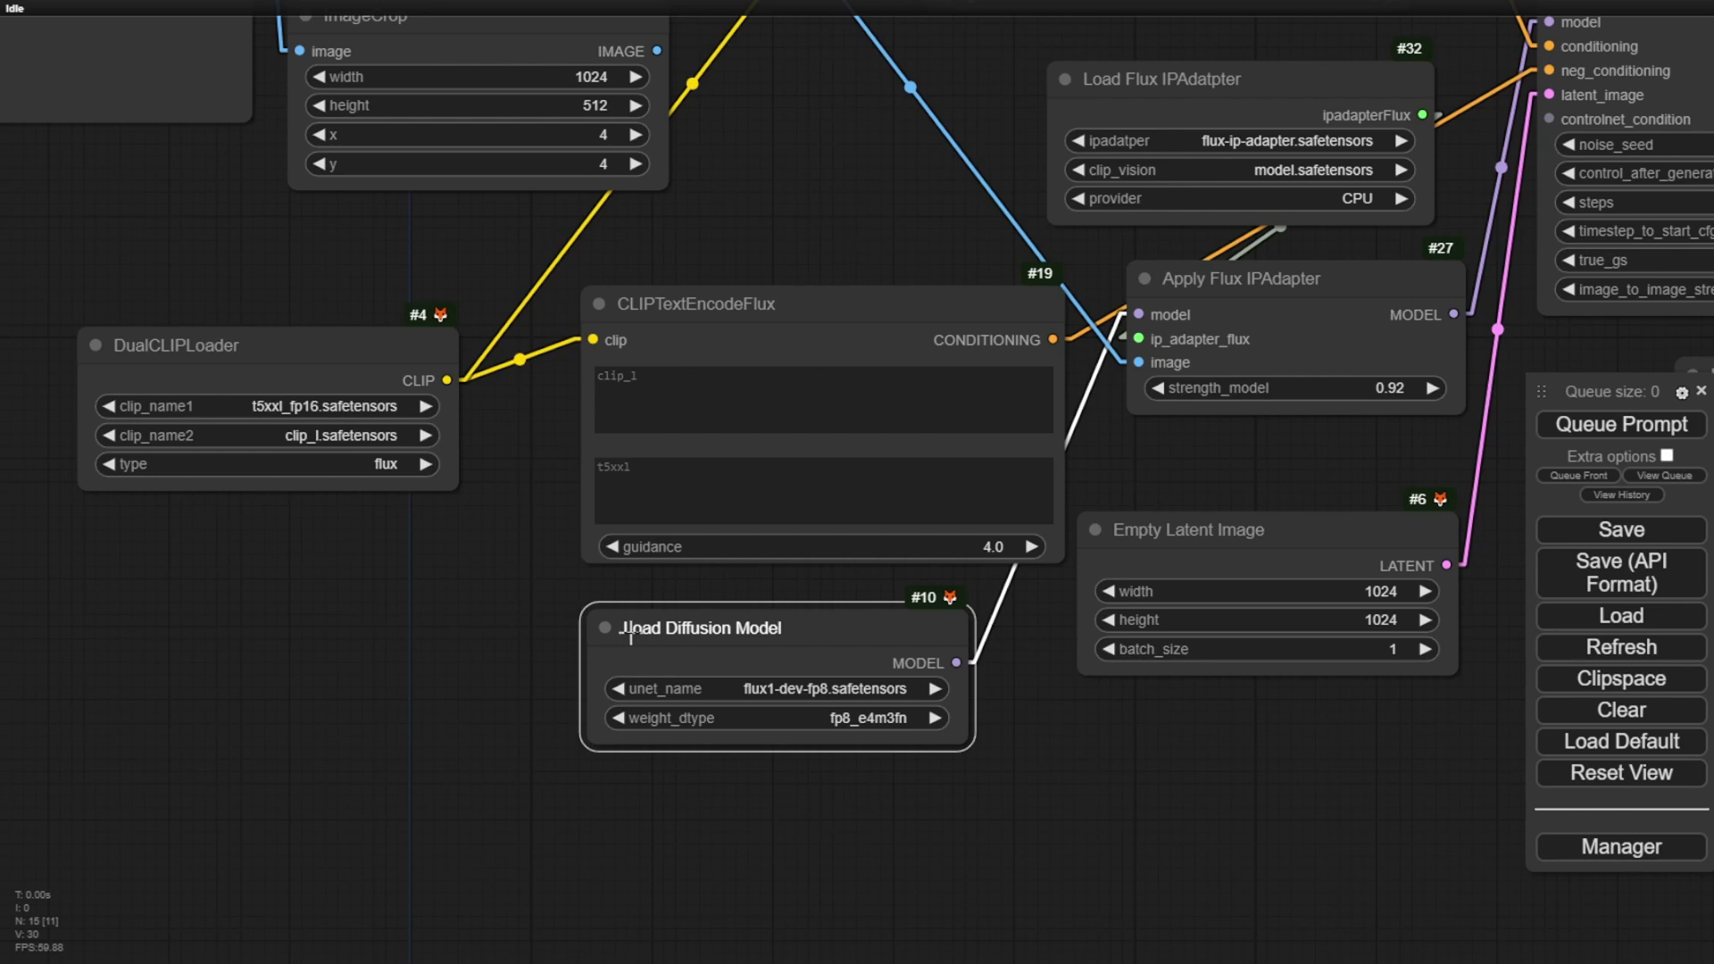
pyautogui.scroll(1, 656, 661)
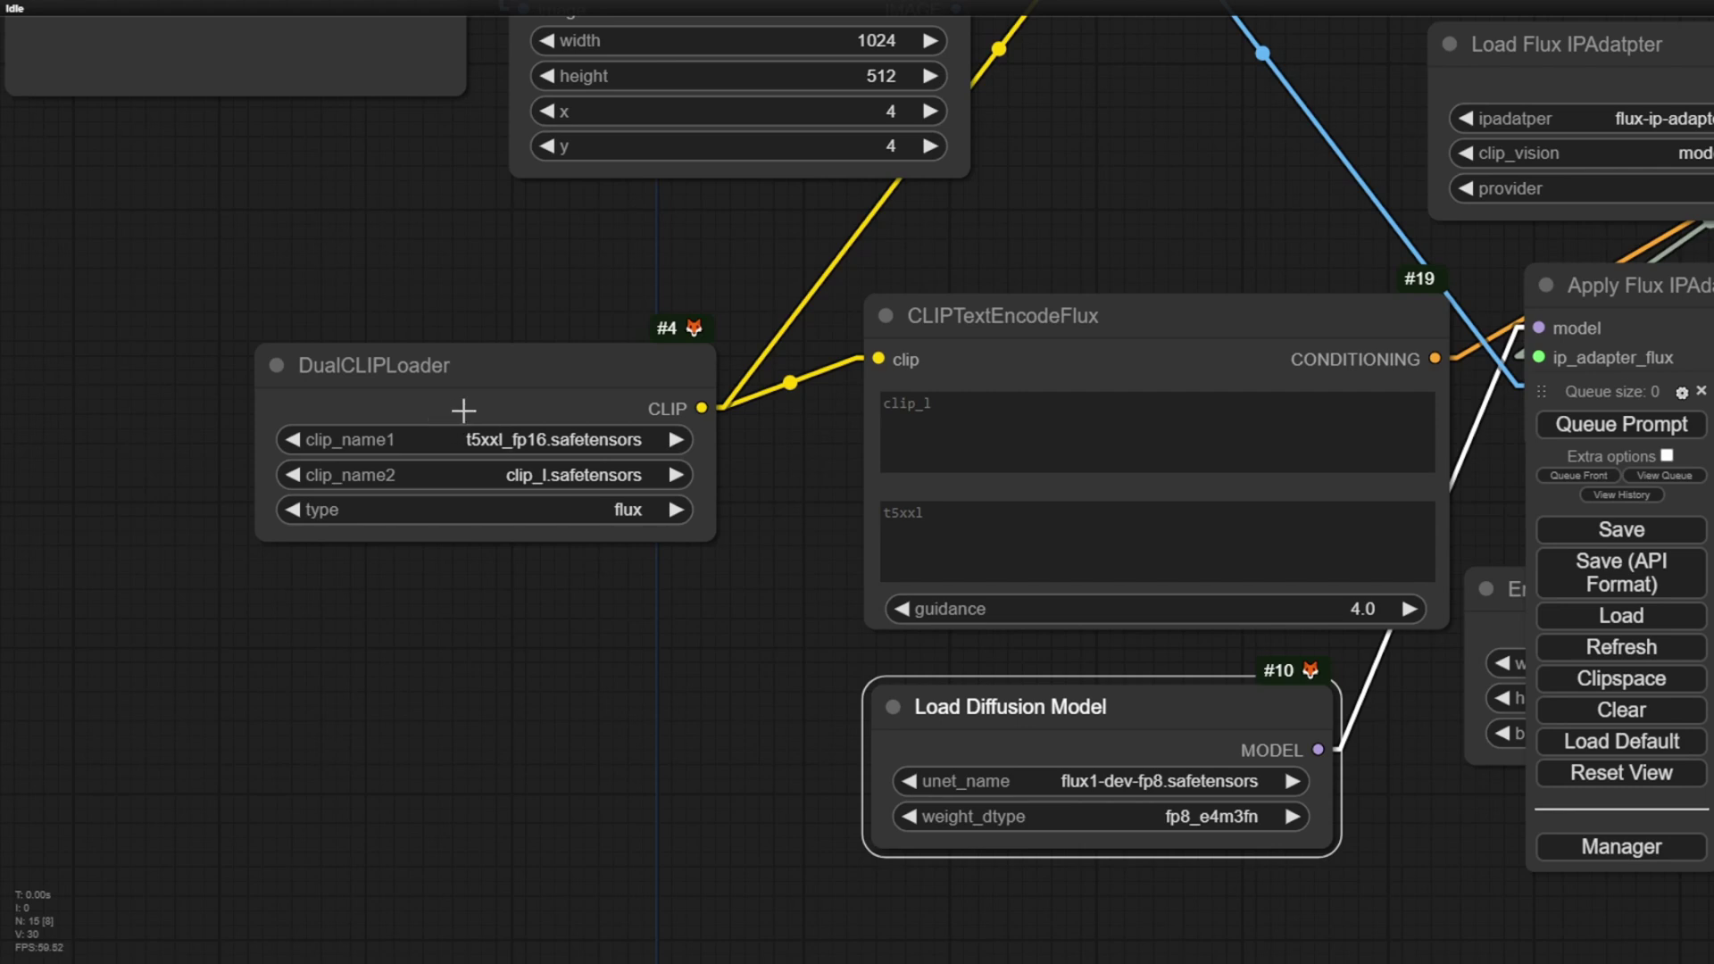
pyautogui.scroll(2, 504, 453)
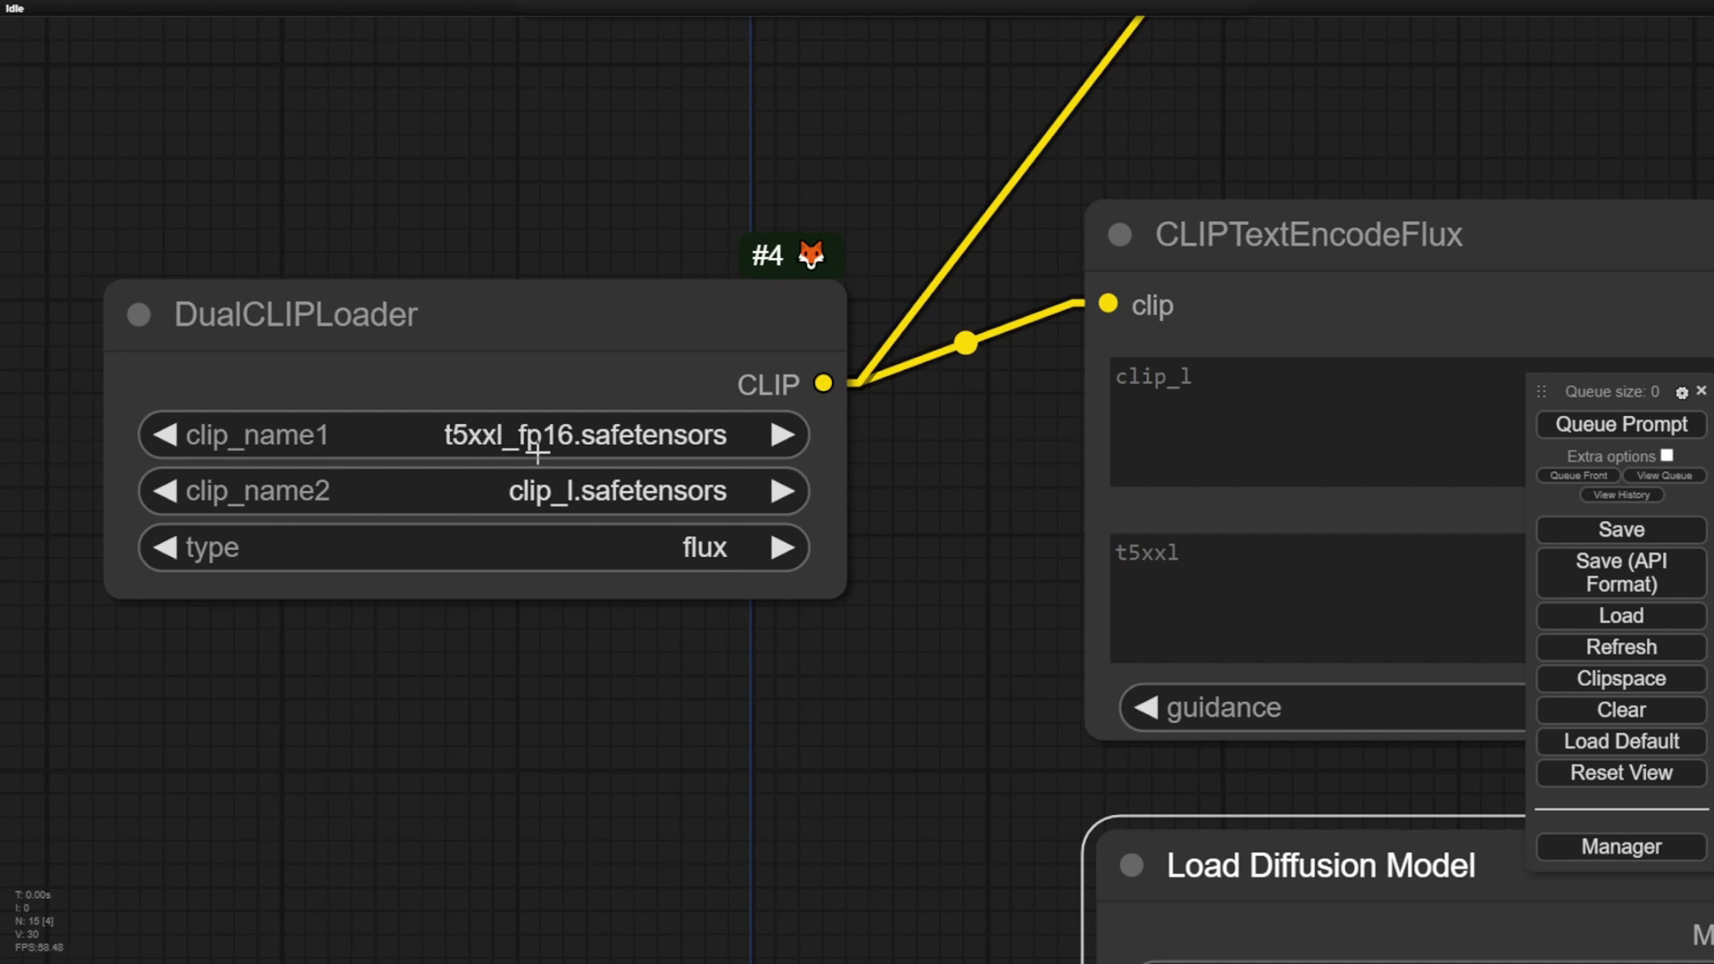
# - Set DualCLIPLoader's clip_name1 to t5xxl_fp8_e4m3fn.safetensors
pyautogui.click(410, 436)
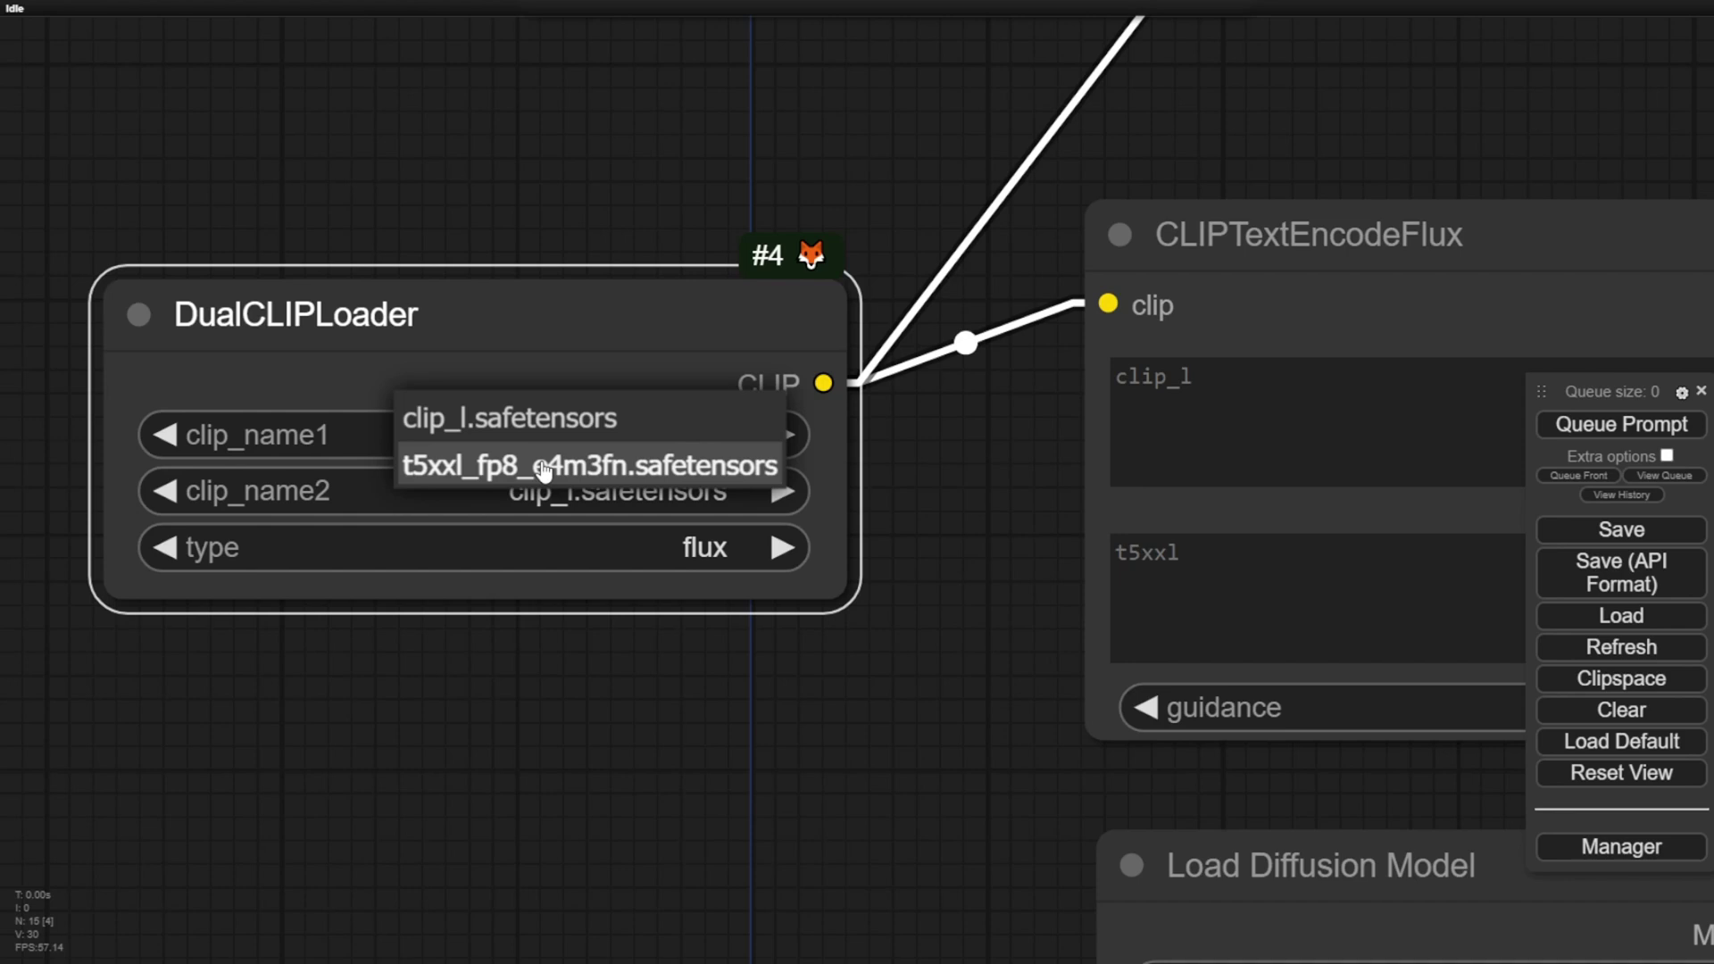
pyautogui.click(420, 459)
pyautogui.scroll(-4, 962, 570)
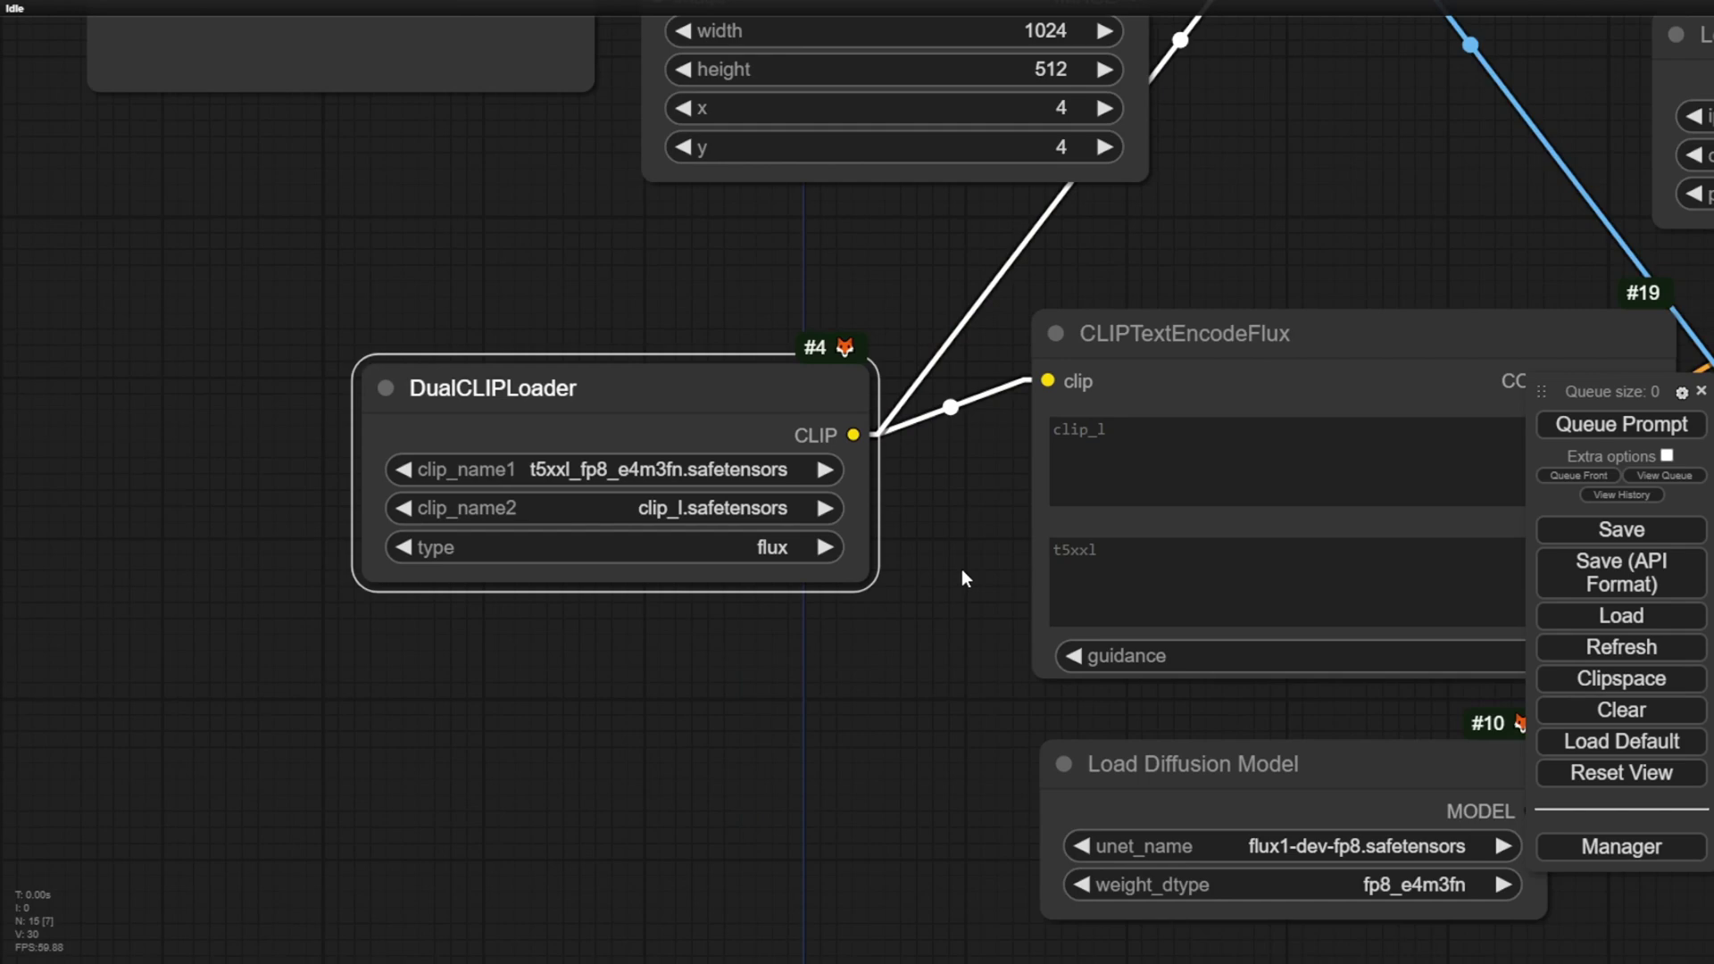
# - Move the Load VAE node up-left, closer under the Xlabs Sampler
pyautogui.moveTo(961, 570); pyautogui.dragTo(2, 453)
pyautogui.scroll(-3, 1032, 414)
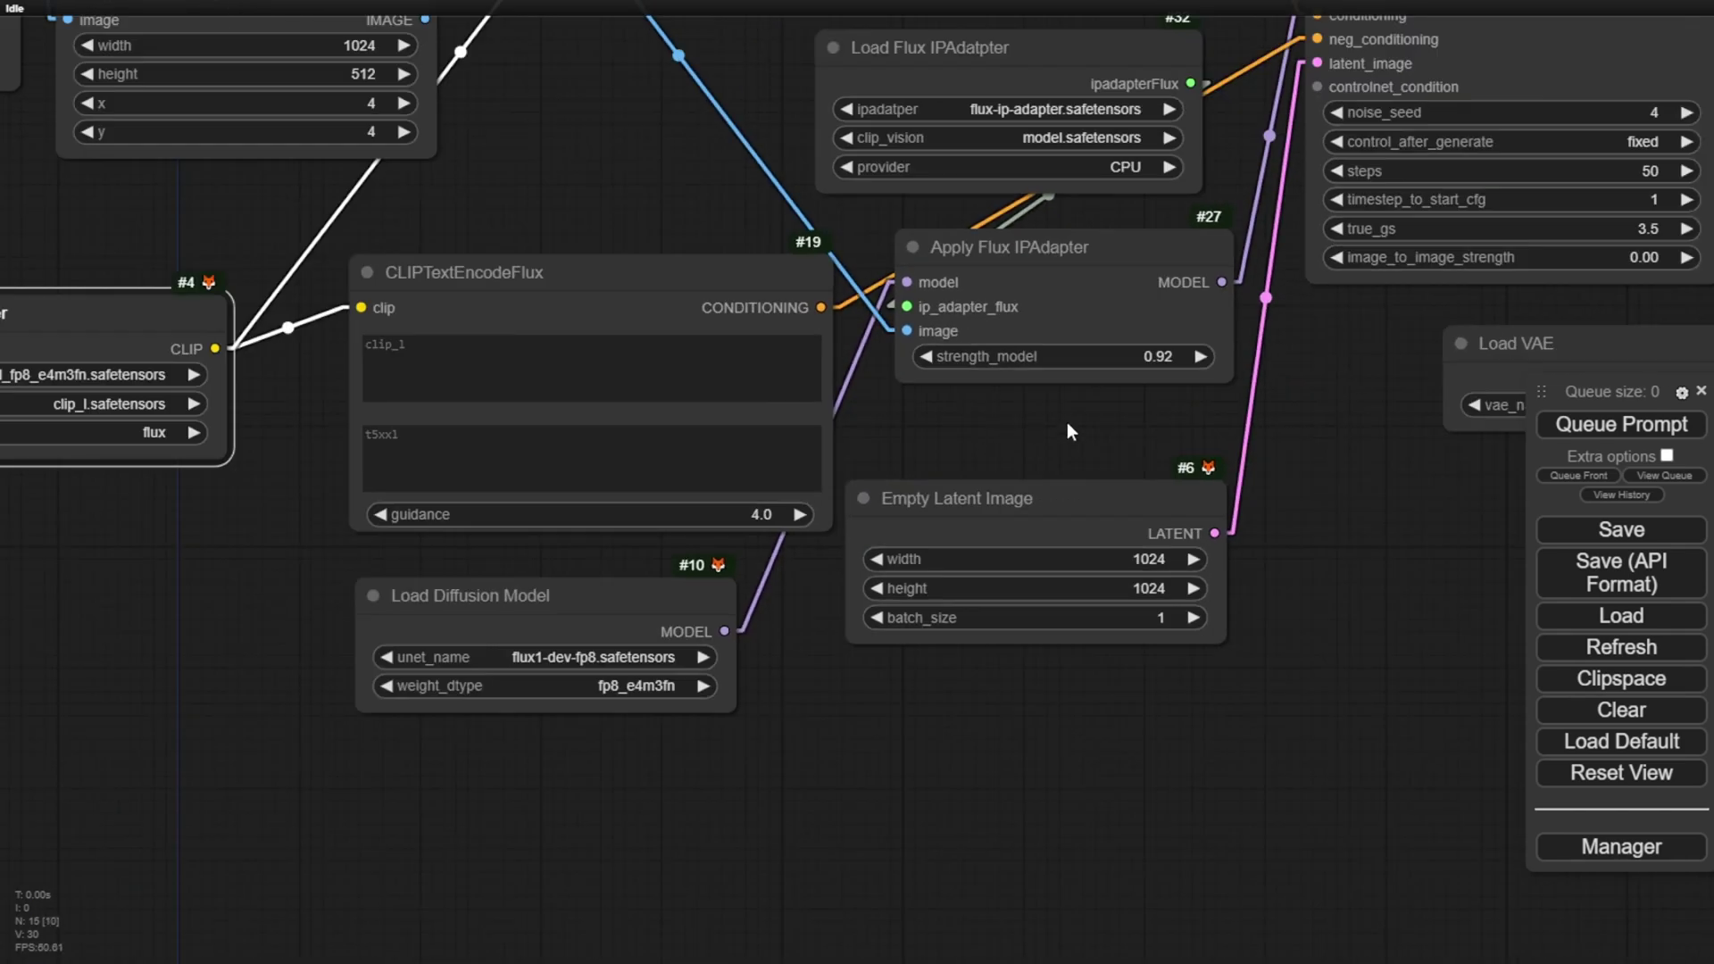
pyautogui.moveTo(1068, 421); pyautogui.dragTo(428, 742)
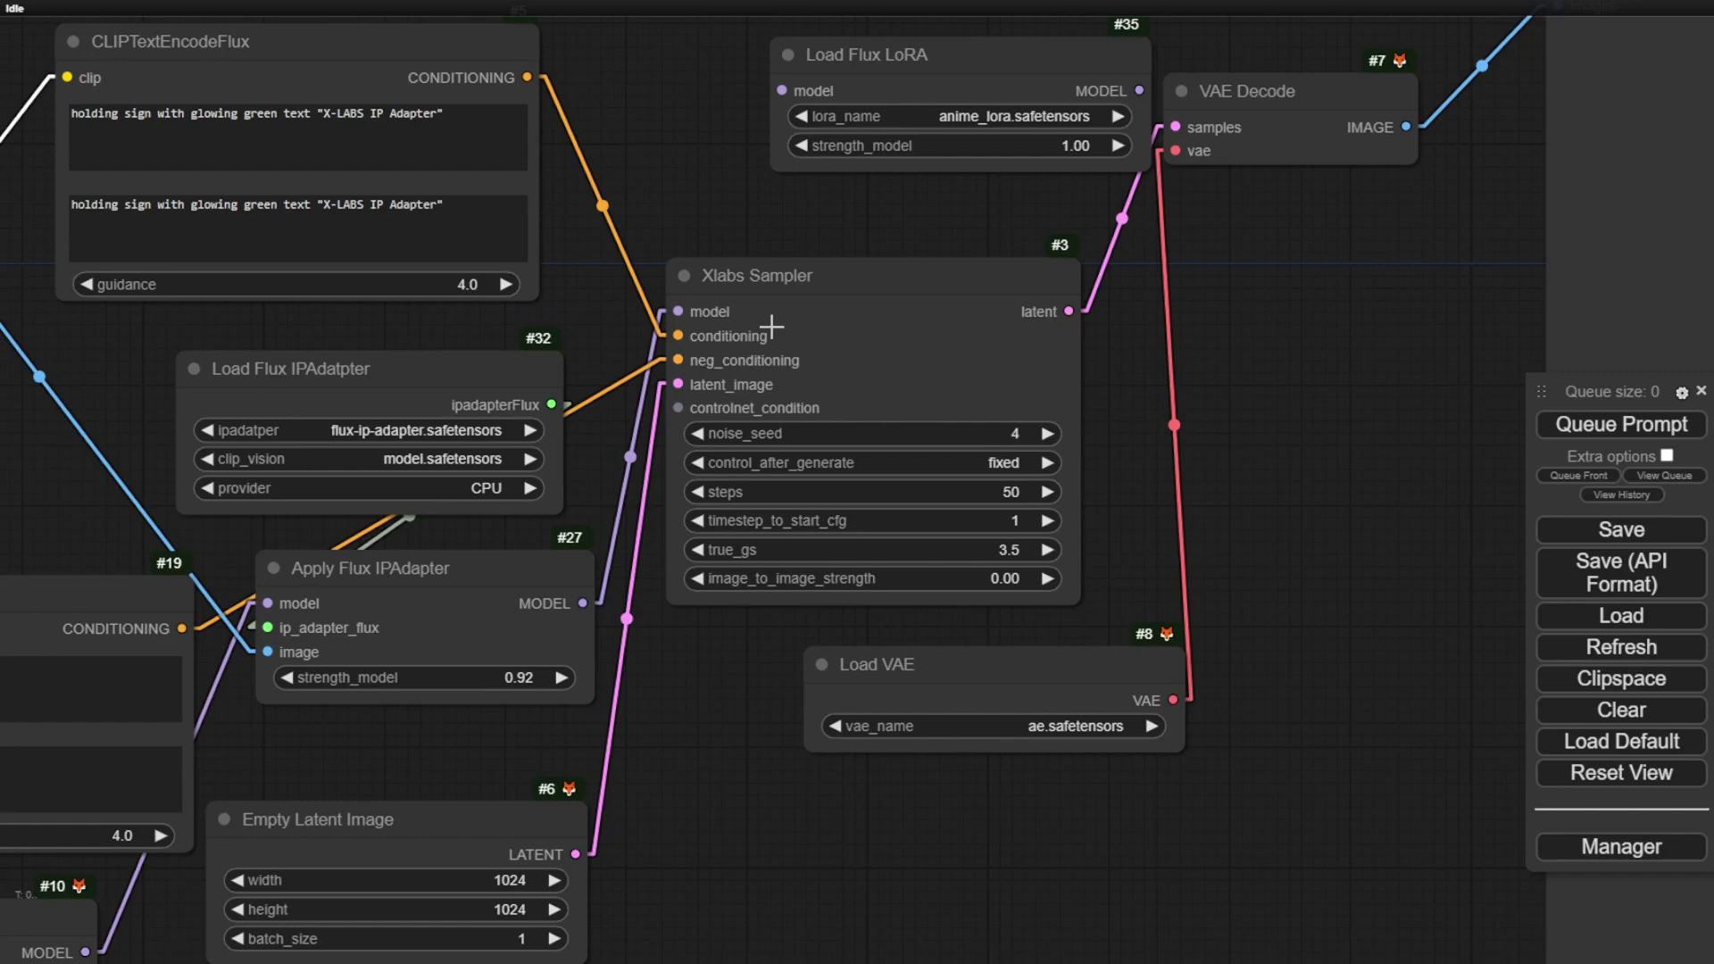
pyautogui.scroll(6, 665, 433)
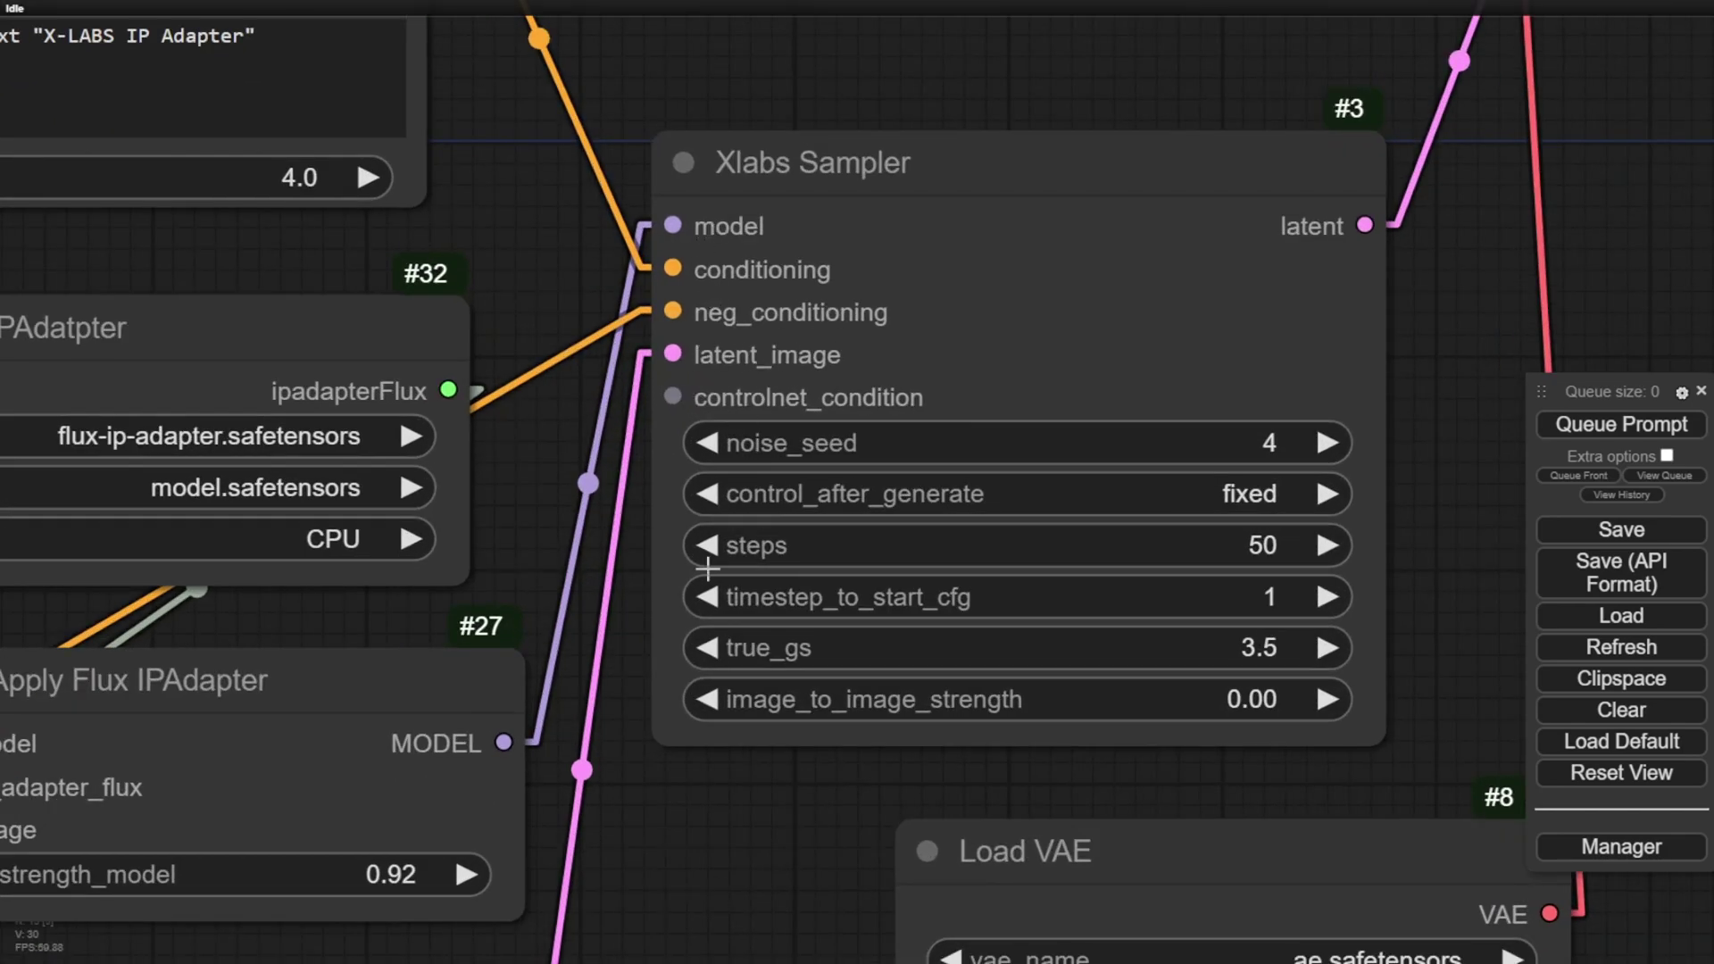
pyautogui.scroll(-4, 722, 641)
pyautogui.moveTo(699, 801); pyautogui.dragTo(269, 666)
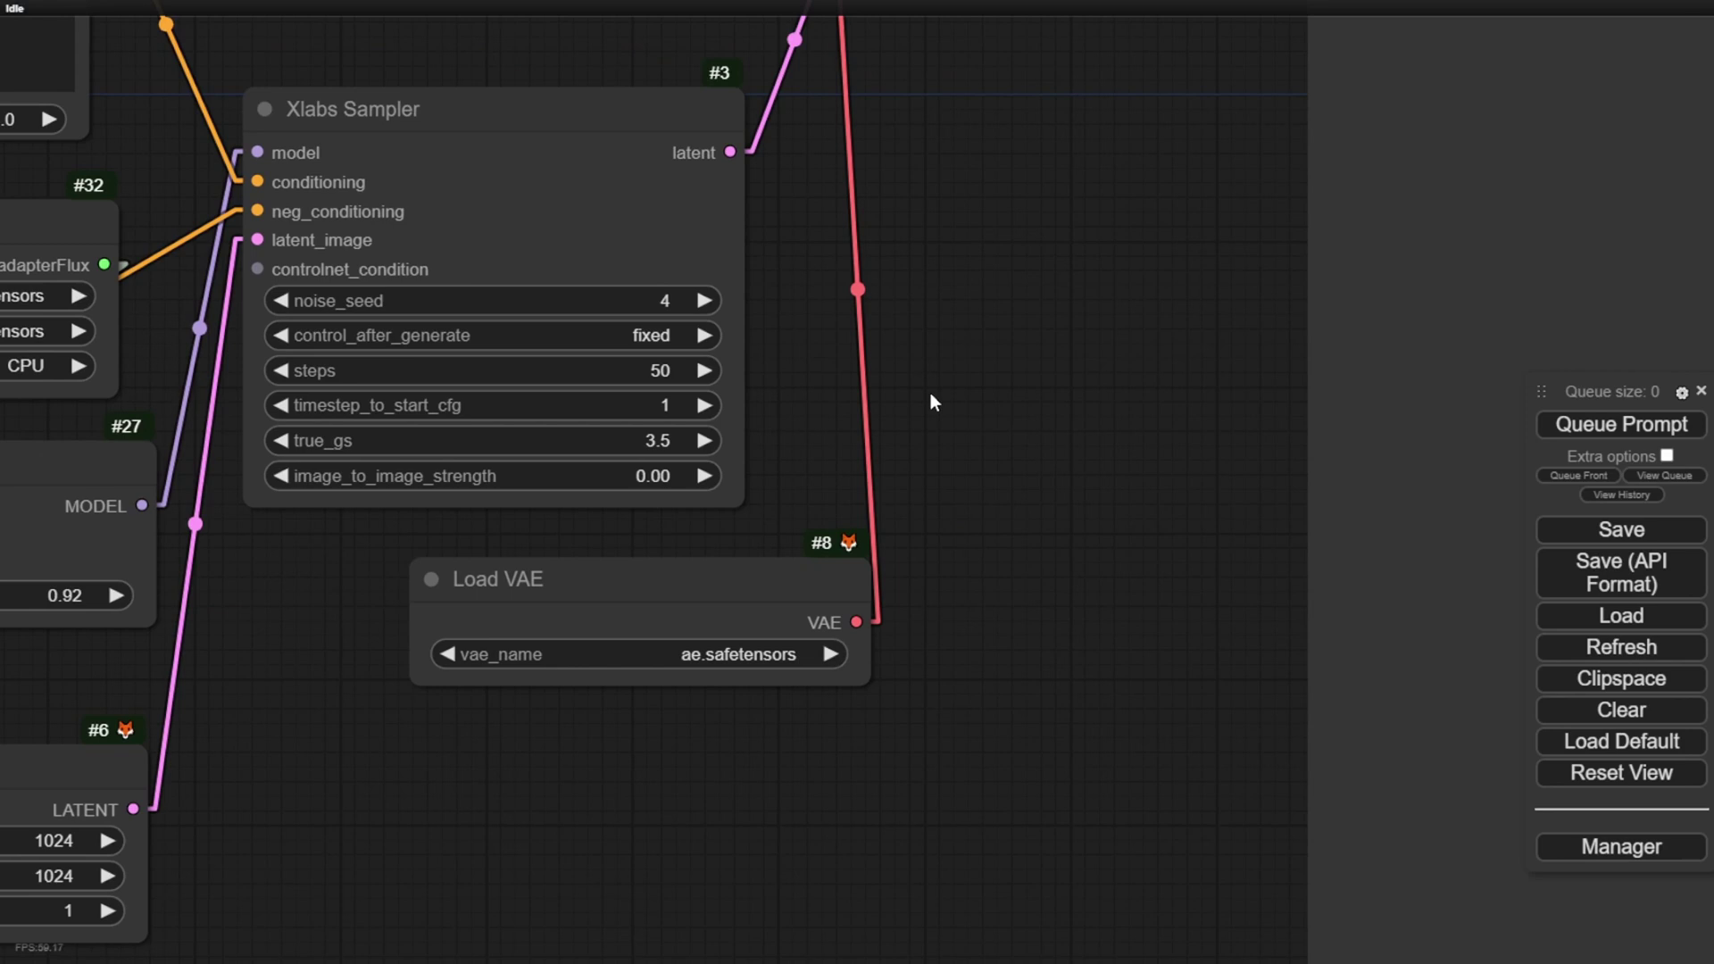
pyautogui.moveTo(792, 574); pyautogui.dragTo(641, 561)
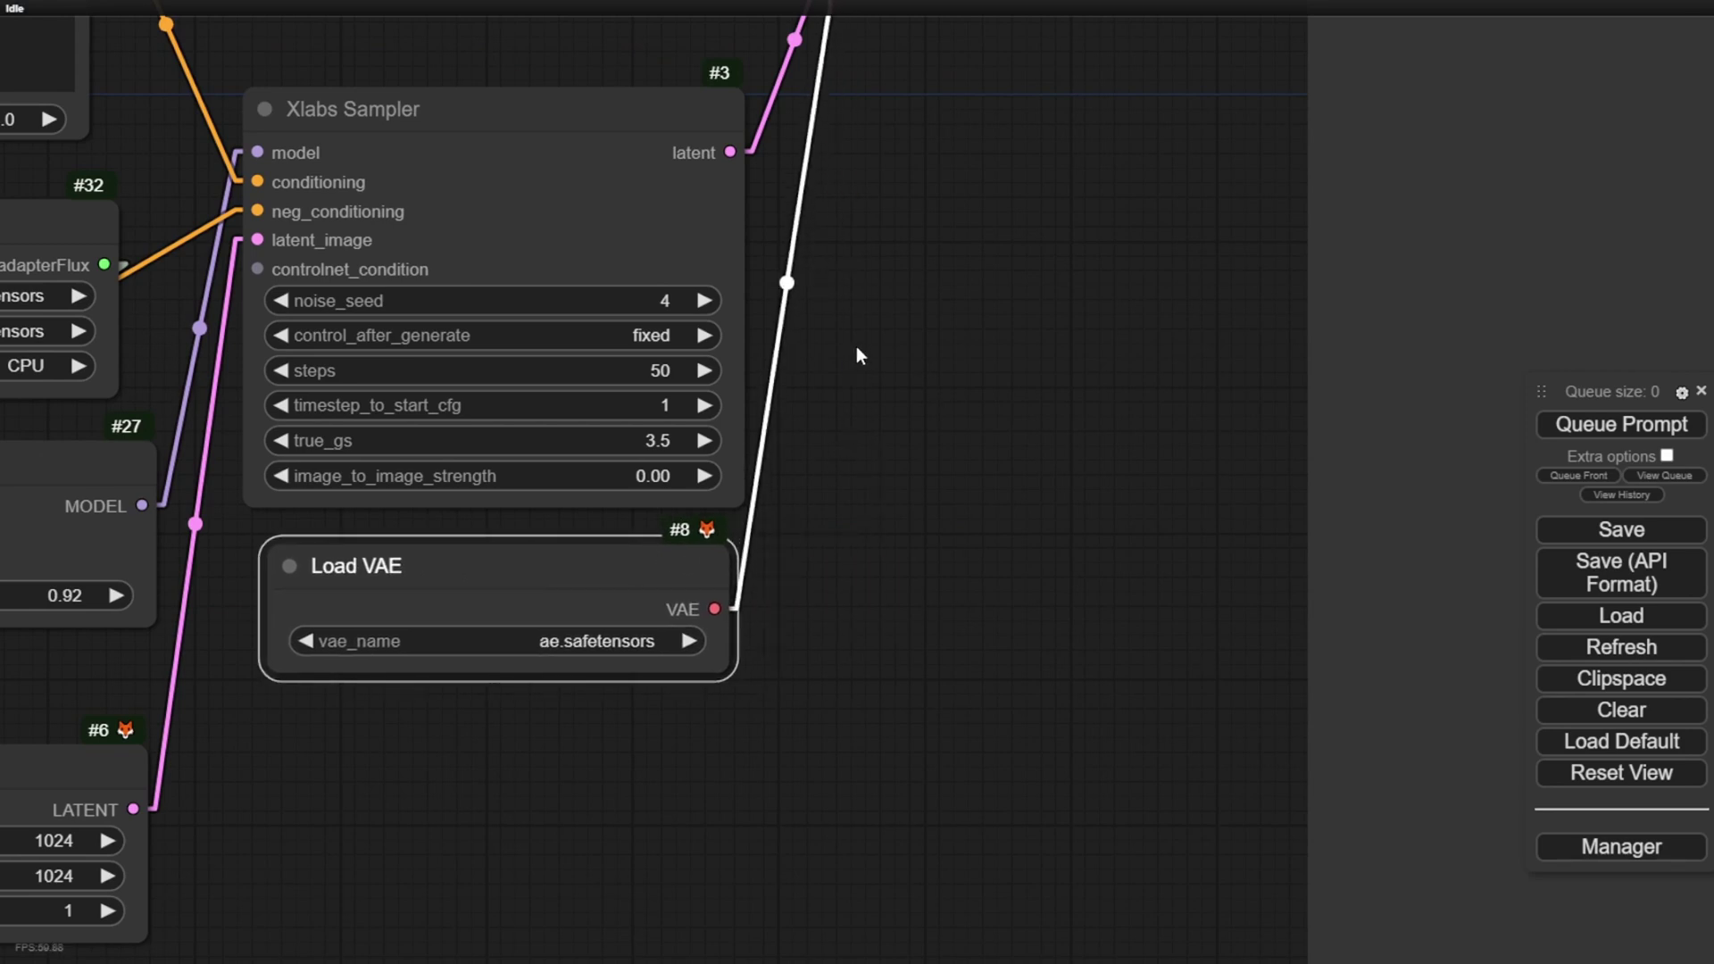
# - Inspect VAE Decode and Preview Image, then trace the model link into Apply Flux IPAdapter
pyautogui.moveTo(860, 356); pyautogui.dragTo(849, 601)
pyautogui.moveTo(987, 482); pyautogui.dragTo(497, 402)
pyautogui.scroll(-4, 821, 629)
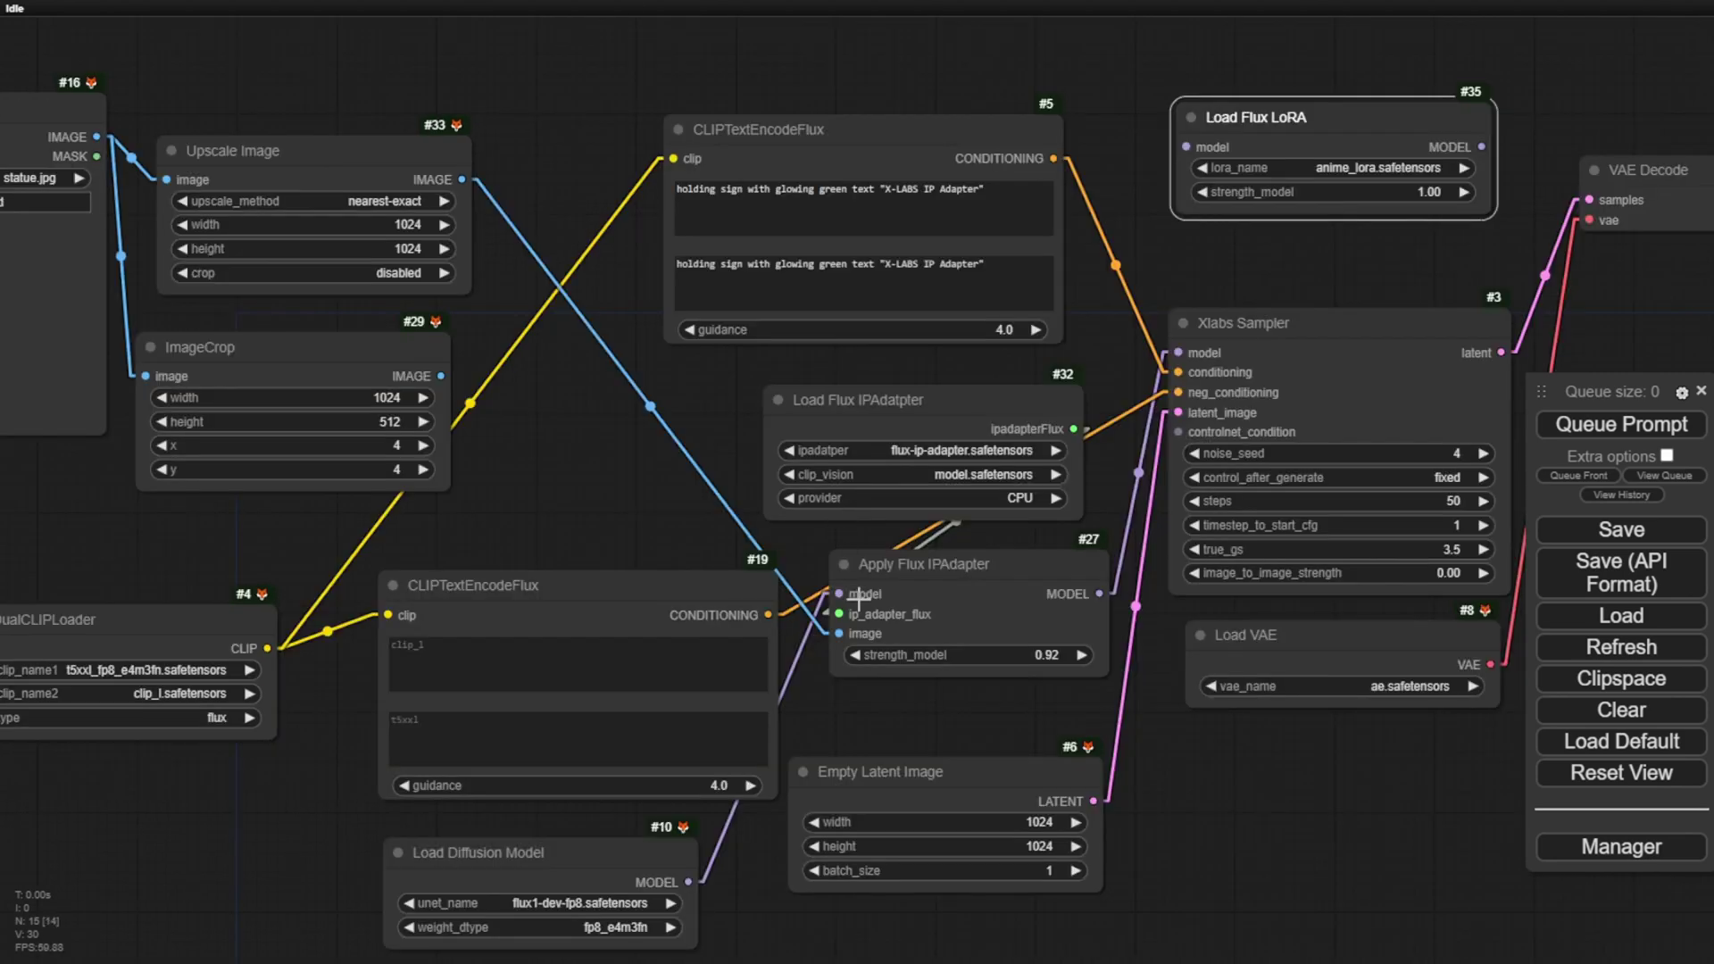
pyautogui.scroll(4, 909, 588)
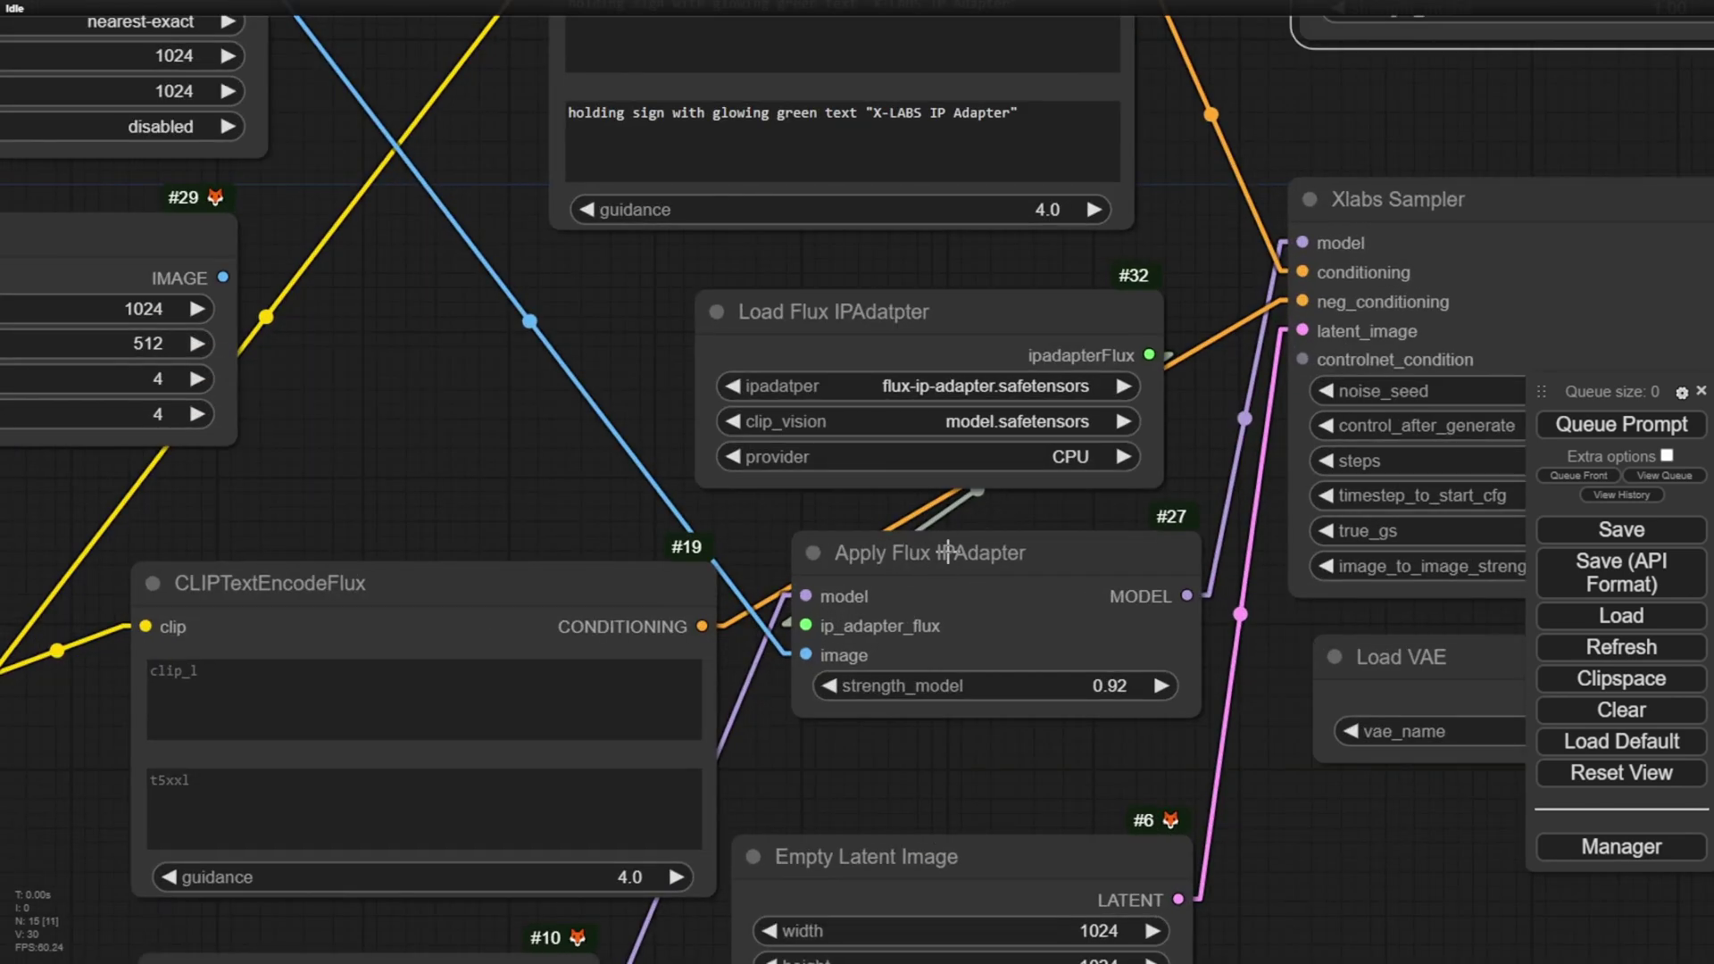
pyautogui.moveTo(923, 780); pyautogui.dragTo(634, 733)
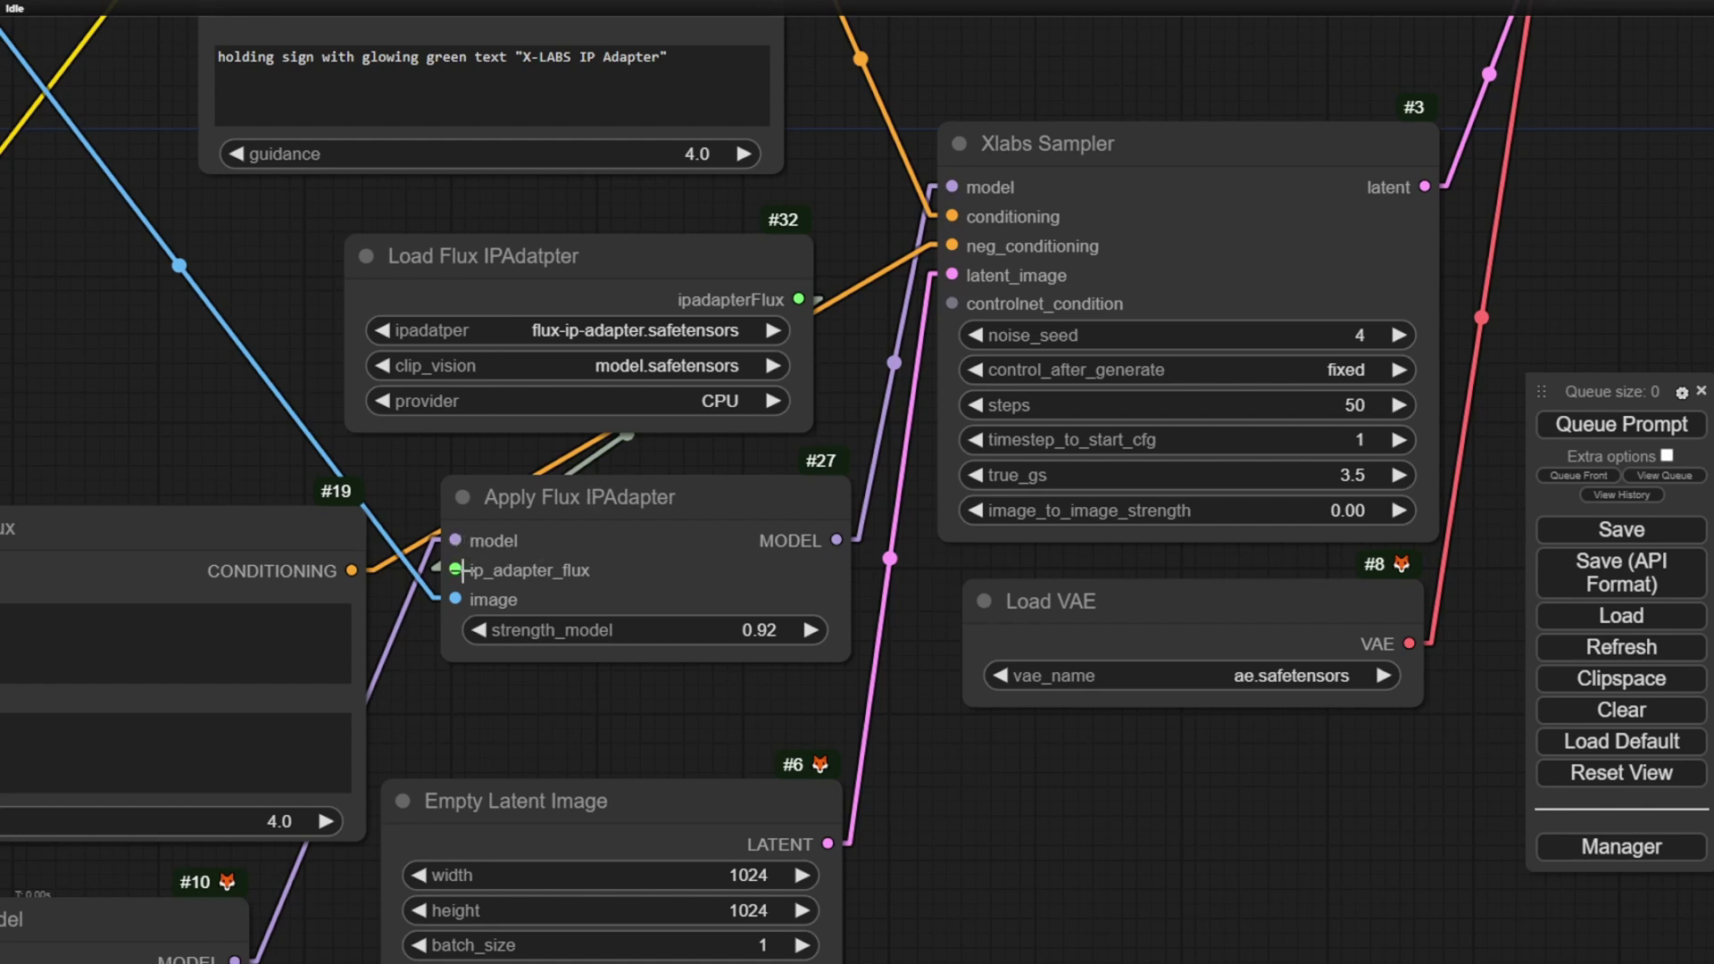
pyautogui.moveTo(449, 538); pyautogui.dragTo(455, 539)
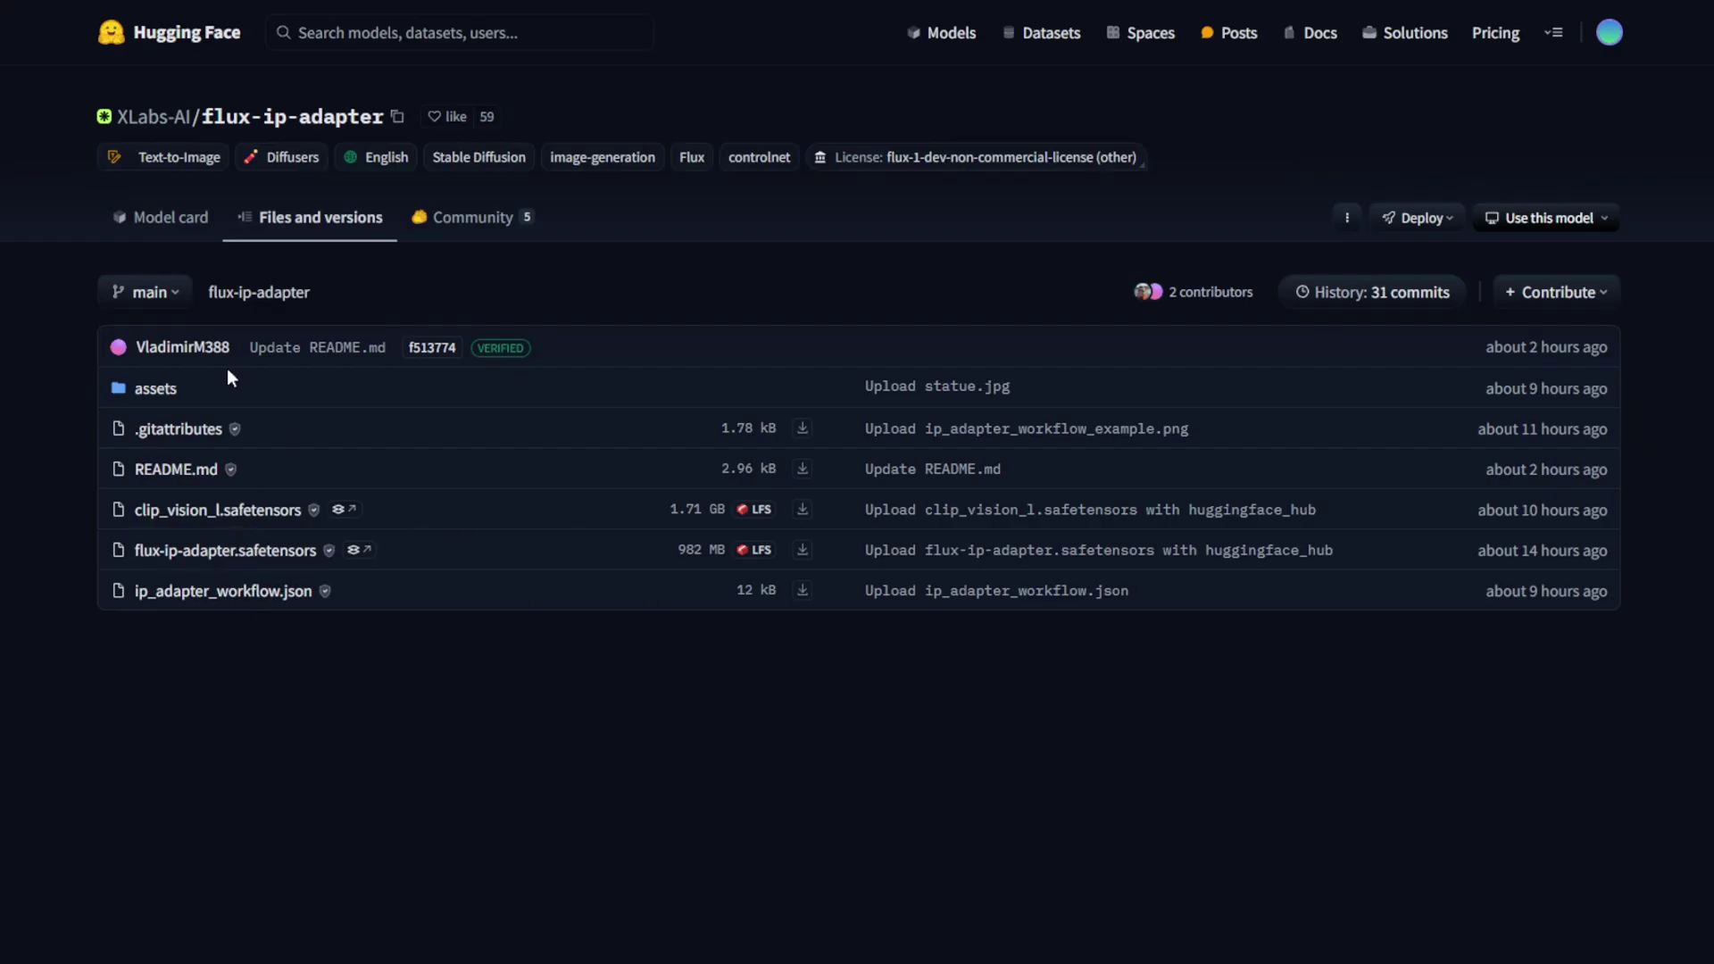
# - Go to the model card's Instruction for ComfyUI and select 'clip_vision' in the models path
pyautogui.click(186, 223)
pyautogui.scroll(-10, 482, 582)
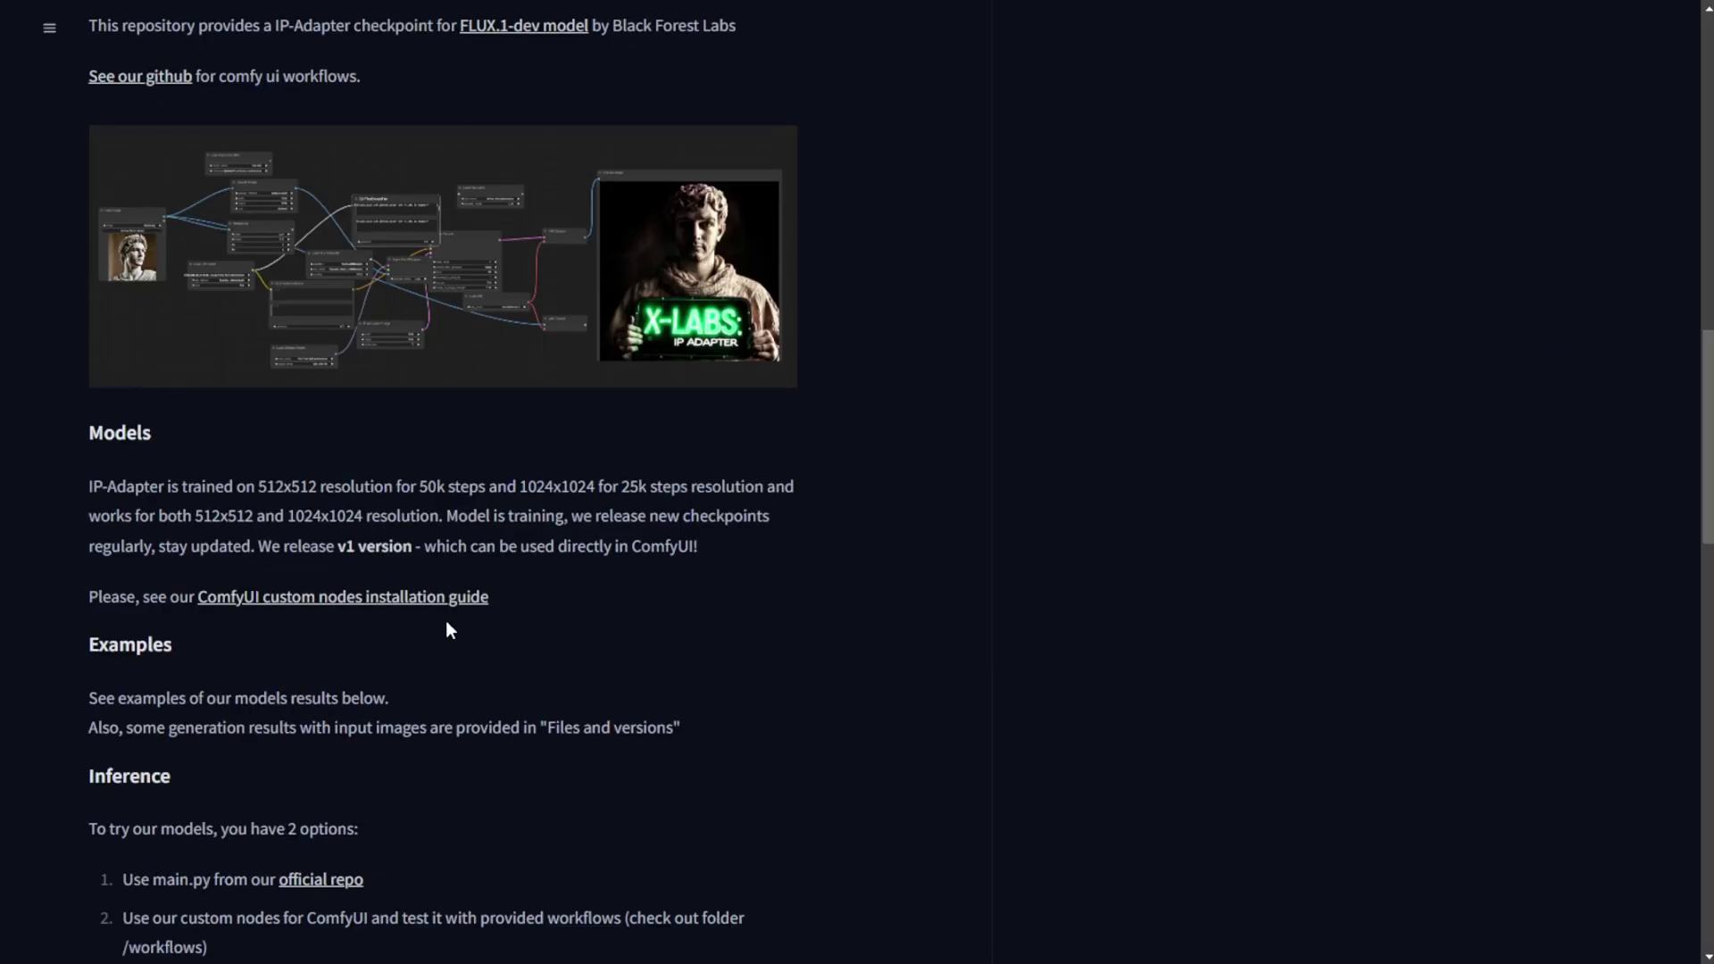
pyautogui.scroll(-9, 446, 629)
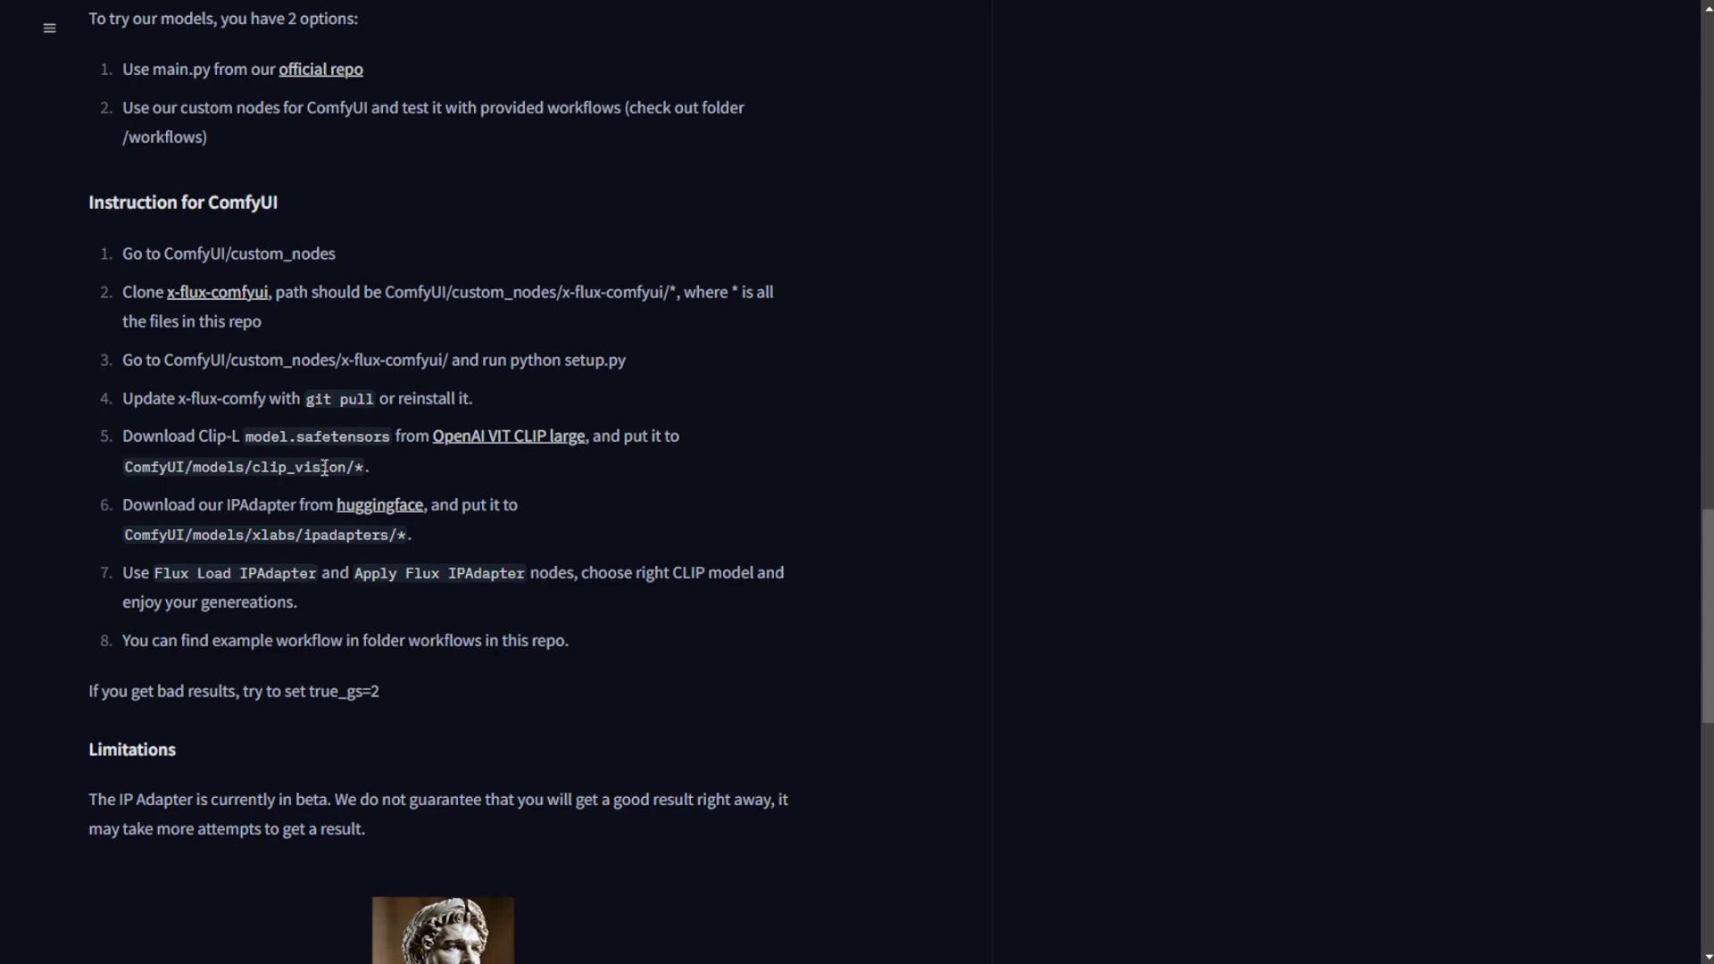
pyautogui.doubleClick(294, 468)
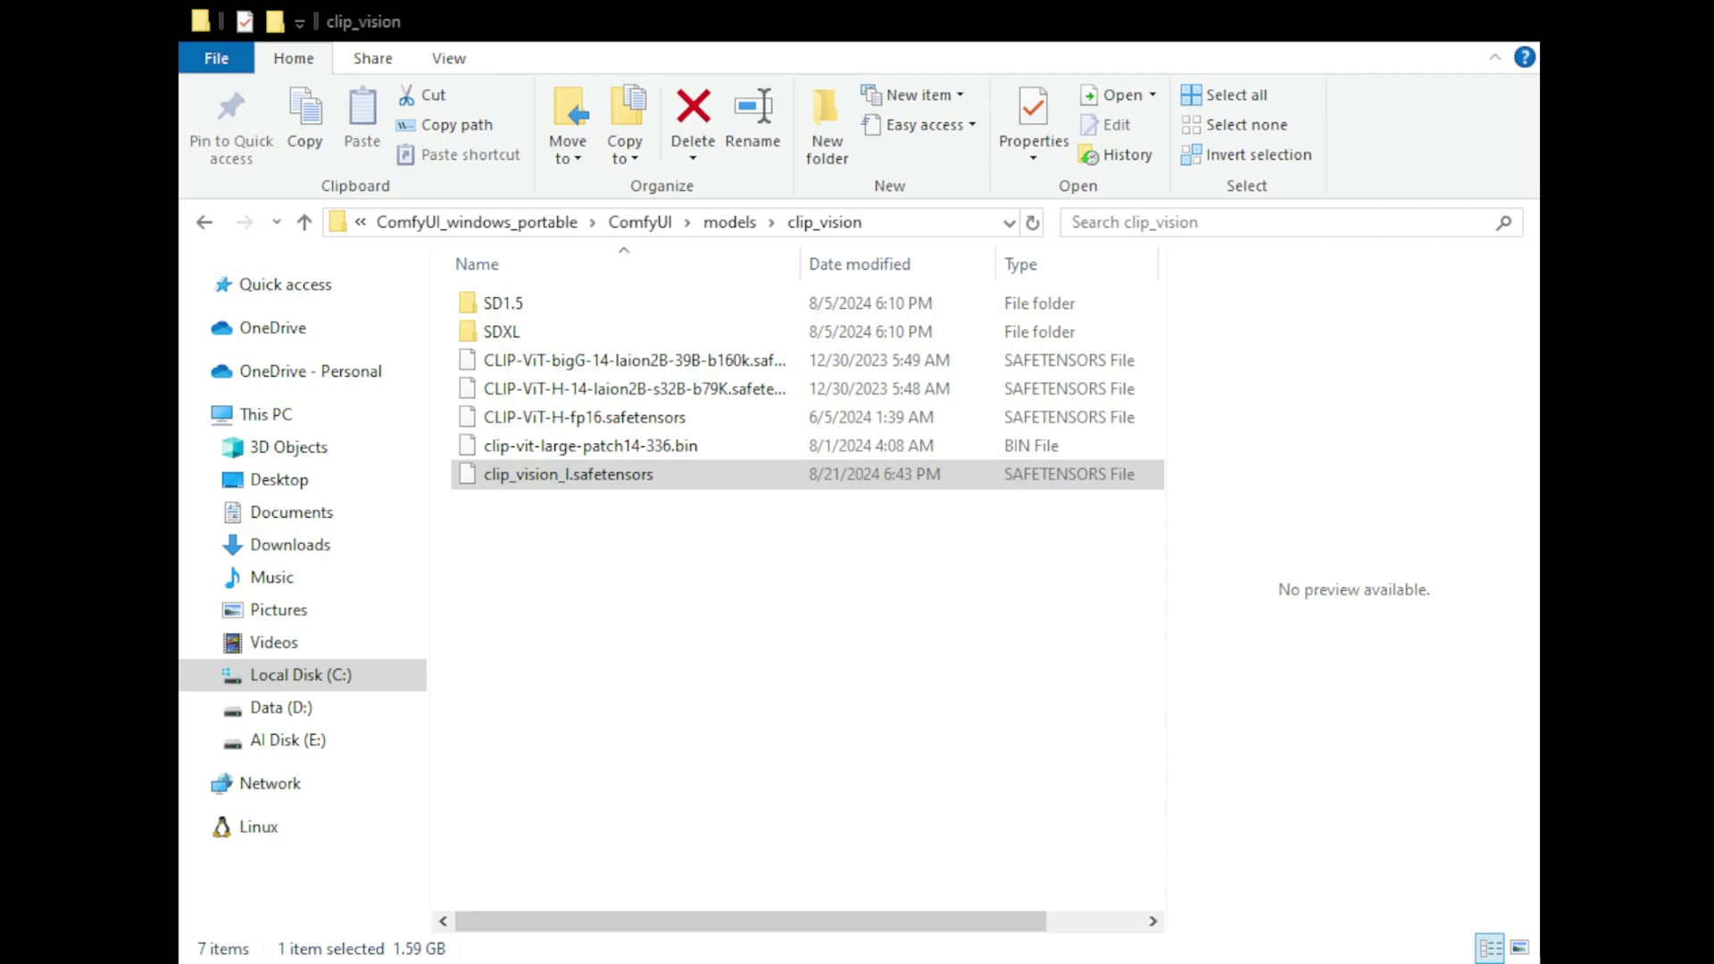
# - Confirm clip_vision_l.safetensors is in the clip_vision folder, then select its name in Files and versions
pyautogui.click(559, 482)
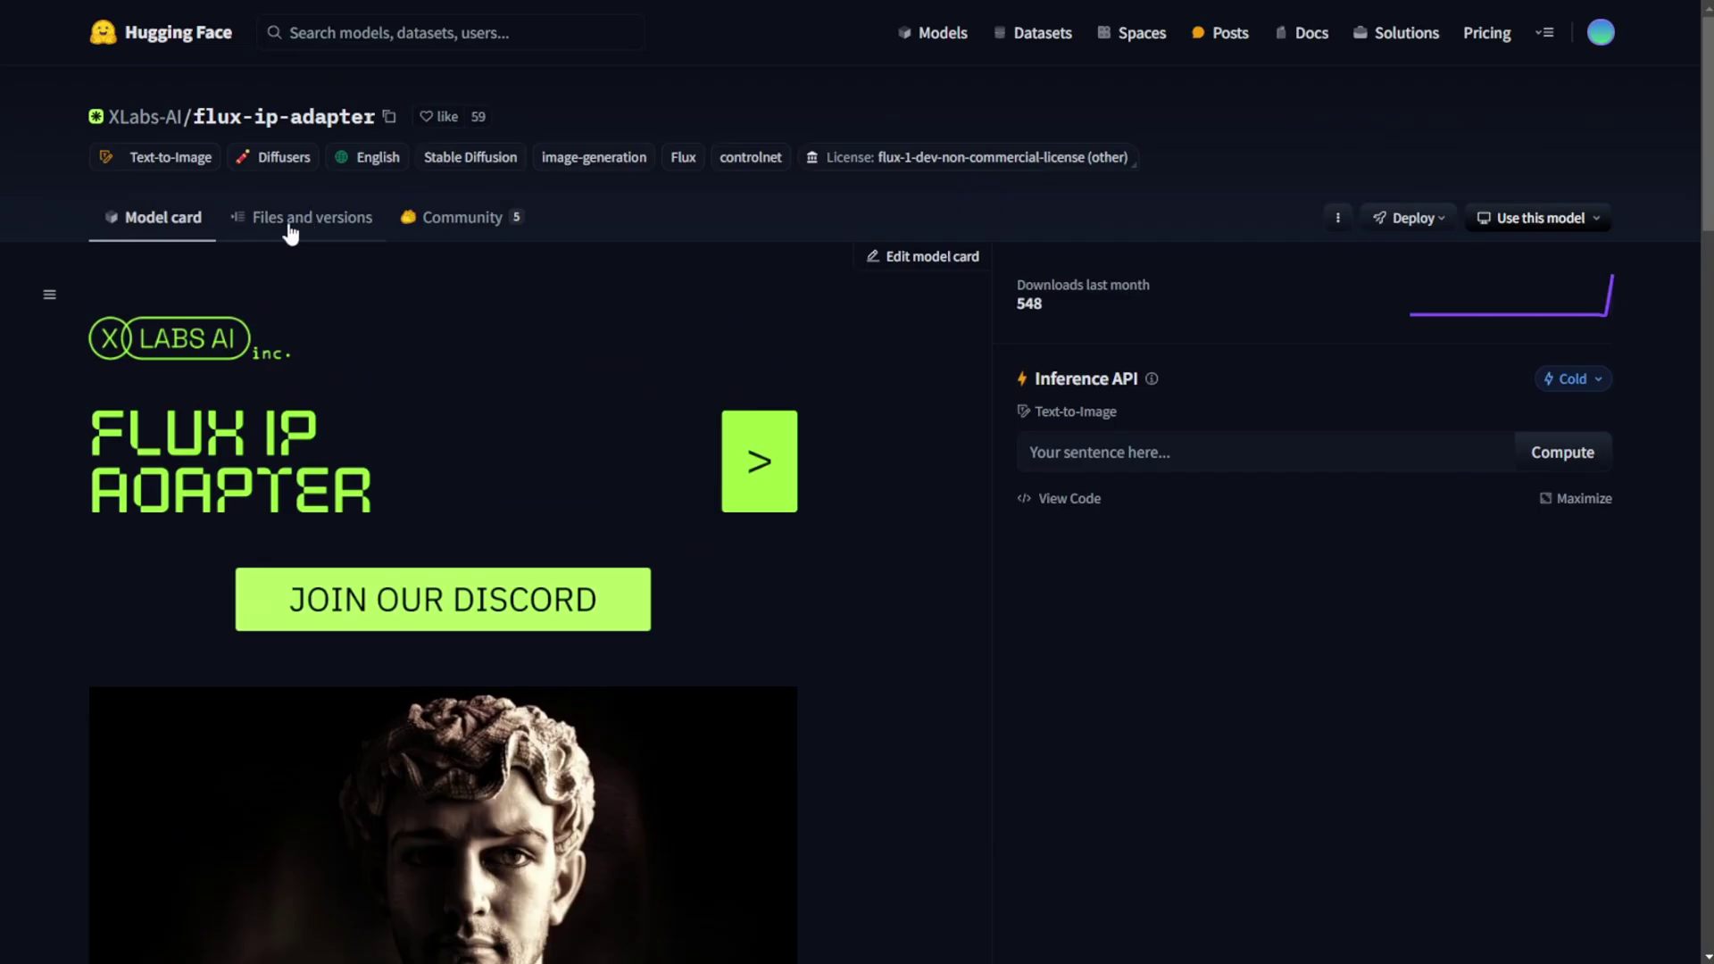
pyautogui.click(290, 221)
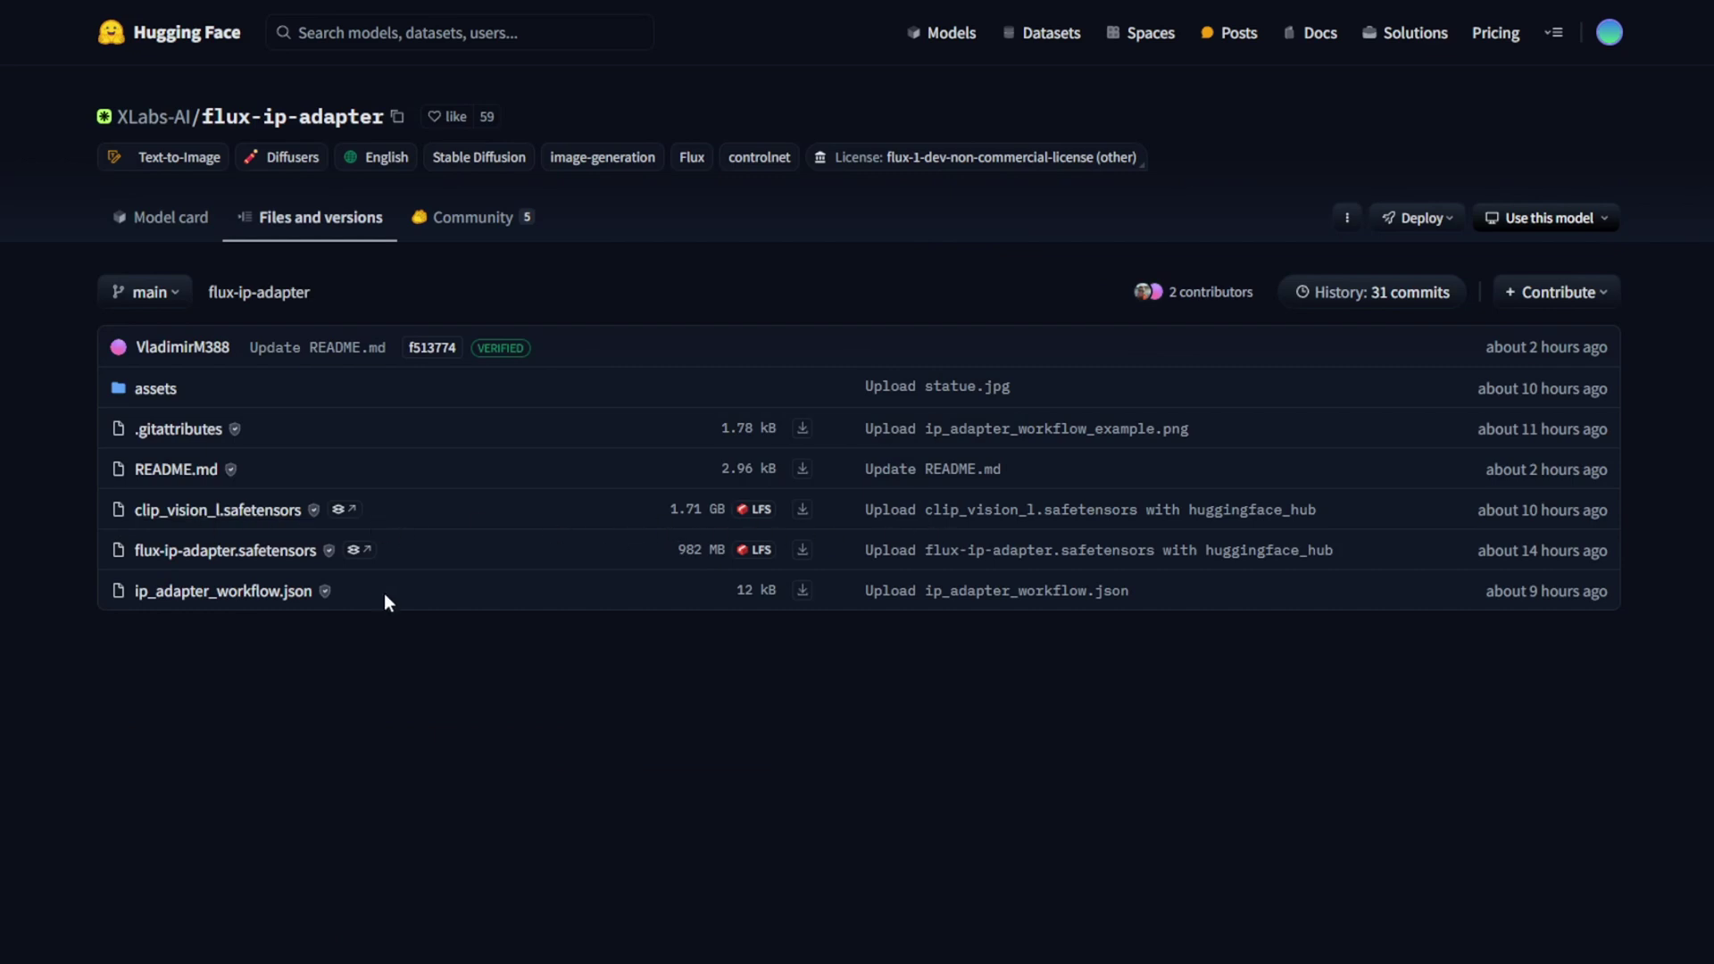
pyautogui.moveTo(412, 509); pyautogui.dragTo(152, 510)
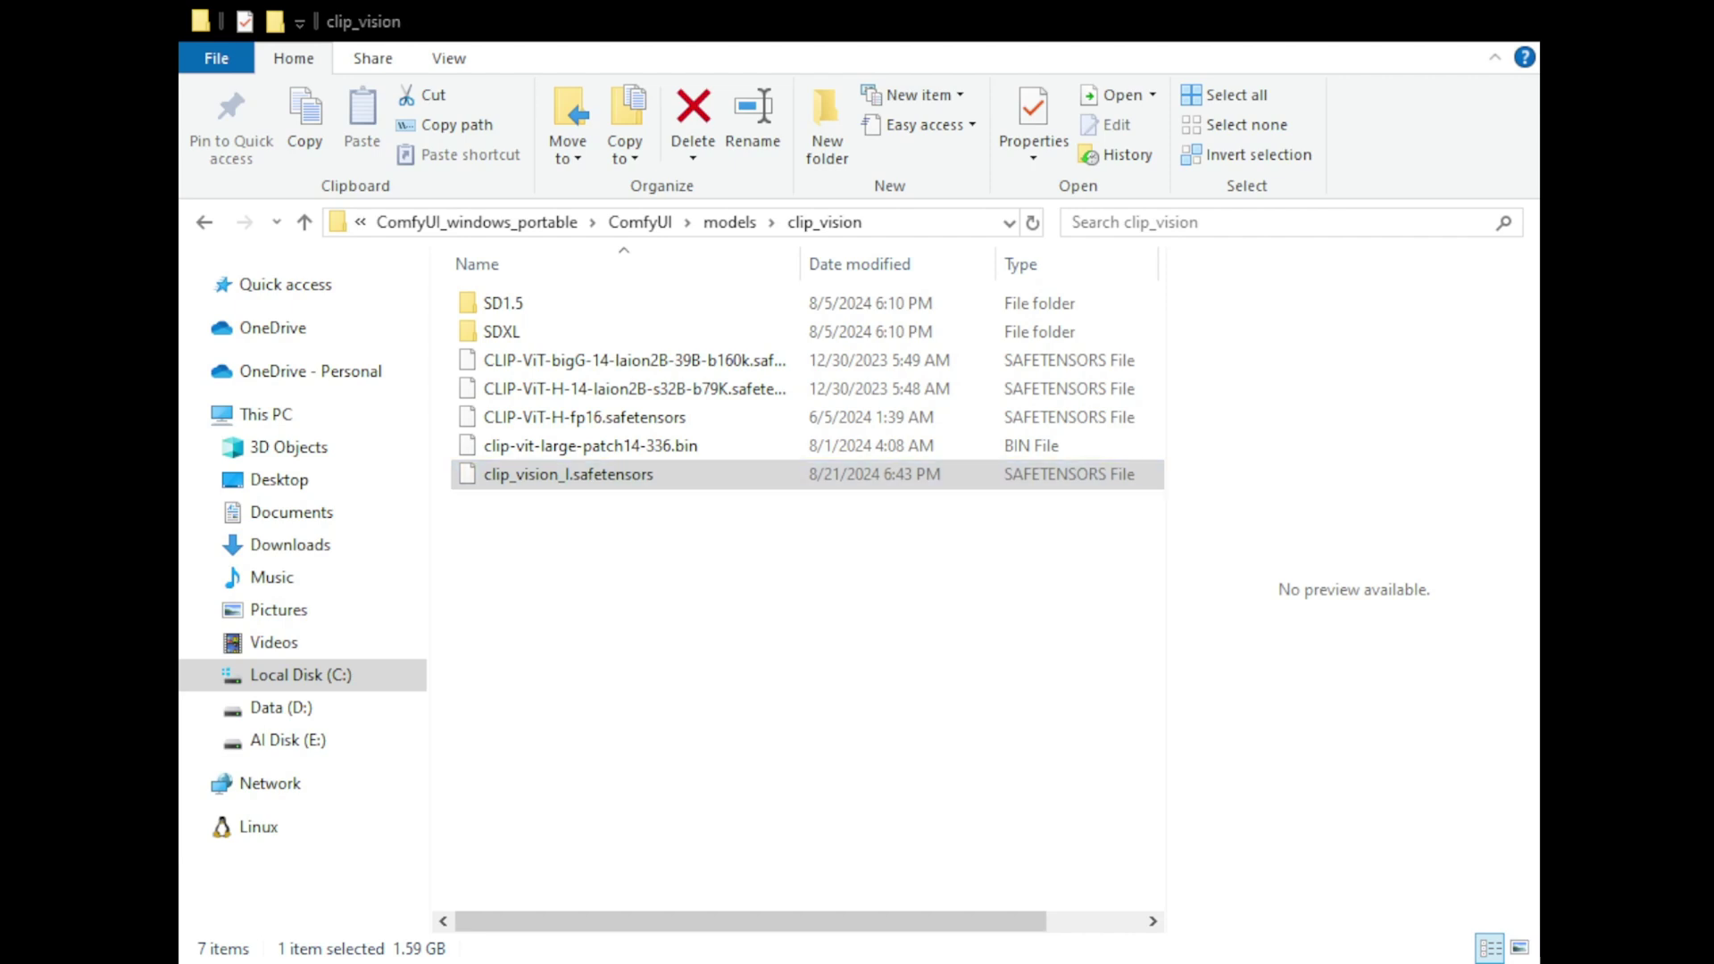
# - Paste flux-ip-adapter.safetensors into the models/xlabs/ipadapters folder
pyautogui.hotkey('alt', 'Left')
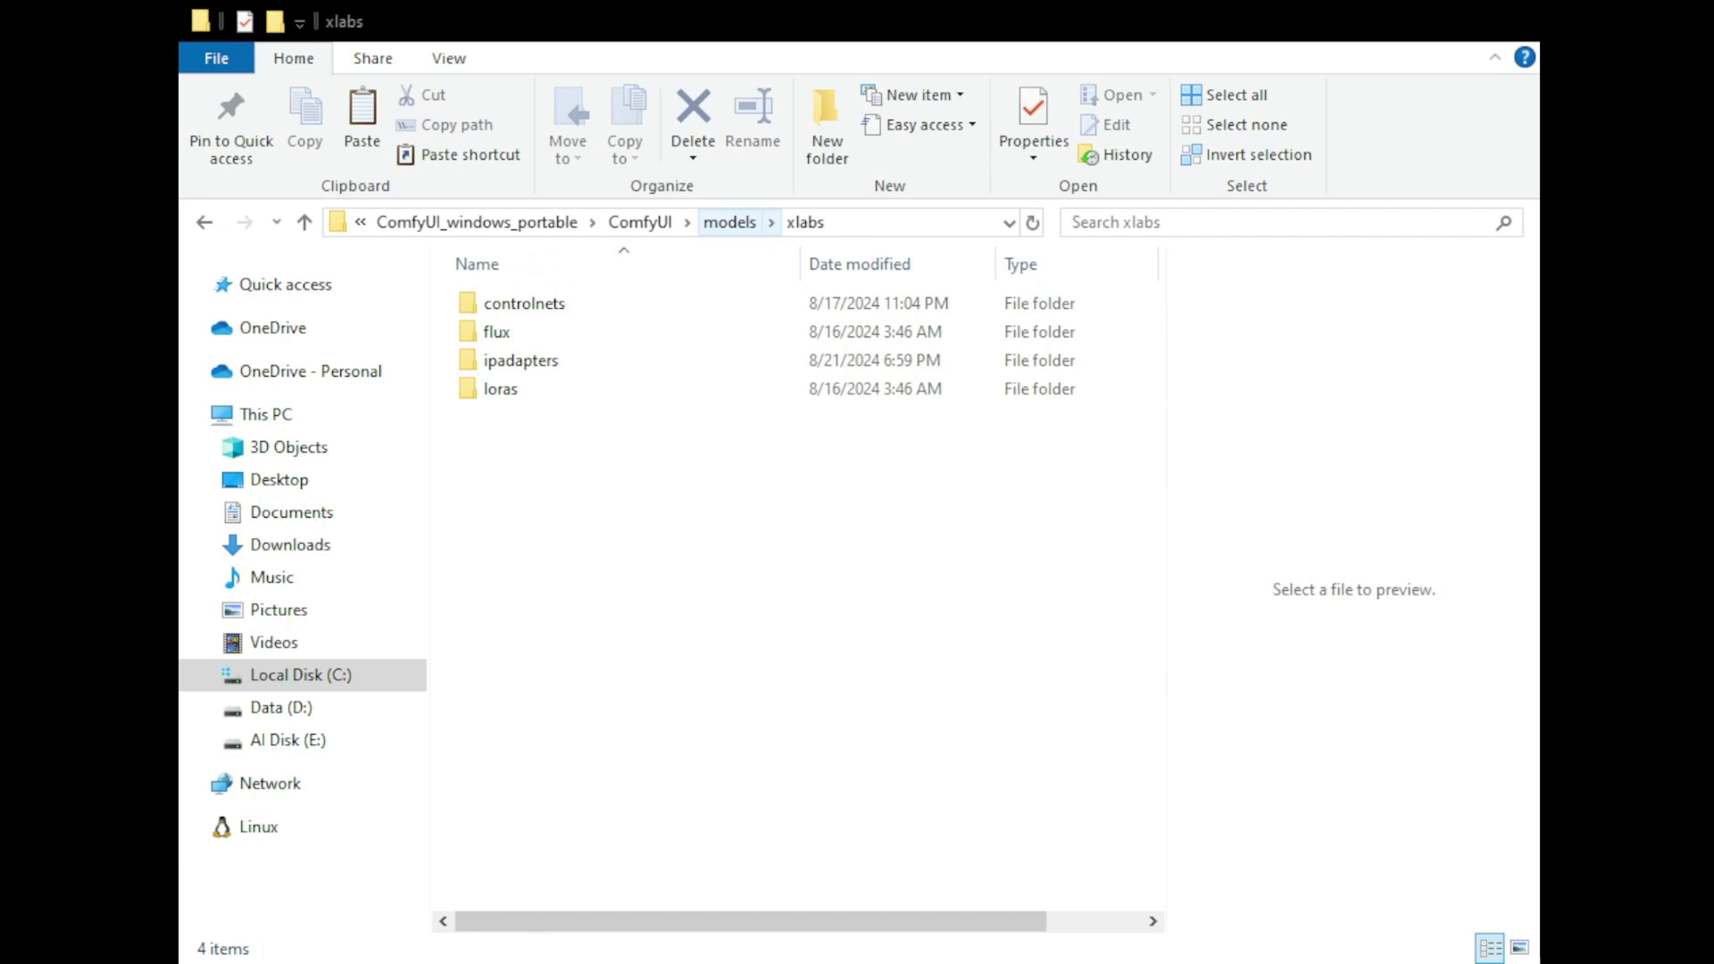
pyautogui.click(730, 222)
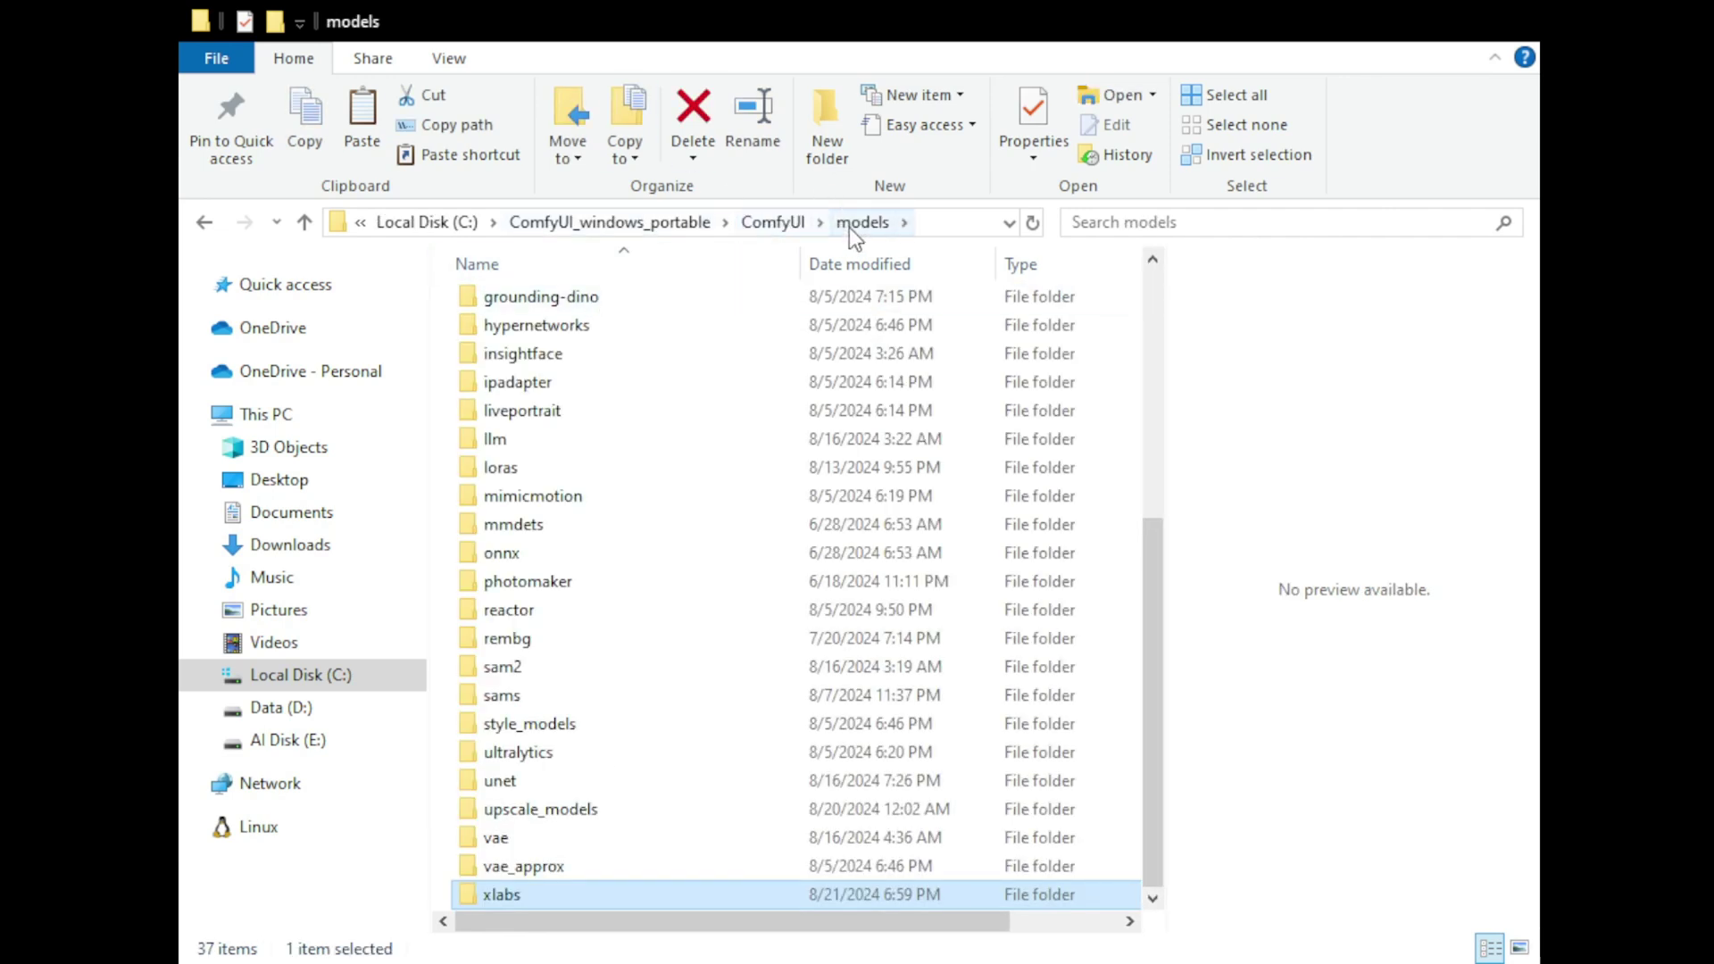
pyautogui.click(539, 847)
pyautogui.click(493, 893)
pyautogui.doubleClick(501, 898)
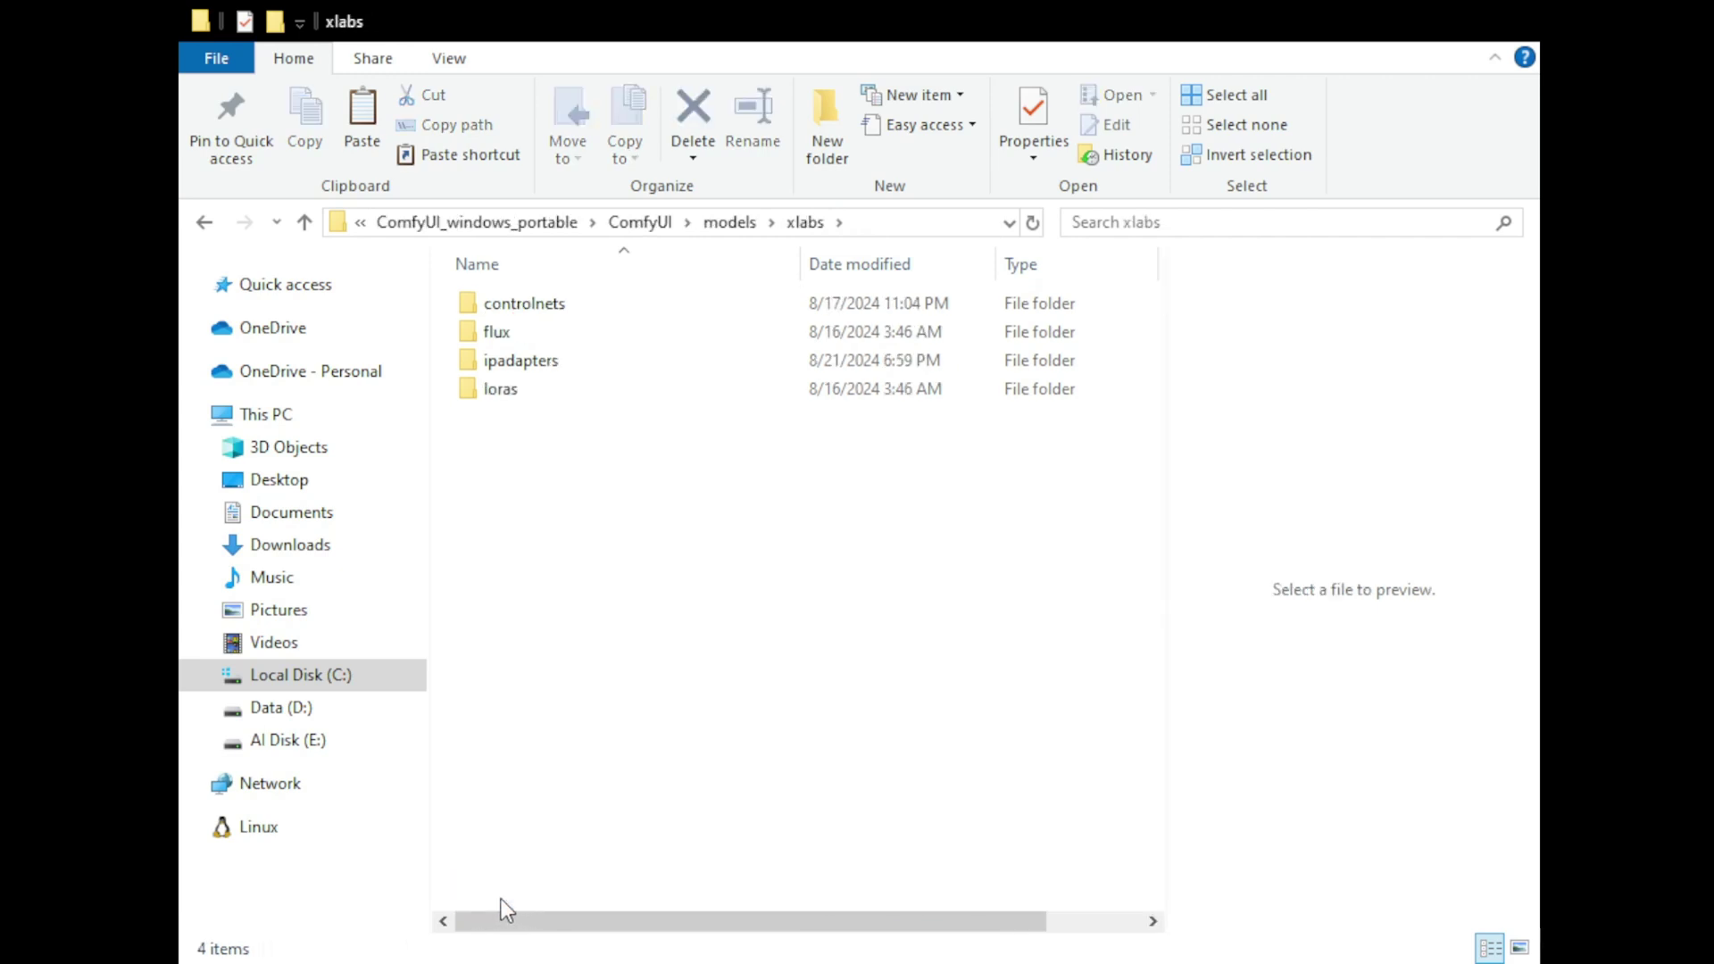
pyautogui.doubleClick(542, 361)
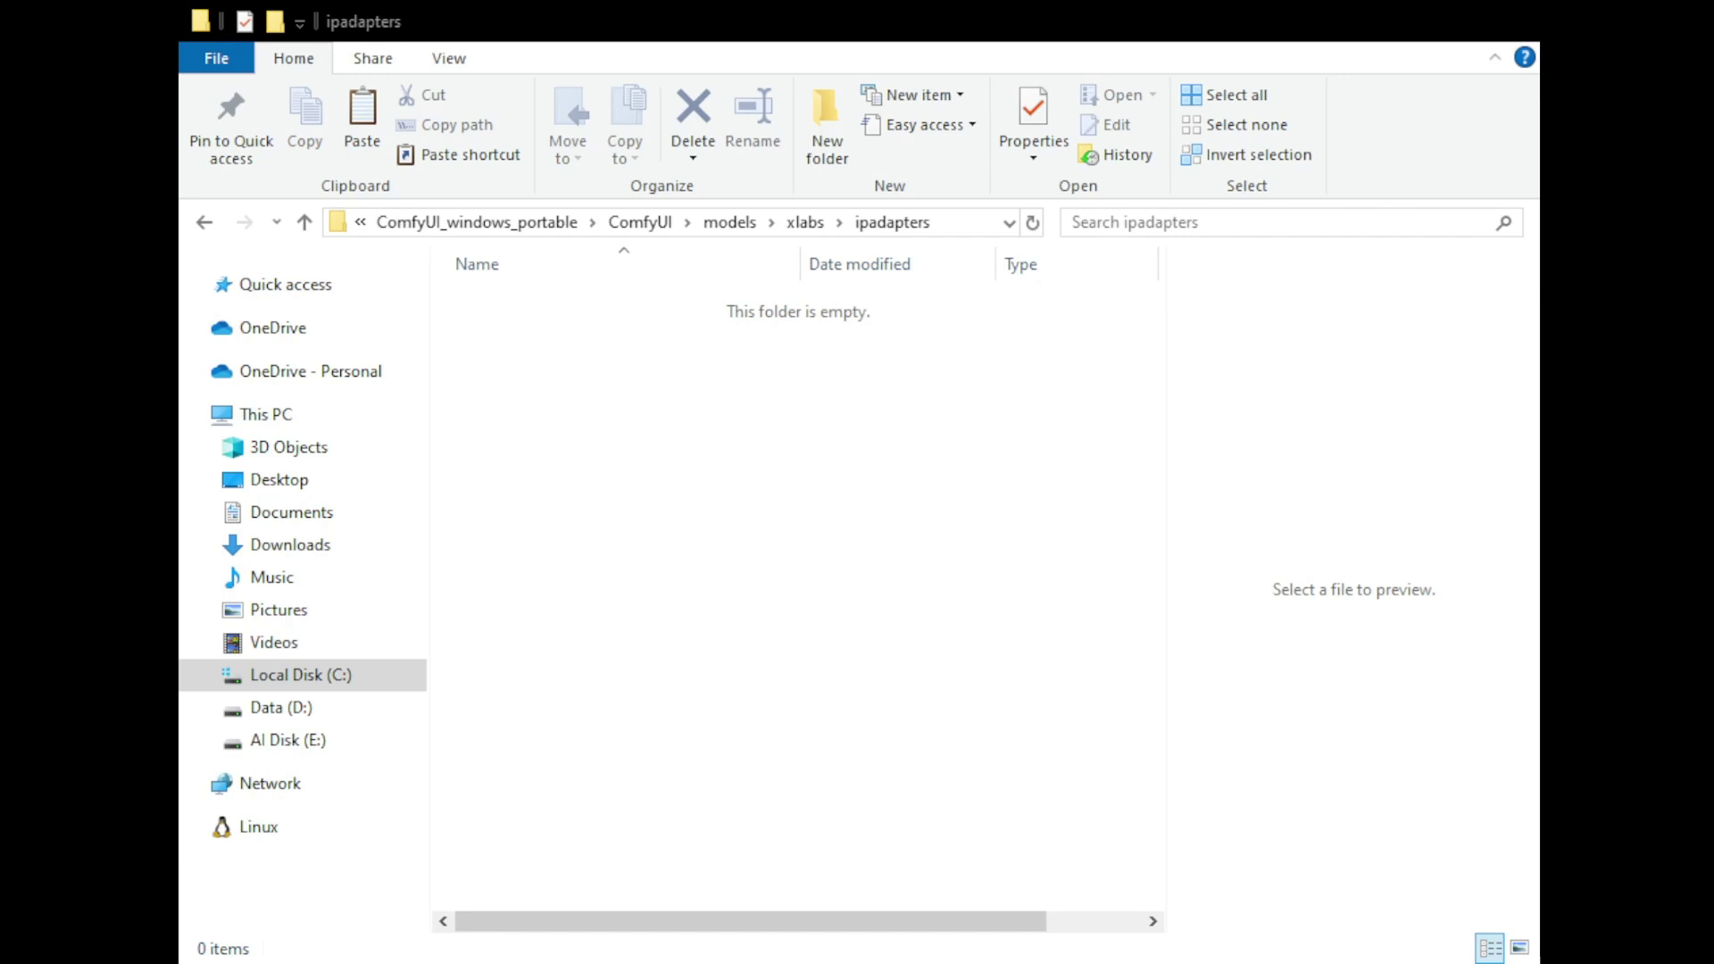
pyautogui.click(859, 512)
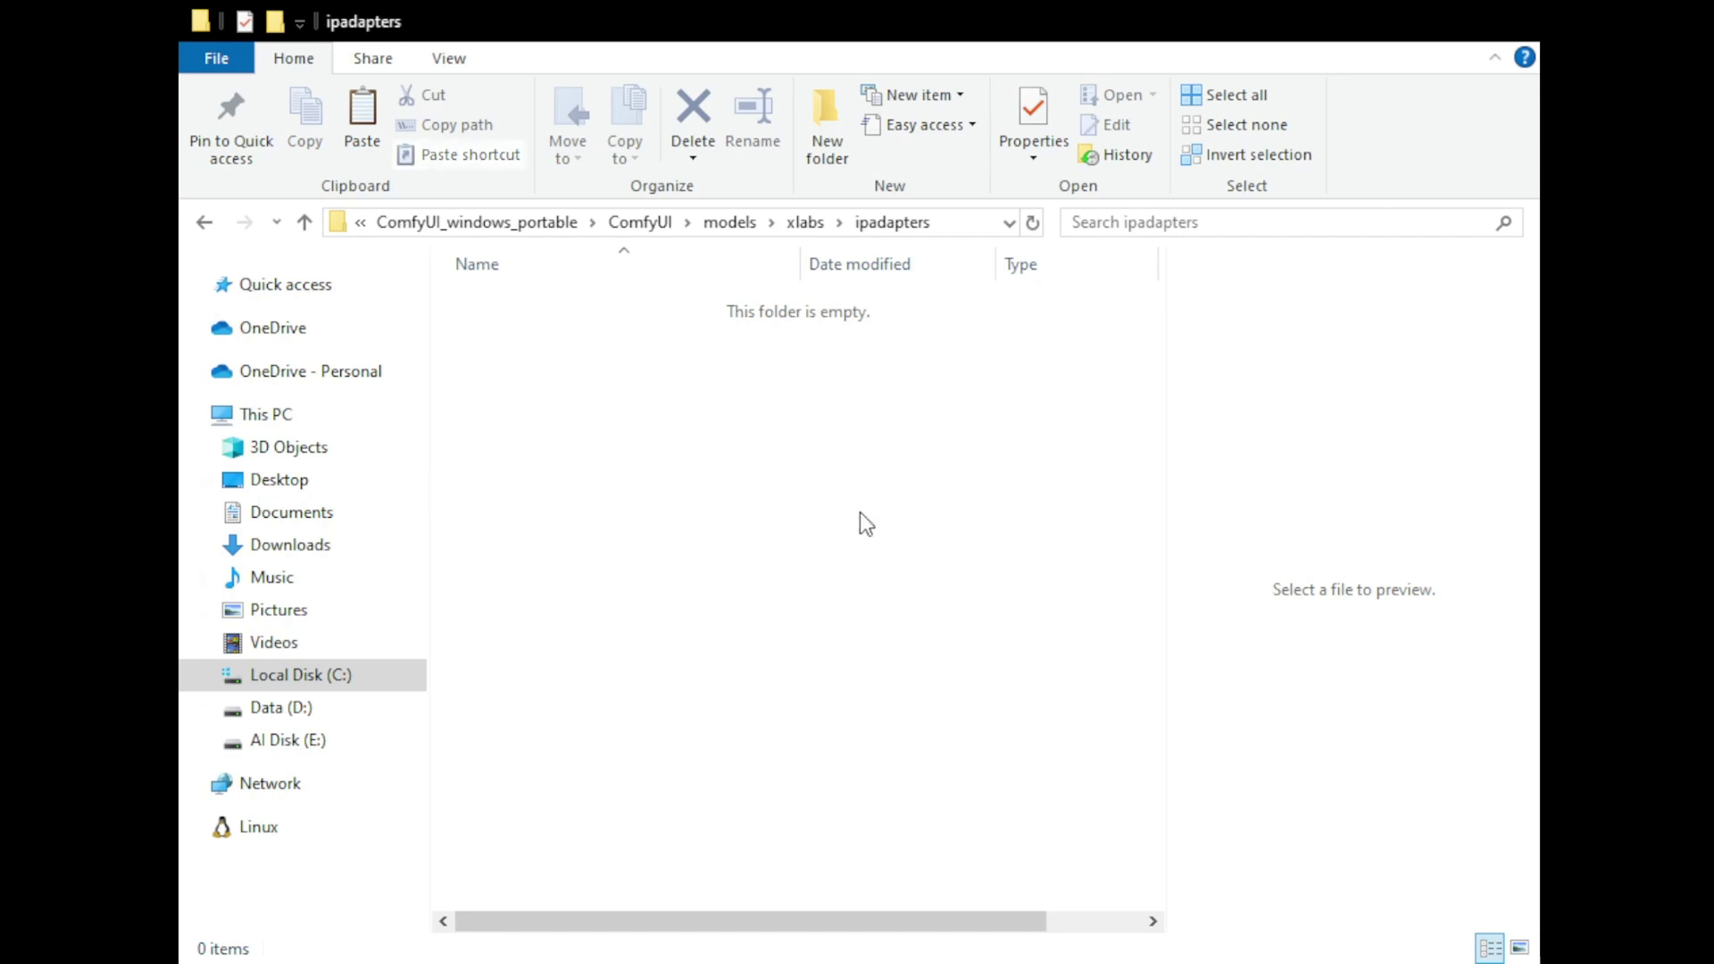
pyautogui.hotkey('ctrl', 'v')
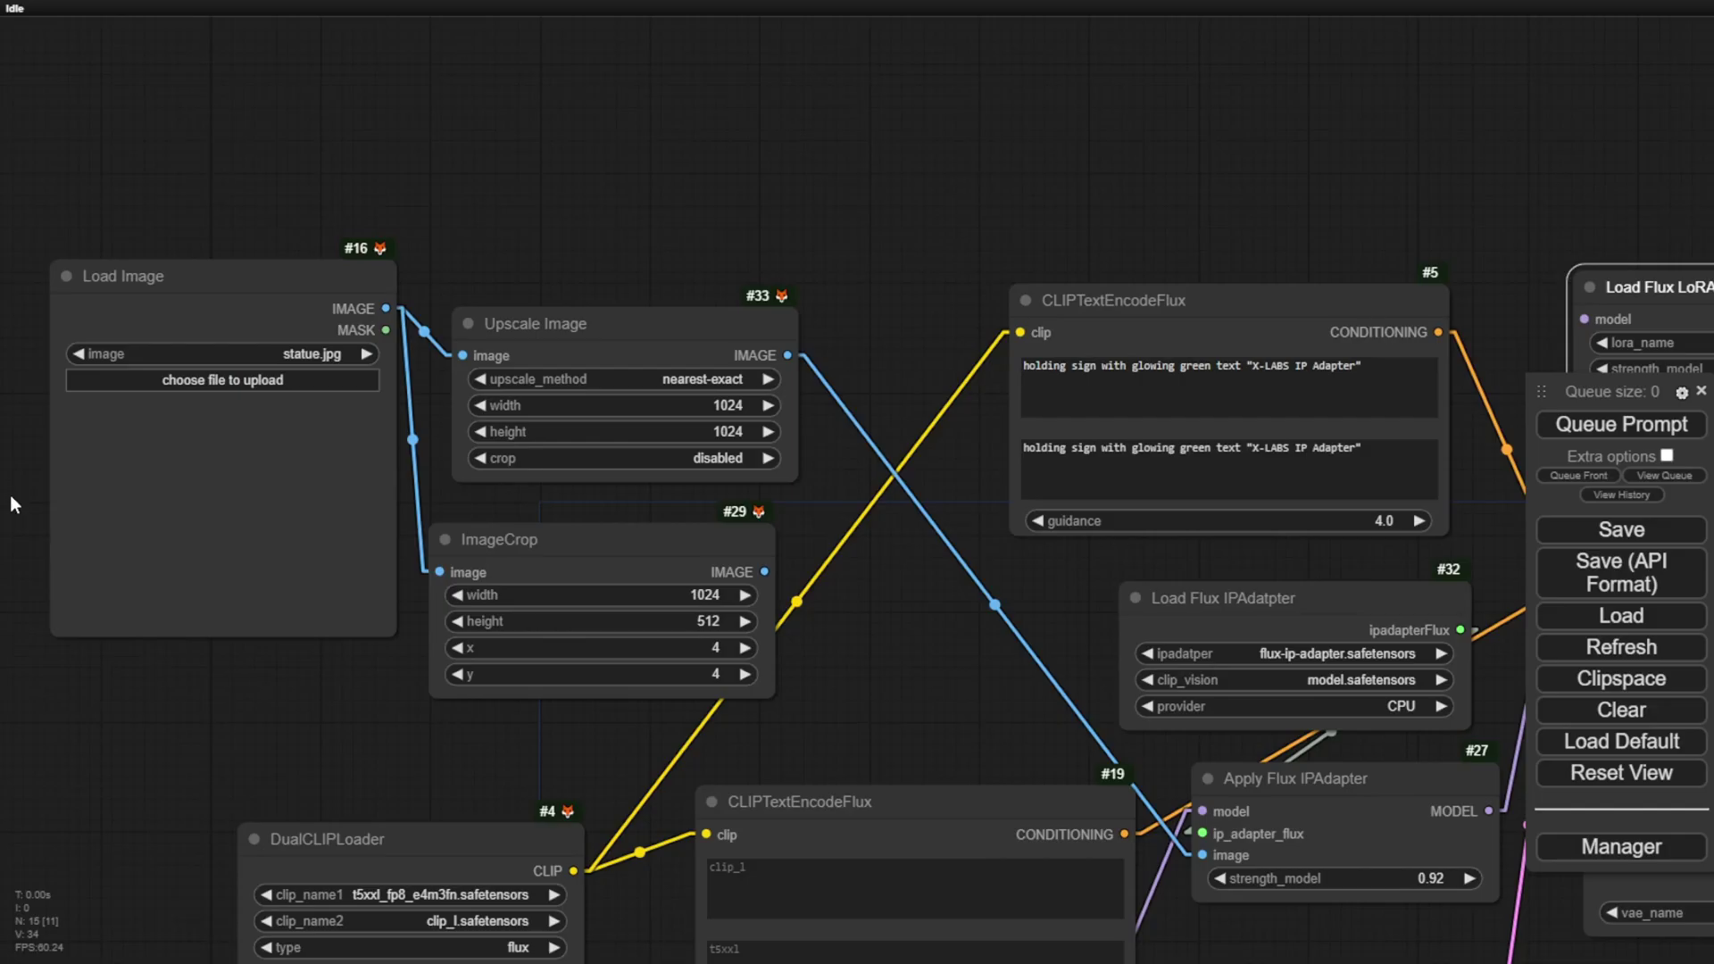
# - Set the Load Flux IPAdapter to clip_vision_l.safetensors with provider GPU
pyautogui.moveTo(858, 248); pyautogui.dragTo(677, 68)
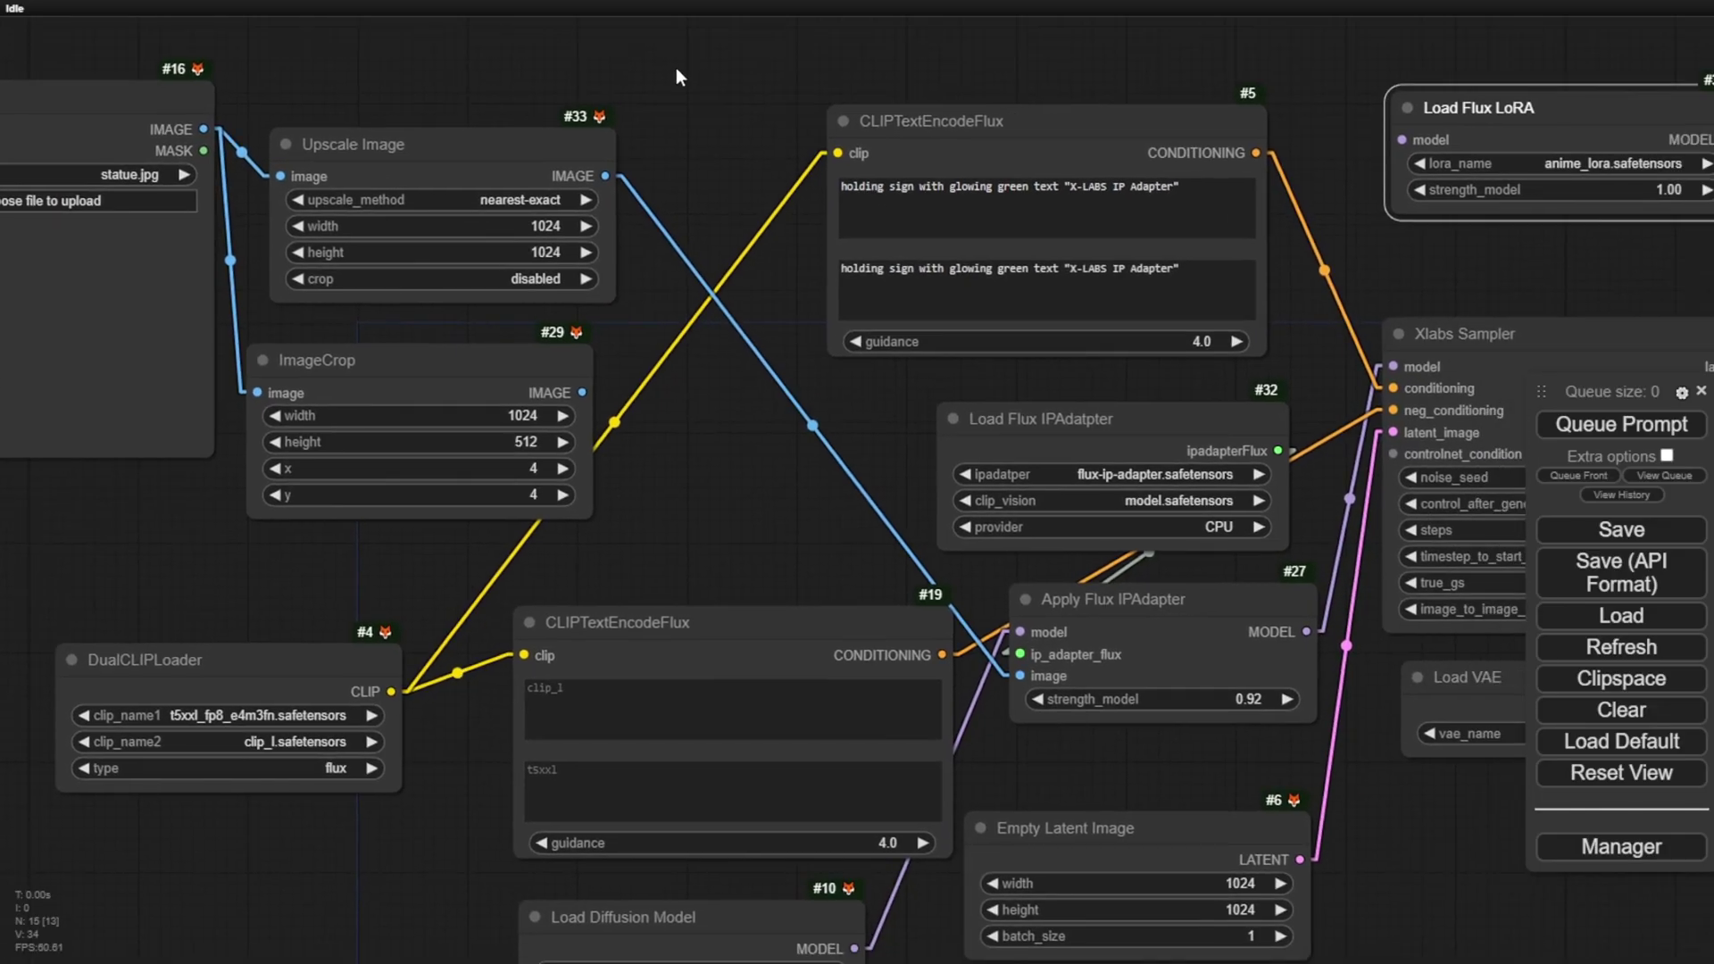
pyautogui.scroll(2, 1142, 507)
pyautogui.click(1142, 498)
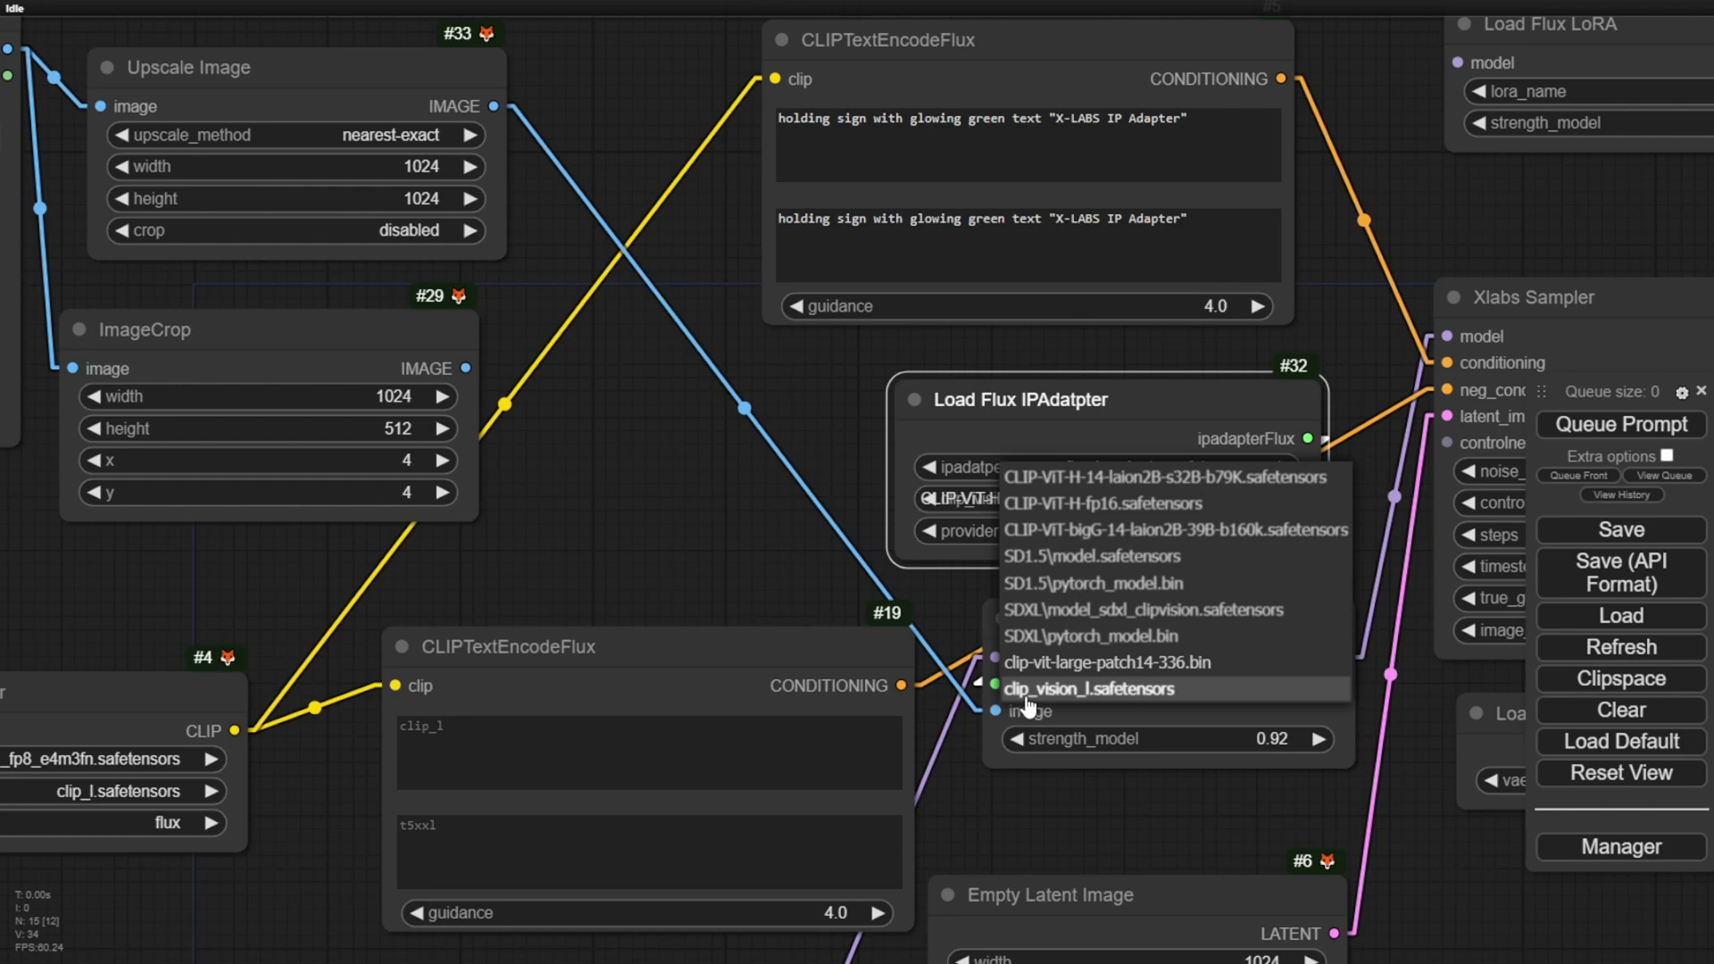
pyautogui.click(1083, 694)
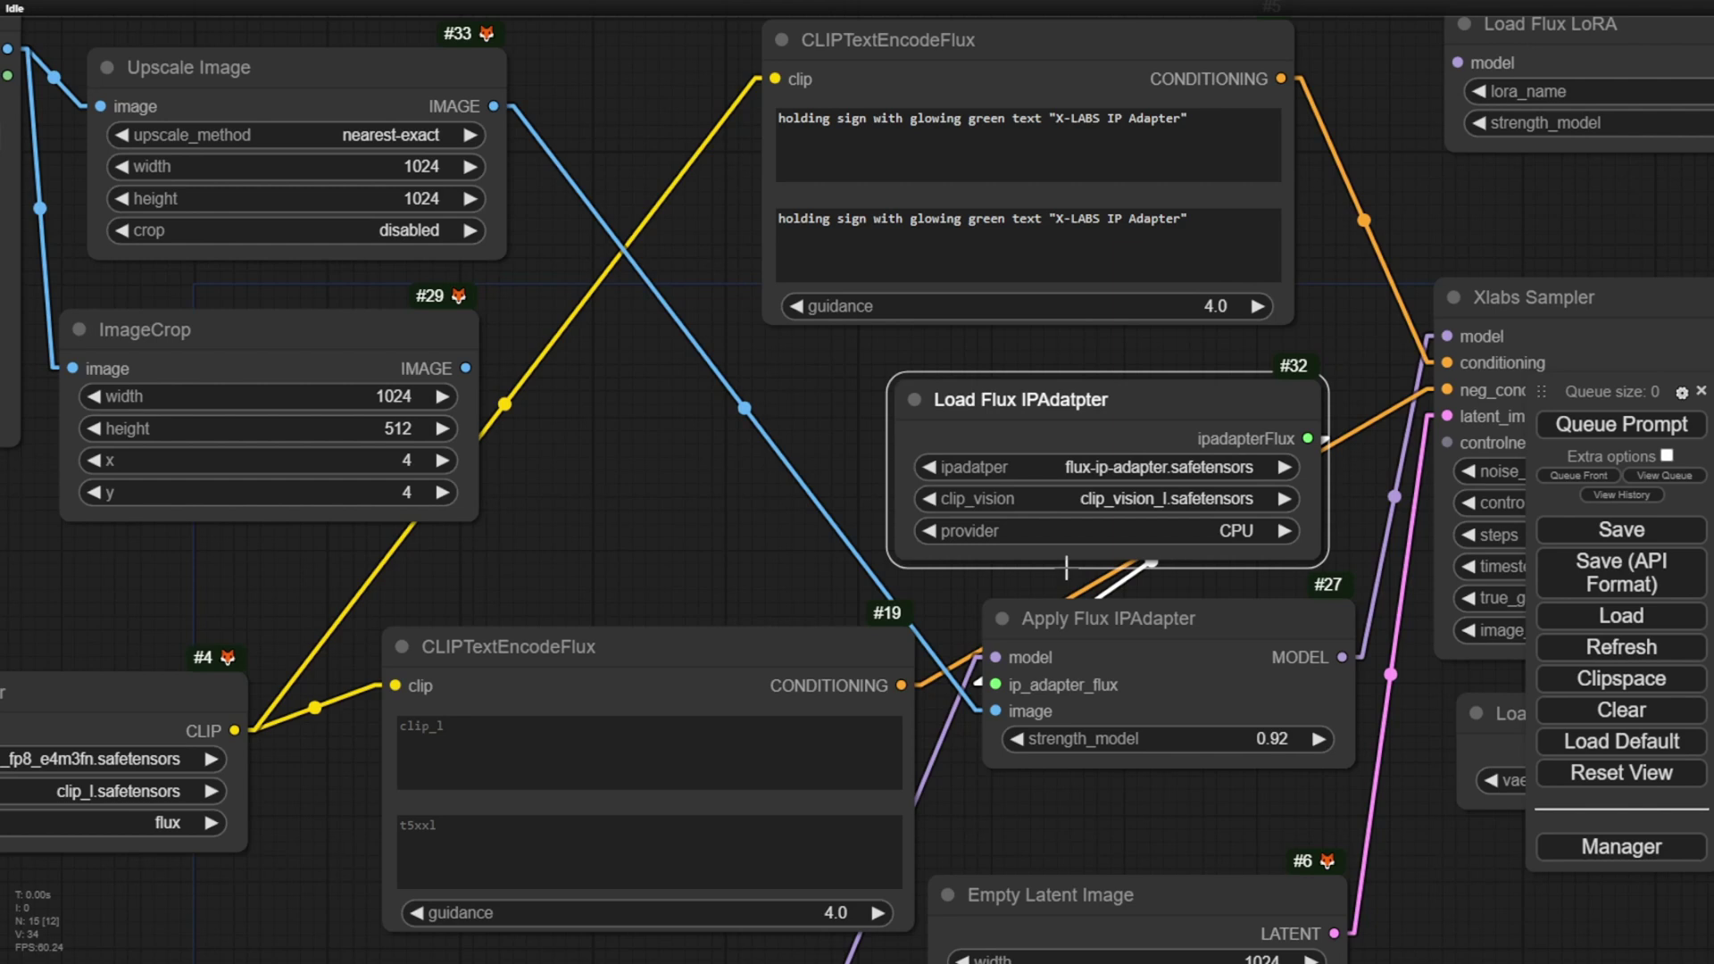
pyautogui.click(1159, 530)
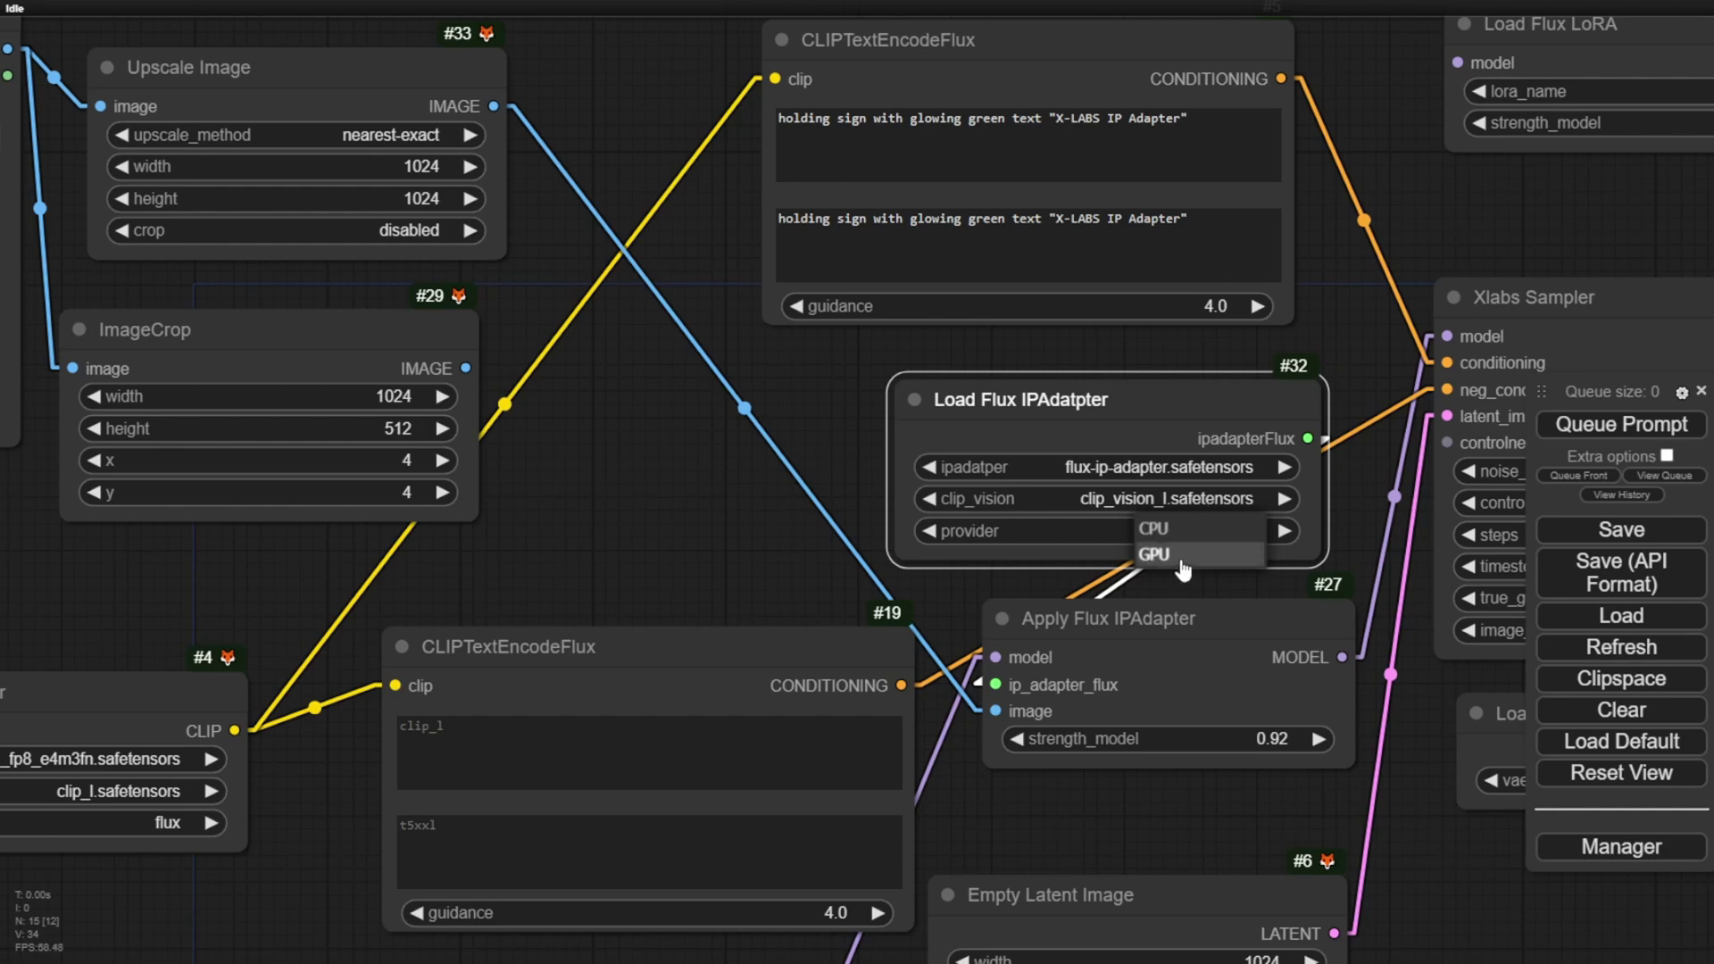
pyautogui.click(1178, 555)
pyautogui.moveTo(437, 20); pyautogui.dragTo(990, 191)
# - Move Upscale Image higher above ImageCrop and check the available CLIP vision models
pyautogui.click(911, 598)
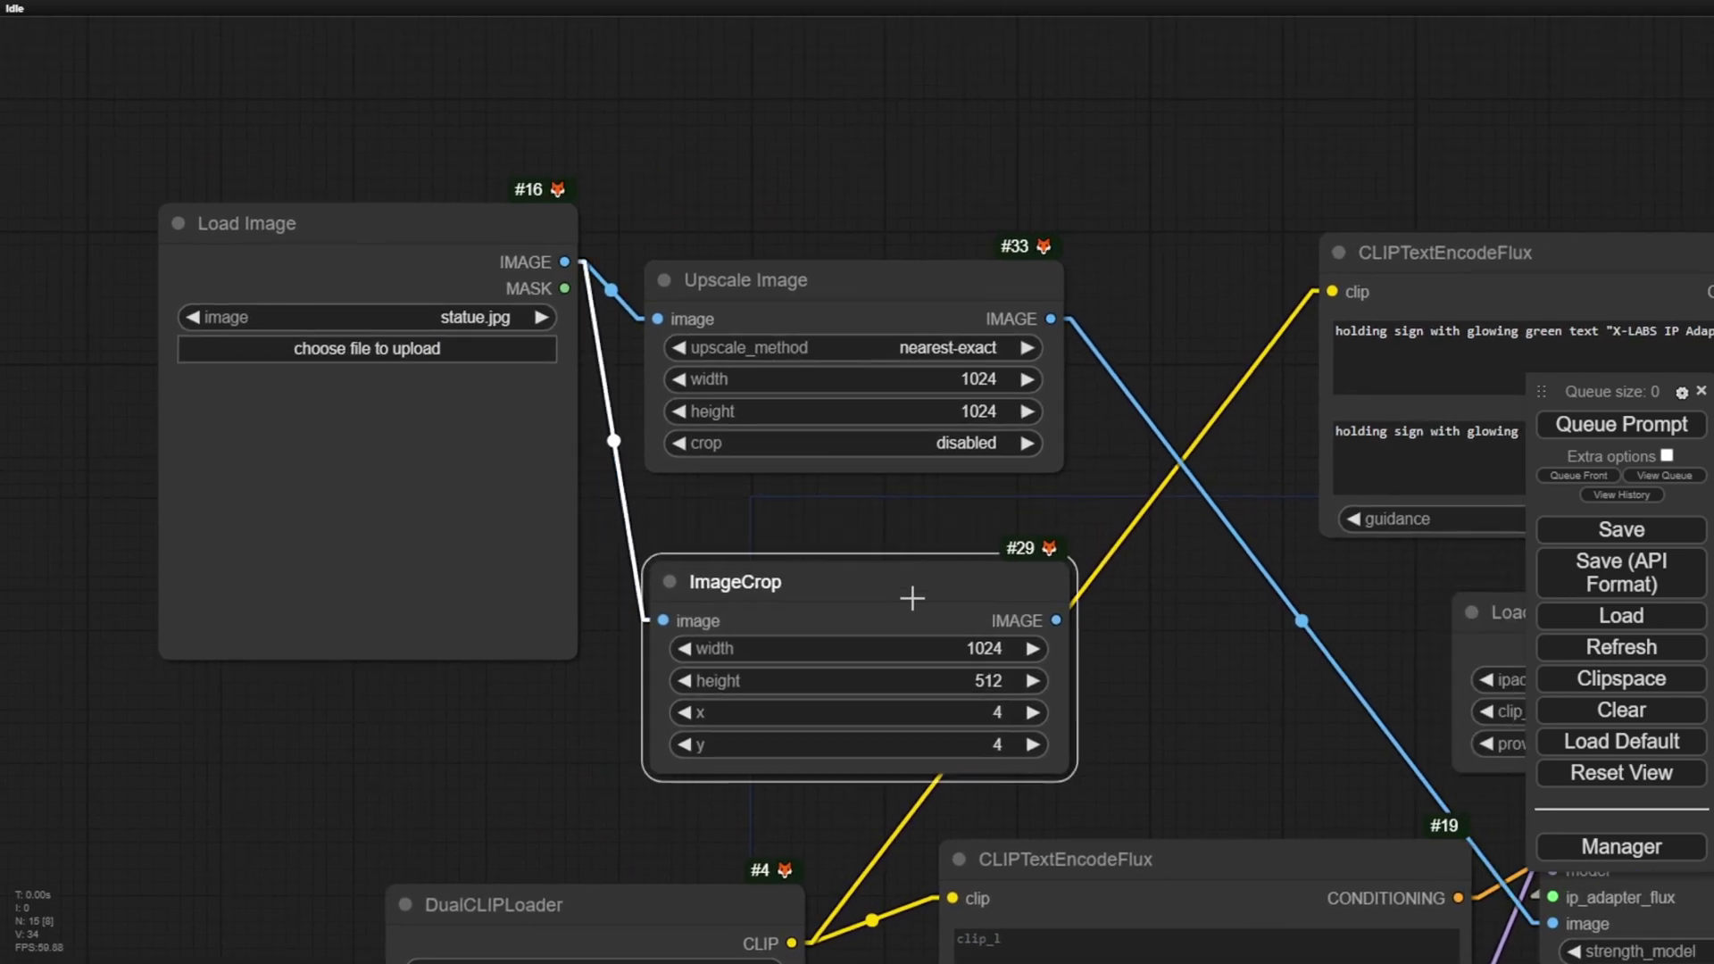
pyautogui.moveTo(911, 599); pyautogui.dragTo(911, 595)
pyautogui.moveTo(875, 267); pyautogui.dragTo(885, 222)
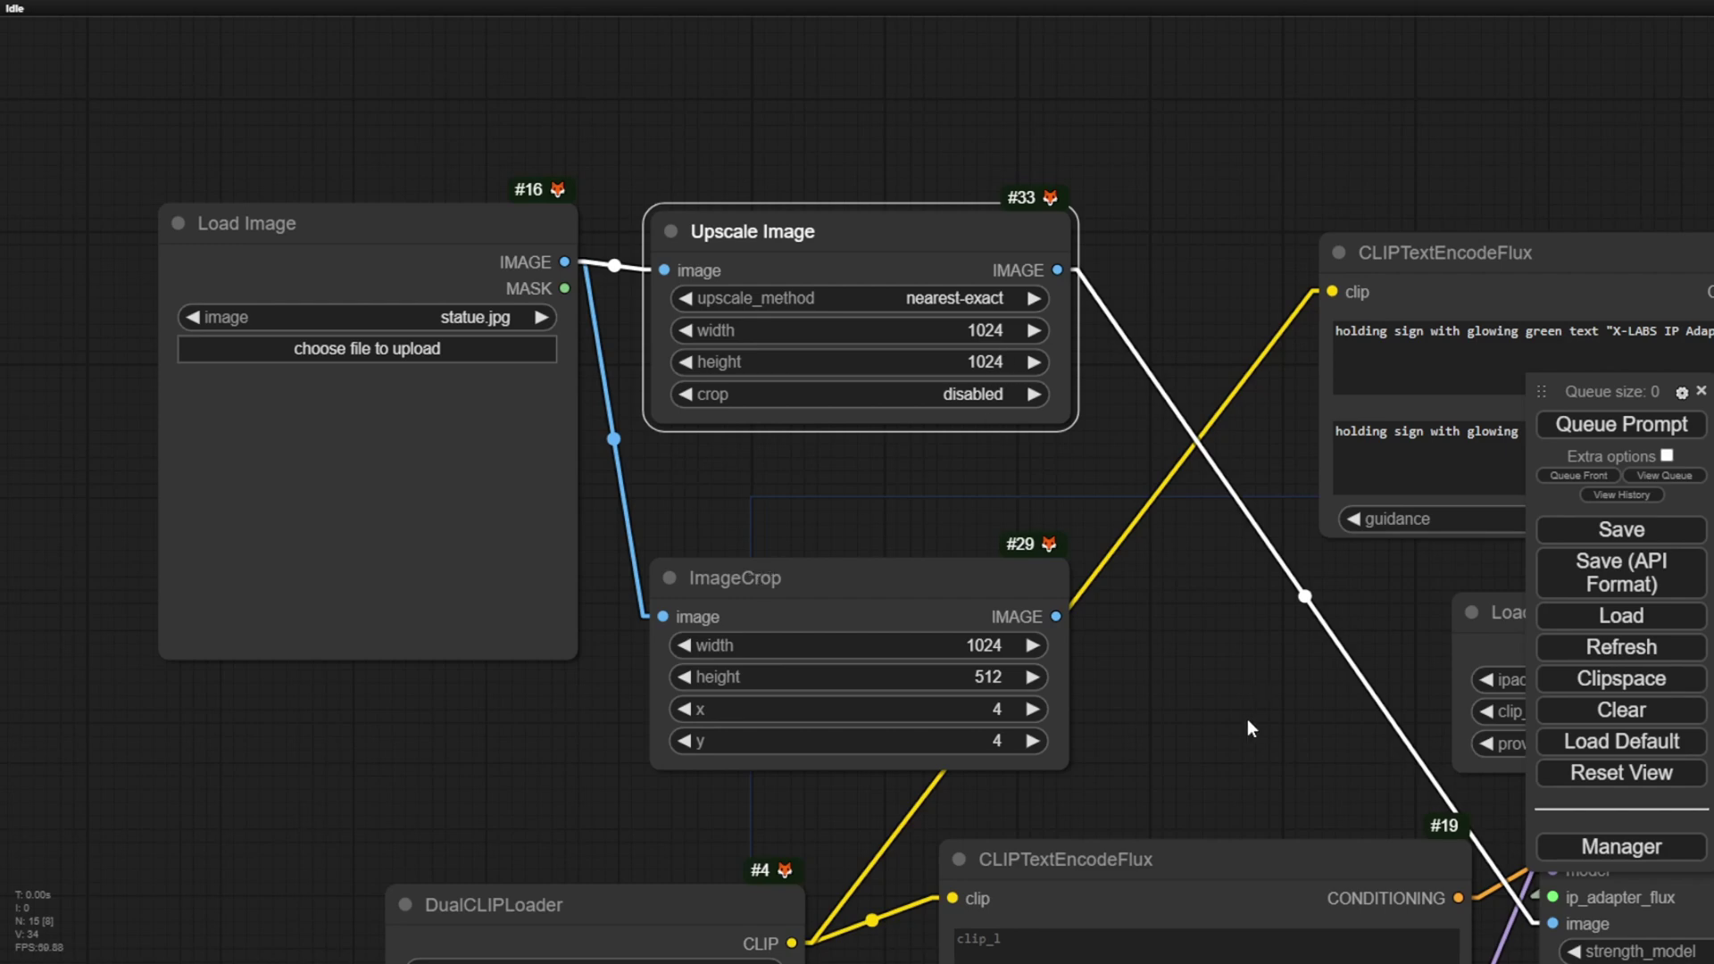
pyautogui.moveTo(1246, 721); pyautogui.dragTo(896, 385)
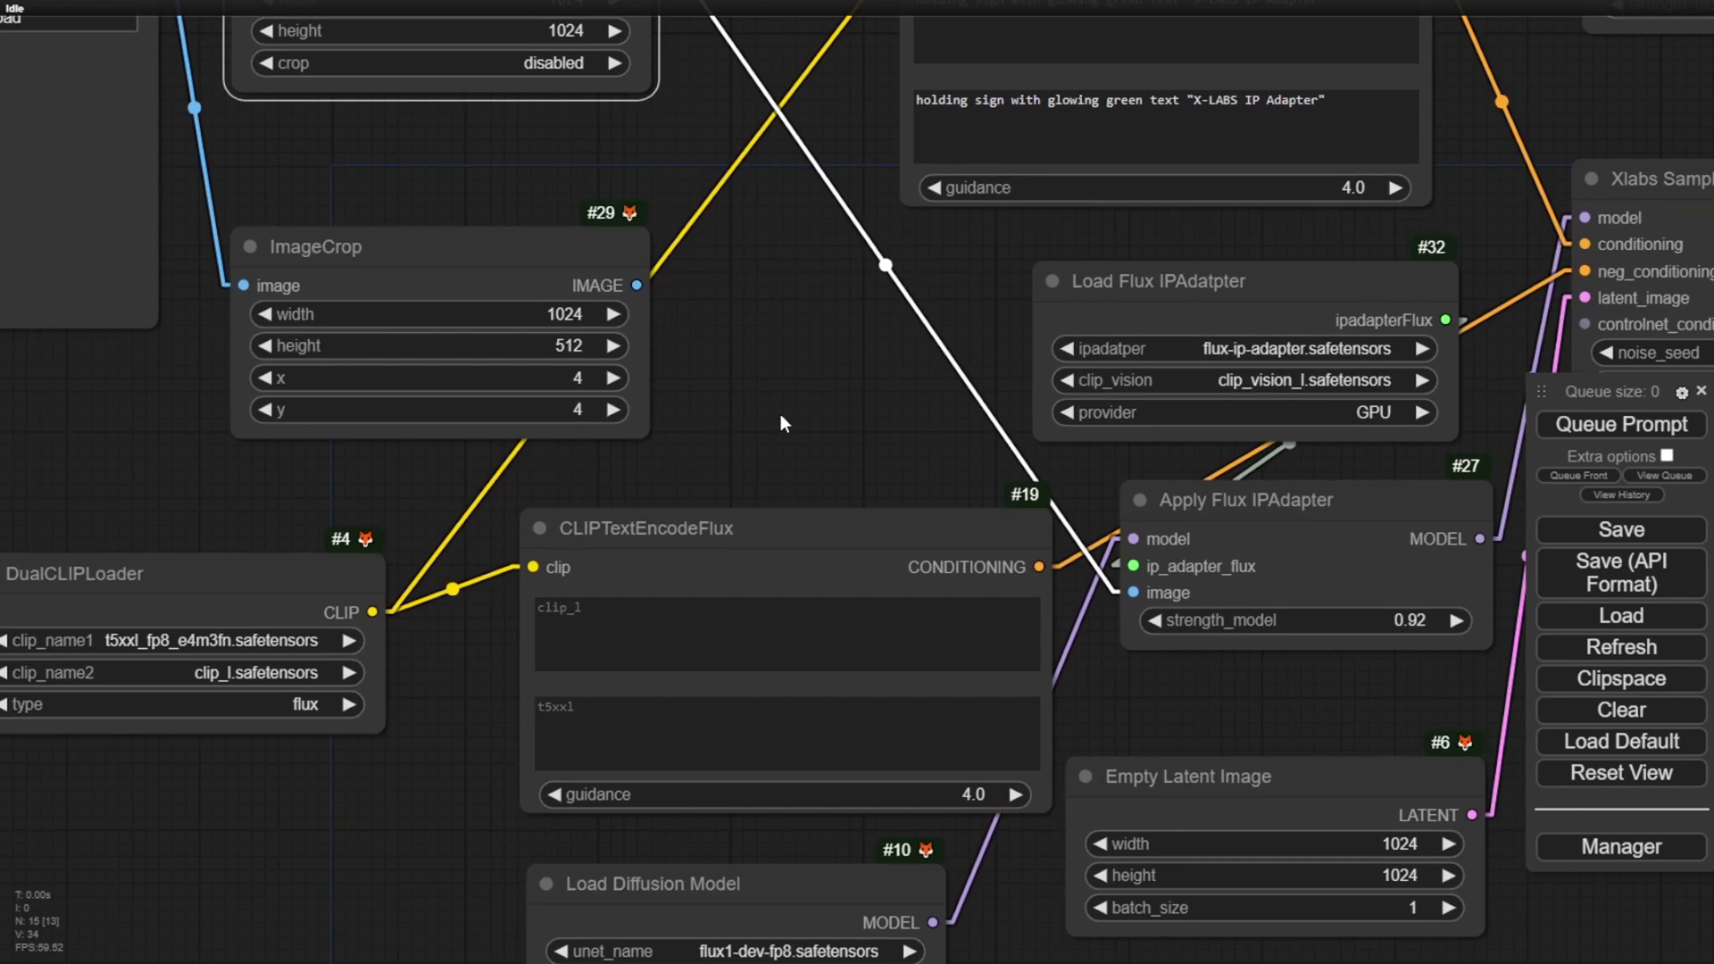
pyautogui.click(1112, 377)
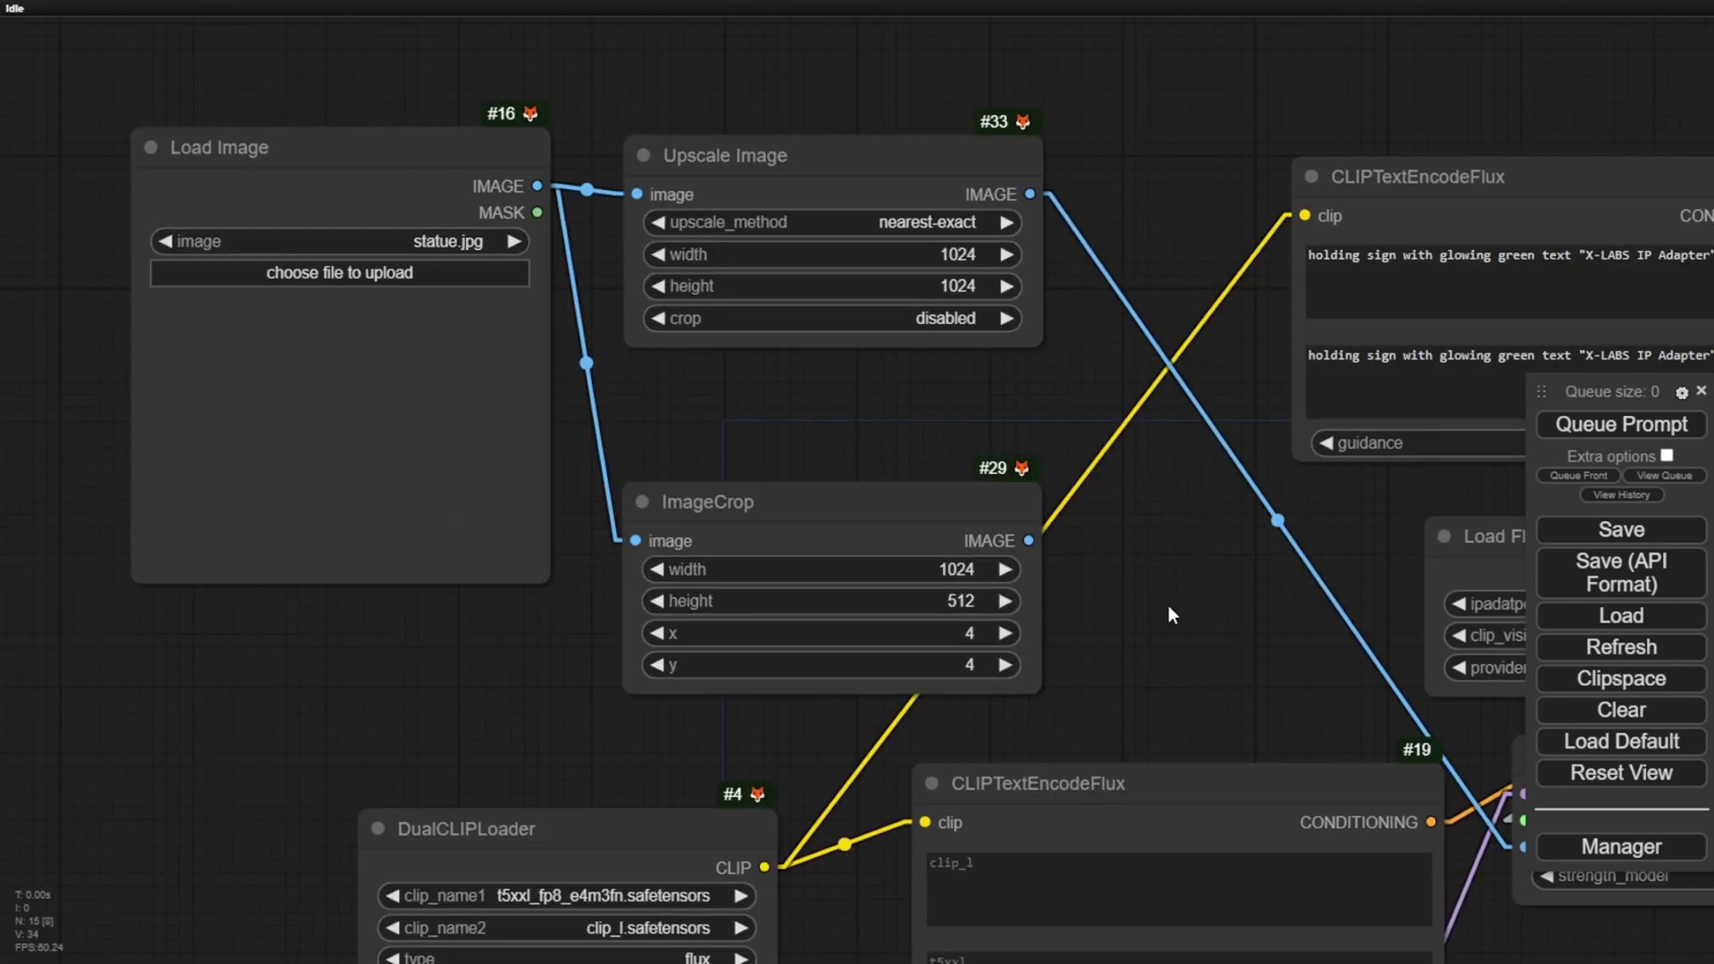
pyautogui.moveTo(225, 425); pyautogui.dragTo(359, 501)
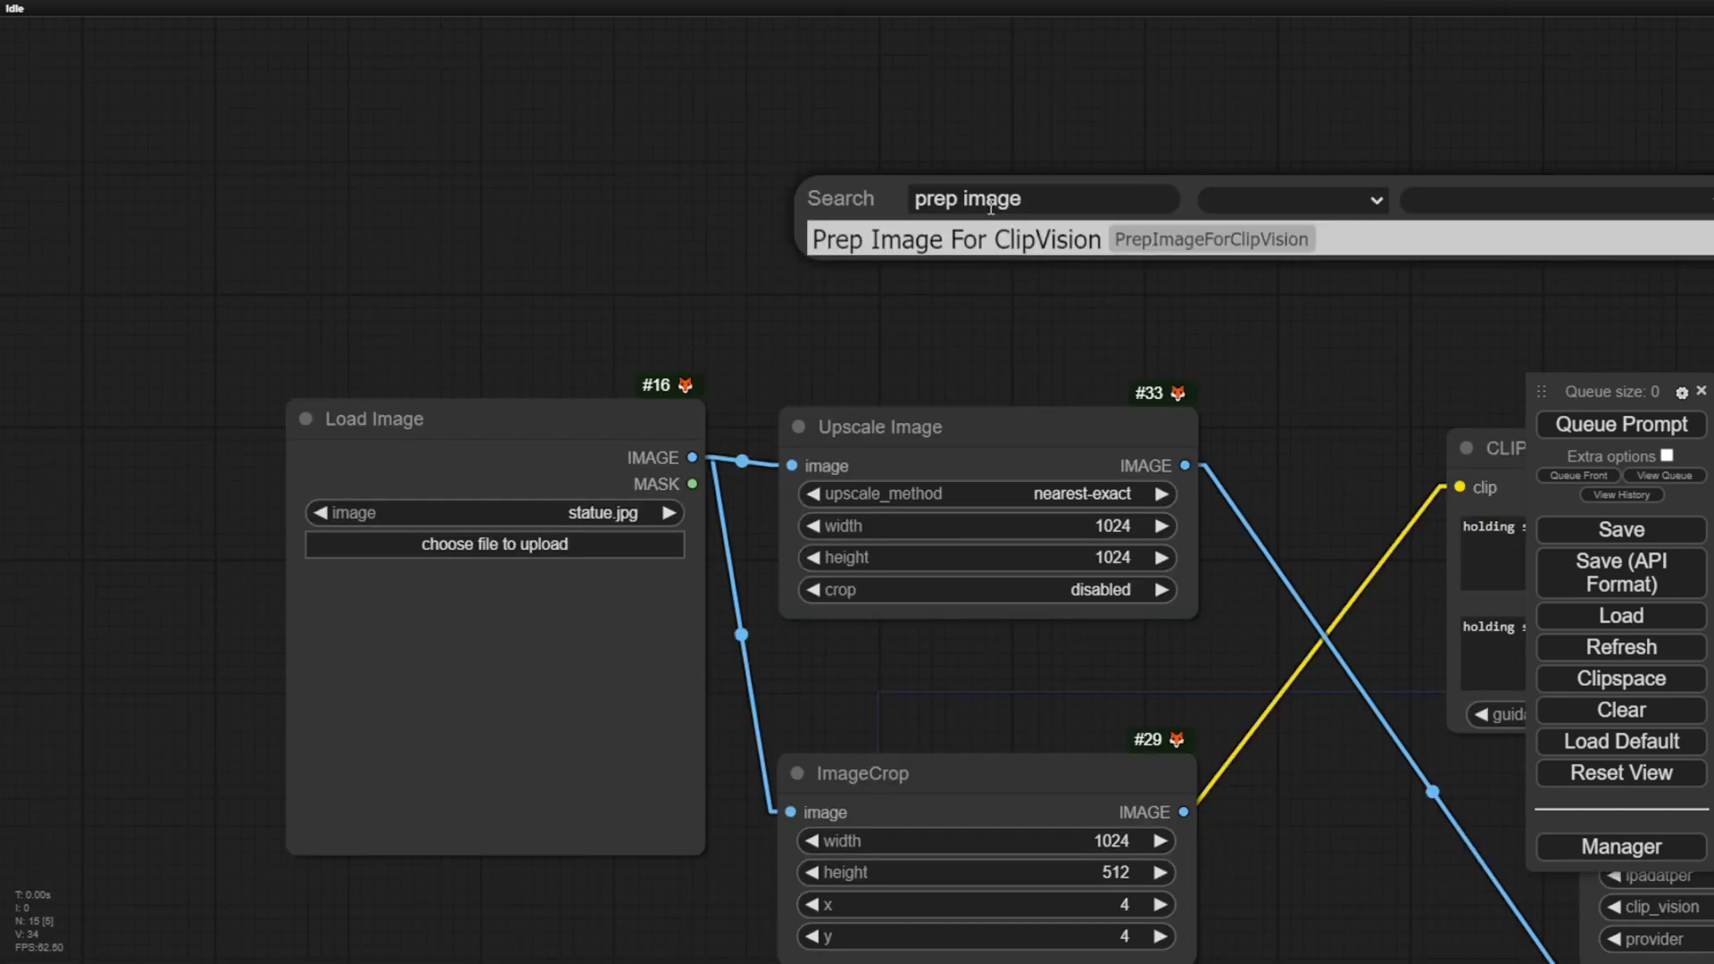
# - Add a trial Prep Image For ClipVision node, reposition it, then delete it
pyautogui.press('Return')
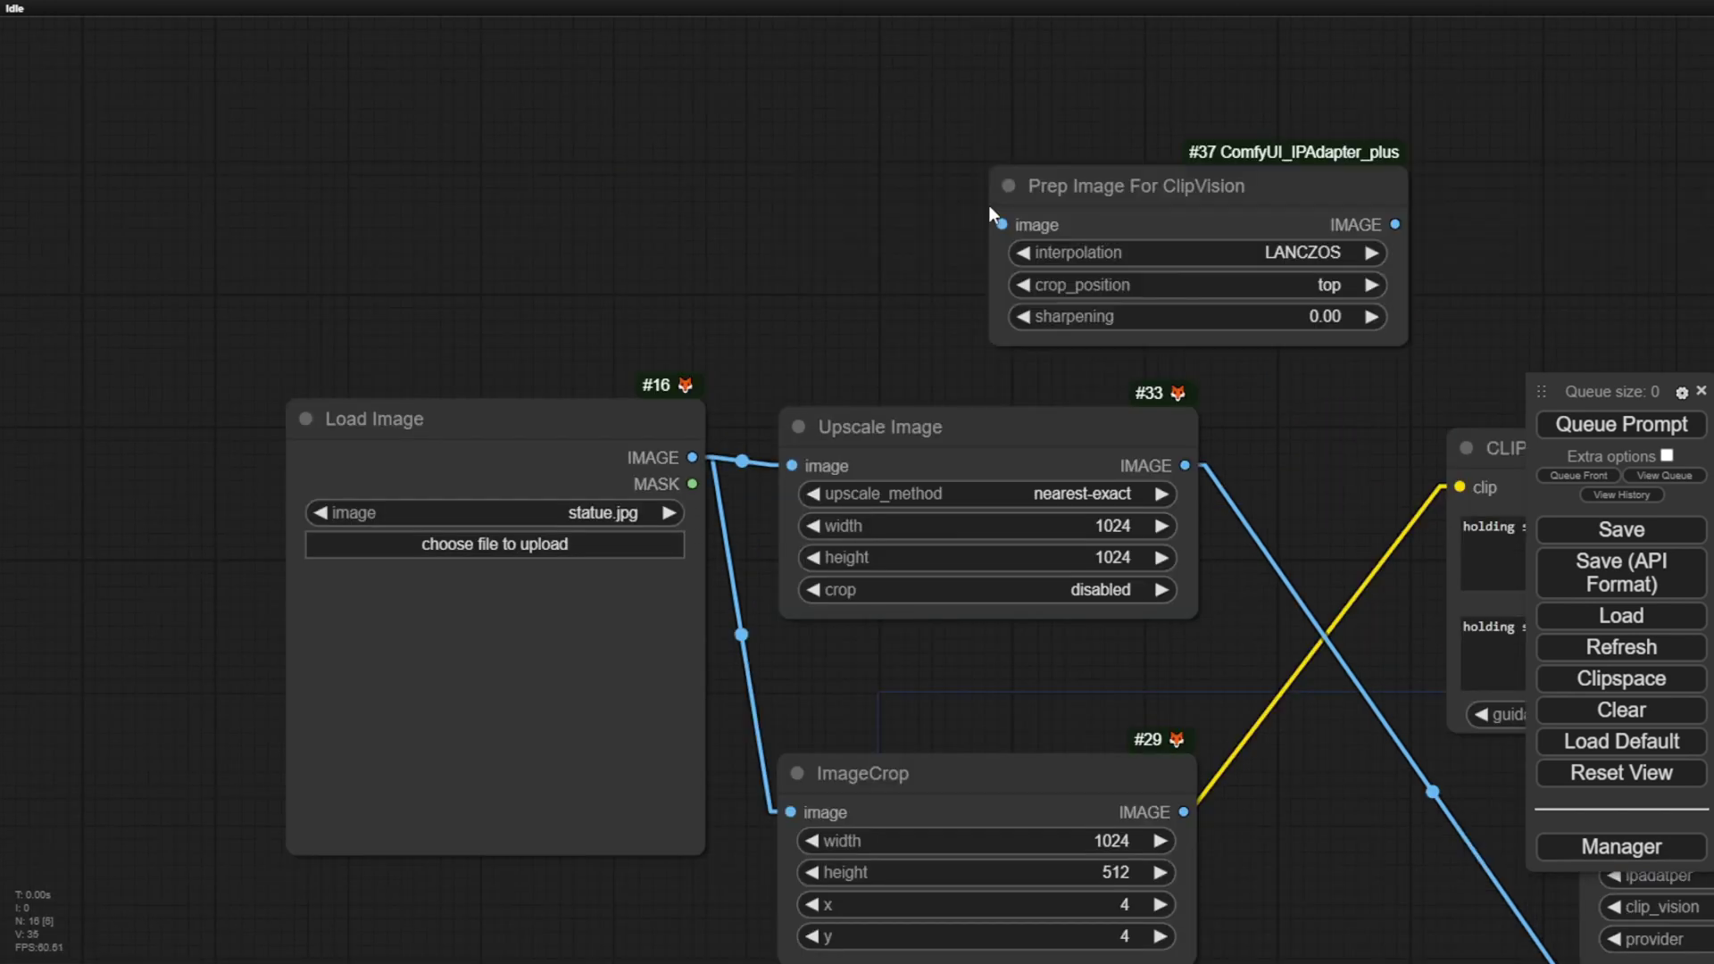
pyautogui.moveTo(1146, 198); pyautogui.dragTo(953, 139)
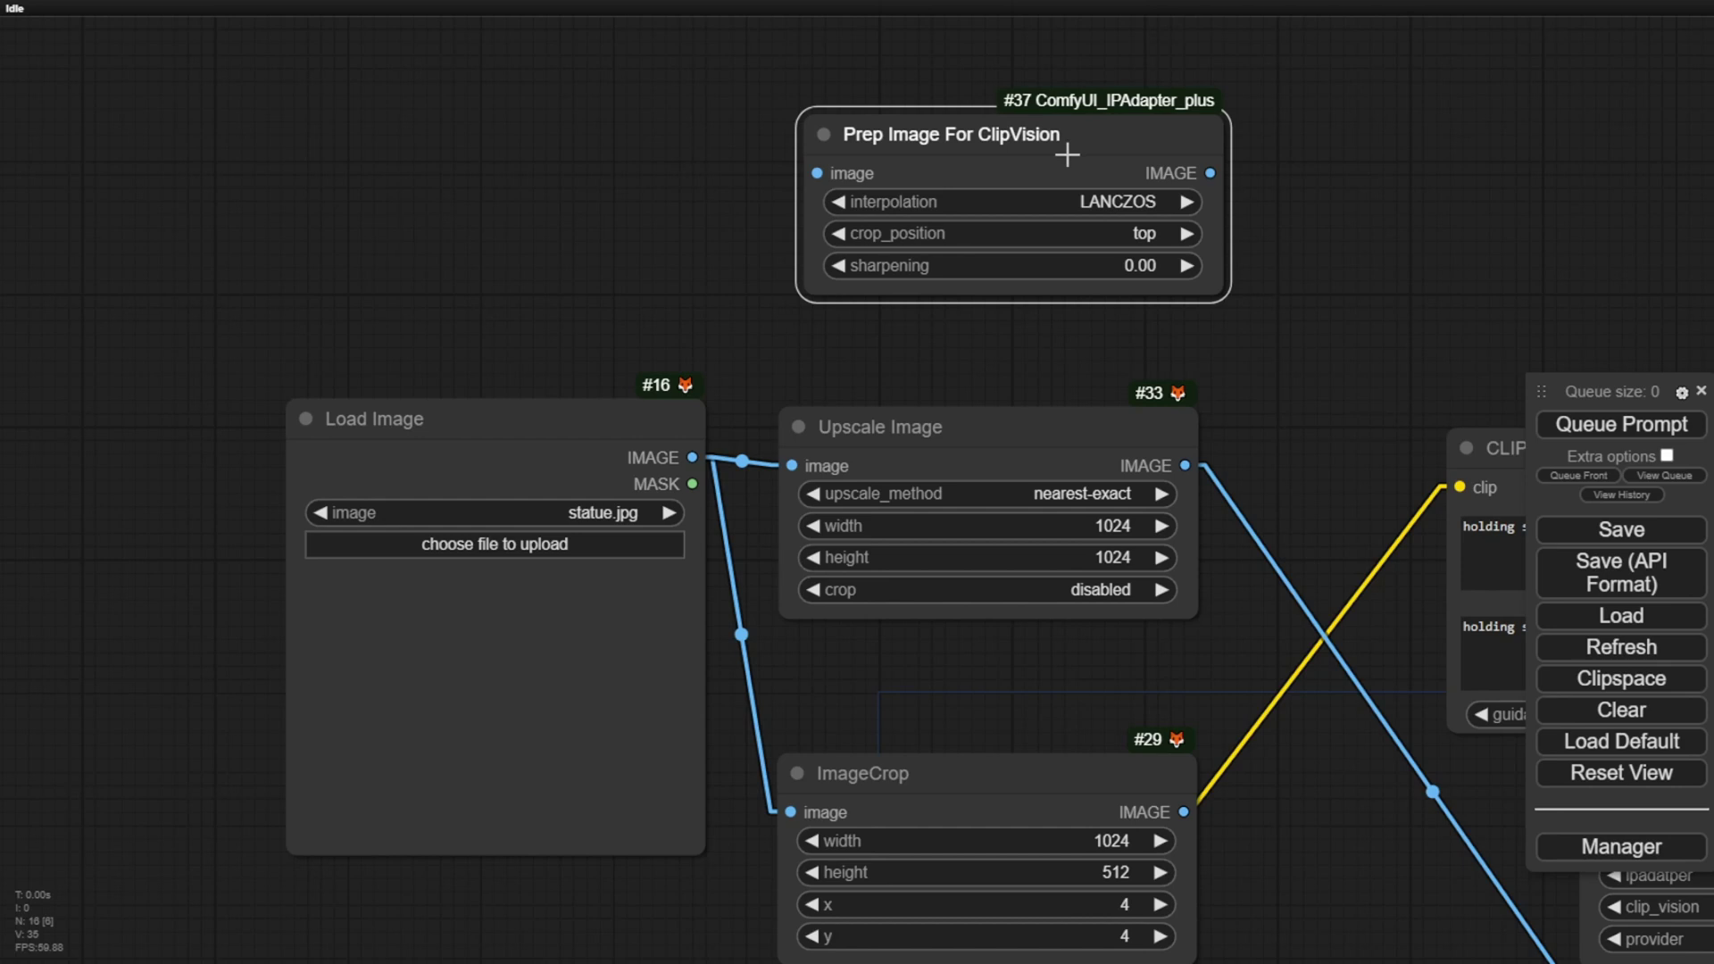
pyautogui.moveTo(1047, 120); pyautogui.dragTo(1071, 165)
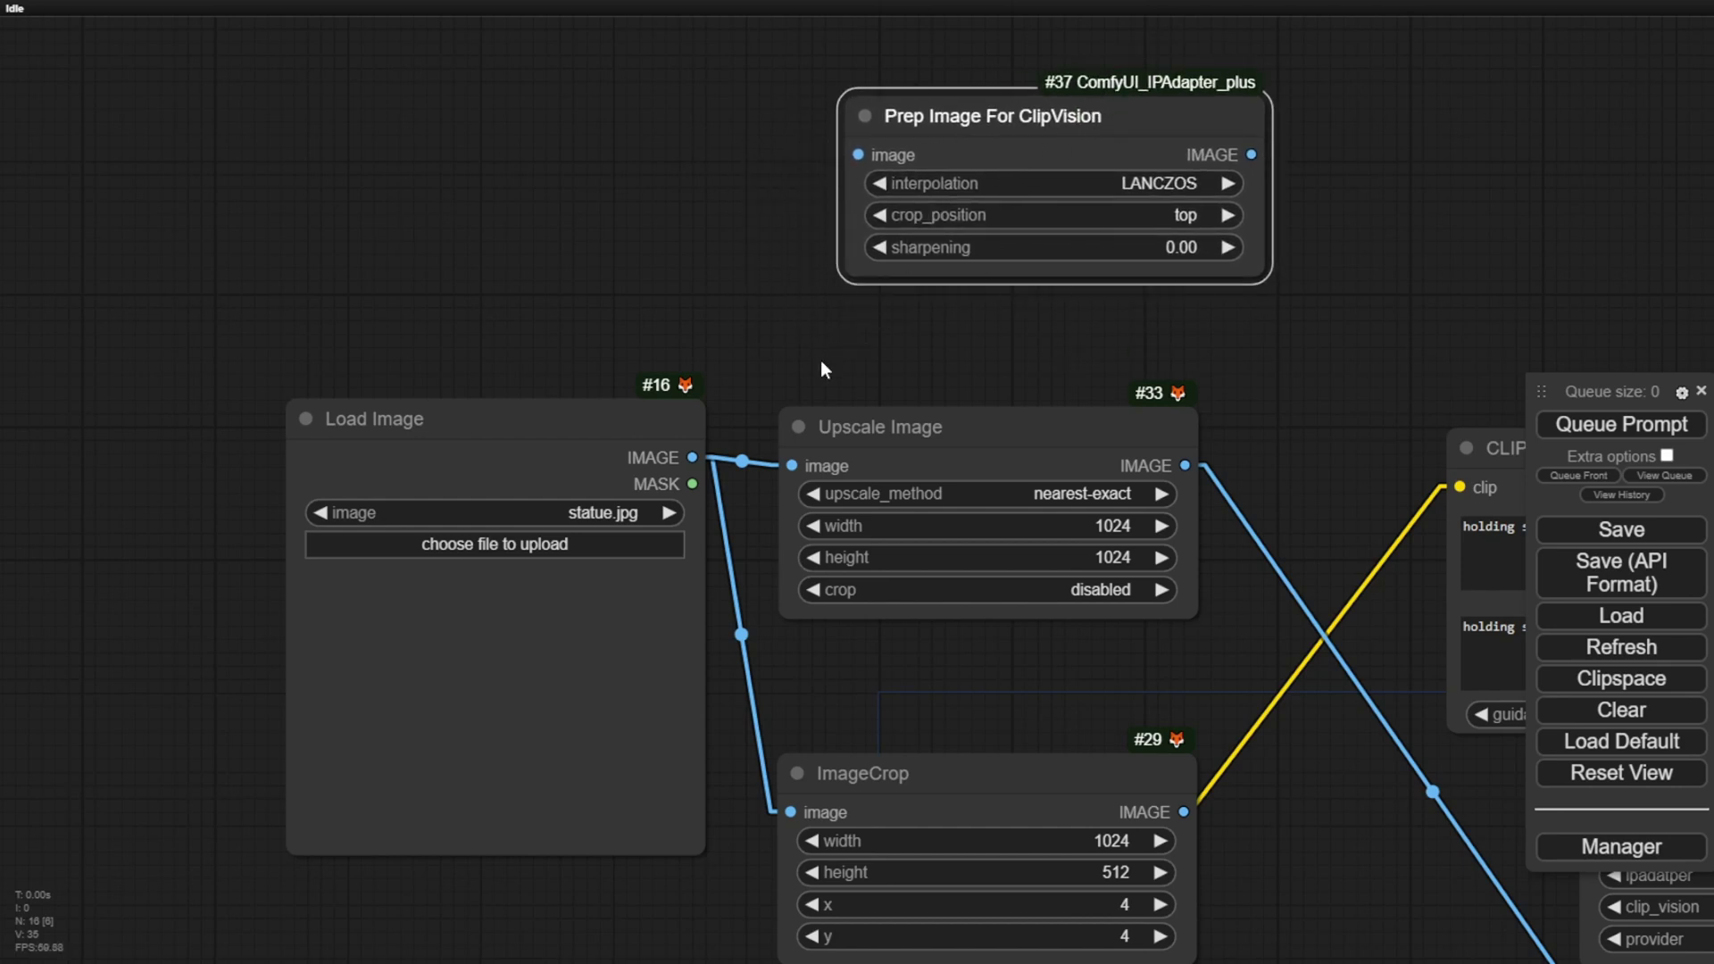
pyautogui.press('Delete')
pyautogui.moveTo(1548, 913); pyautogui.dragTo(970, 518)
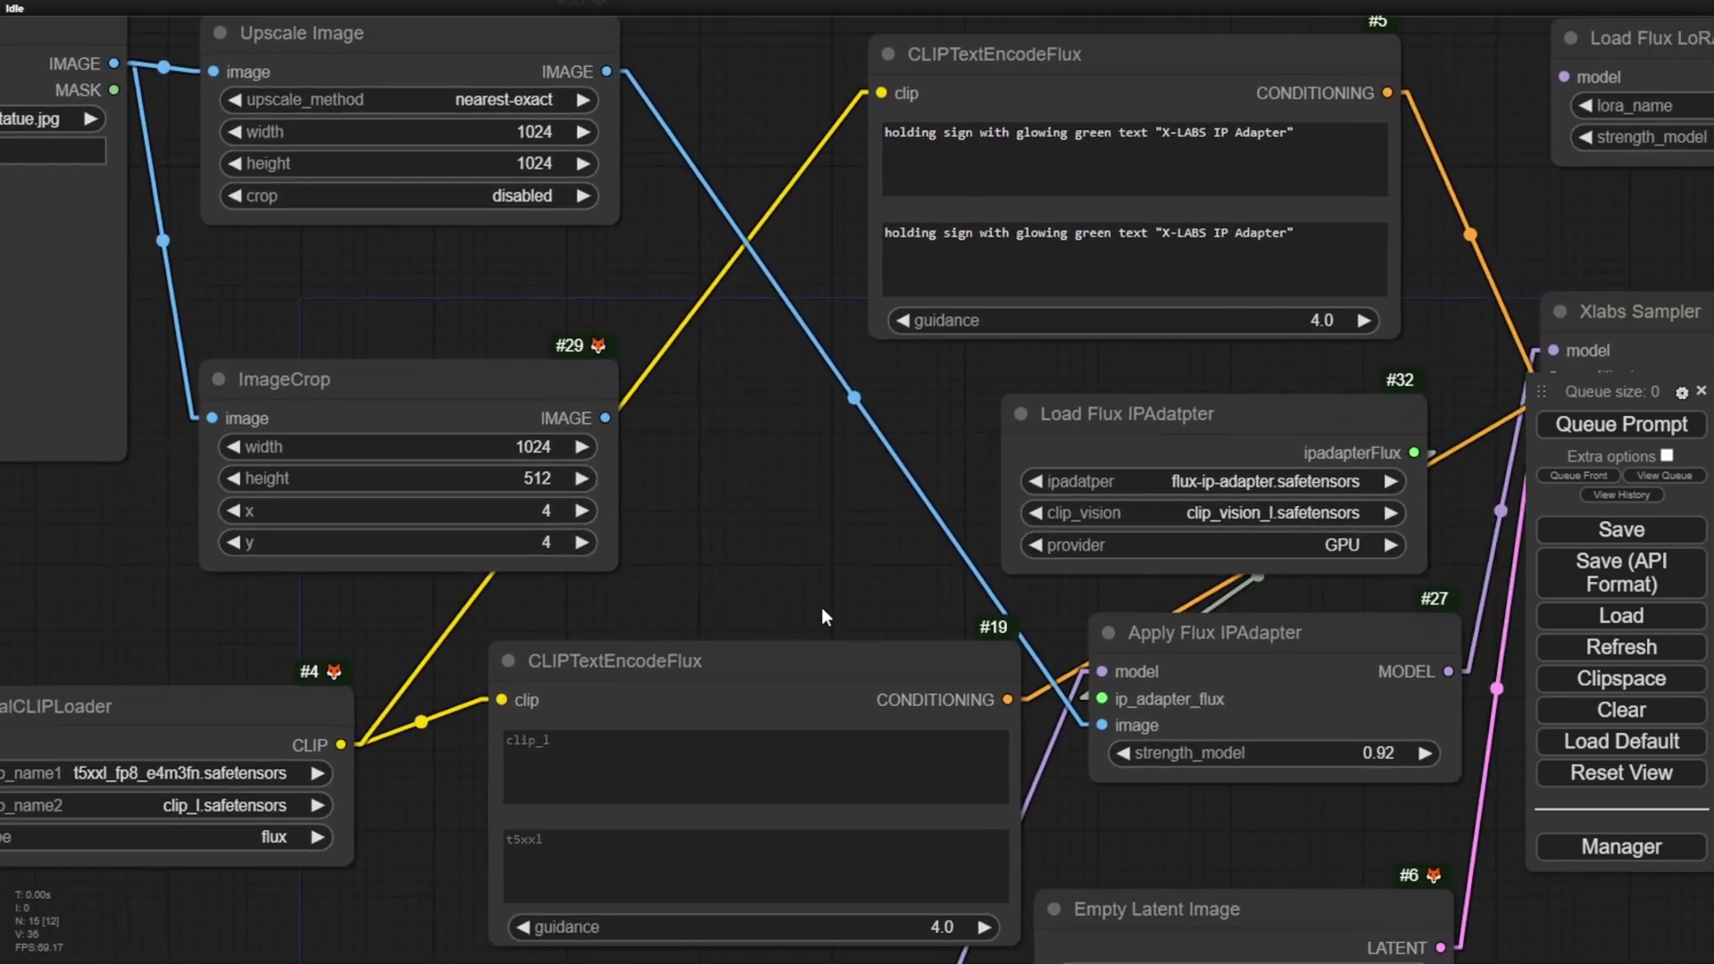
# - Load the modern living room photo into the Load Image node and centre it in view
pyautogui.moveTo(796, 593); pyautogui.dragTo(1175, 799)
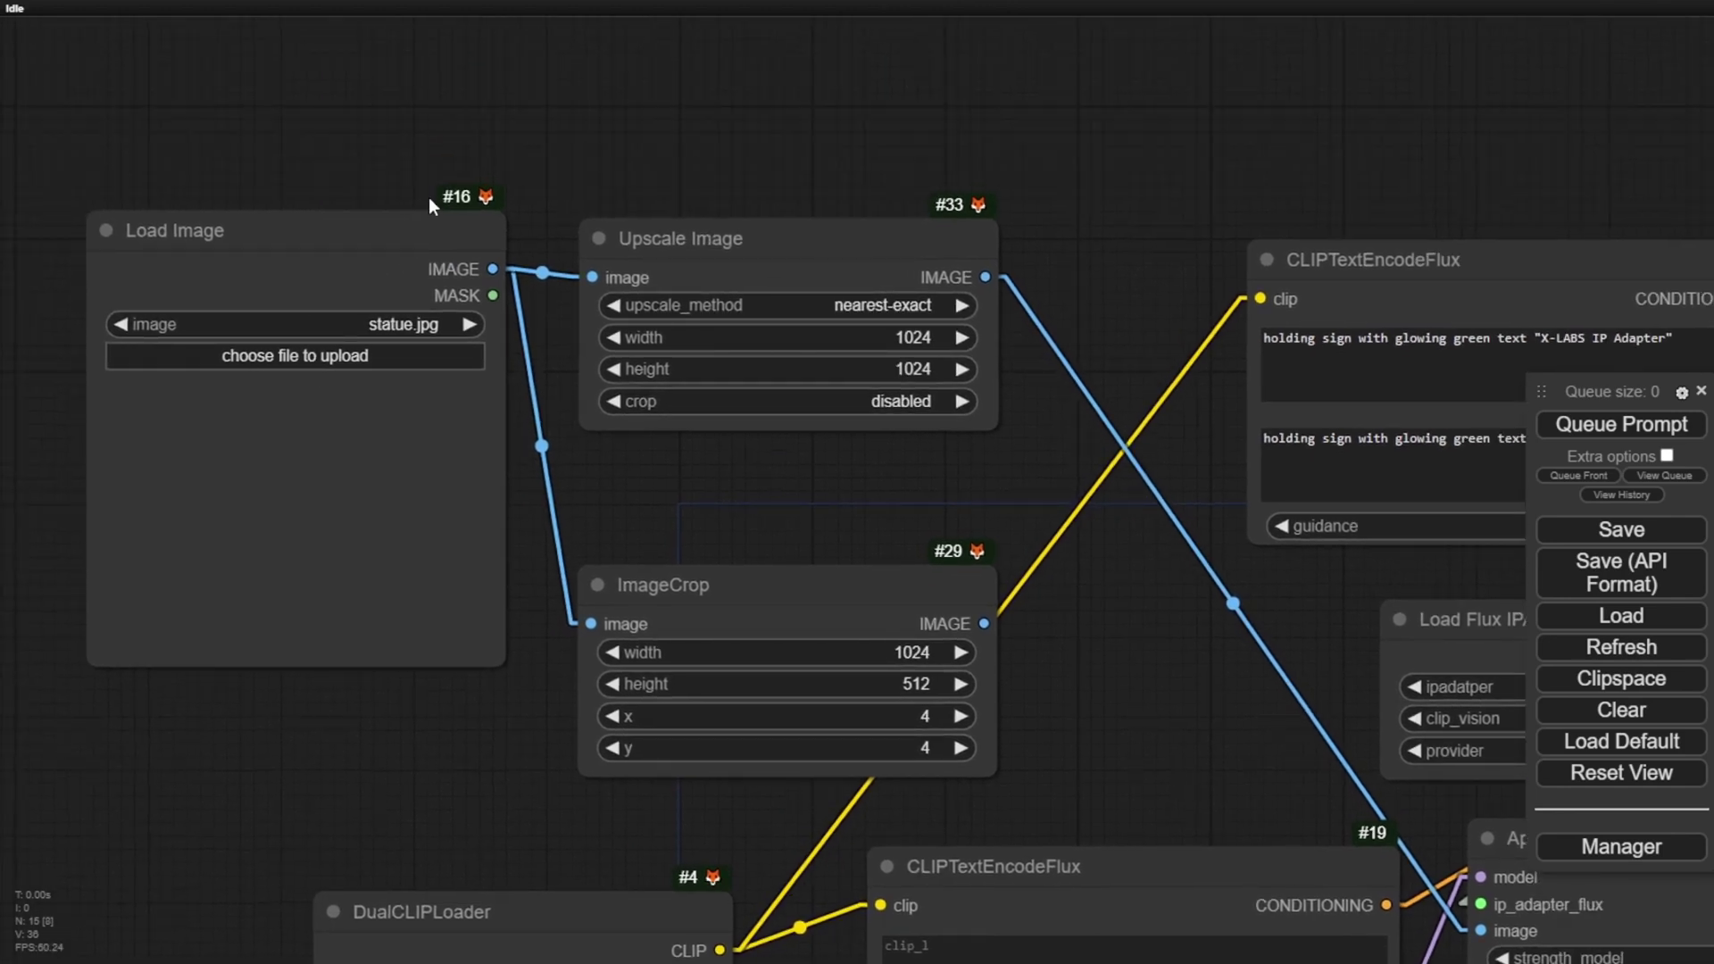
pyautogui.moveTo(419, 219); pyautogui.dragTo(367, 326)
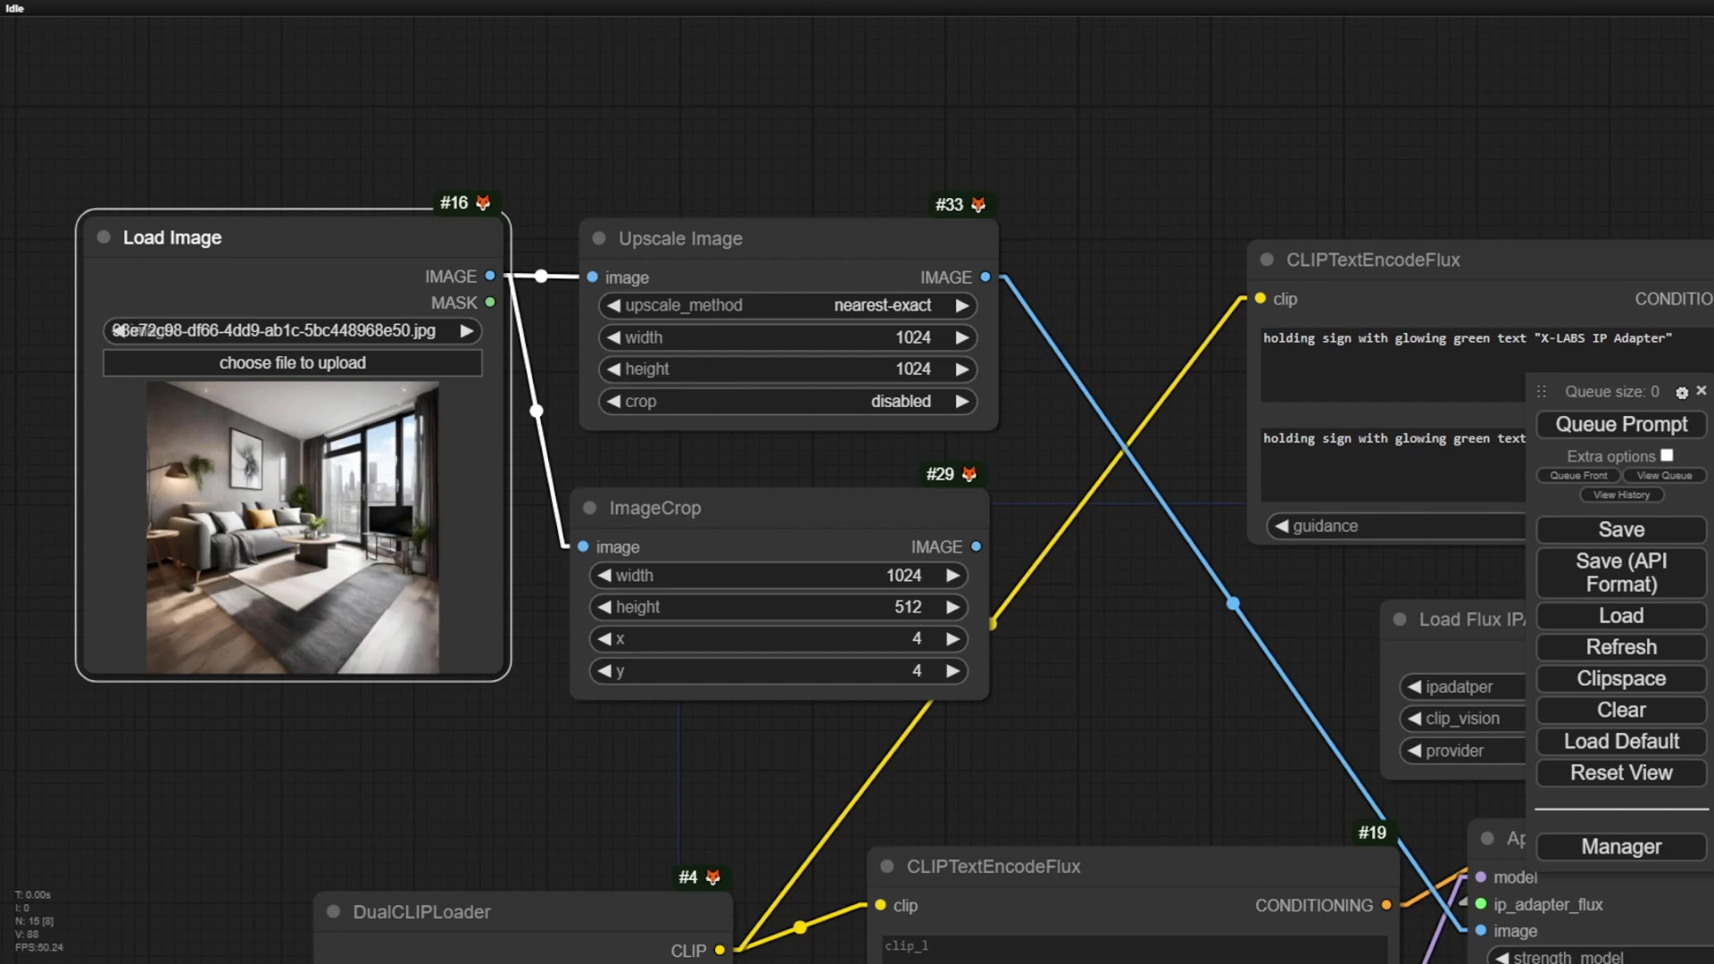
pyautogui.moveTo(549, 151); pyautogui.dragTo(907, 83)
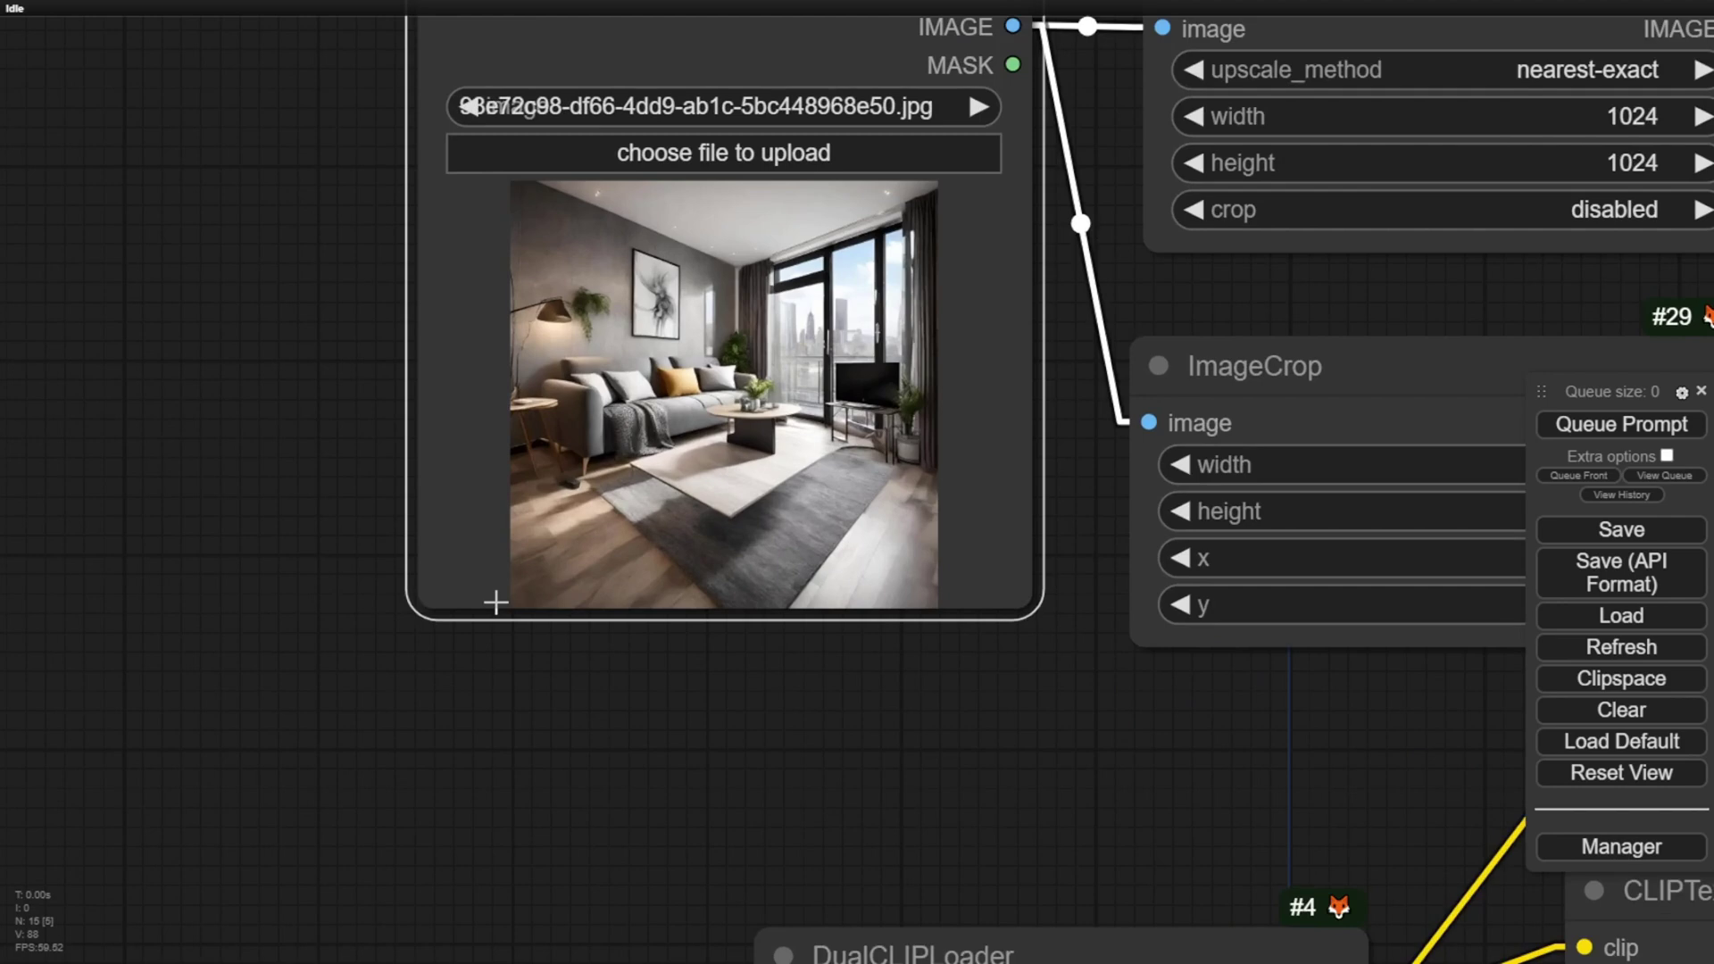
pyautogui.scroll(1, 496, 602)
pyautogui.moveTo(574, 728); pyautogui.dragTo(345, 845)
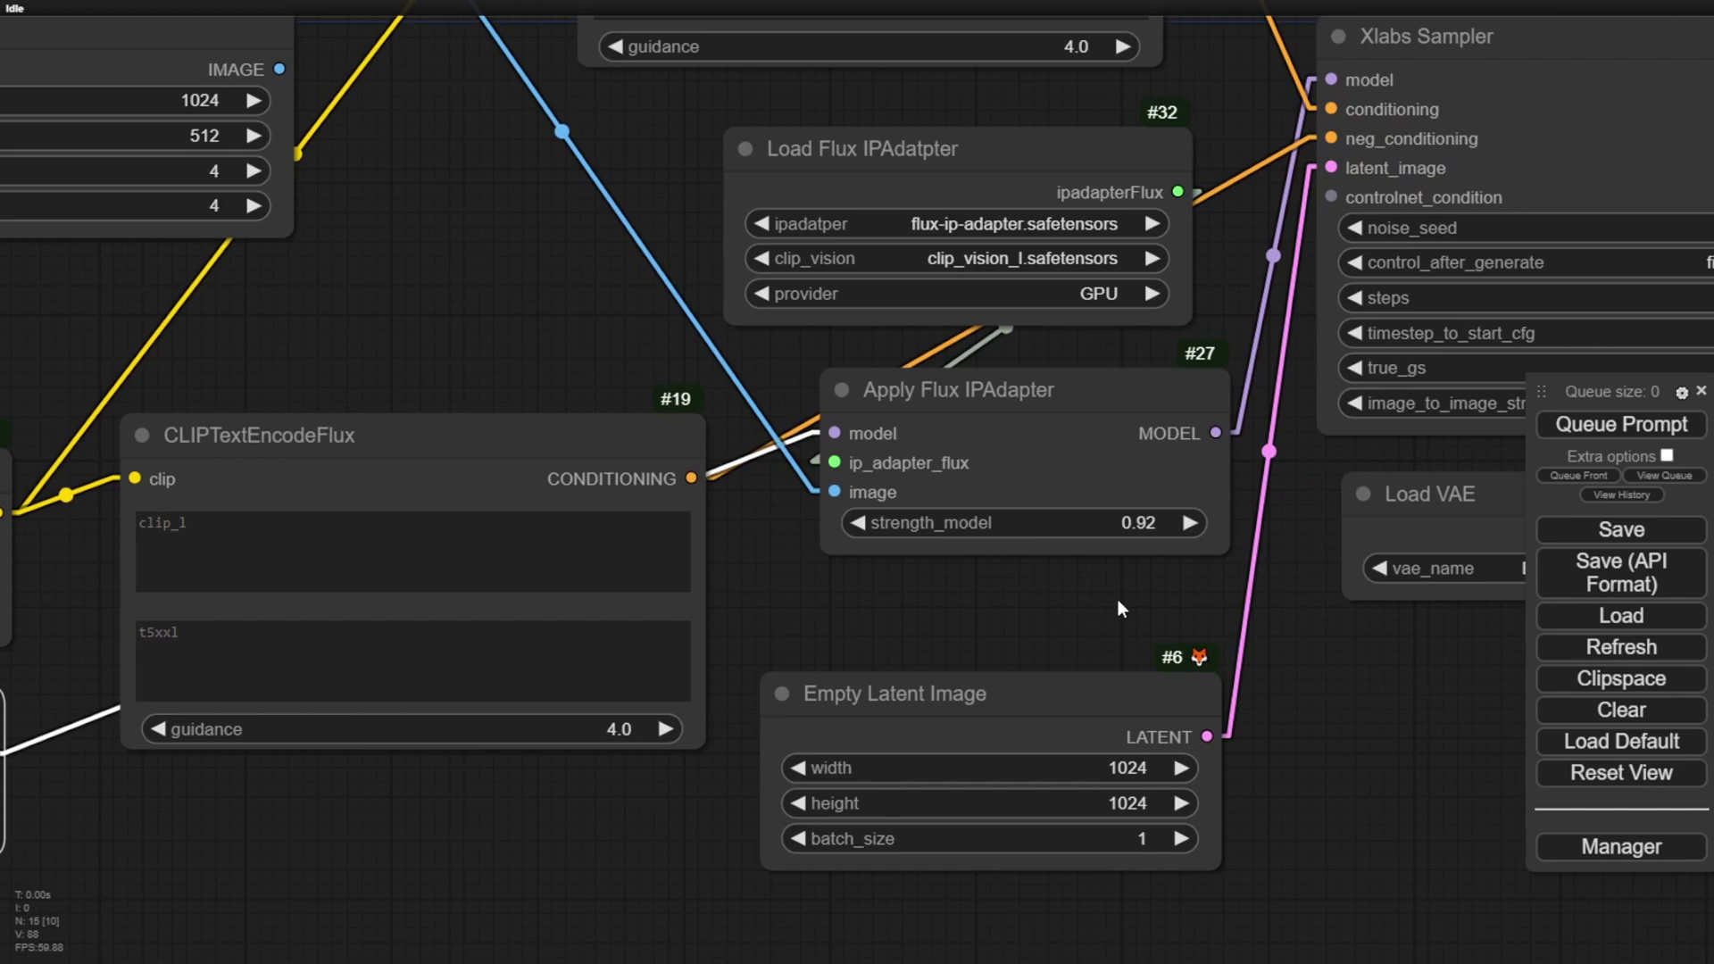
# - Nudge the Apply Flux IPAdapter node slightly left and pan over to the Load VAE node
pyautogui.scroll(-1, 1071, 625)
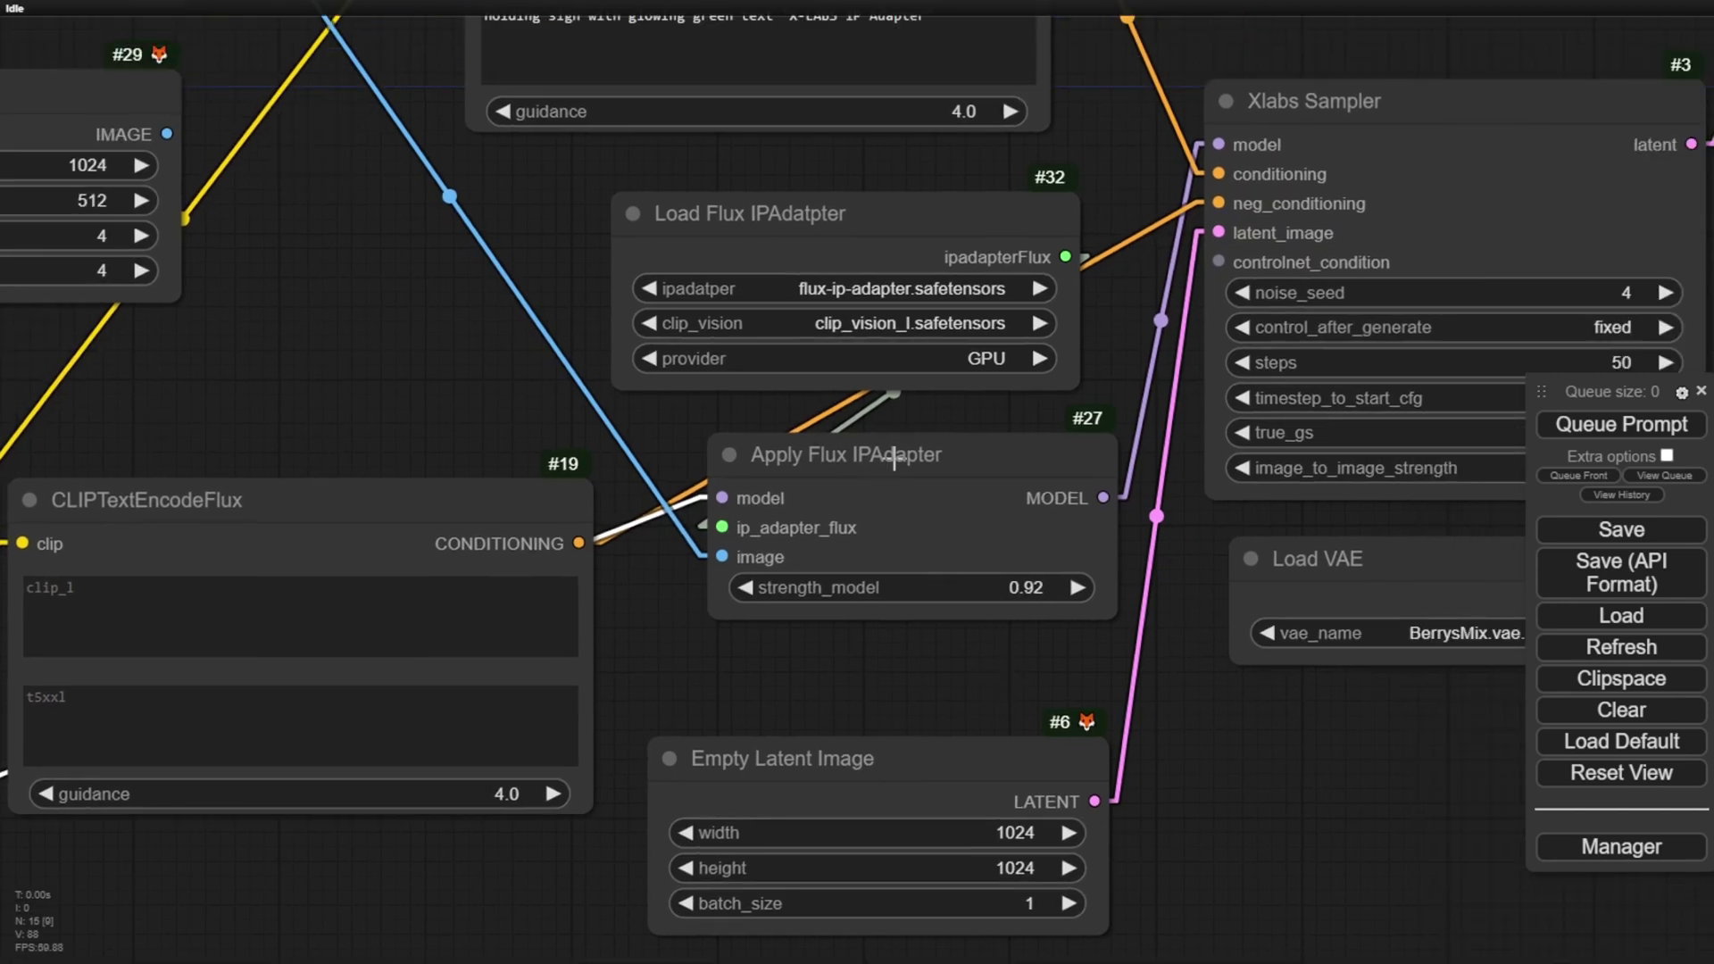
pyautogui.moveTo(891, 456); pyautogui.dragTo(875, 457)
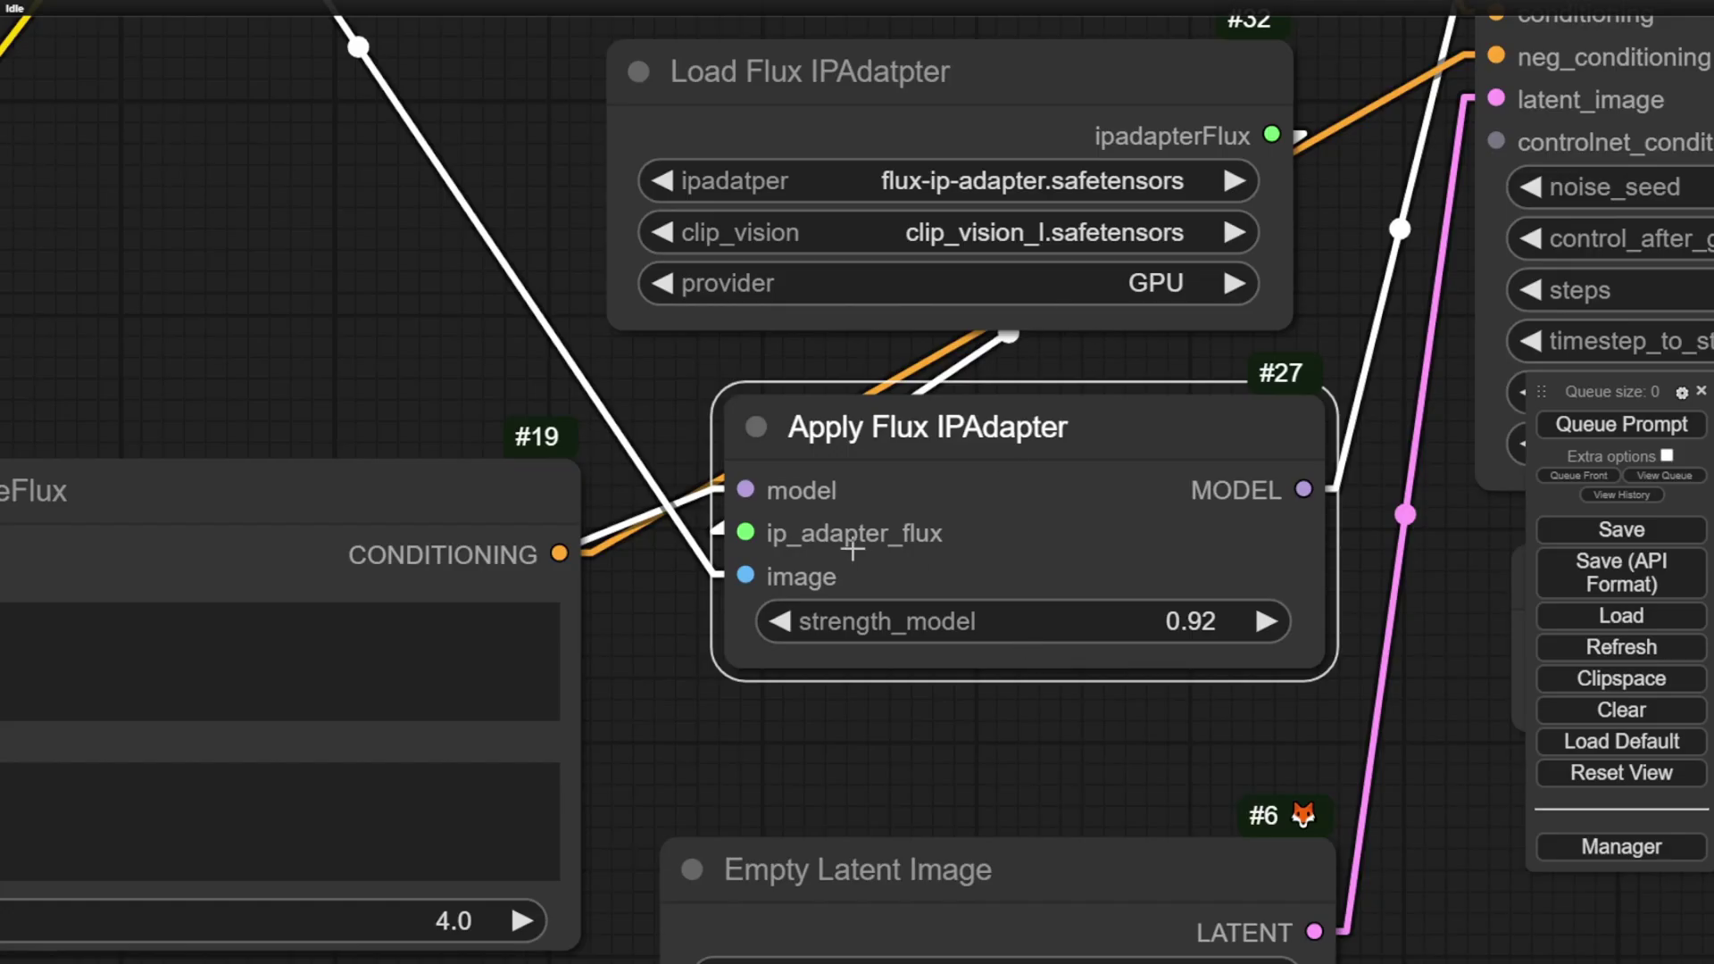
pyautogui.moveTo(1091, 738); pyautogui.dragTo(768, 712)
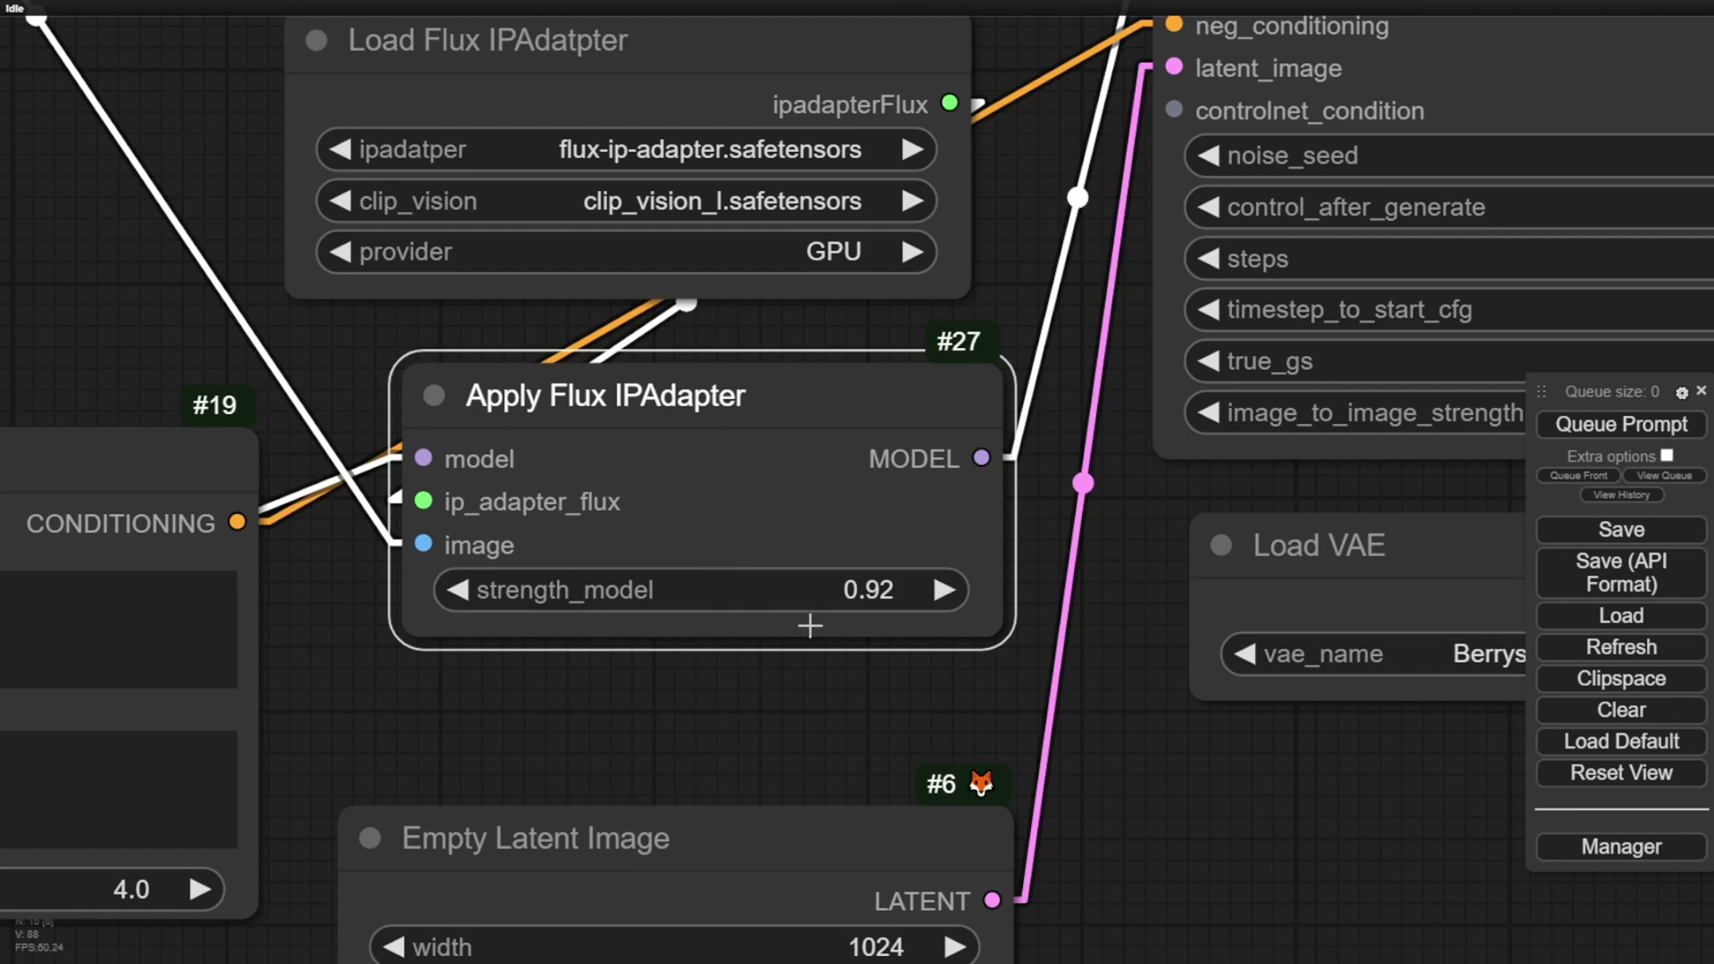
pyautogui.scroll(-7, 1080, 687)
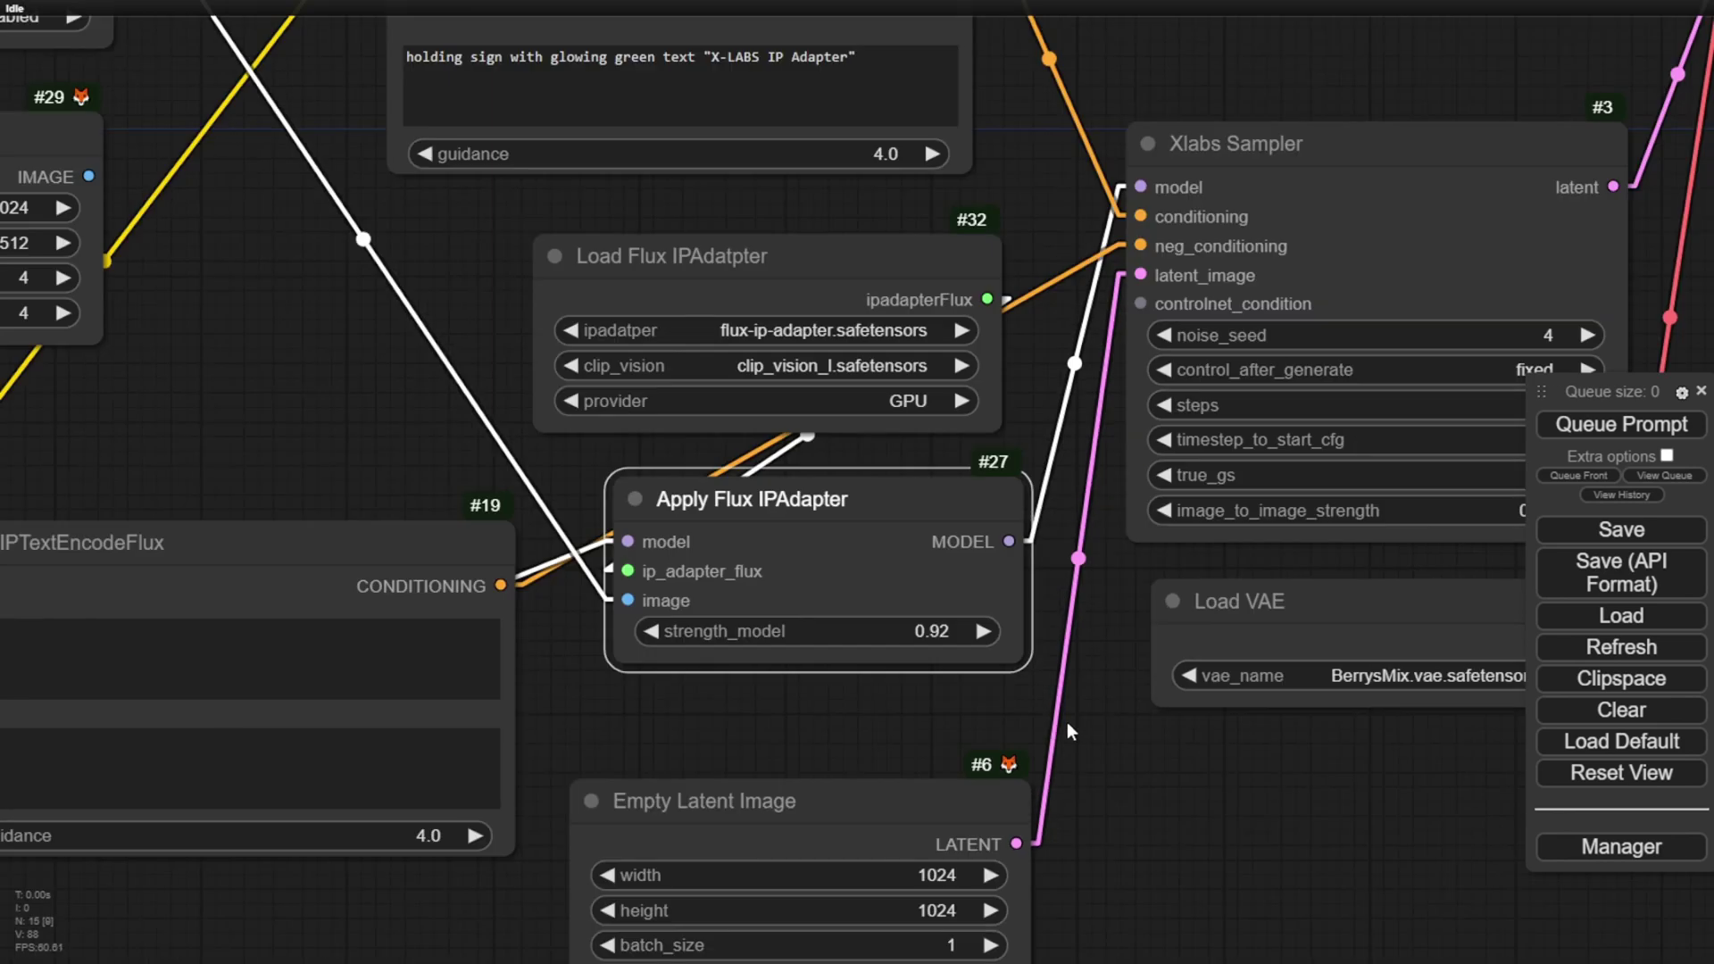
# - Queue the workflow and zoom out to watch the whole graph while the Xlabs Sampler generates
pyautogui.click(1621, 424)
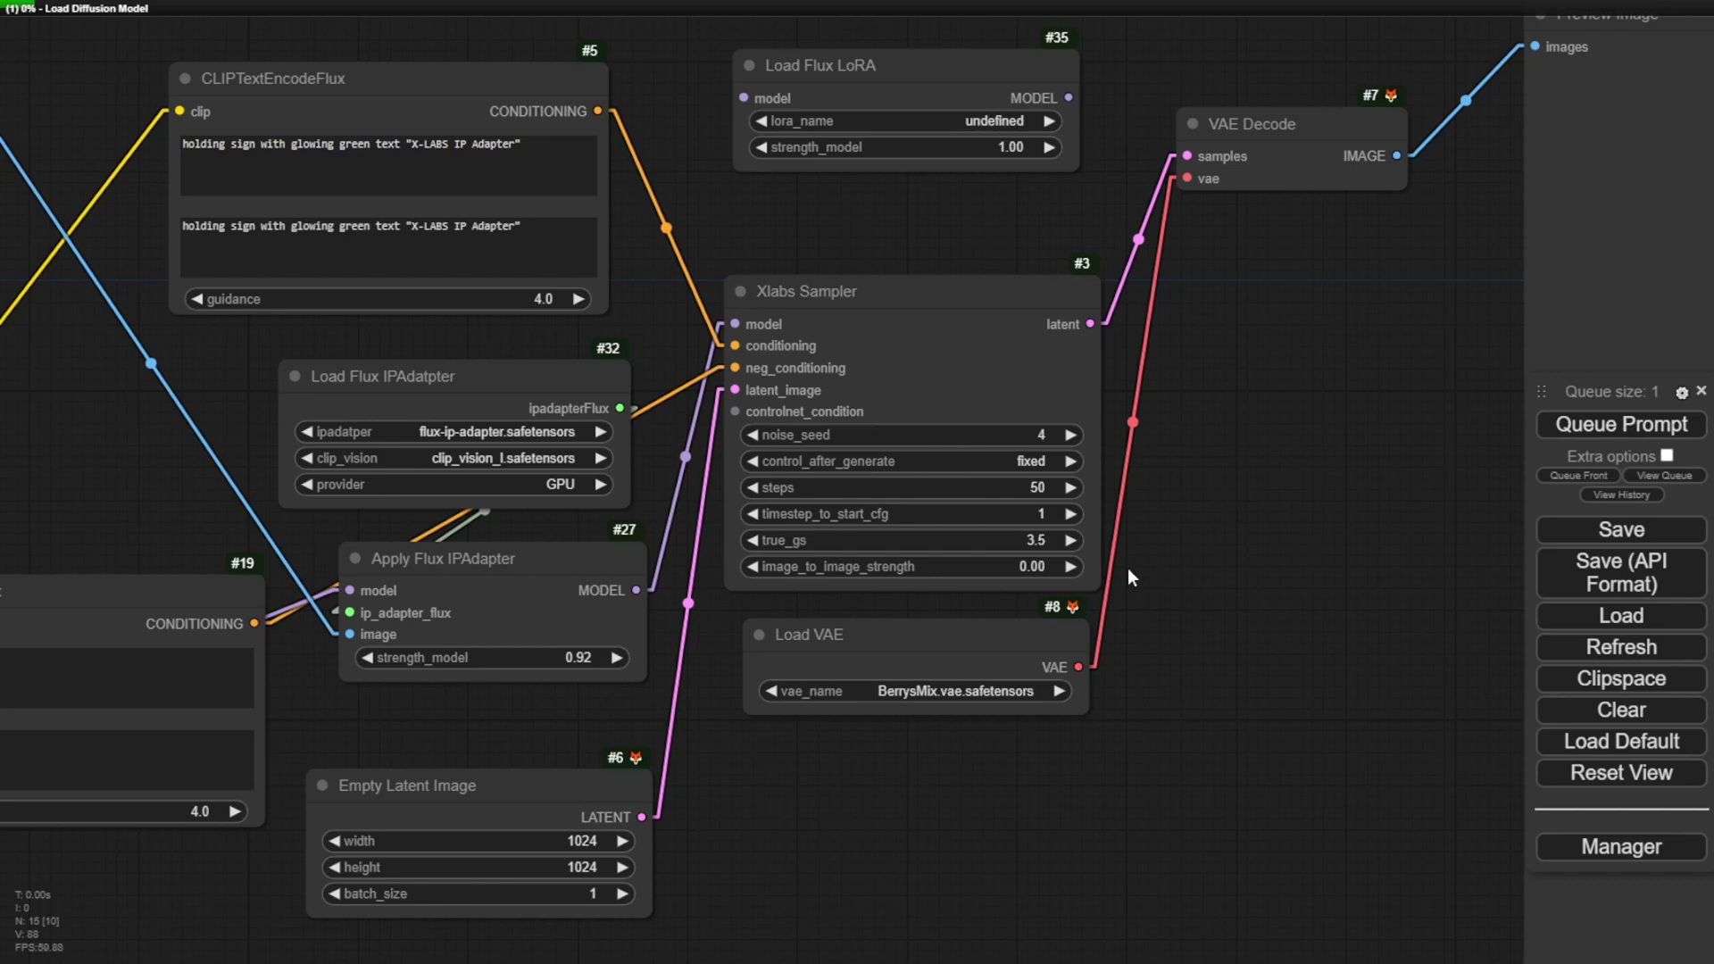
pyautogui.scroll(-4, 894, 773)
pyautogui.moveTo(895, 777); pyautogui.dragTo(1276, 764)
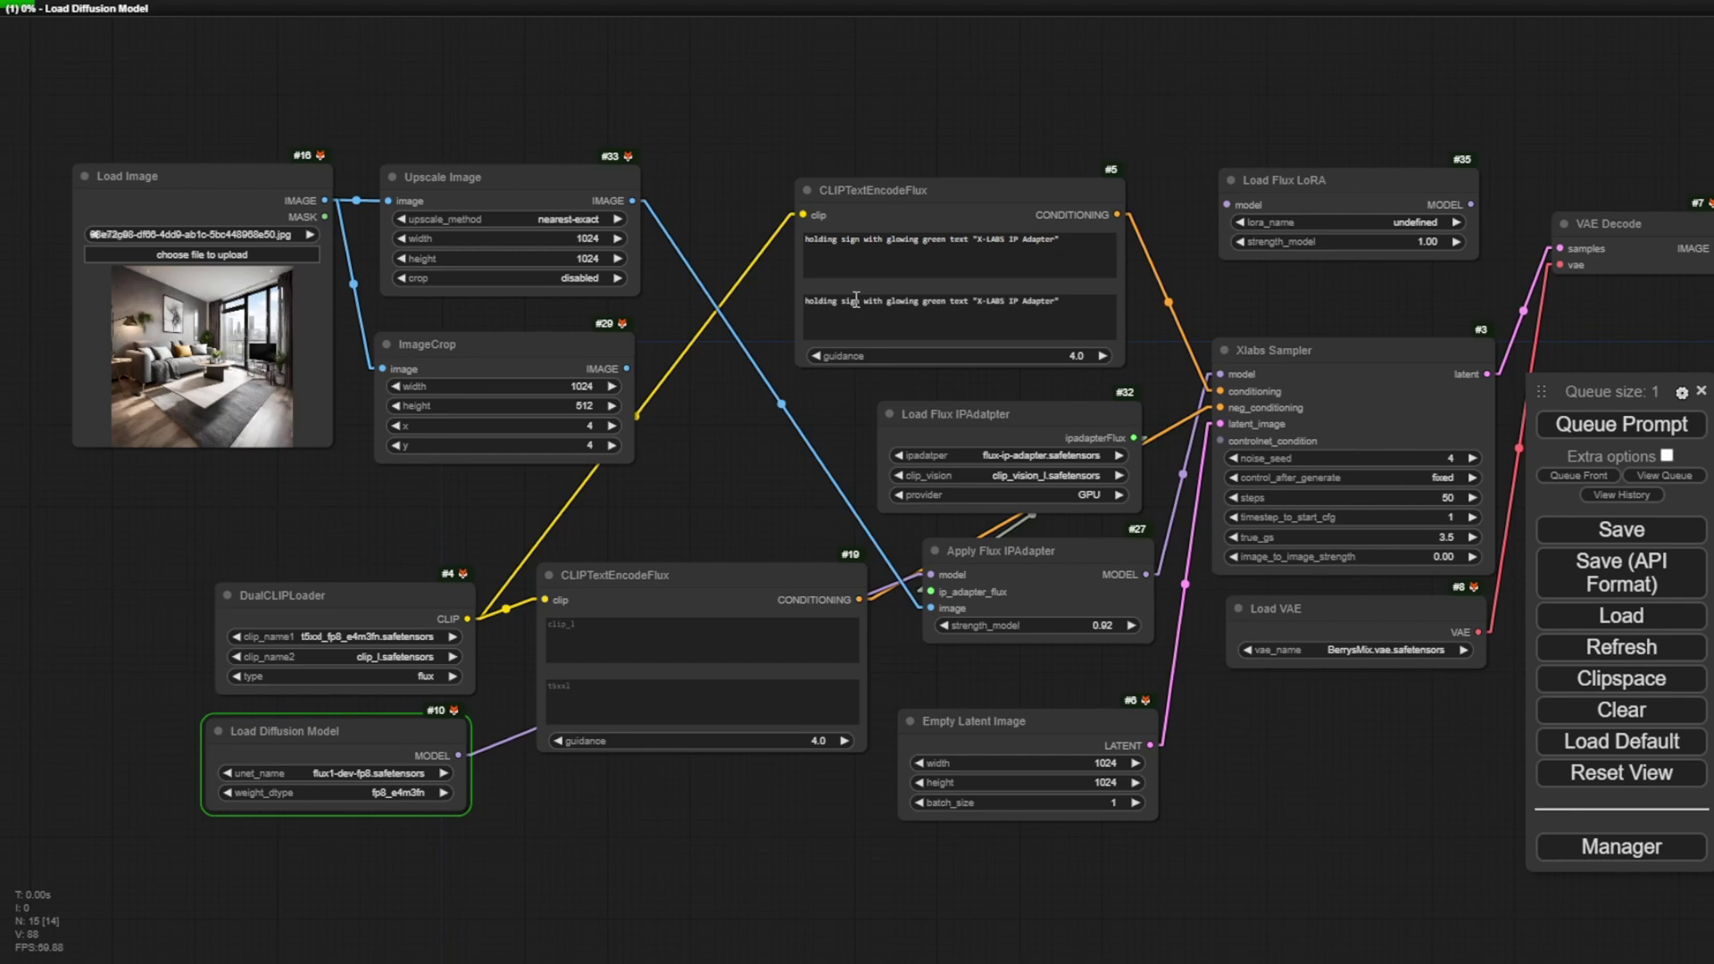
pyautogui.scroll(5, 857, 148)
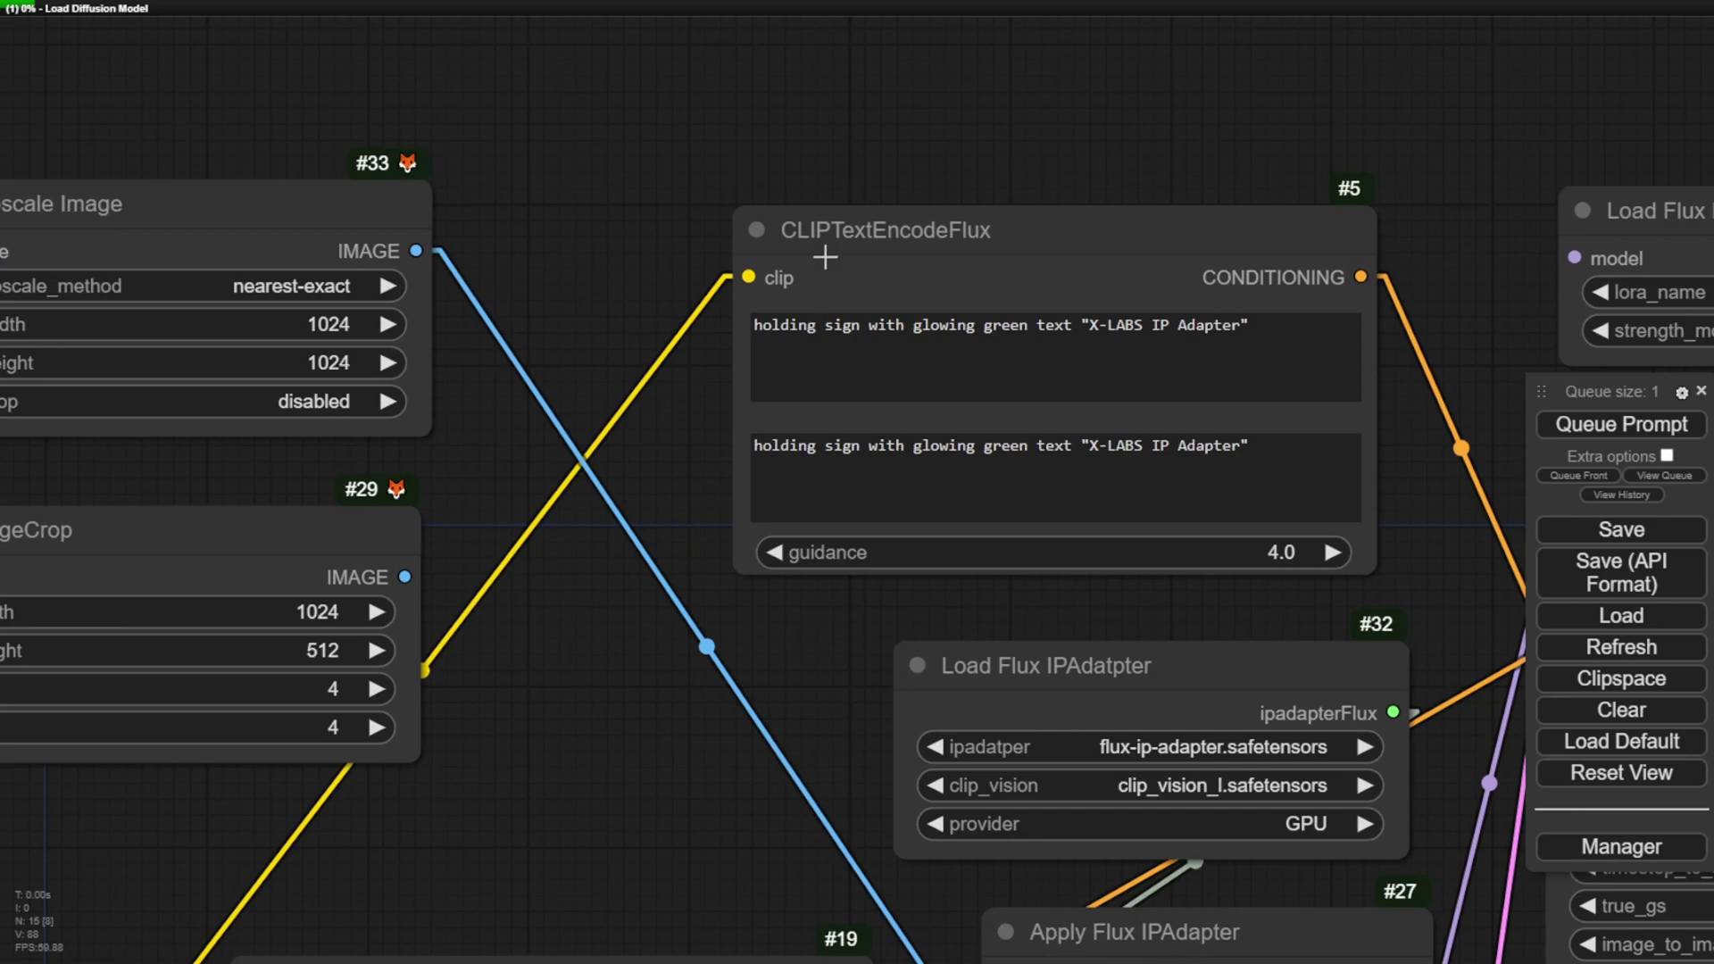
pyautogui.scroll(-5, 652, 447)
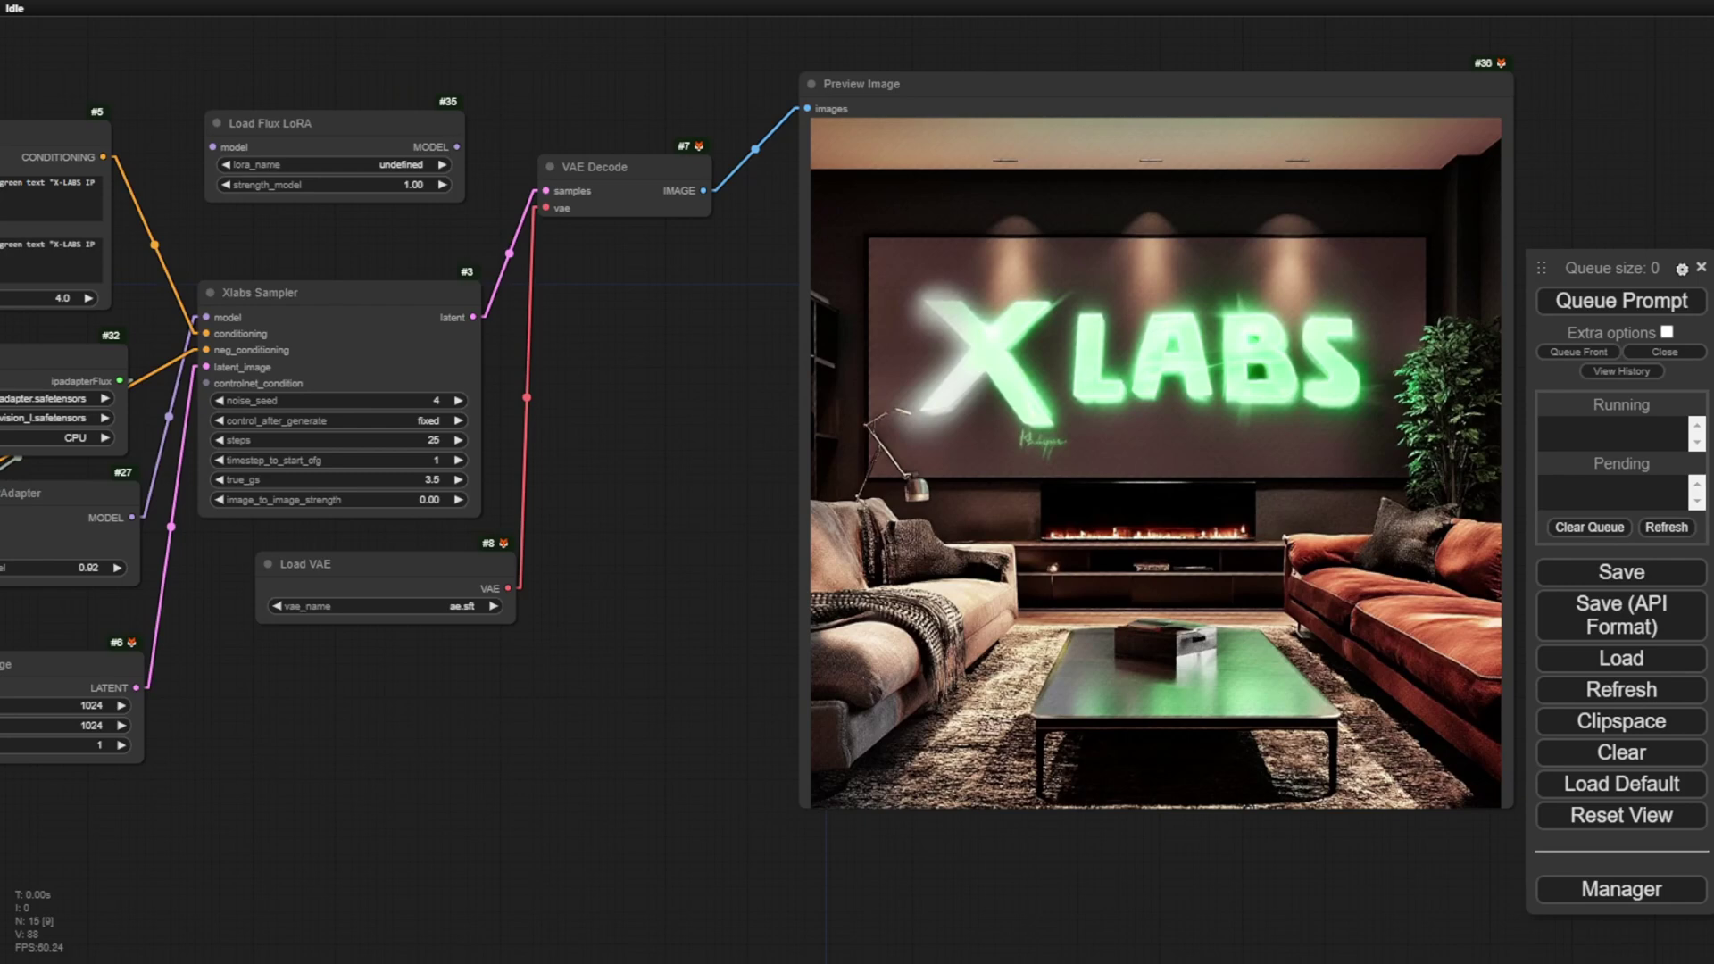
pyautogui.moveTo(619, 757); pyautogui.dragTo(336, 779)
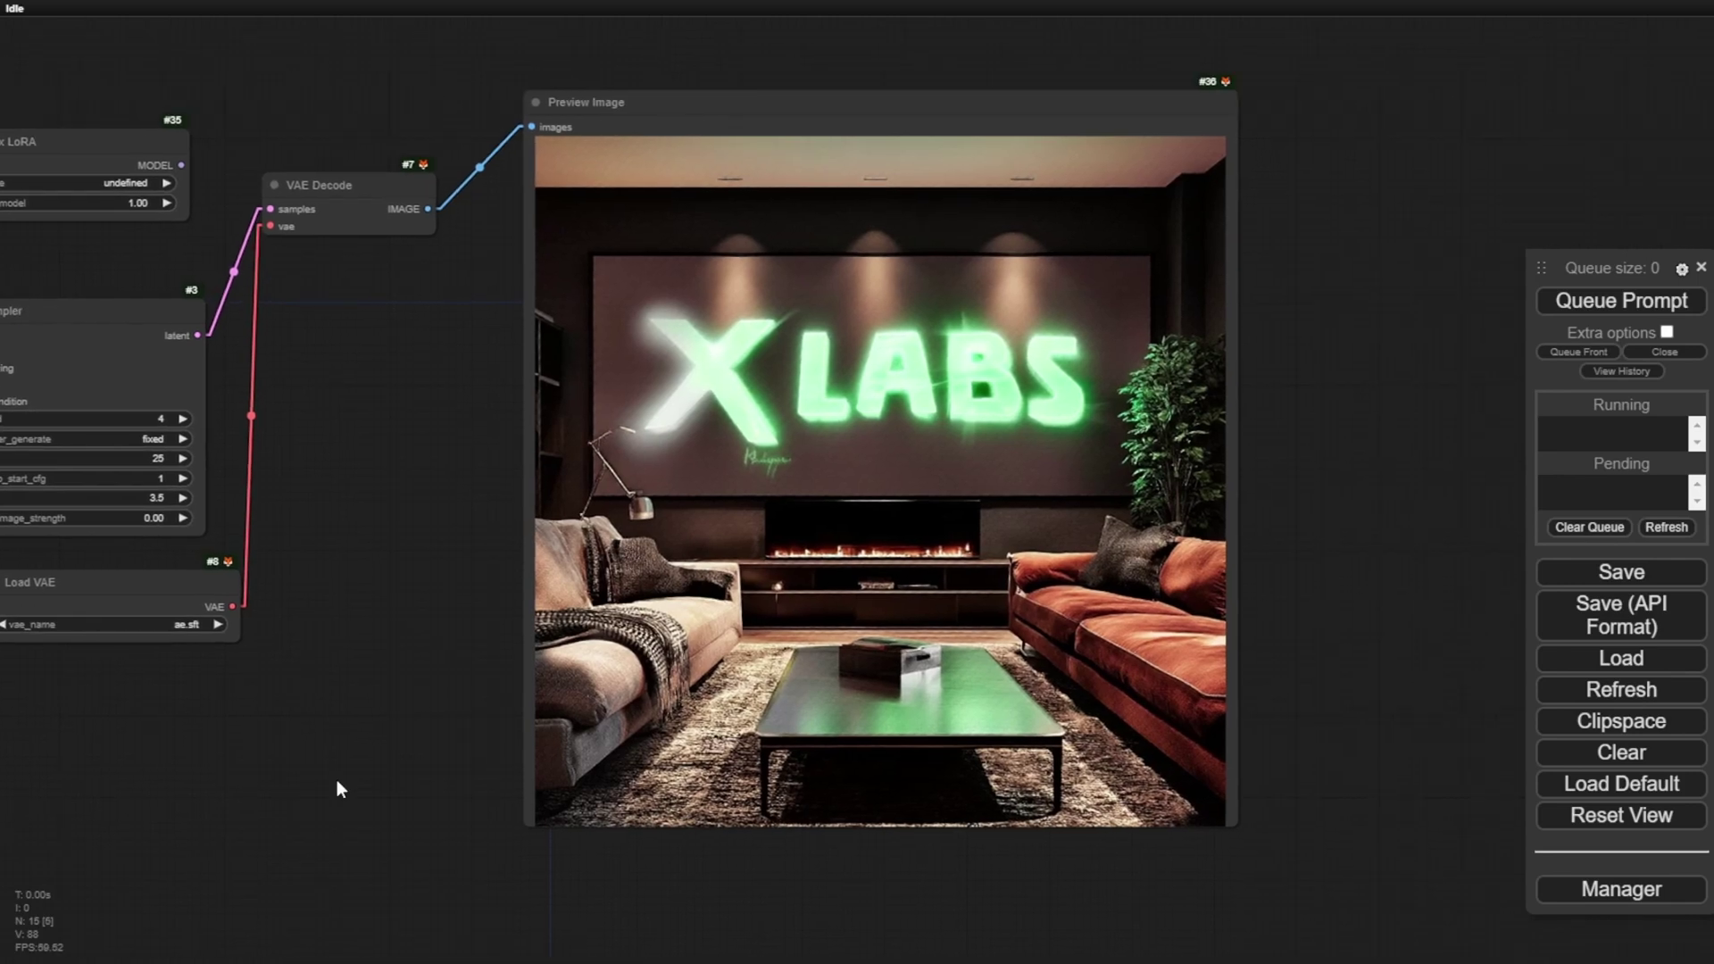
pyautogui.scroll(5, 862, 554)
pyautogui.scroll(-2, 754, 502)
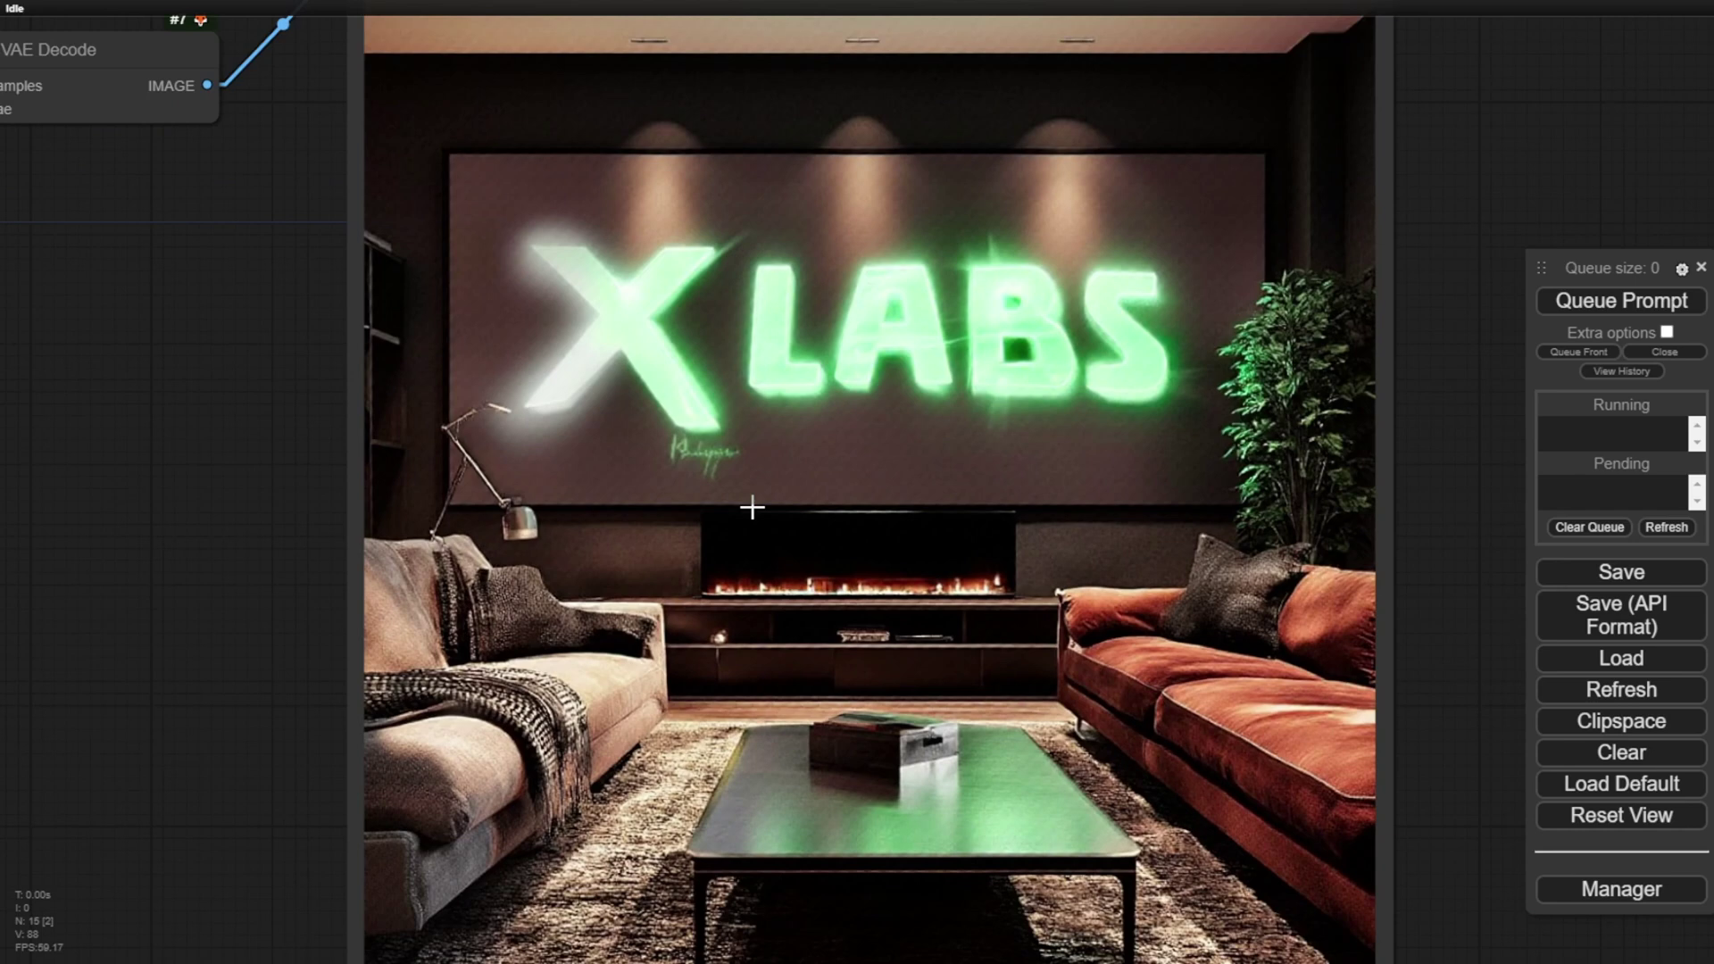
pyautogui.scroll(2, 687, 357)
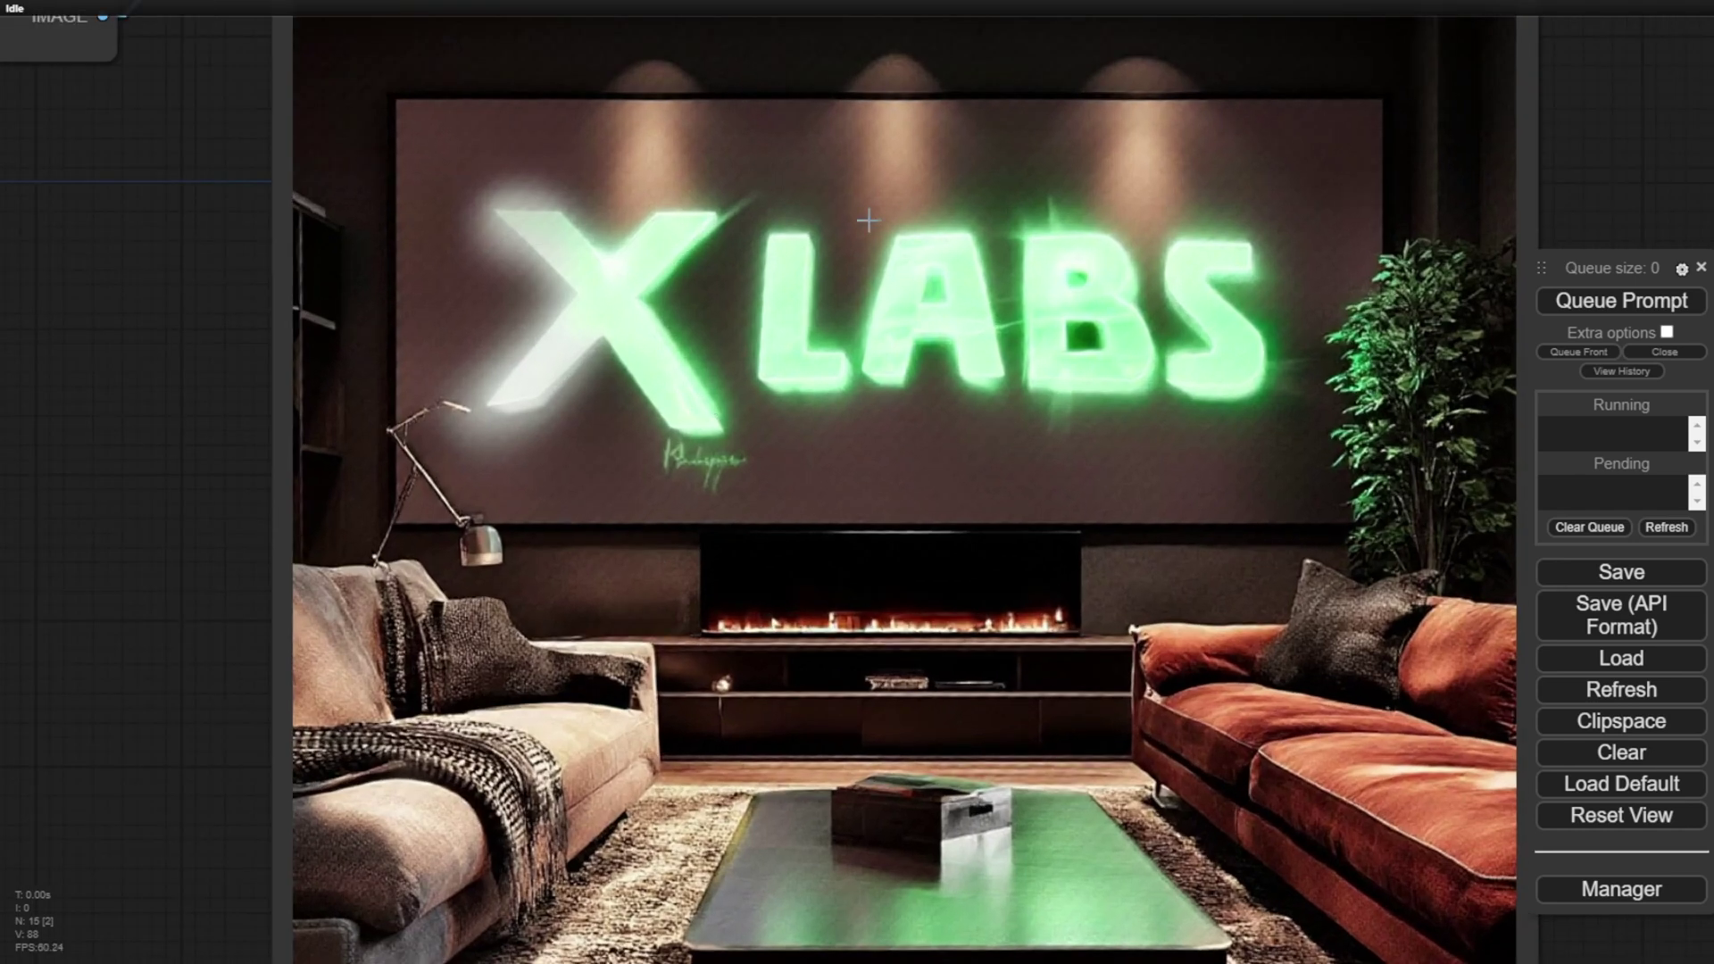
pyautogui.scroll(5, 714, 473)
pyautogui.scroll(3, 619, 428)
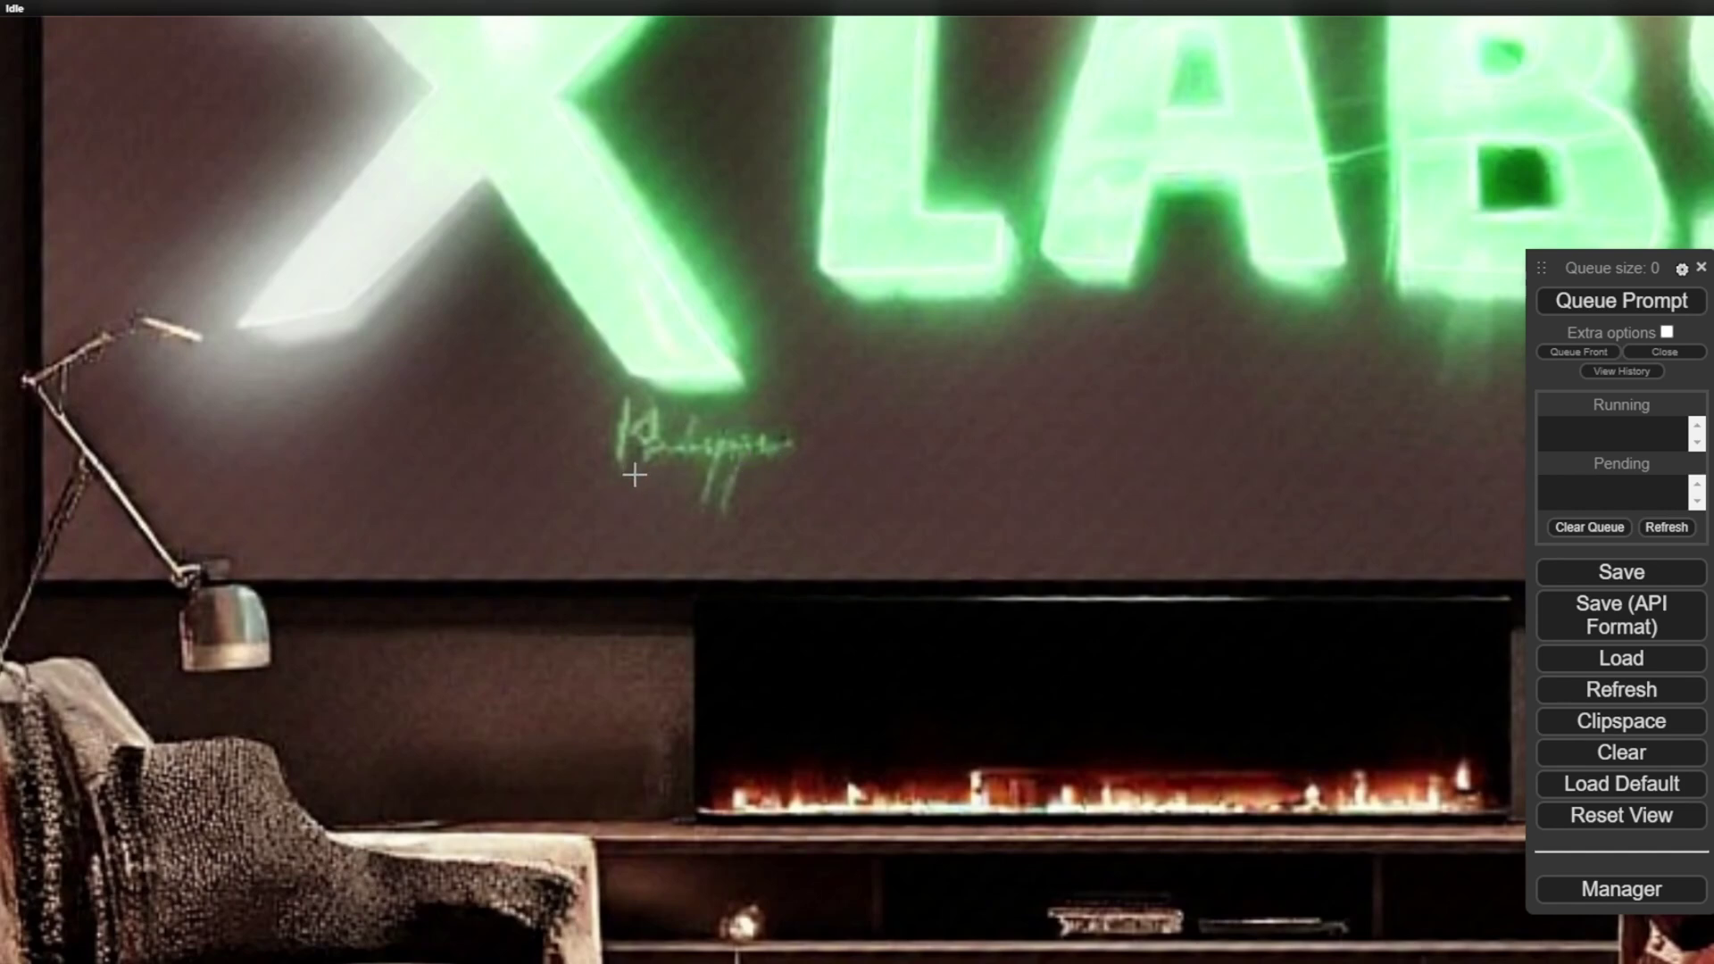
pyautogui.scroll(-5, 759, 587)
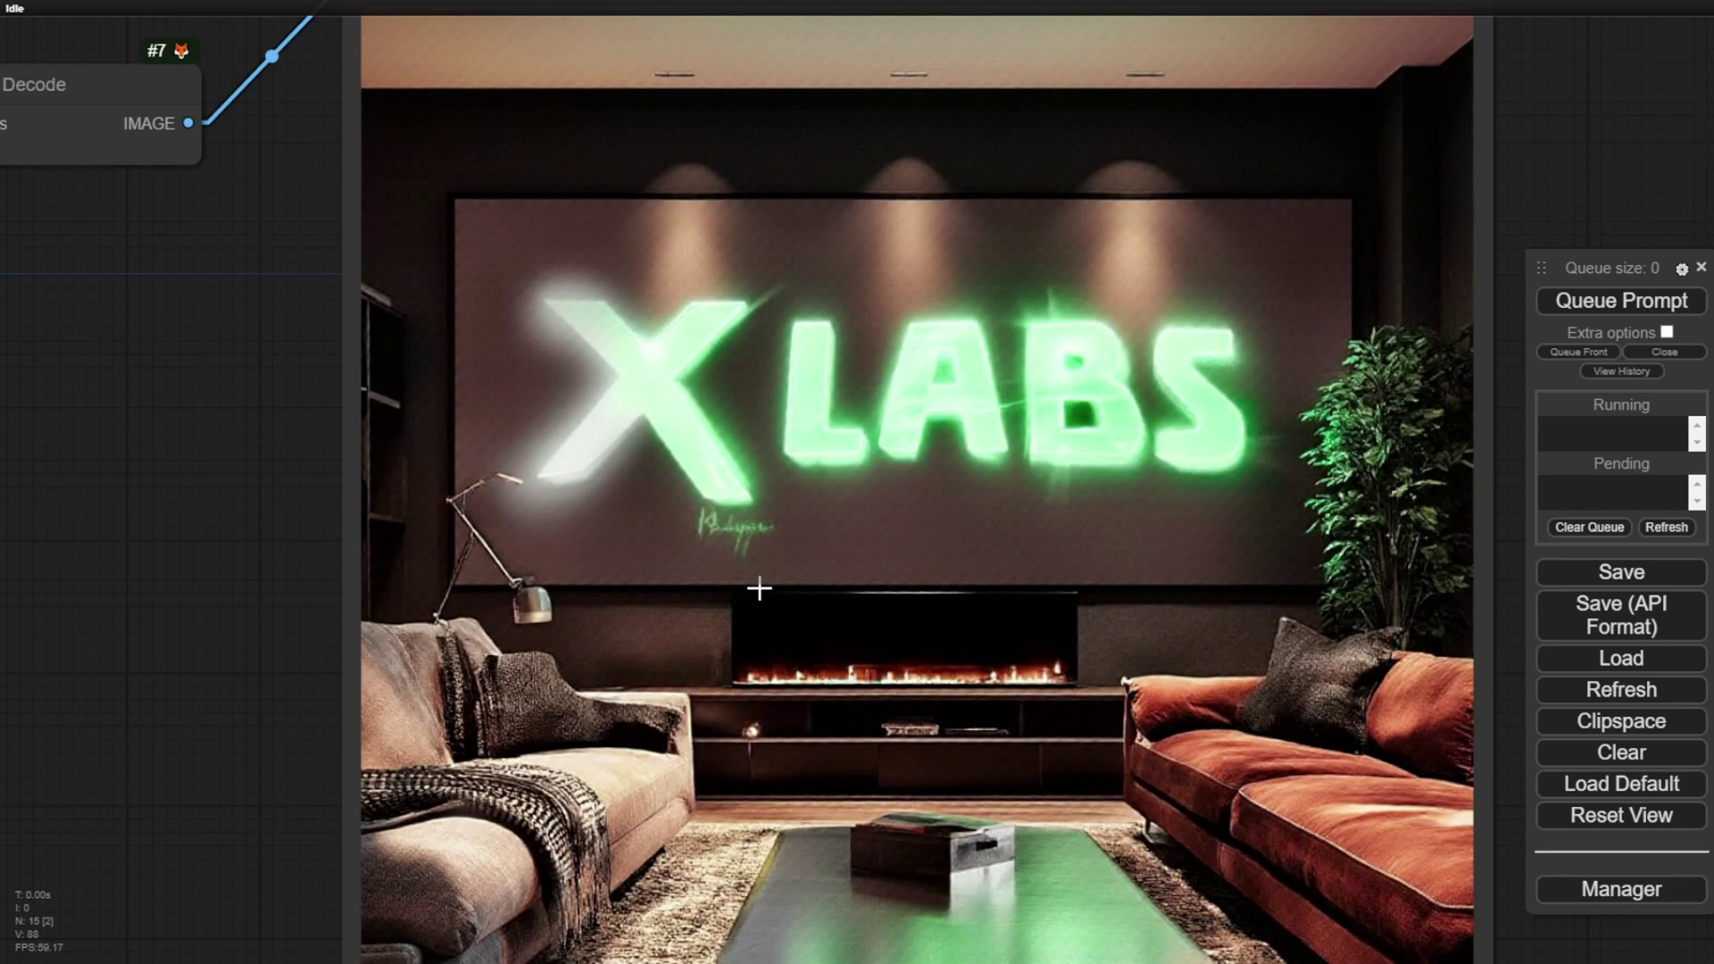
pyautogui.scroll(-8, 759, 587)
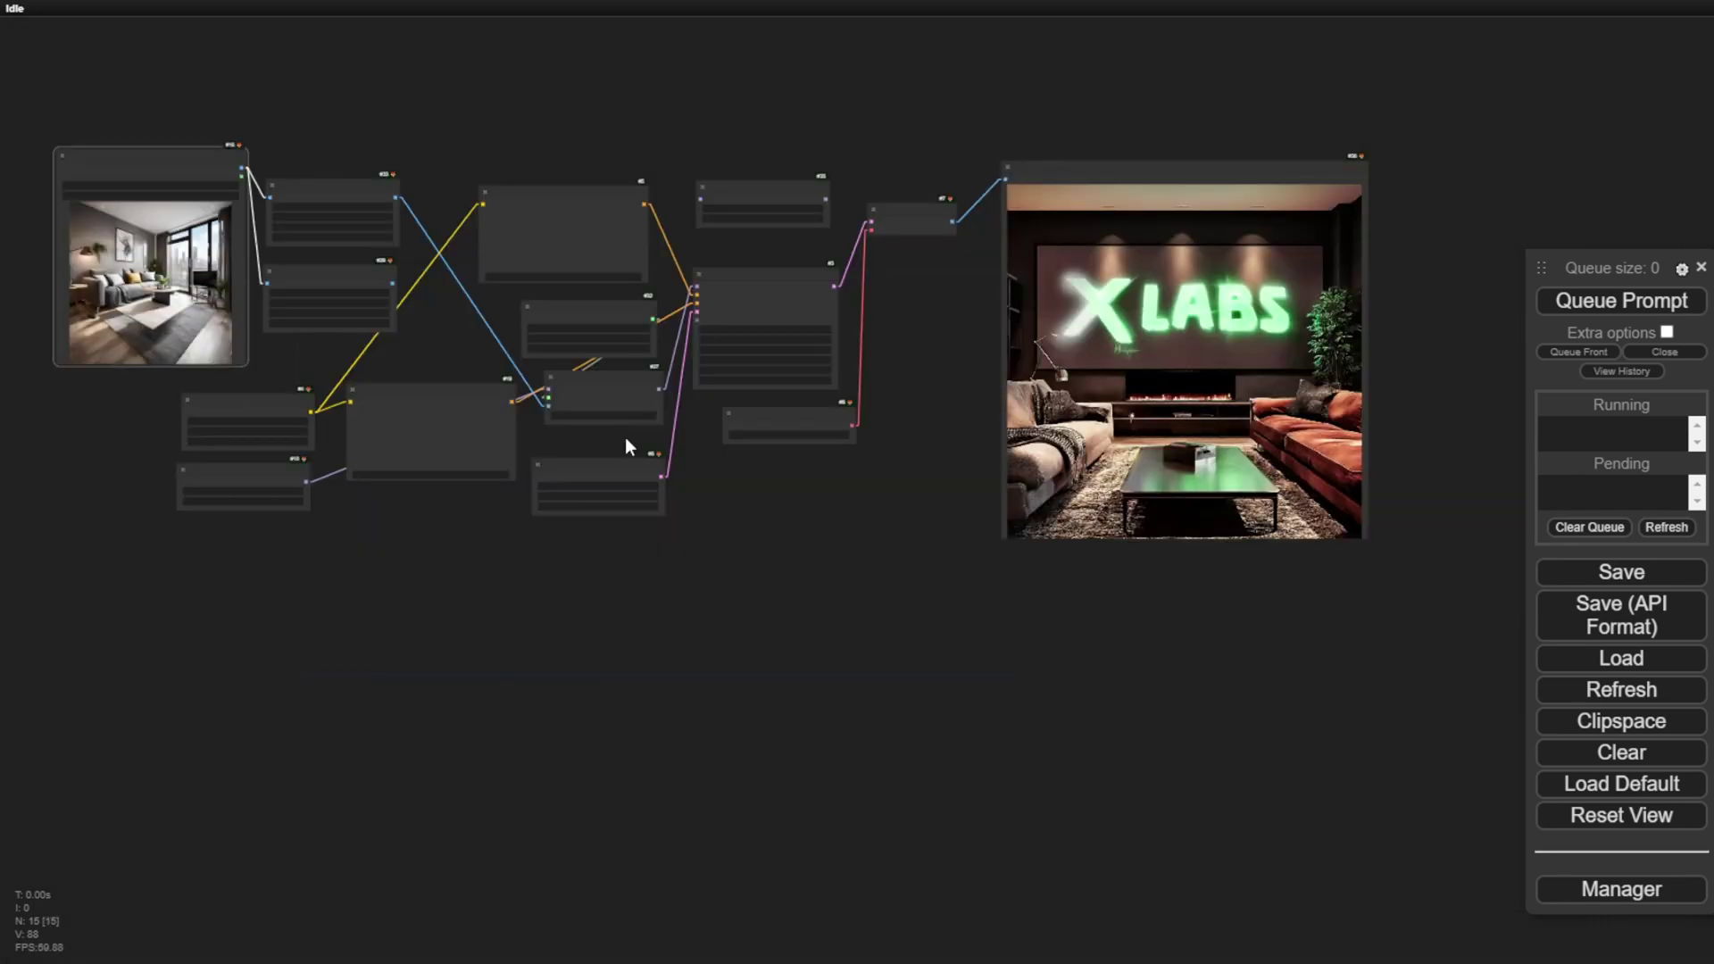
pyautogui.scroll(3, 624, 602)
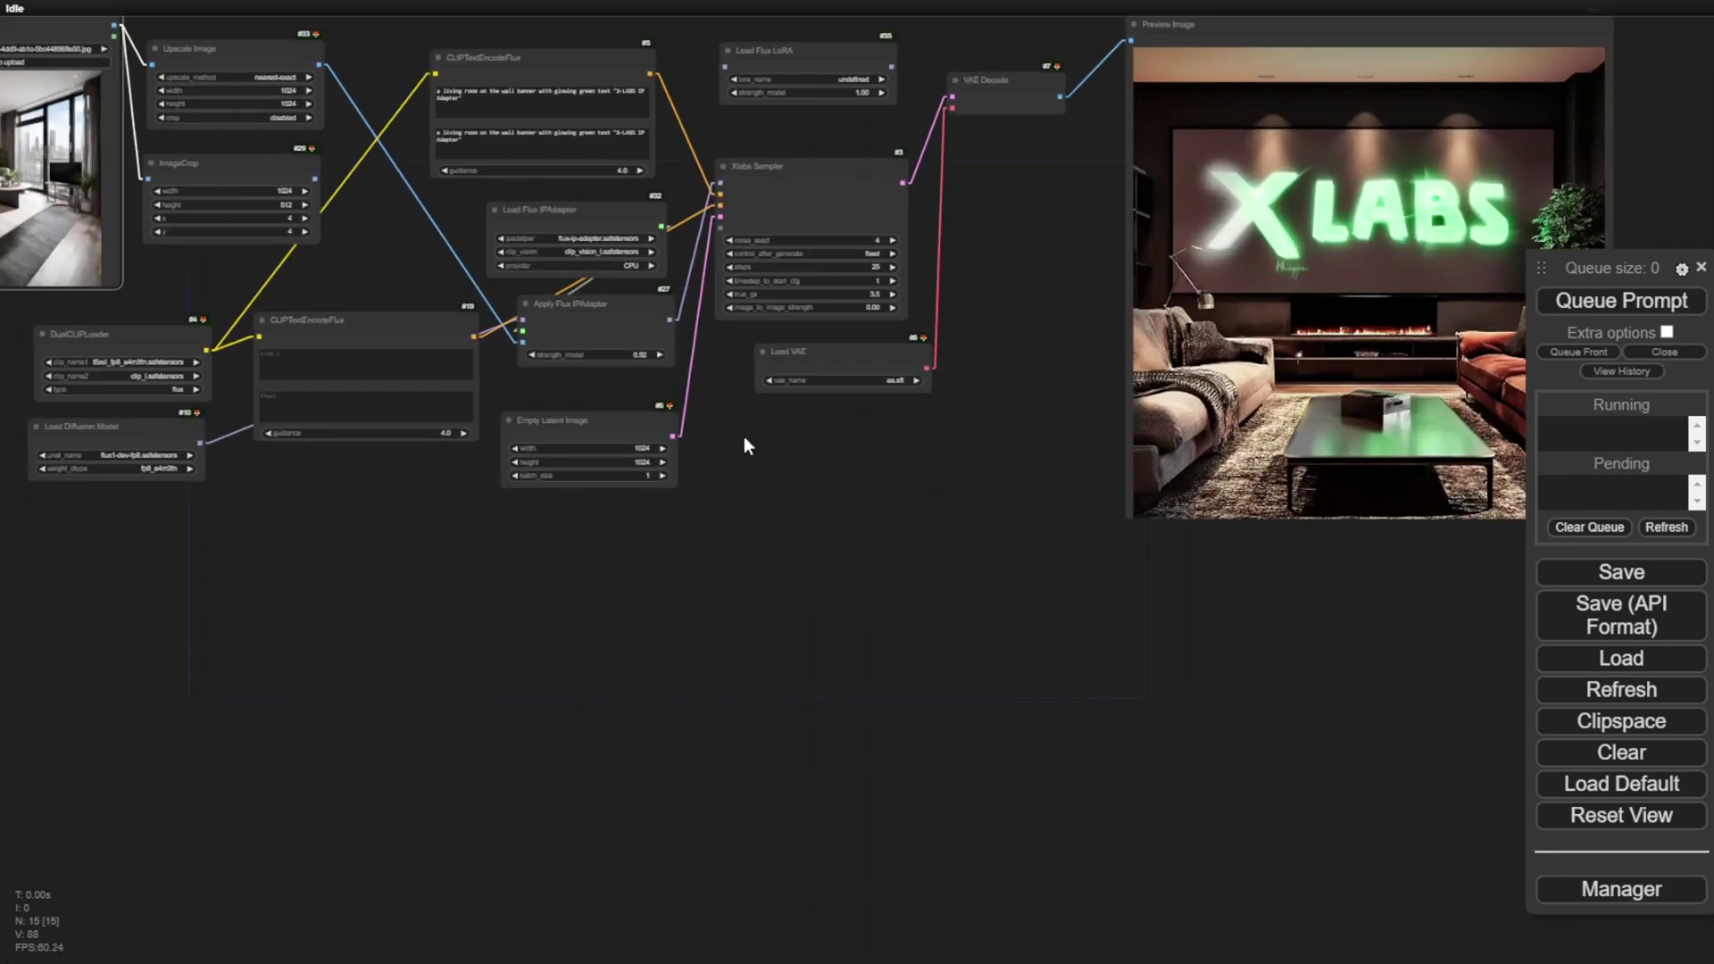
pyautogui.moveTo(744, 437); pyautogui.dragTo(746, 668)
pyautogui.scroll(5, 640, 603)
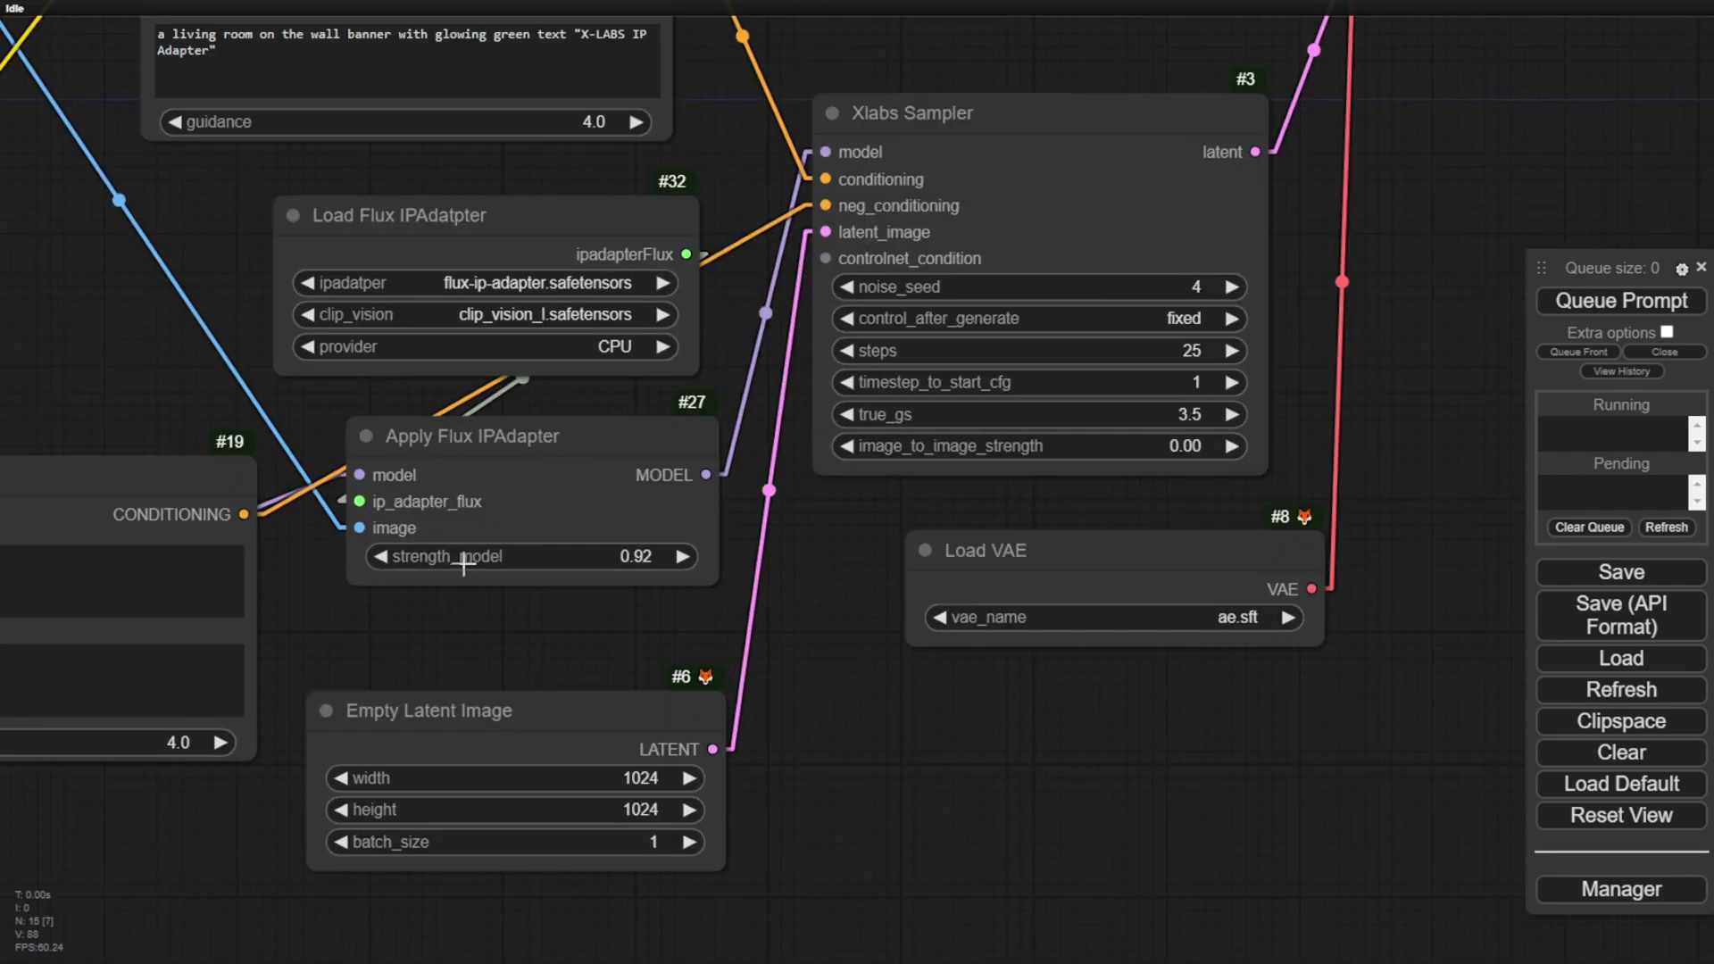
# - Set Apply Flux IPAdapter strength_model to 2.00, leaving Load Flux LoRA strength at 1.00
pyautogui.click(614, 557)
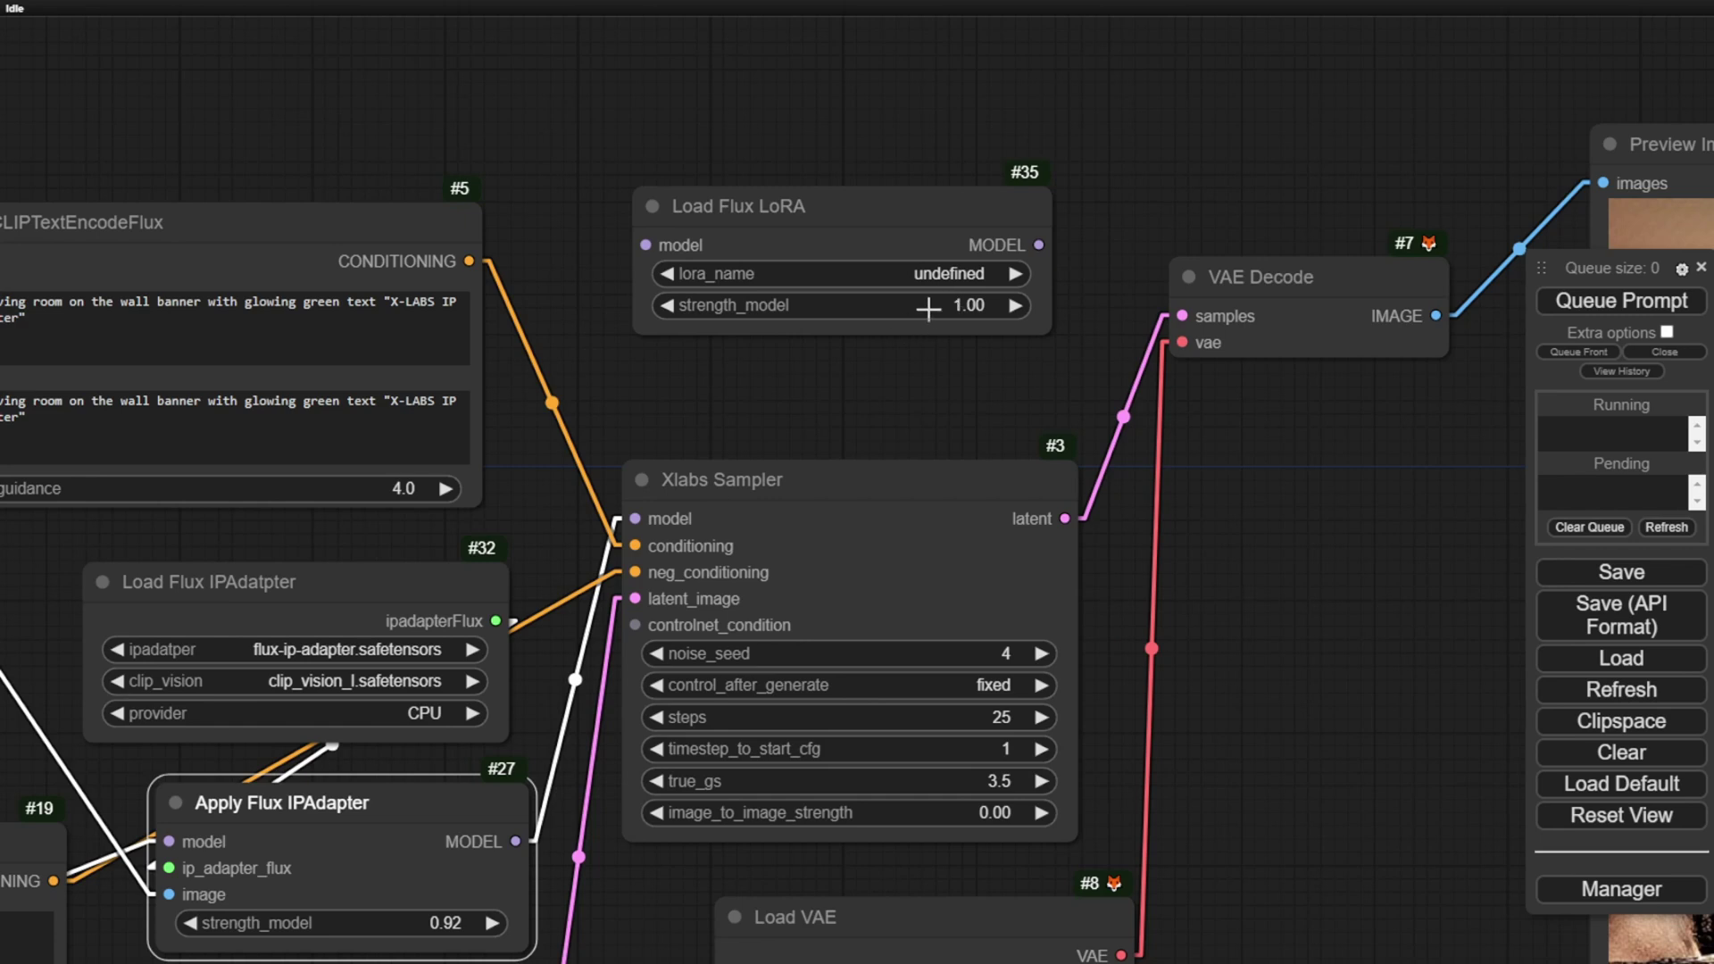
pyautogui.click(945, 310)
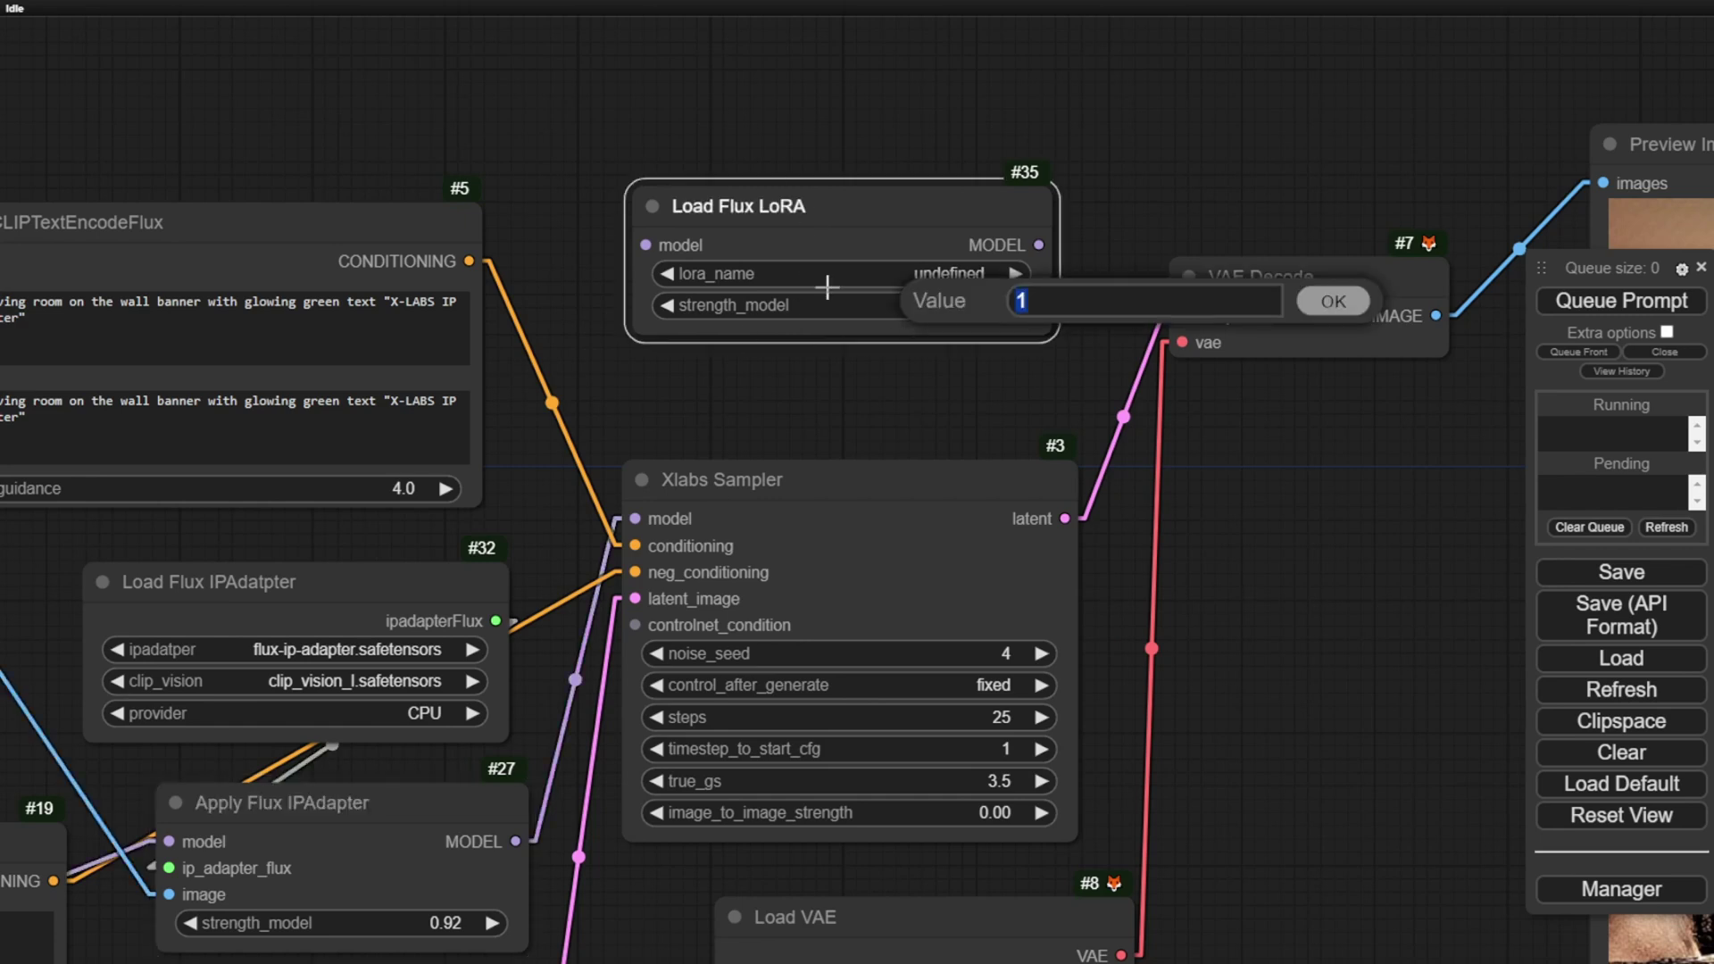
pyautogui.click(1332, 302)
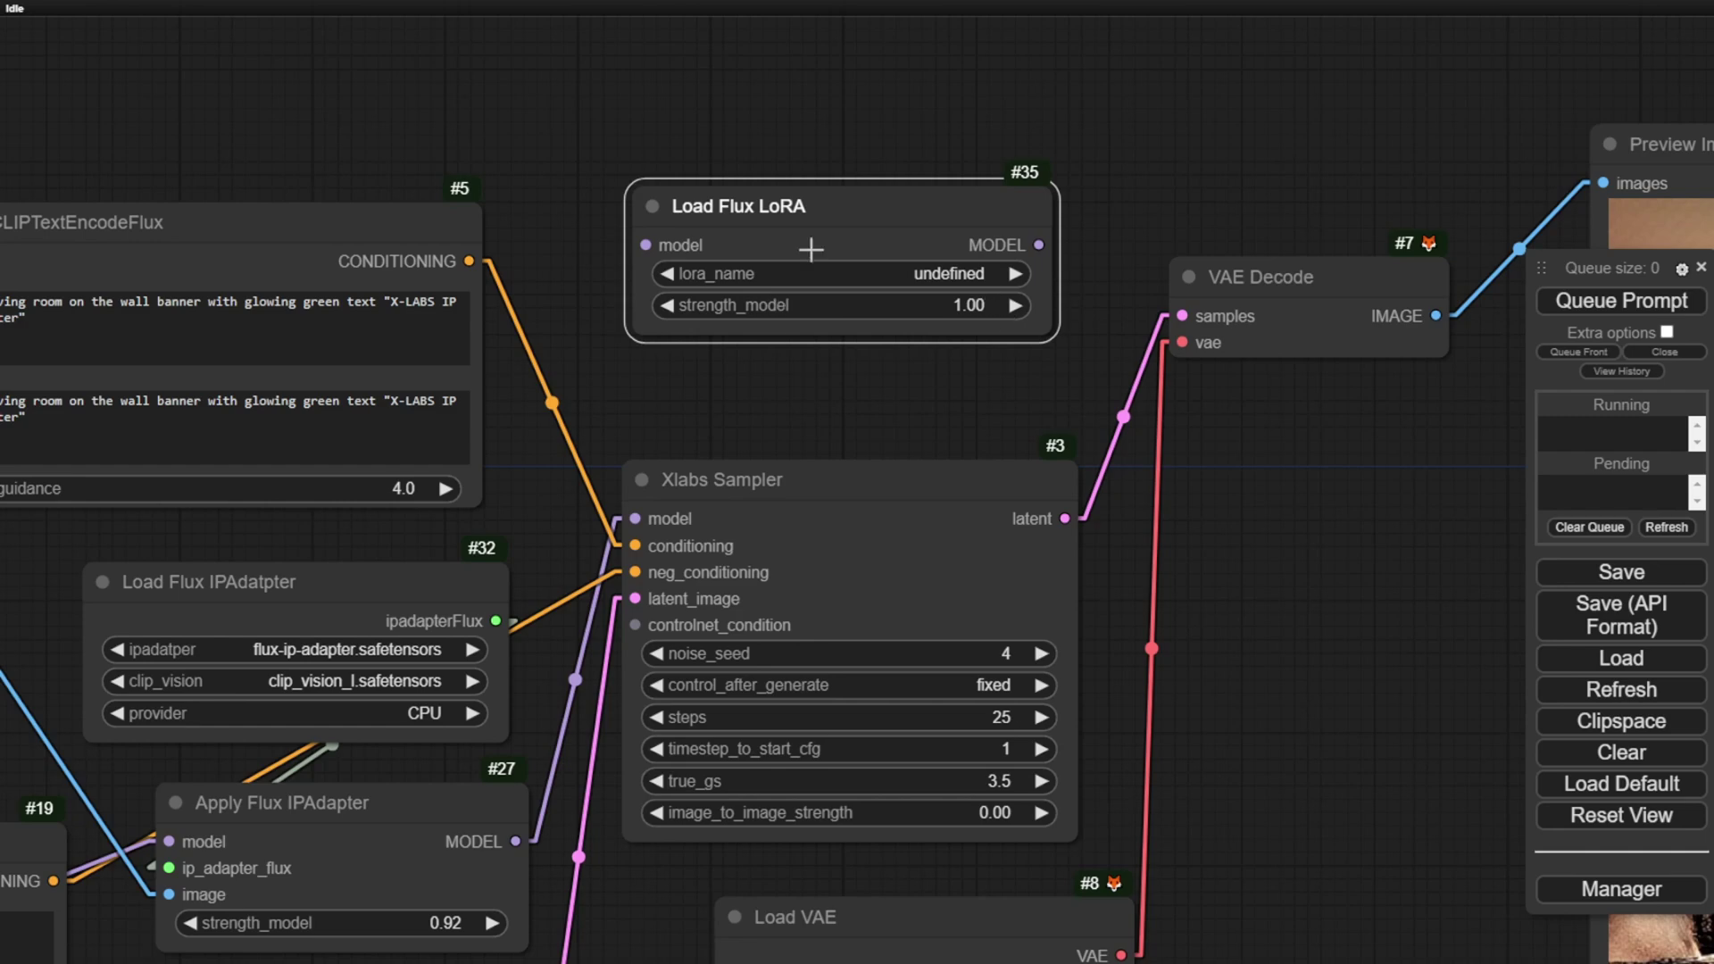
pyautogui.moveTo(267, 536); pyautogui.dragTo(644, 136)
pyautogui.click(862, 522)
pyautogui.write('2')
pyautogui.press('Return')
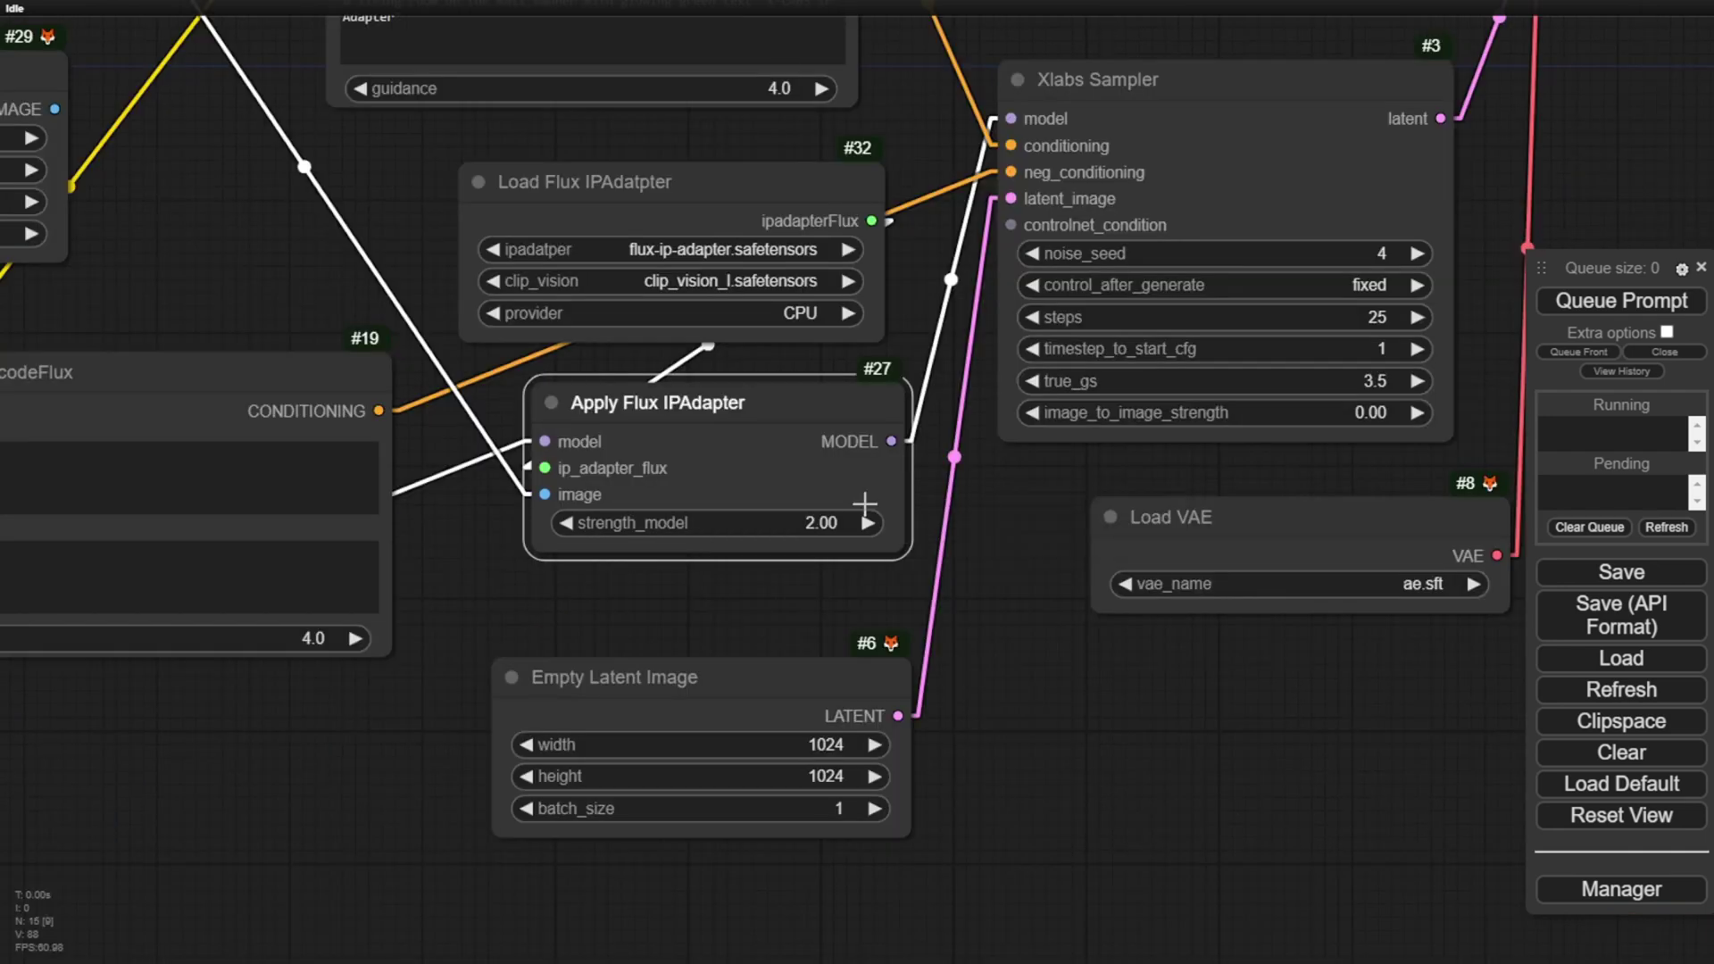
pyautogui.scroll(-3, 1039, 768)
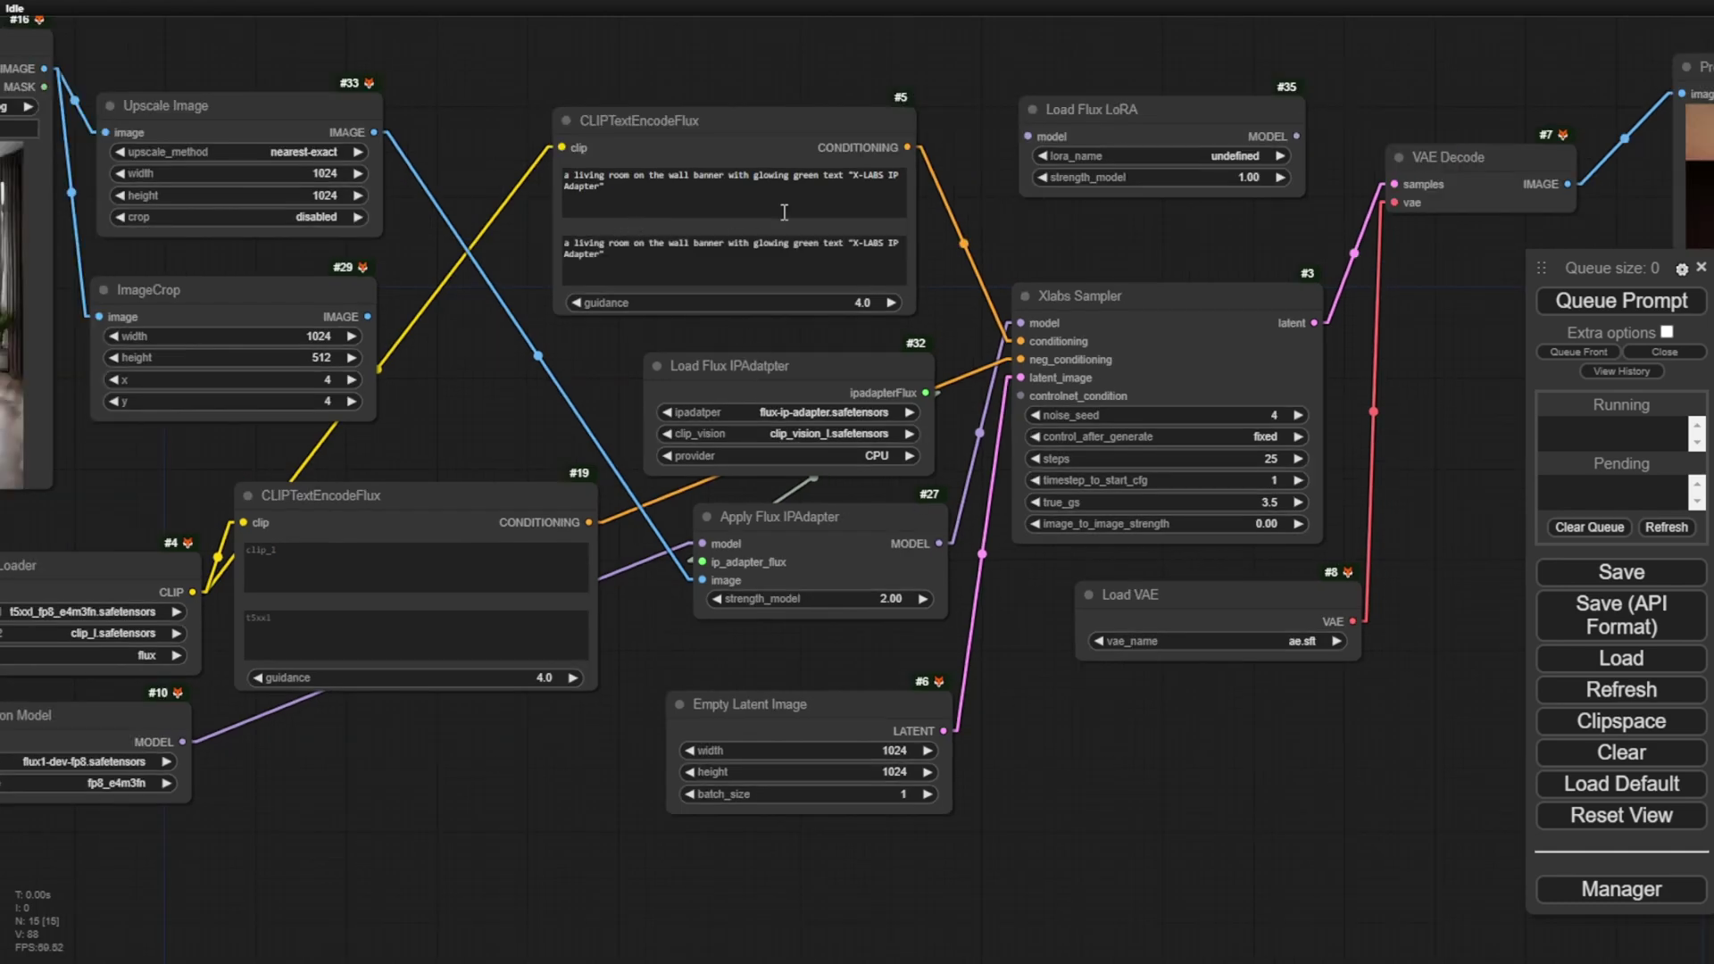
# - Add the banner text 'Future Thinker @' with the creator's signature to the first prompt
pyautogui.scroll(1, 1026, 243)
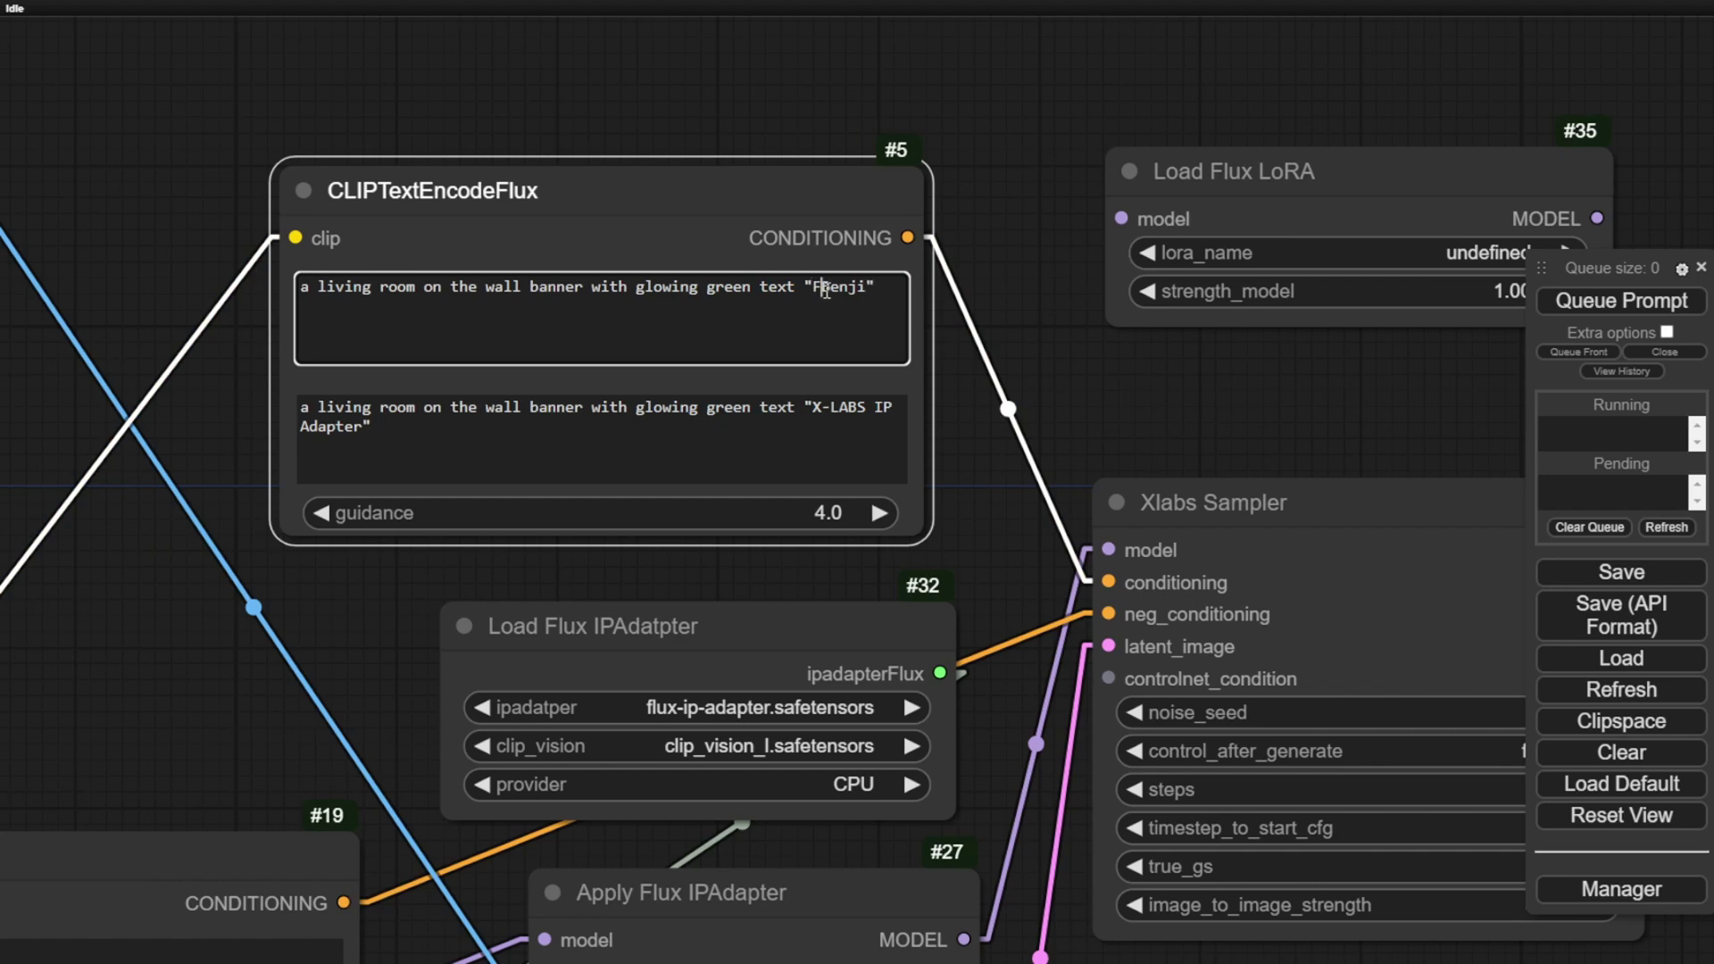
pyautogui.click(826, 290)
pyautogui.write('Future Thinker @ Benji')
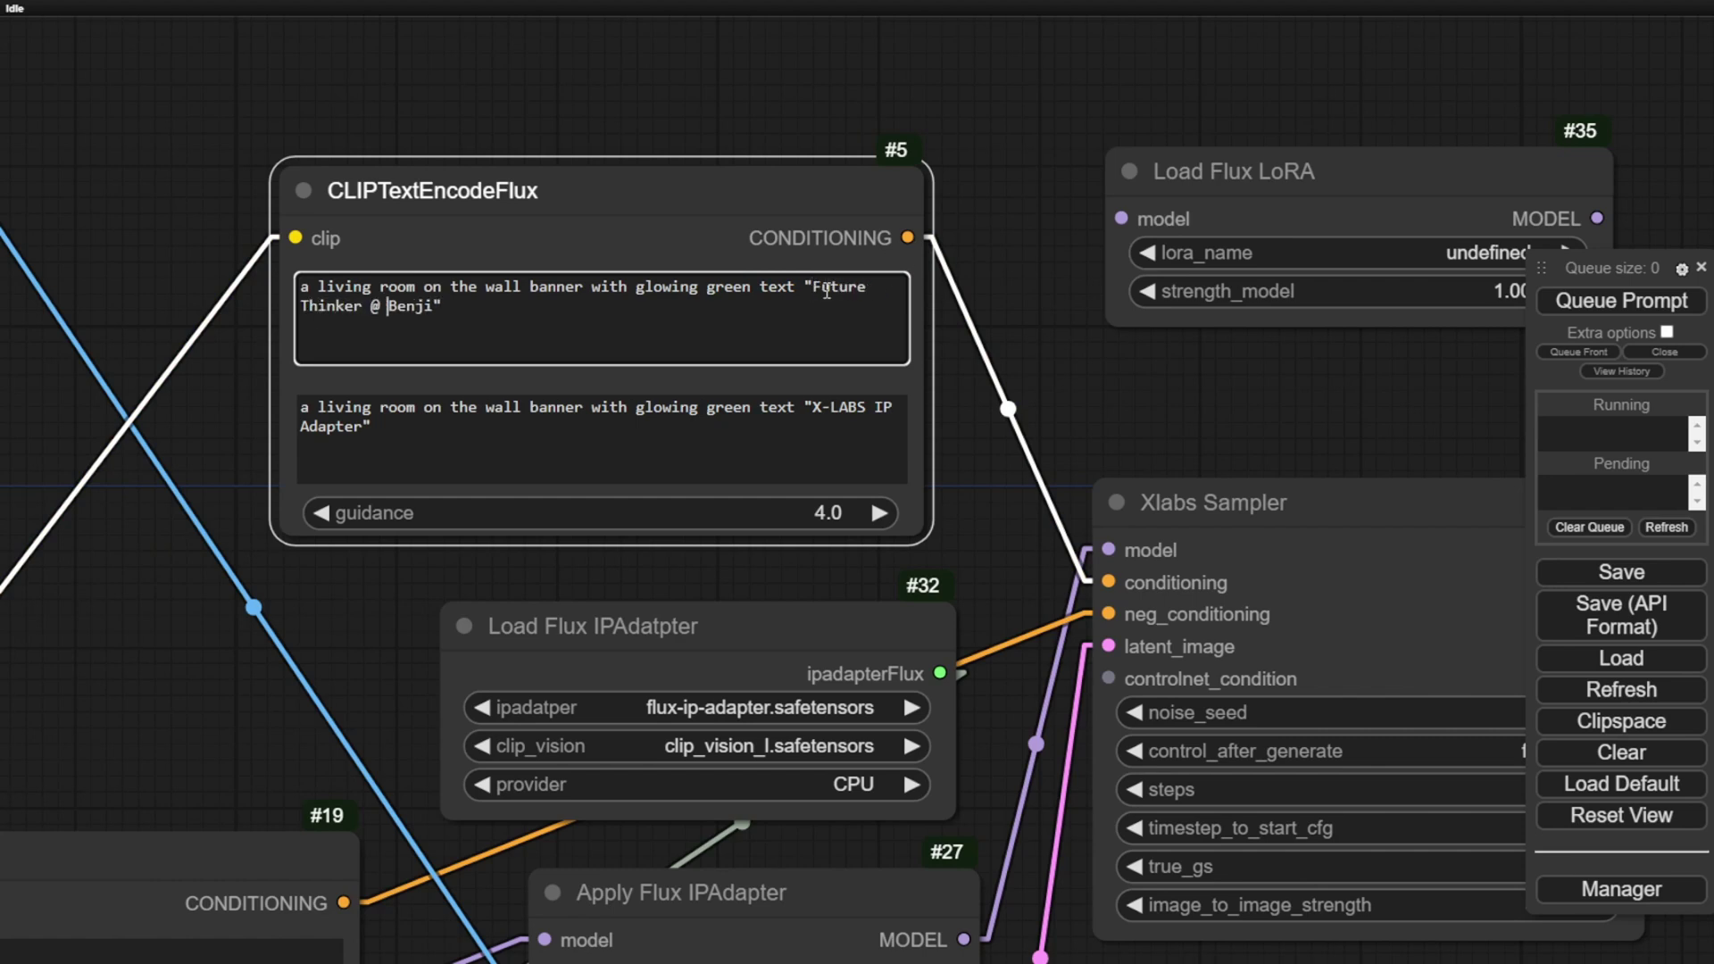
pyautogui.moveTo(432, 308); pyautogui.dragTo(814, 290)
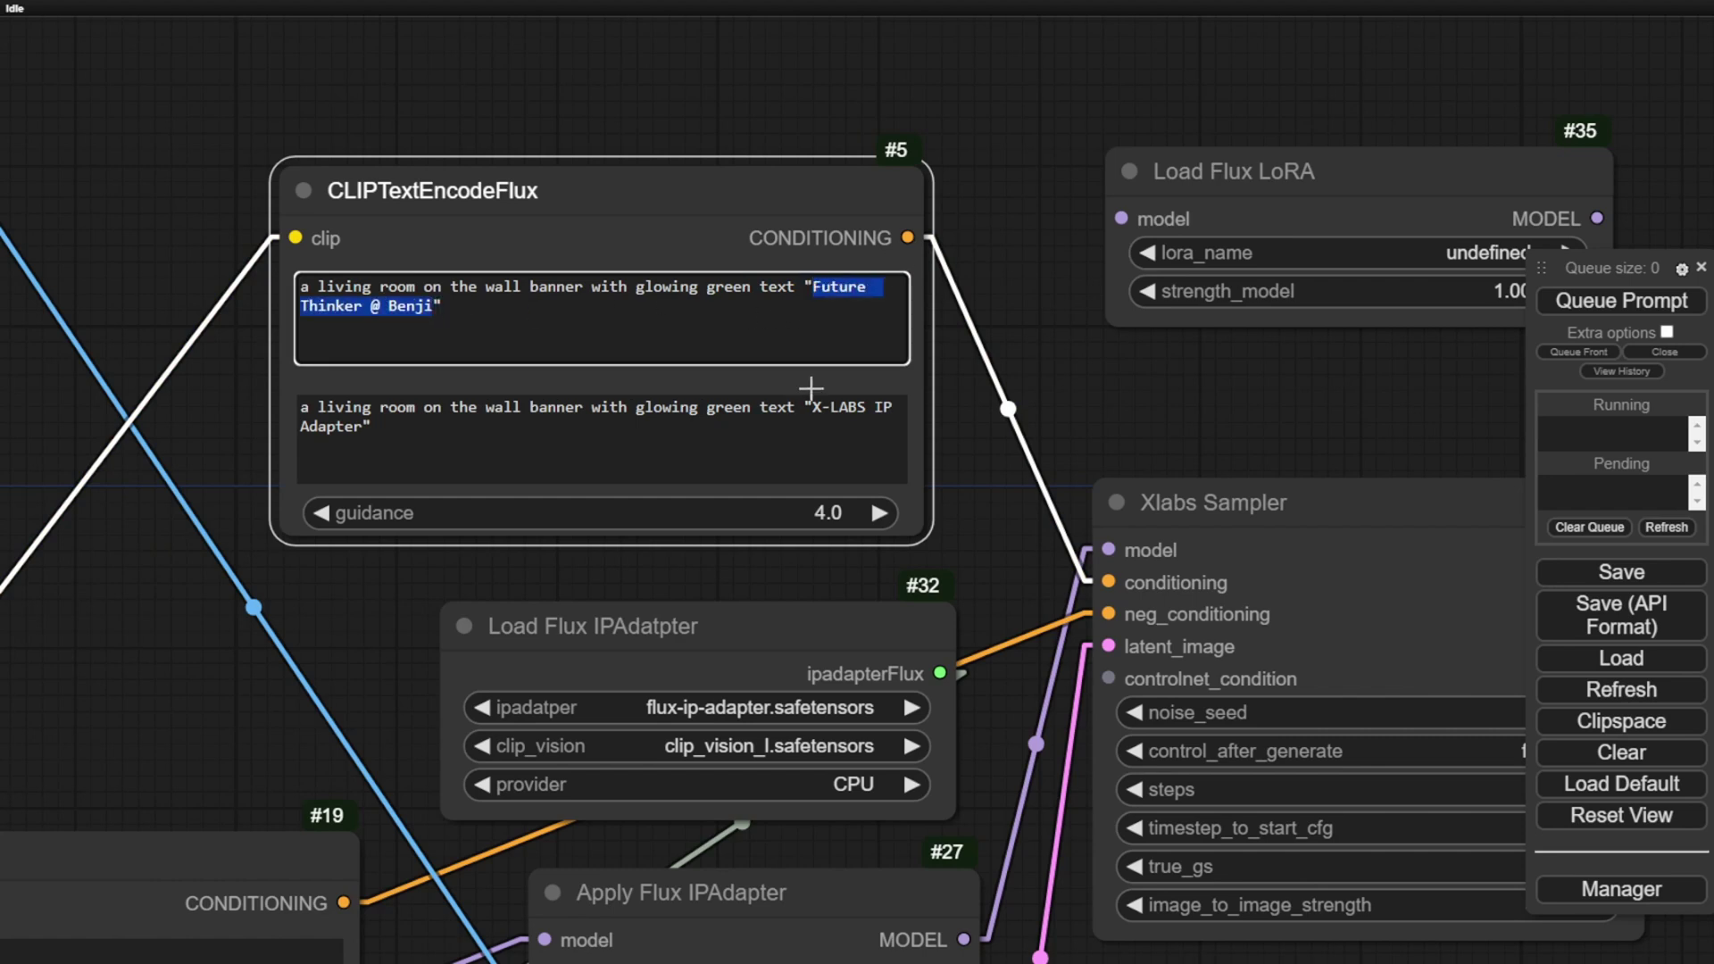
# - Copy the first prompt's text and paste it over 'X-LABS IP Adapter' in the second prompt
pyautogui.moveTo(813, 409); pyautogui.dragTo(471, 432)
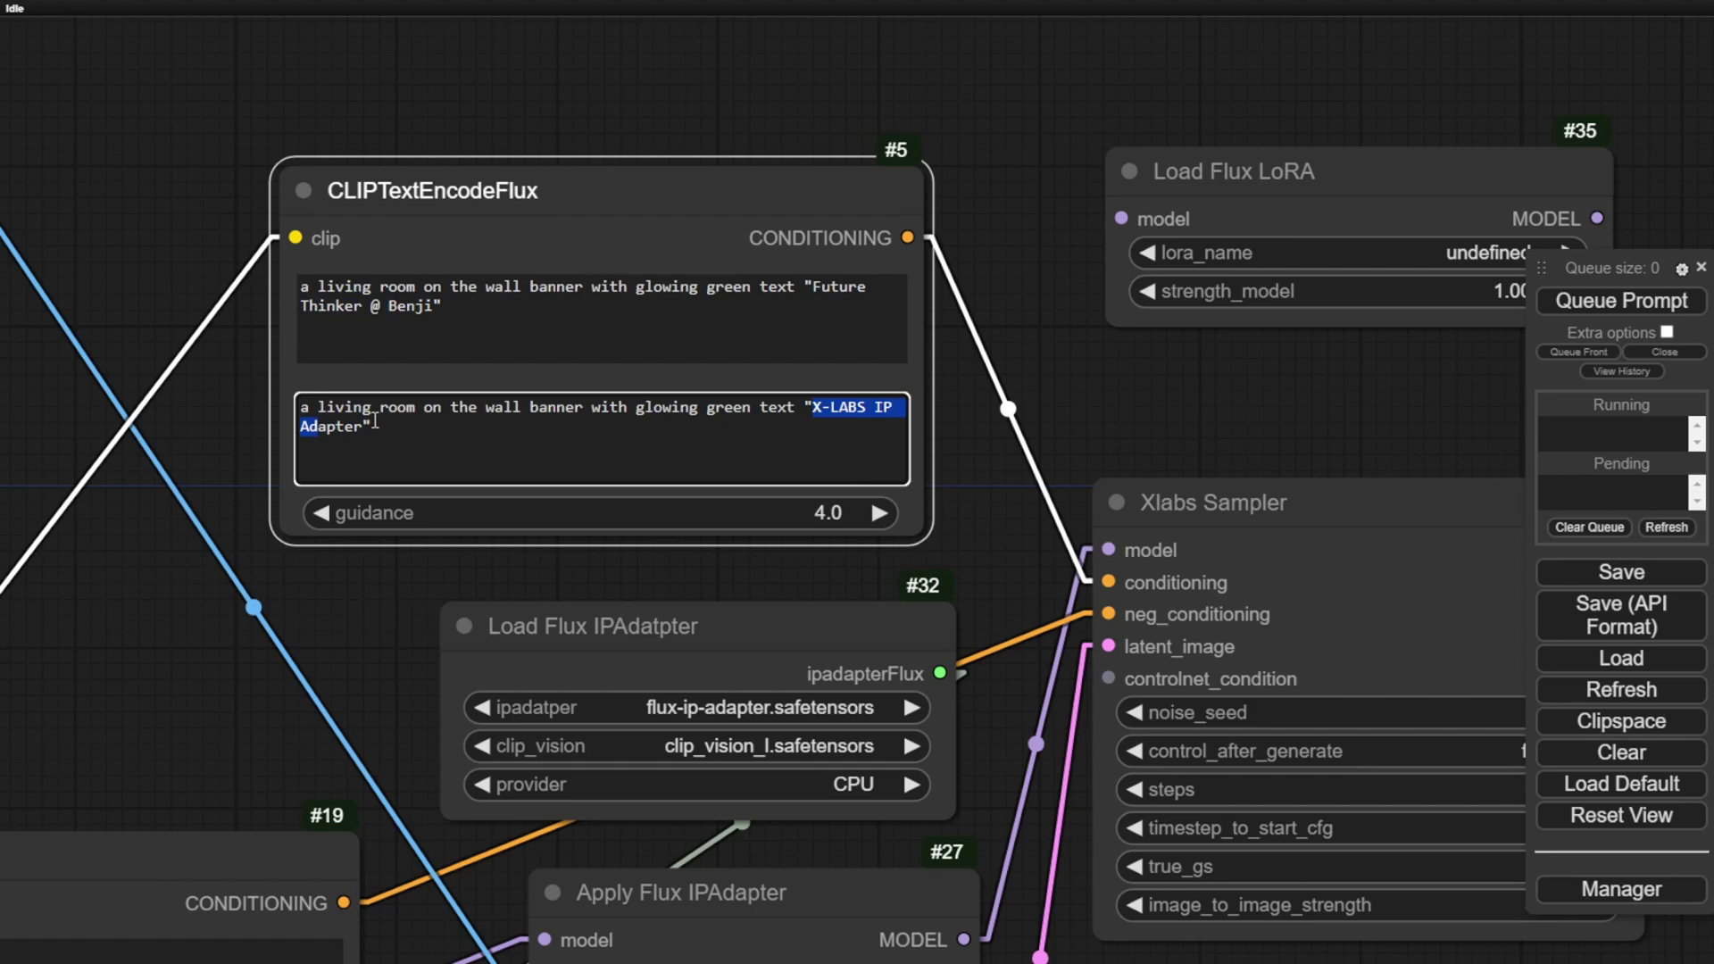
pyautogui.click(452, 353)
pyautogui.hotkey('ctrl', 'a')
pyautogui.hotkey('ctrl', 'c')
pyautogui.click(442, 419)
pyautogui.hotkey('ctrl', 'a')
pyautogui.hotkey('ctrl', 'v')
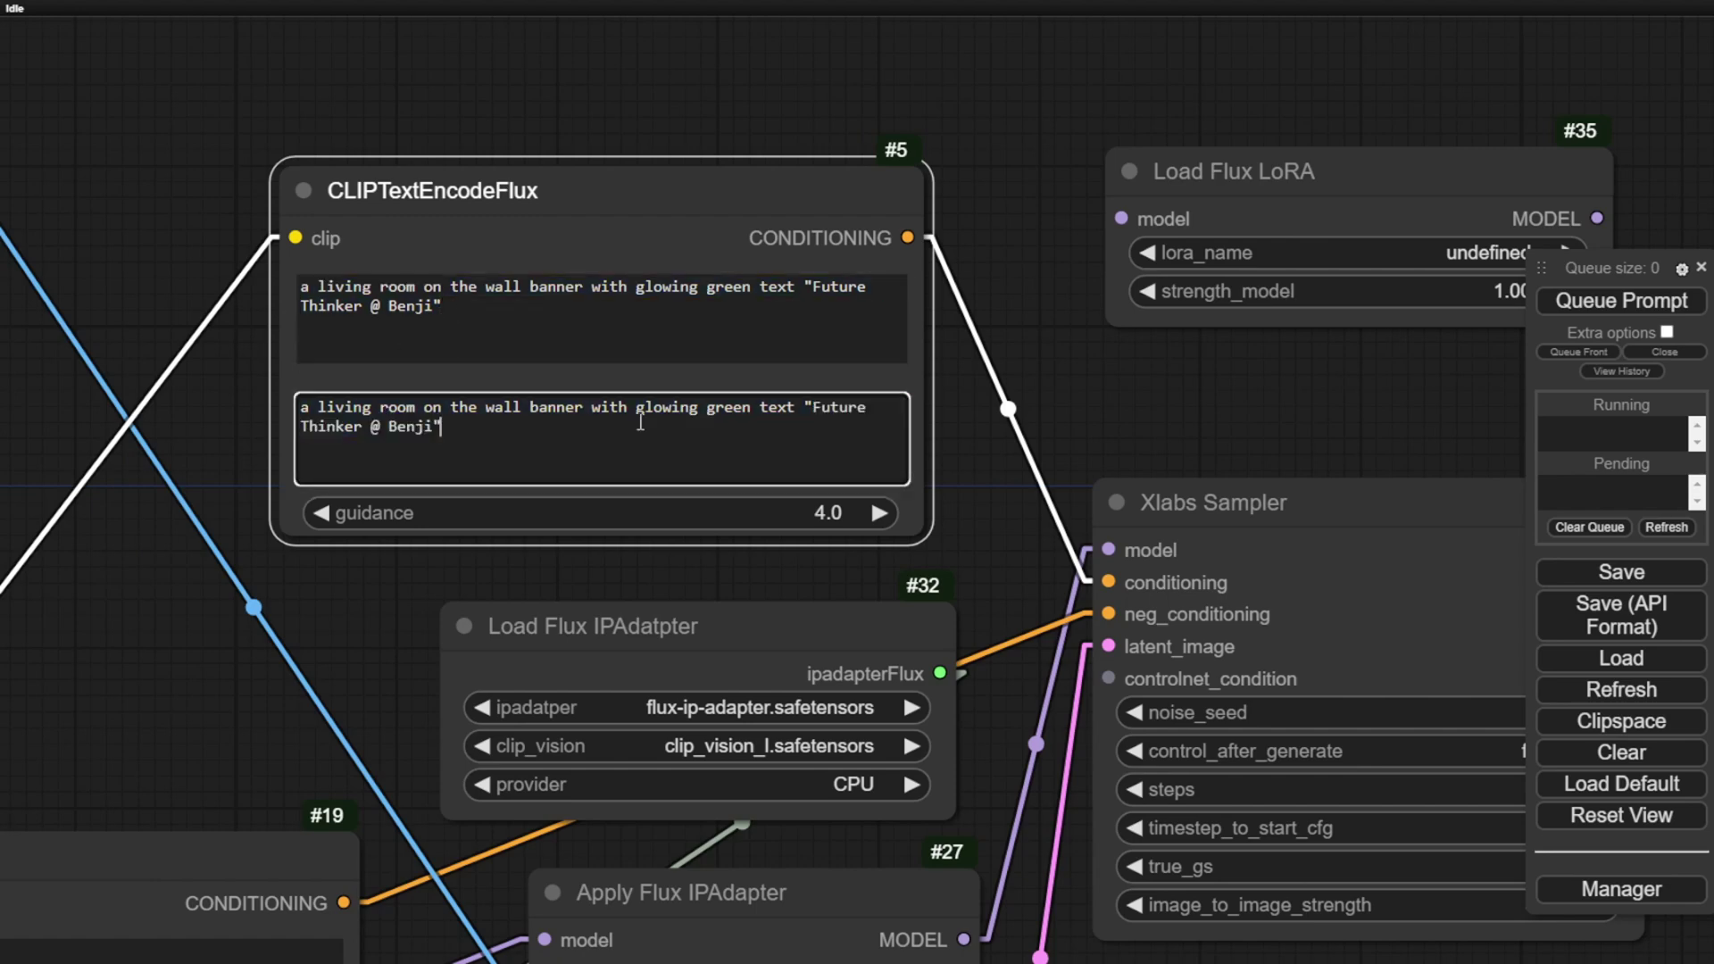
pyautogui.scroll(-5, 1192, 405)
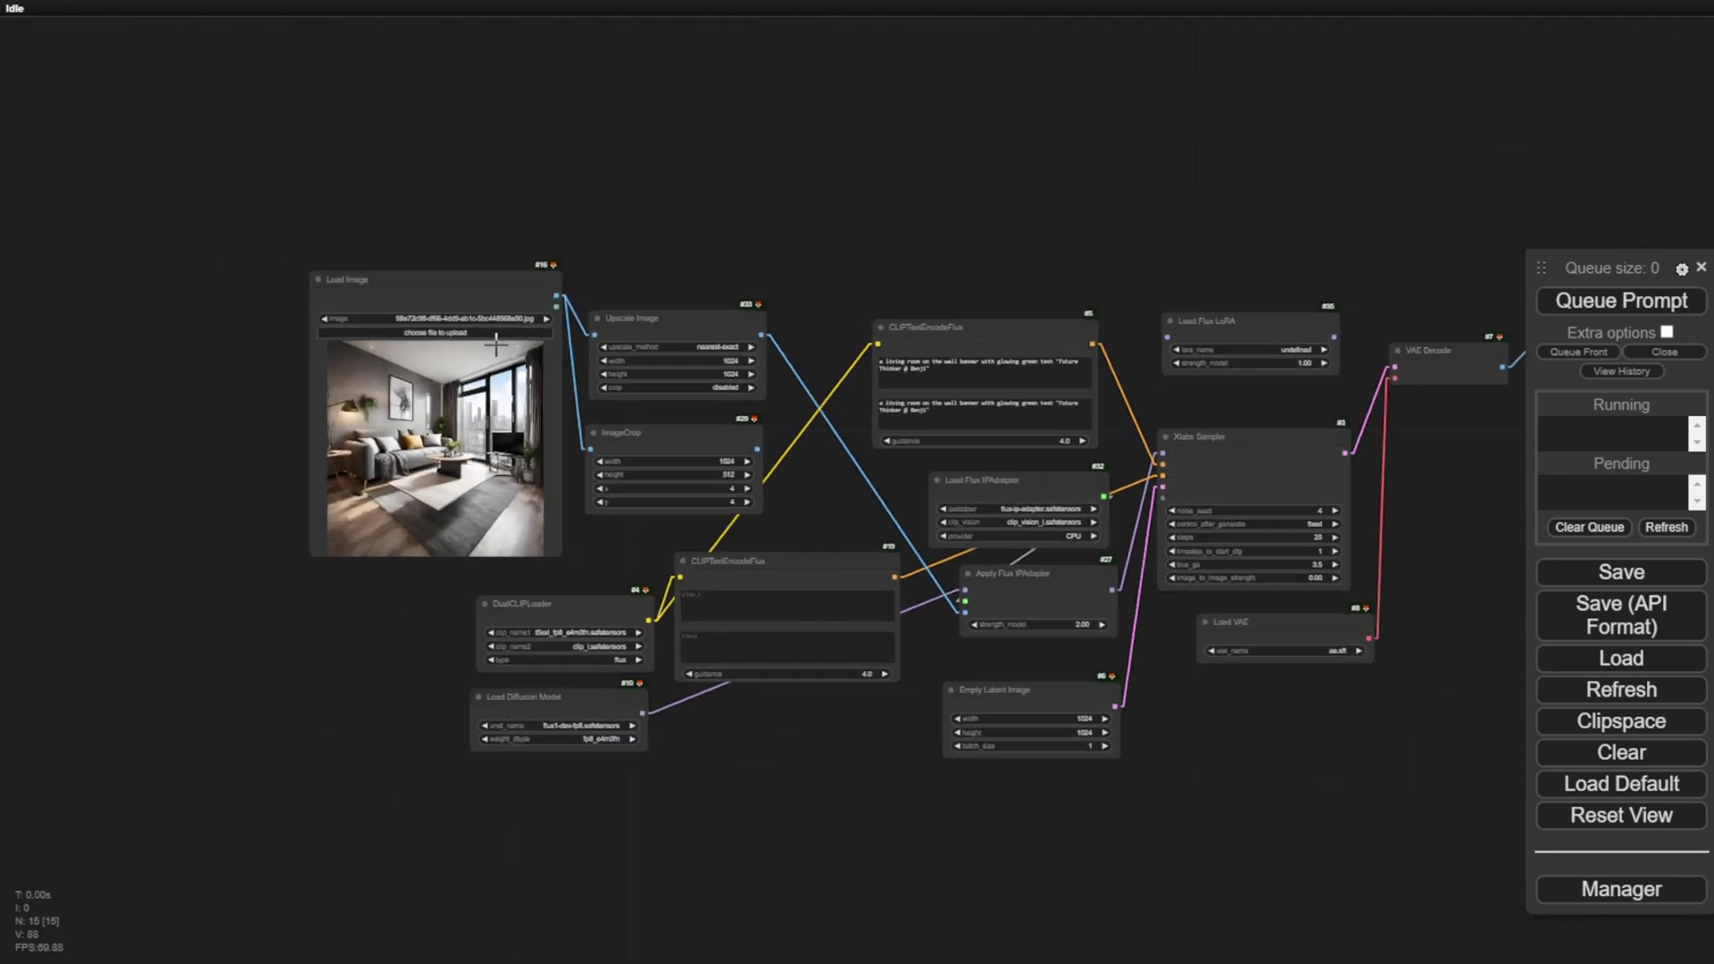
# - Move the Preview Image node beside the Xlabs Sampler and pan the graph to show the nodes
pyautogui.scroll(2, 383, 500)
pyautogui.scroll(3, 375, 525)
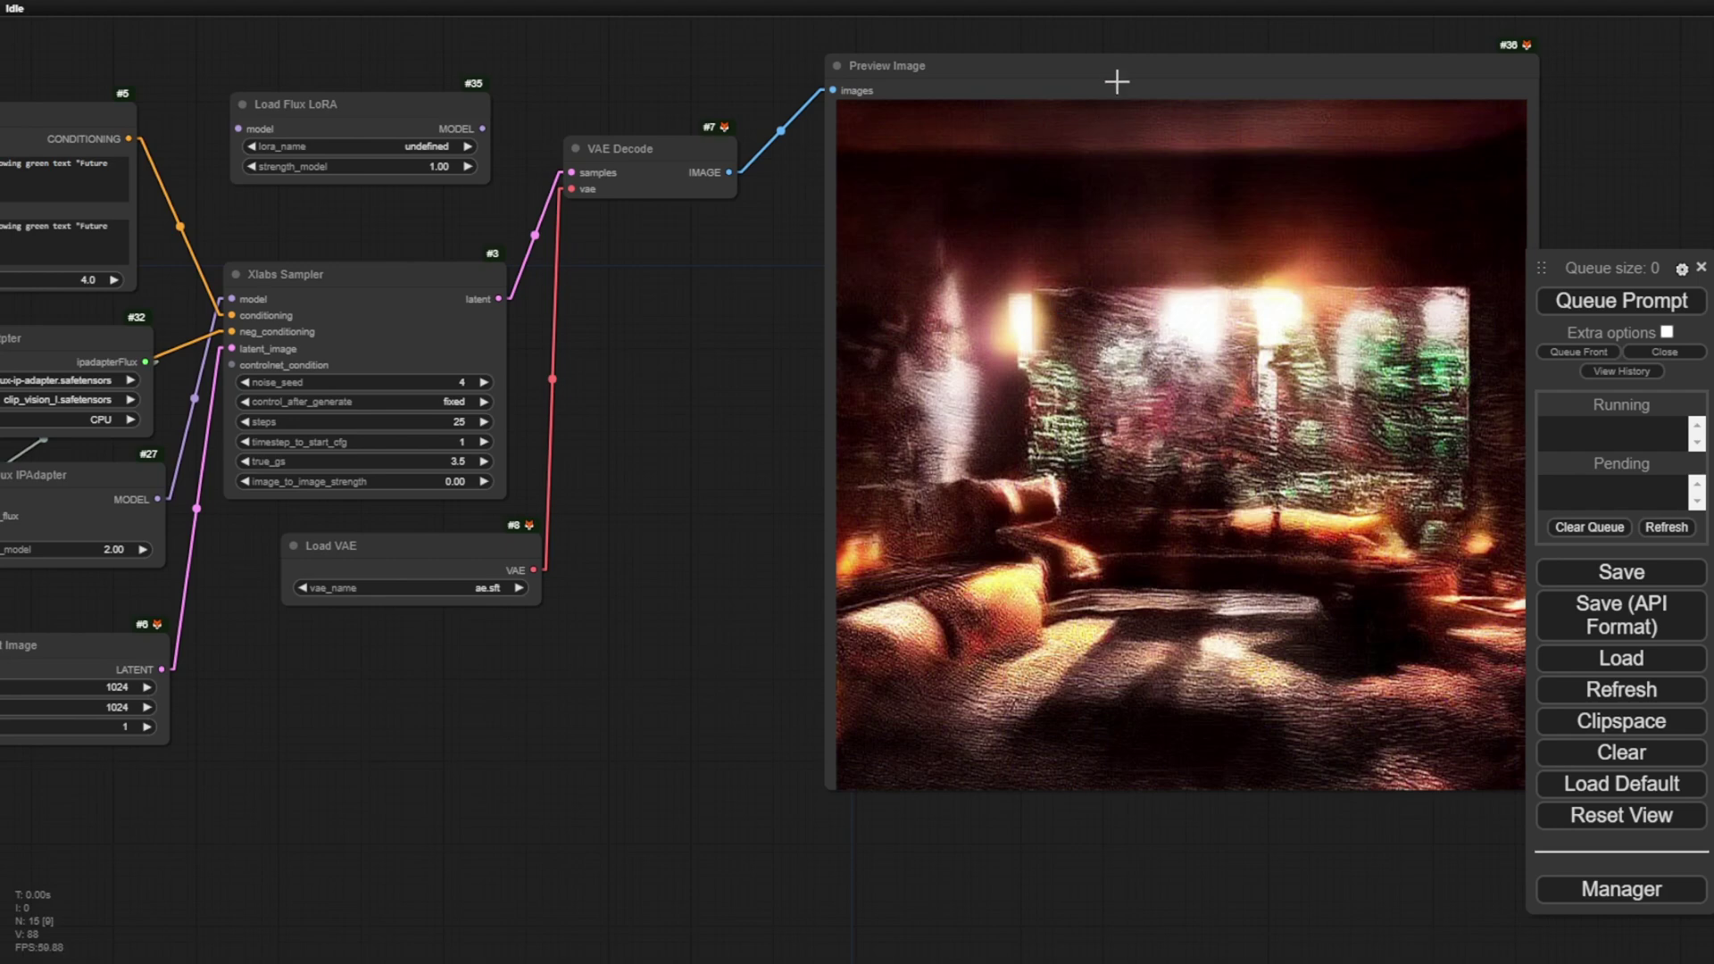
pyautogui.moveTo(1117, 77); pyautogui.dragTo(899, 249)
pyautogui.scroll(-3, 930, 156)
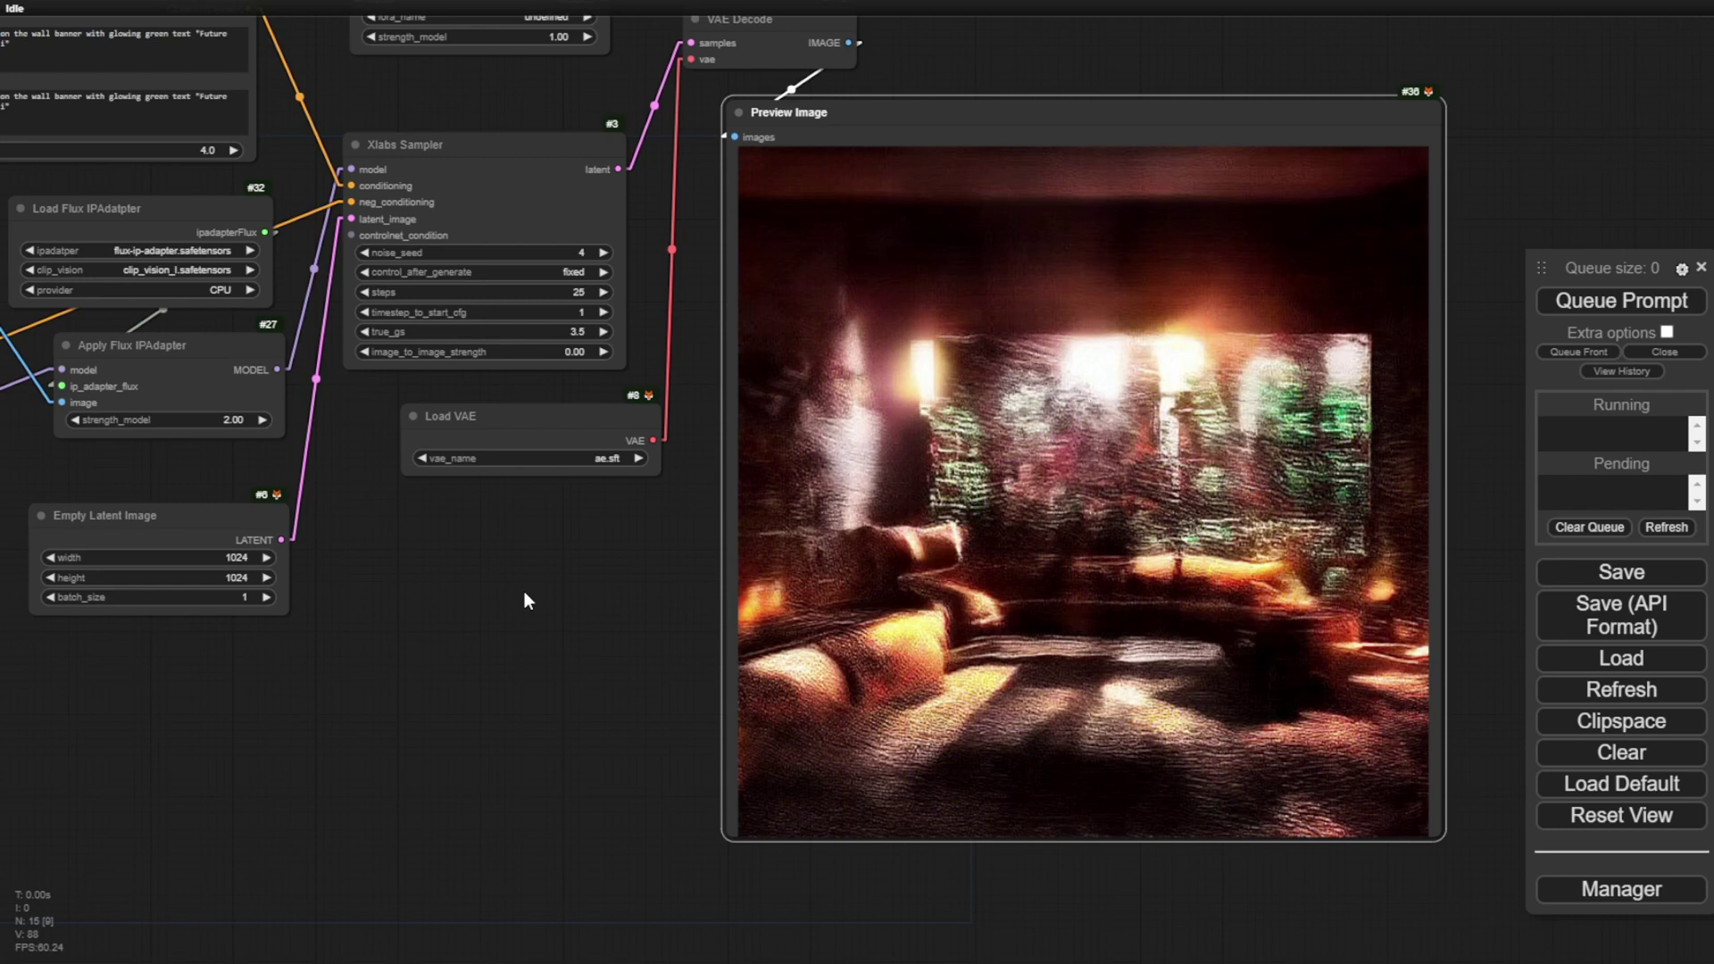
pyautogui.moveTo(523, 591); pyautogui.dragTo(625, 608)
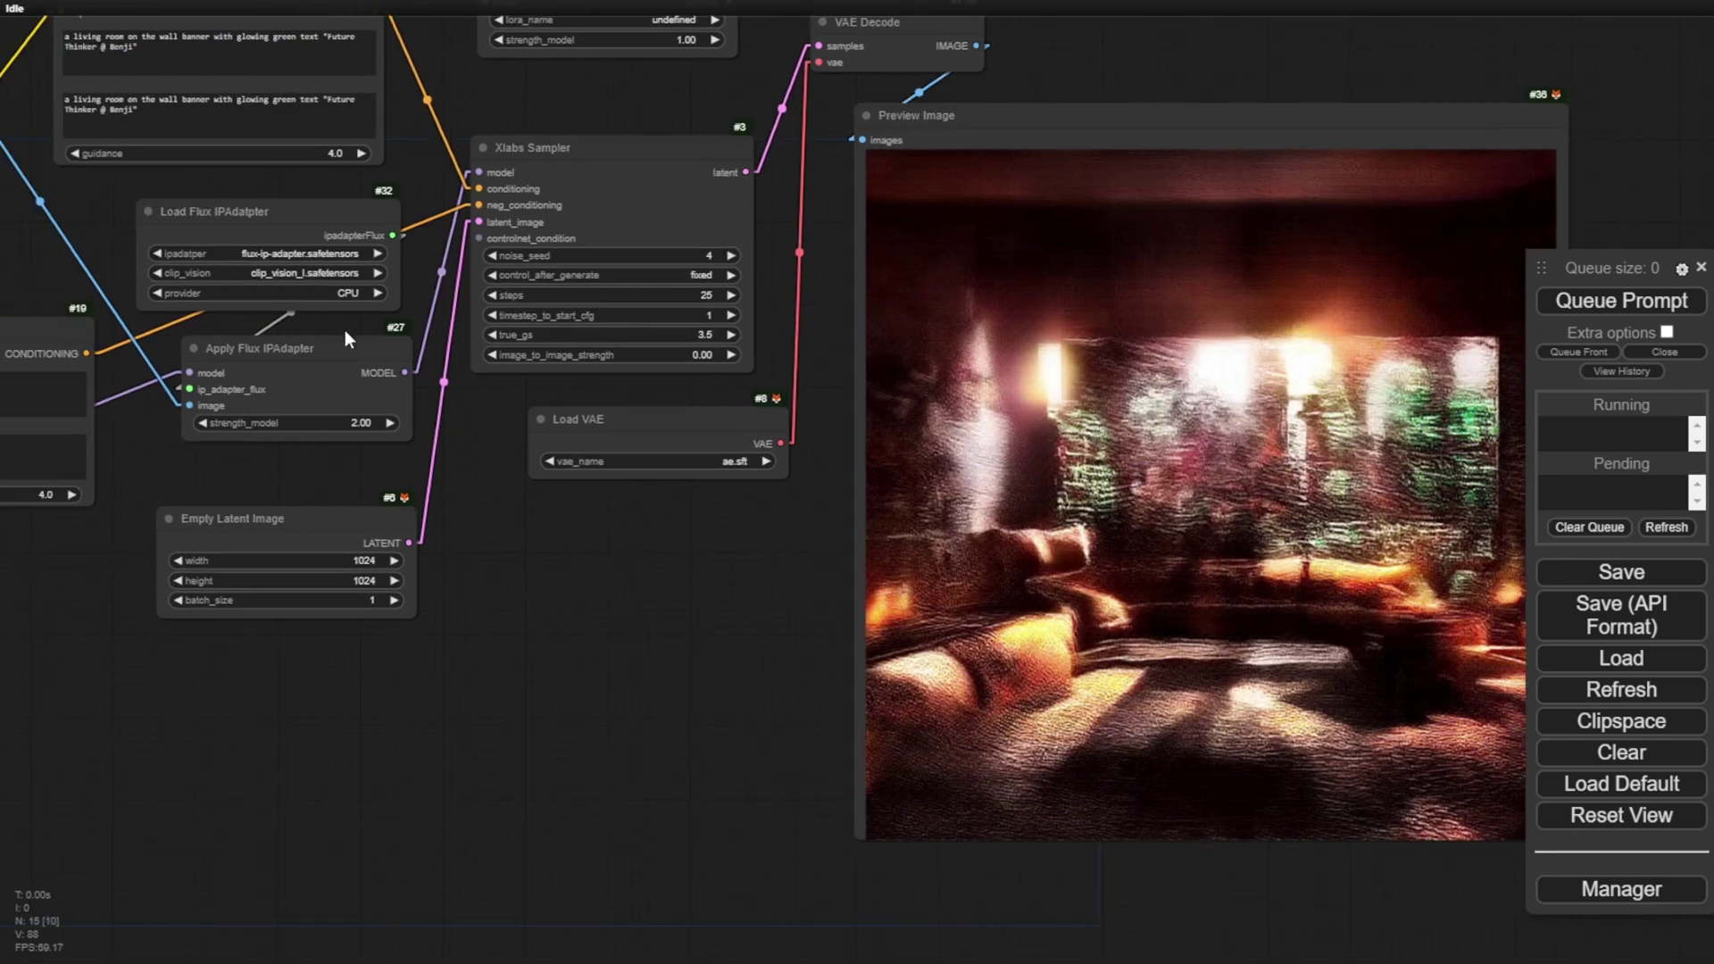
# - Queue the Future Thinker run and compare the Load Image reference with the Preview Image result
pyautogui.hotkey('ctrl', 'Return')
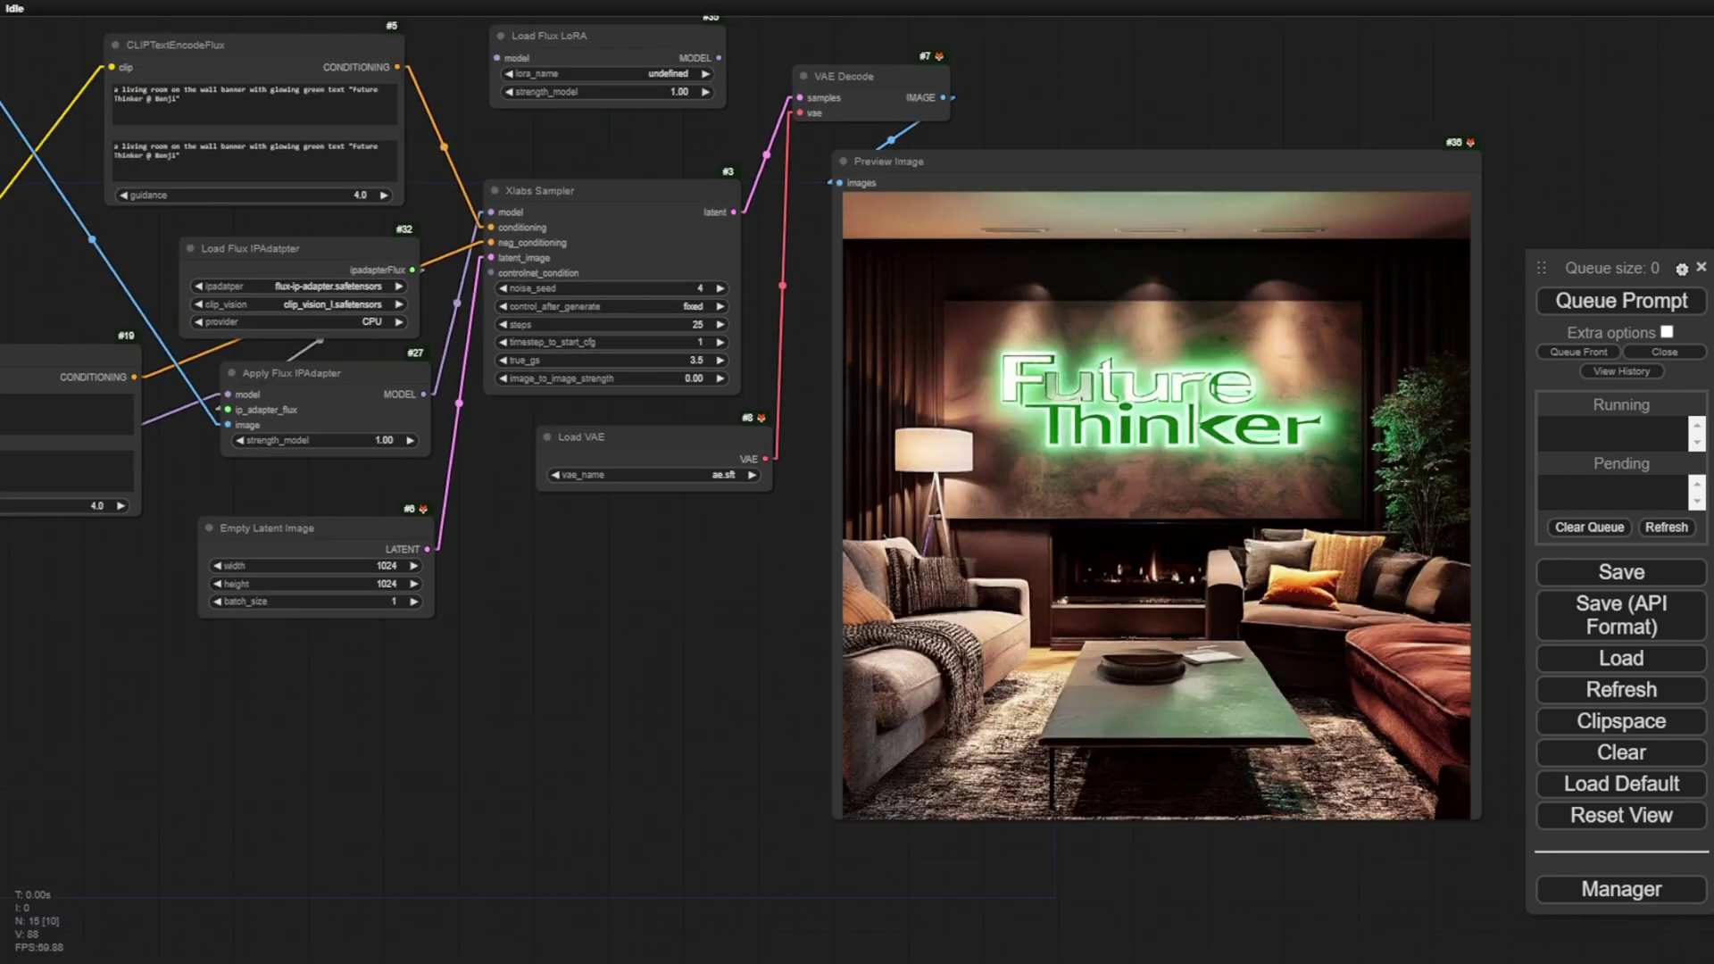
pyautogui.scroll(2, 638, 647)
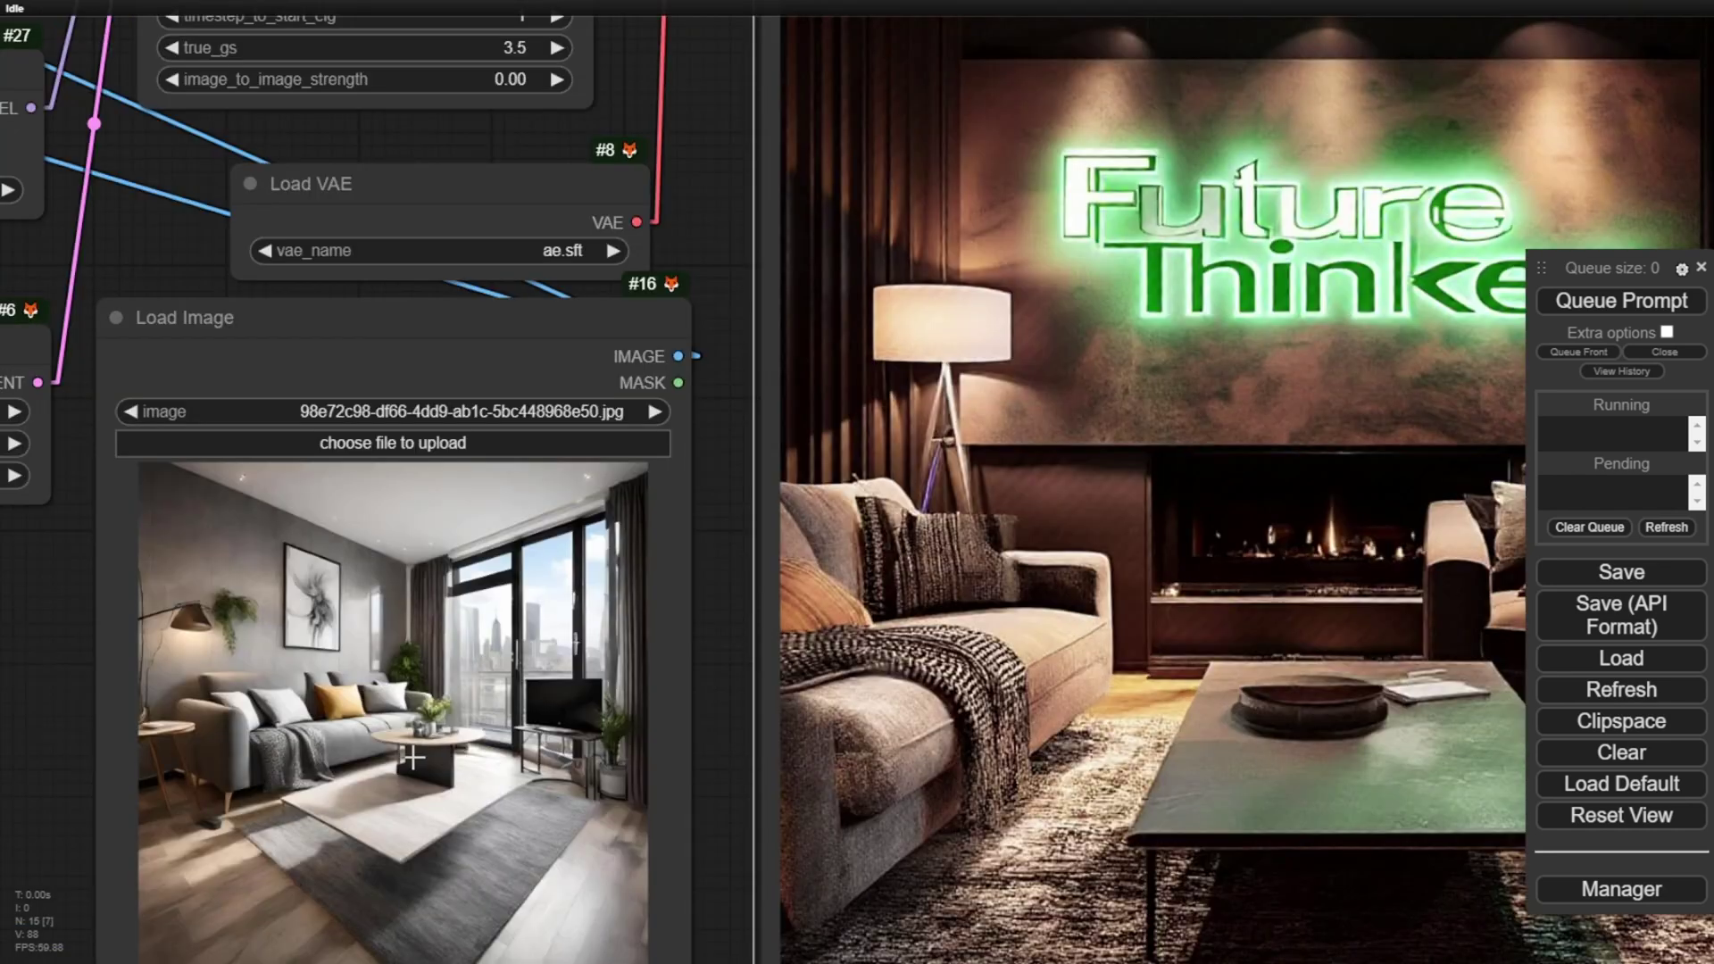
pyautogui.scroll(5, 412, 758)
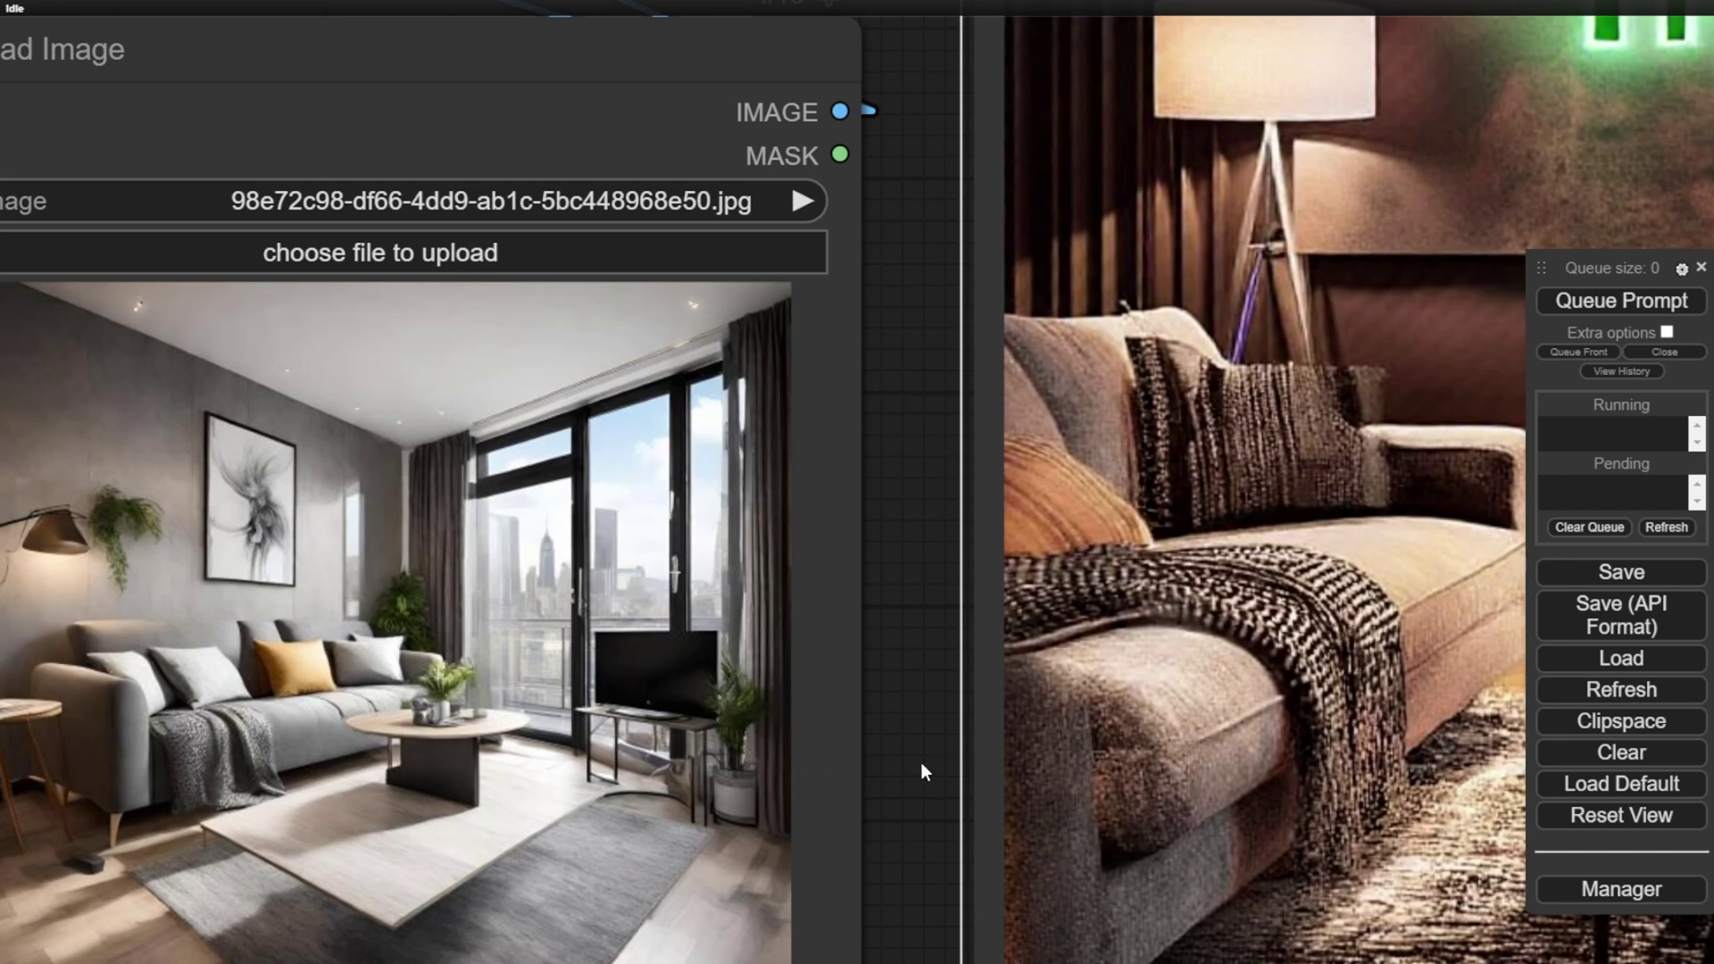
pyautogui.scroll(-2, 919, 765)
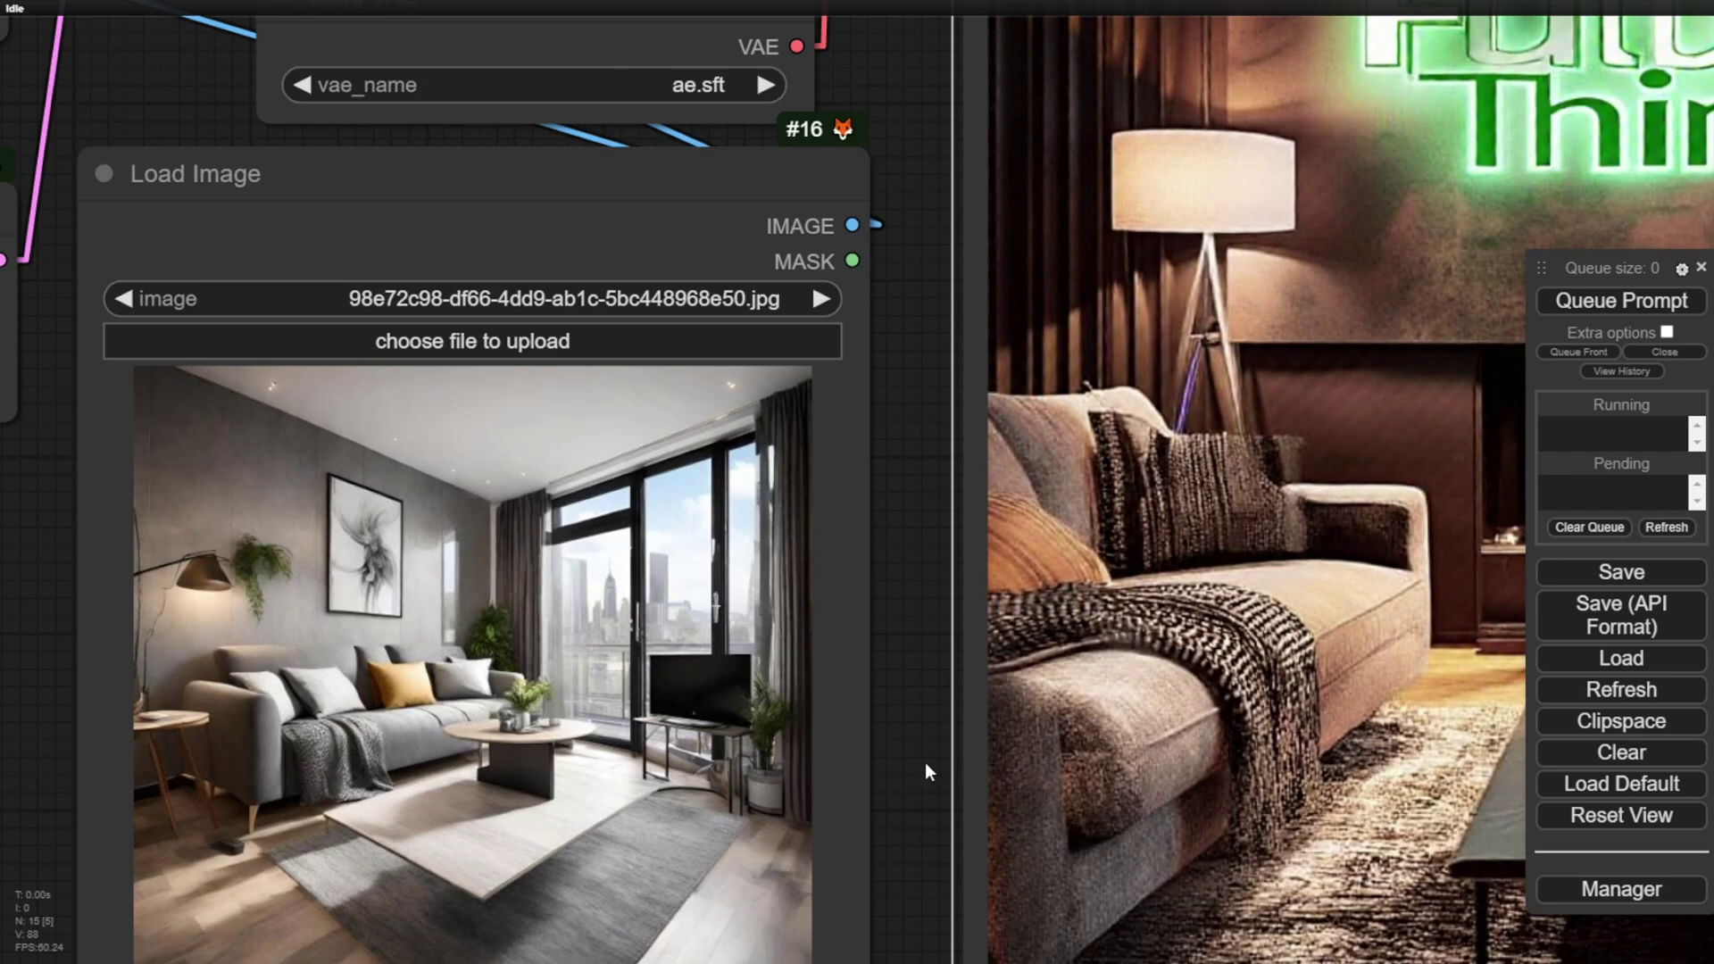
pyautogui.moveTo(918, 757); pyautogui.dragTo(431, 814)
pyautogui.scroll(-2, 616, 862)
# - Set the Xlabs Sampler to 50 steps with a randomized seed and queue another generation
pyautogui.moveTo(491, 223); pyautogui.dragTo(536, 393)
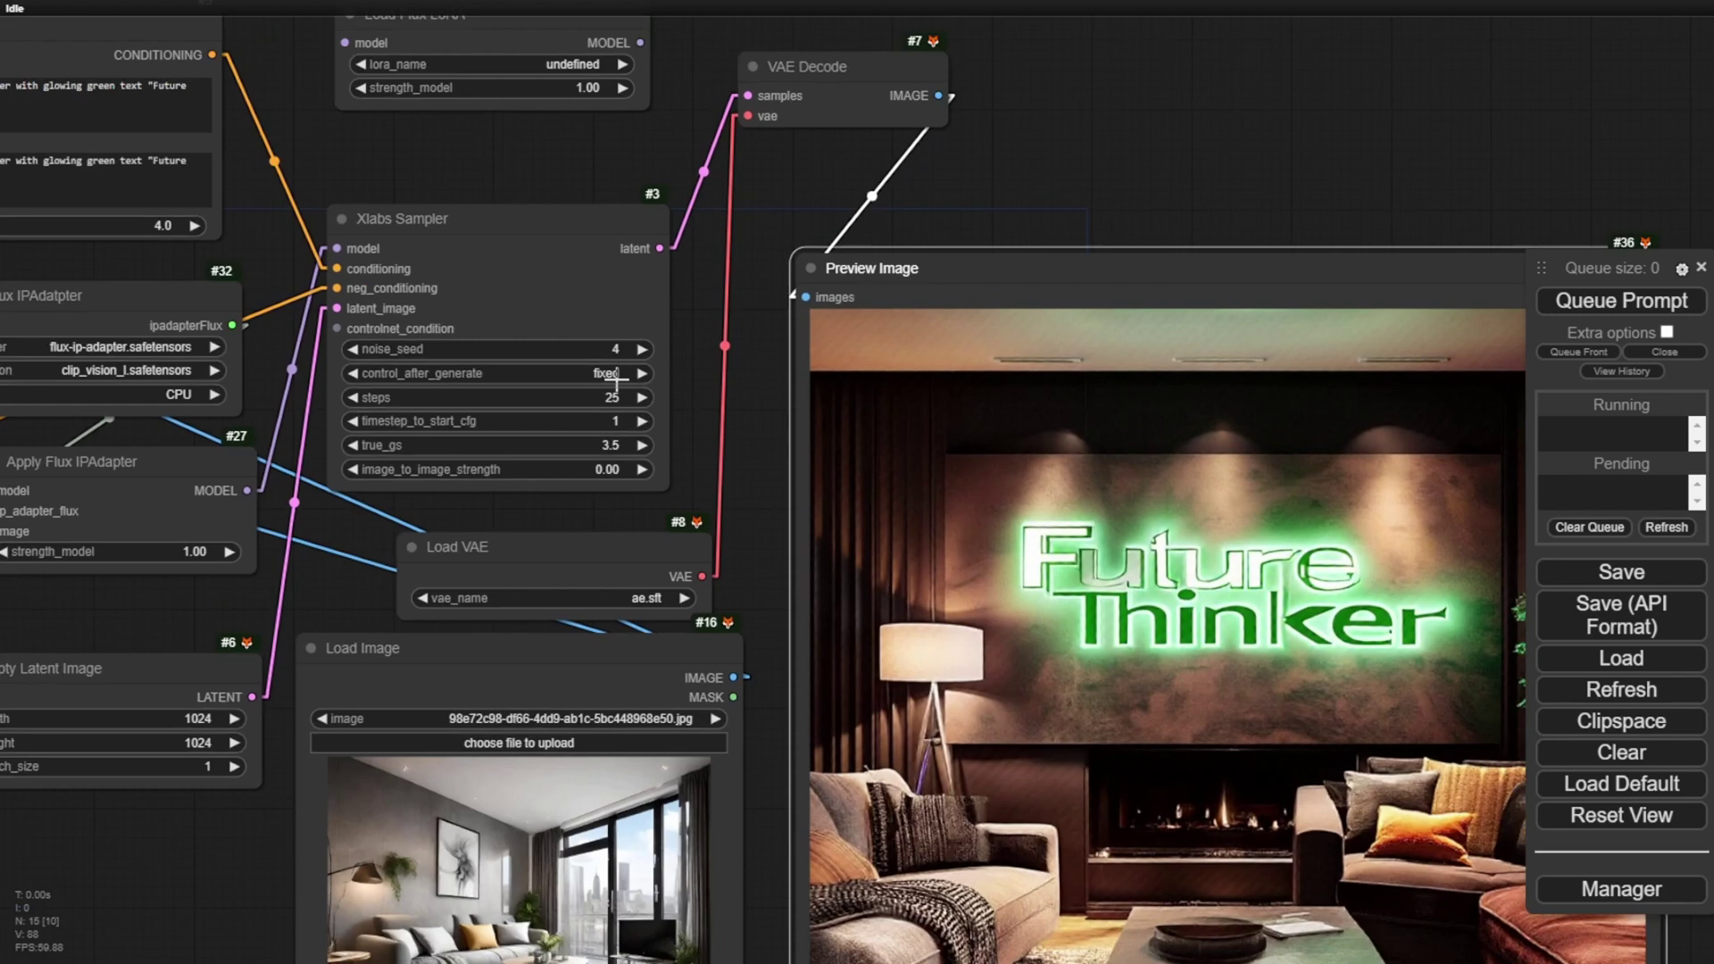
pyautogui.scroll(3, 531, 401)
pyautogui.click(531, 402)
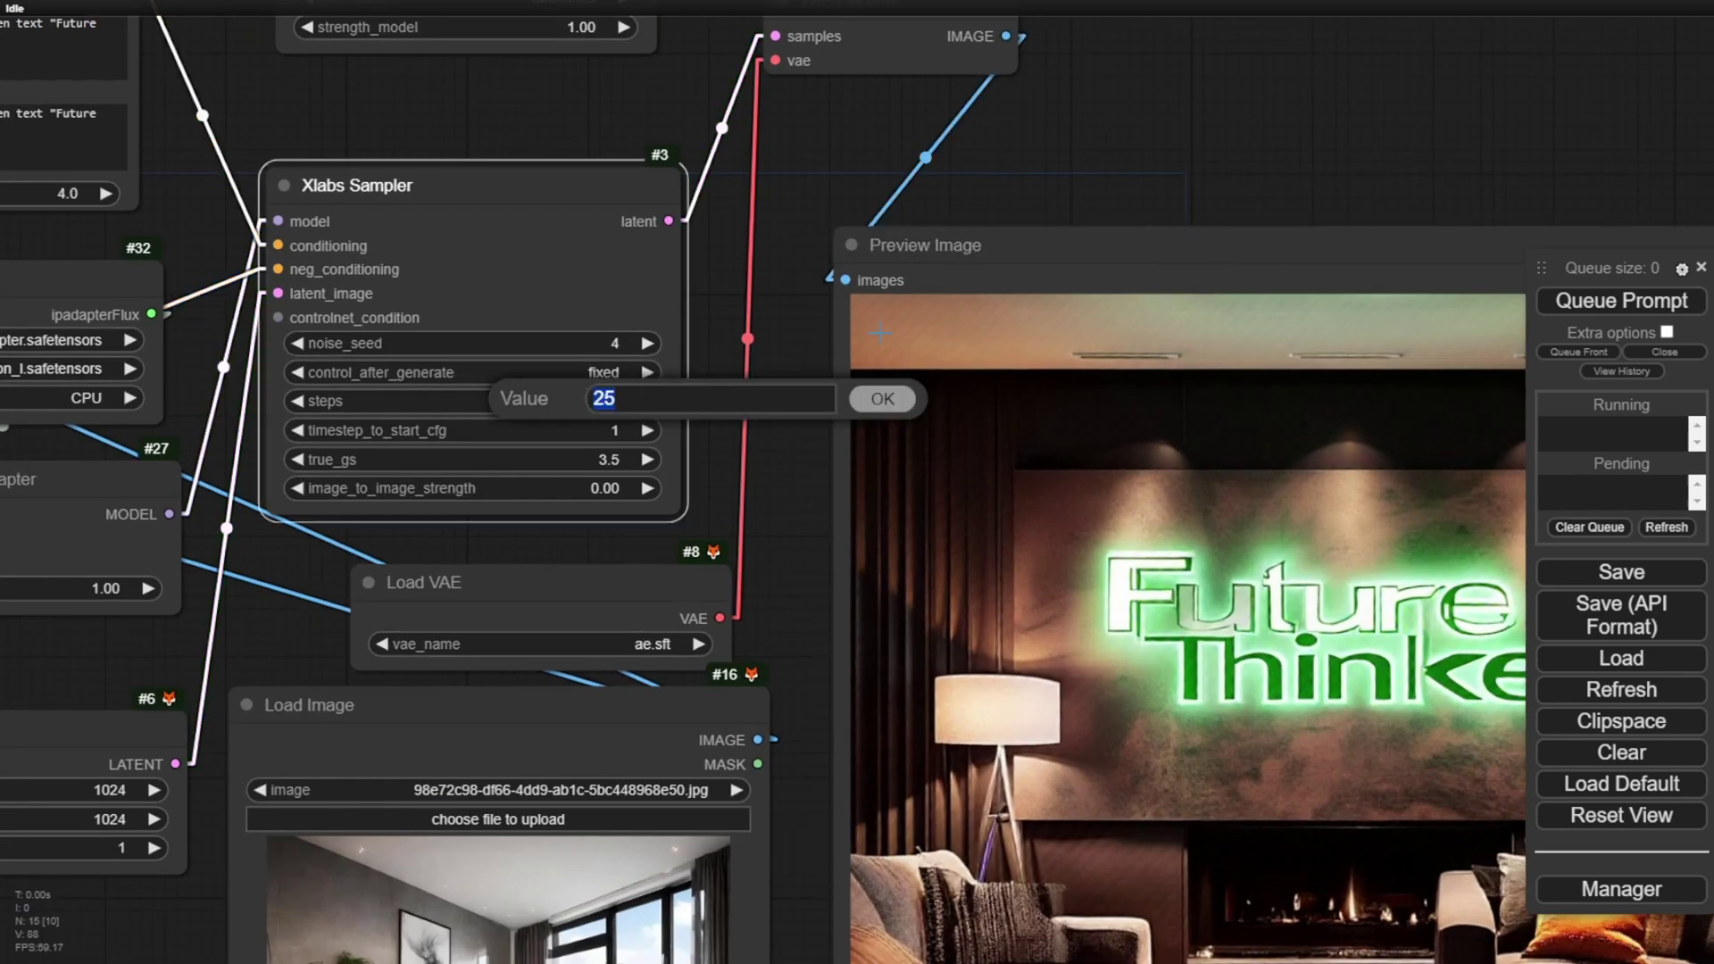
pyautogui.write('5')
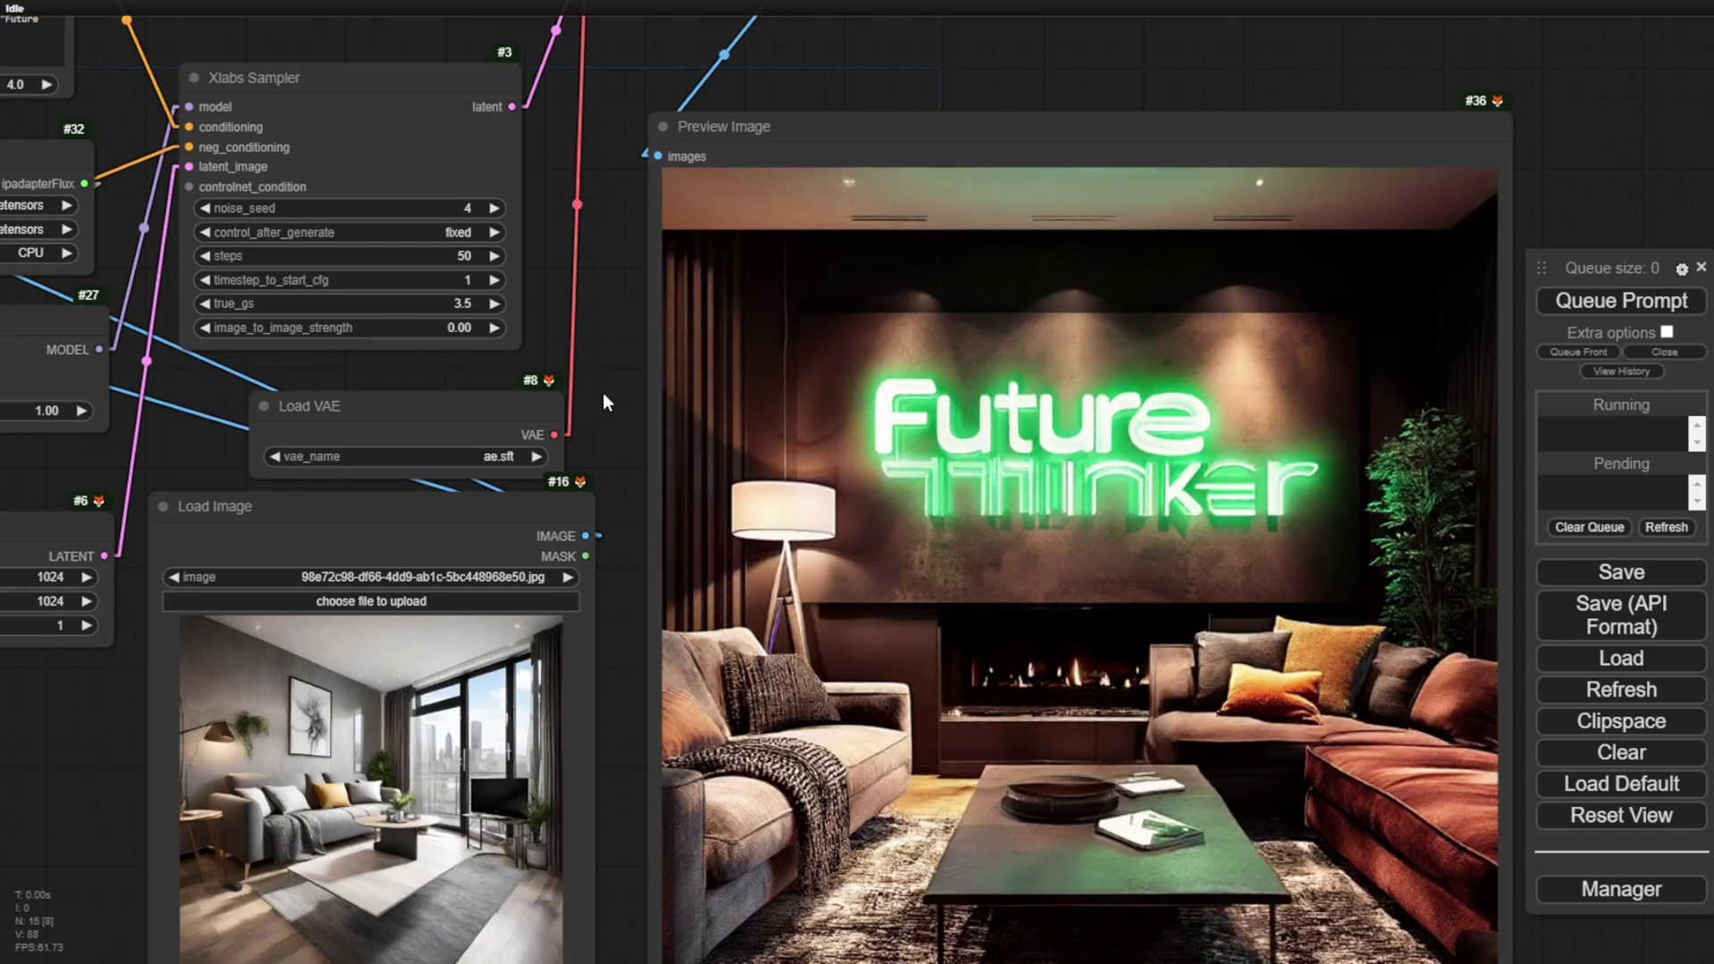
pyautogui.hotkey('ctrl', 'Return')
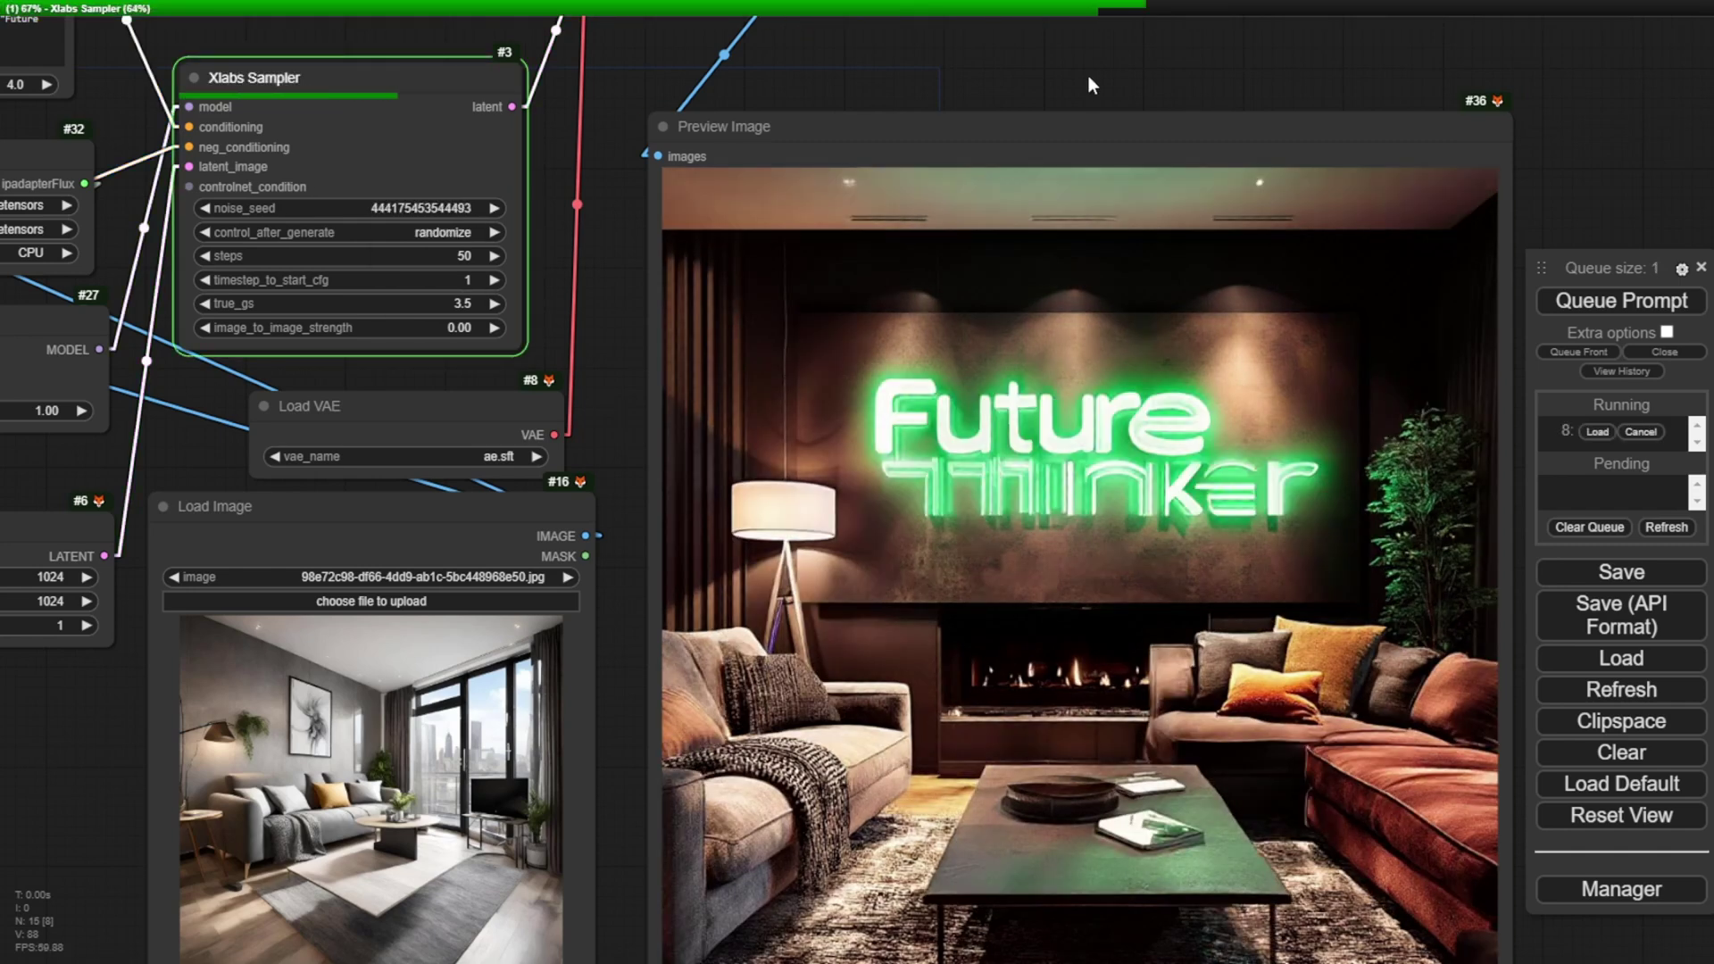
pyautogui.moveTo(735, 392); pyautogui.dragTo(705, 259)
# - Pan across the Future Thinker preview, sampler, VAE and prompt nodes to review the workflow
pyautogui.scroll(3, 437, 759)
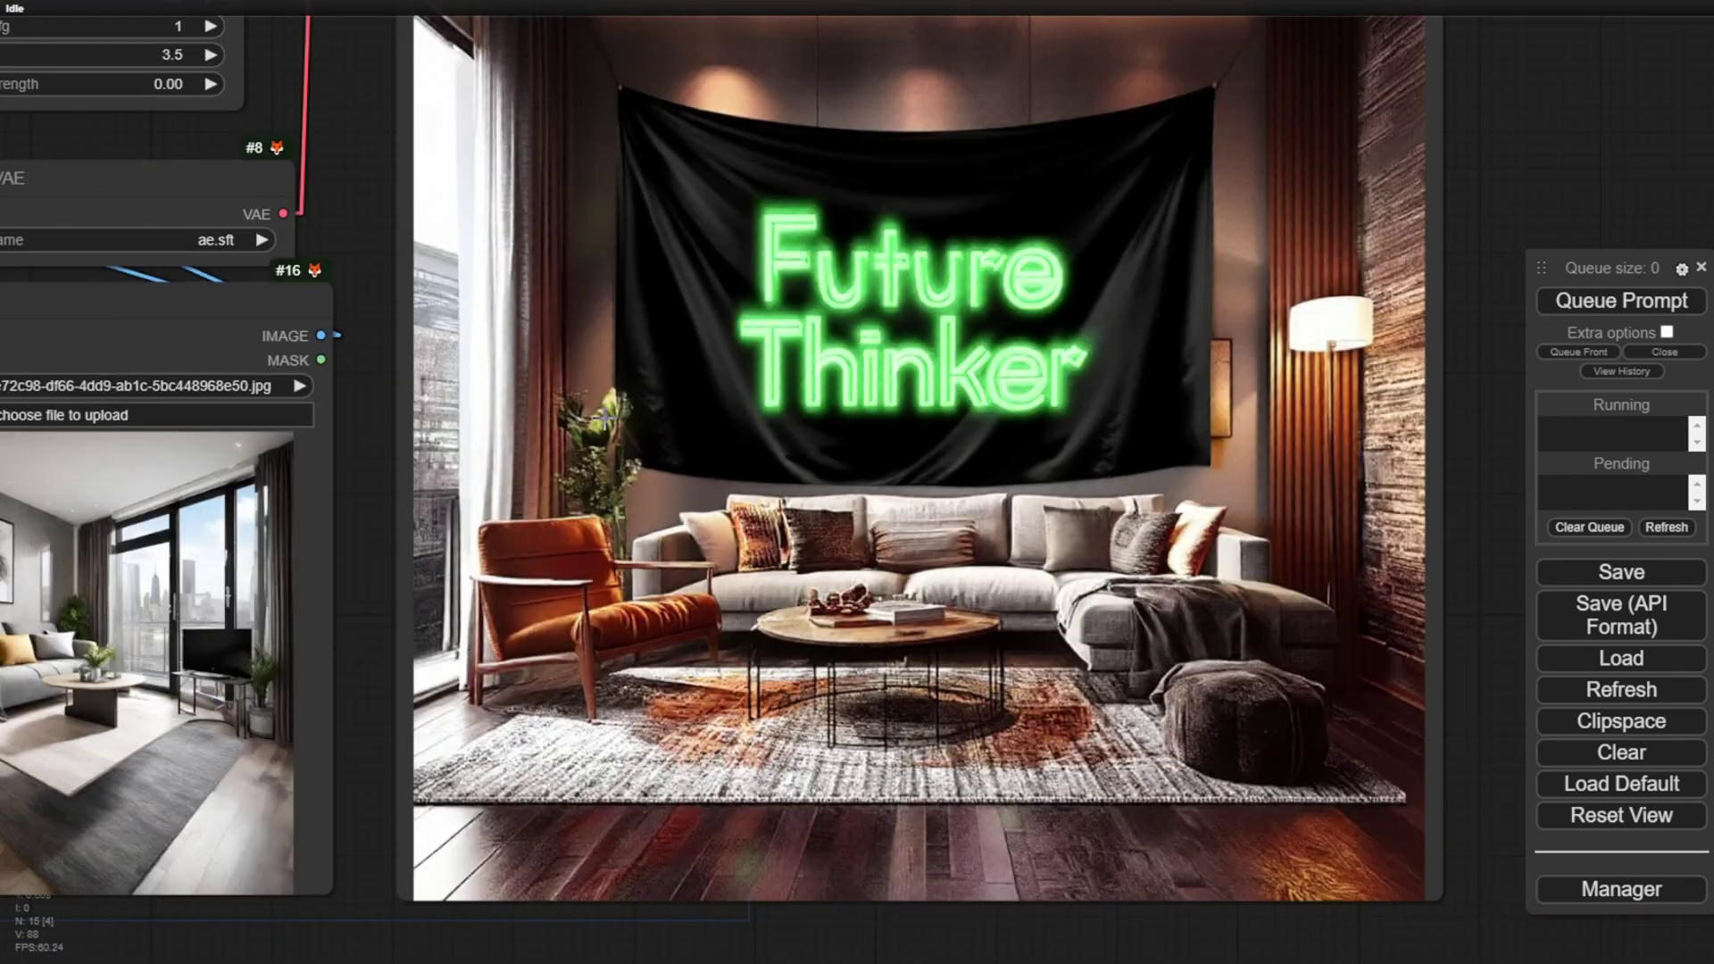
pyautogui.scroll(-3, 603, 665)
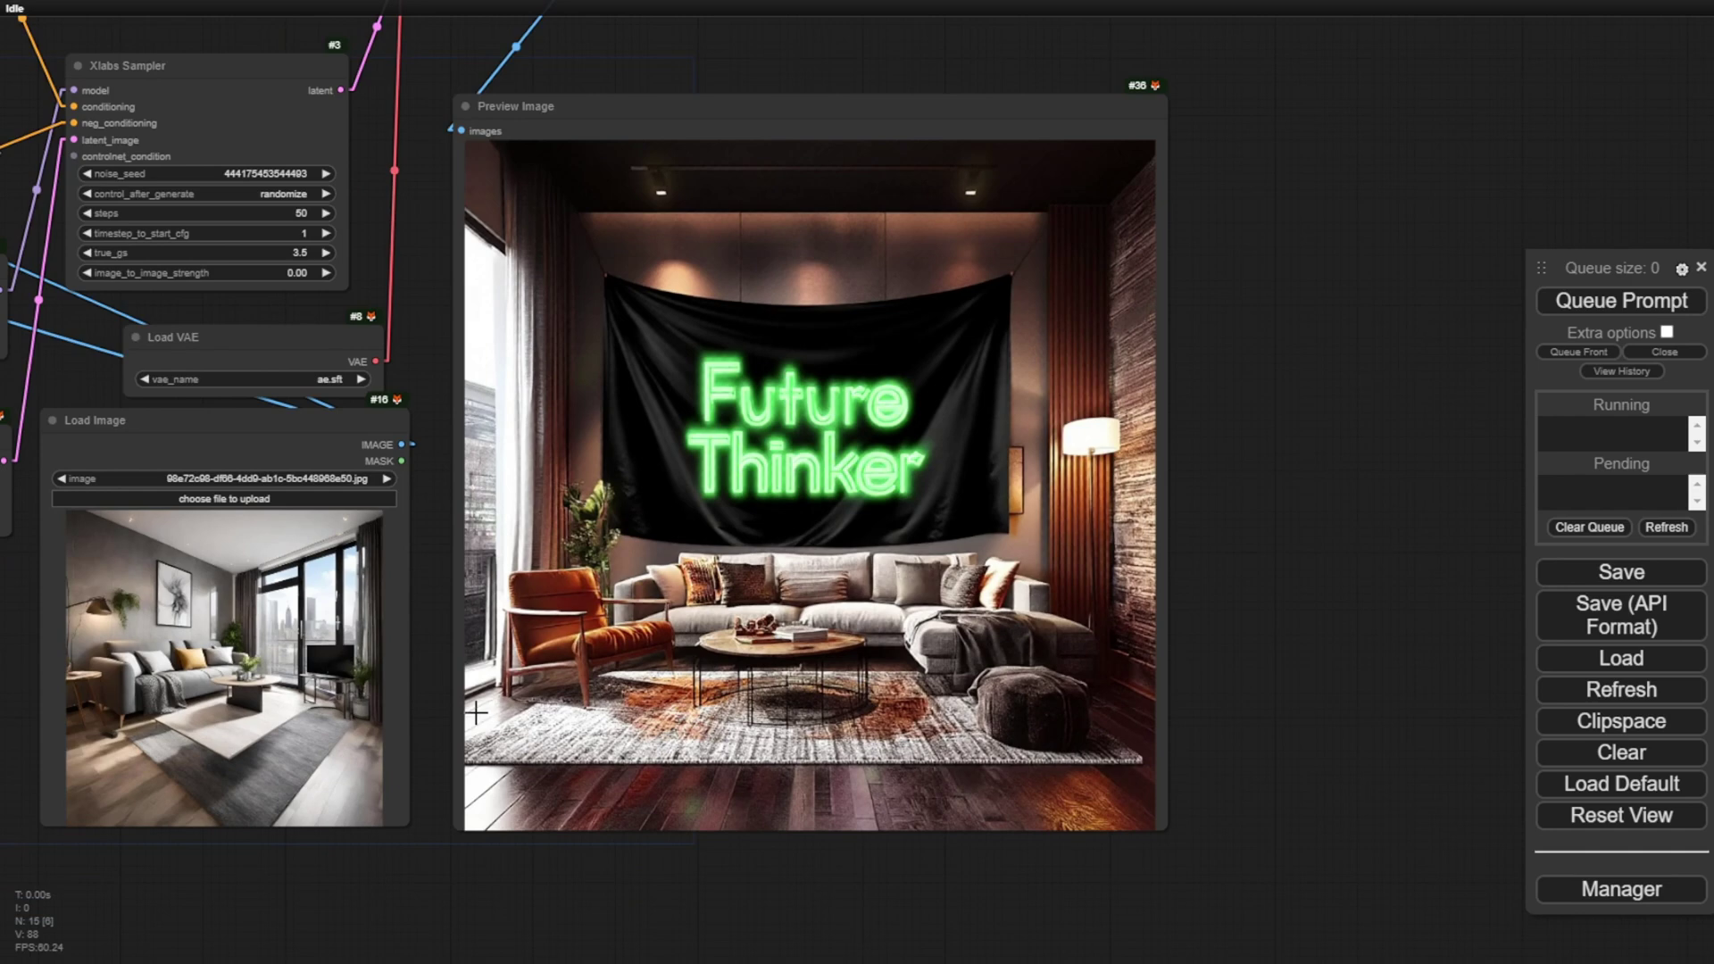
pyautogui.scroll(5, 616, 500)
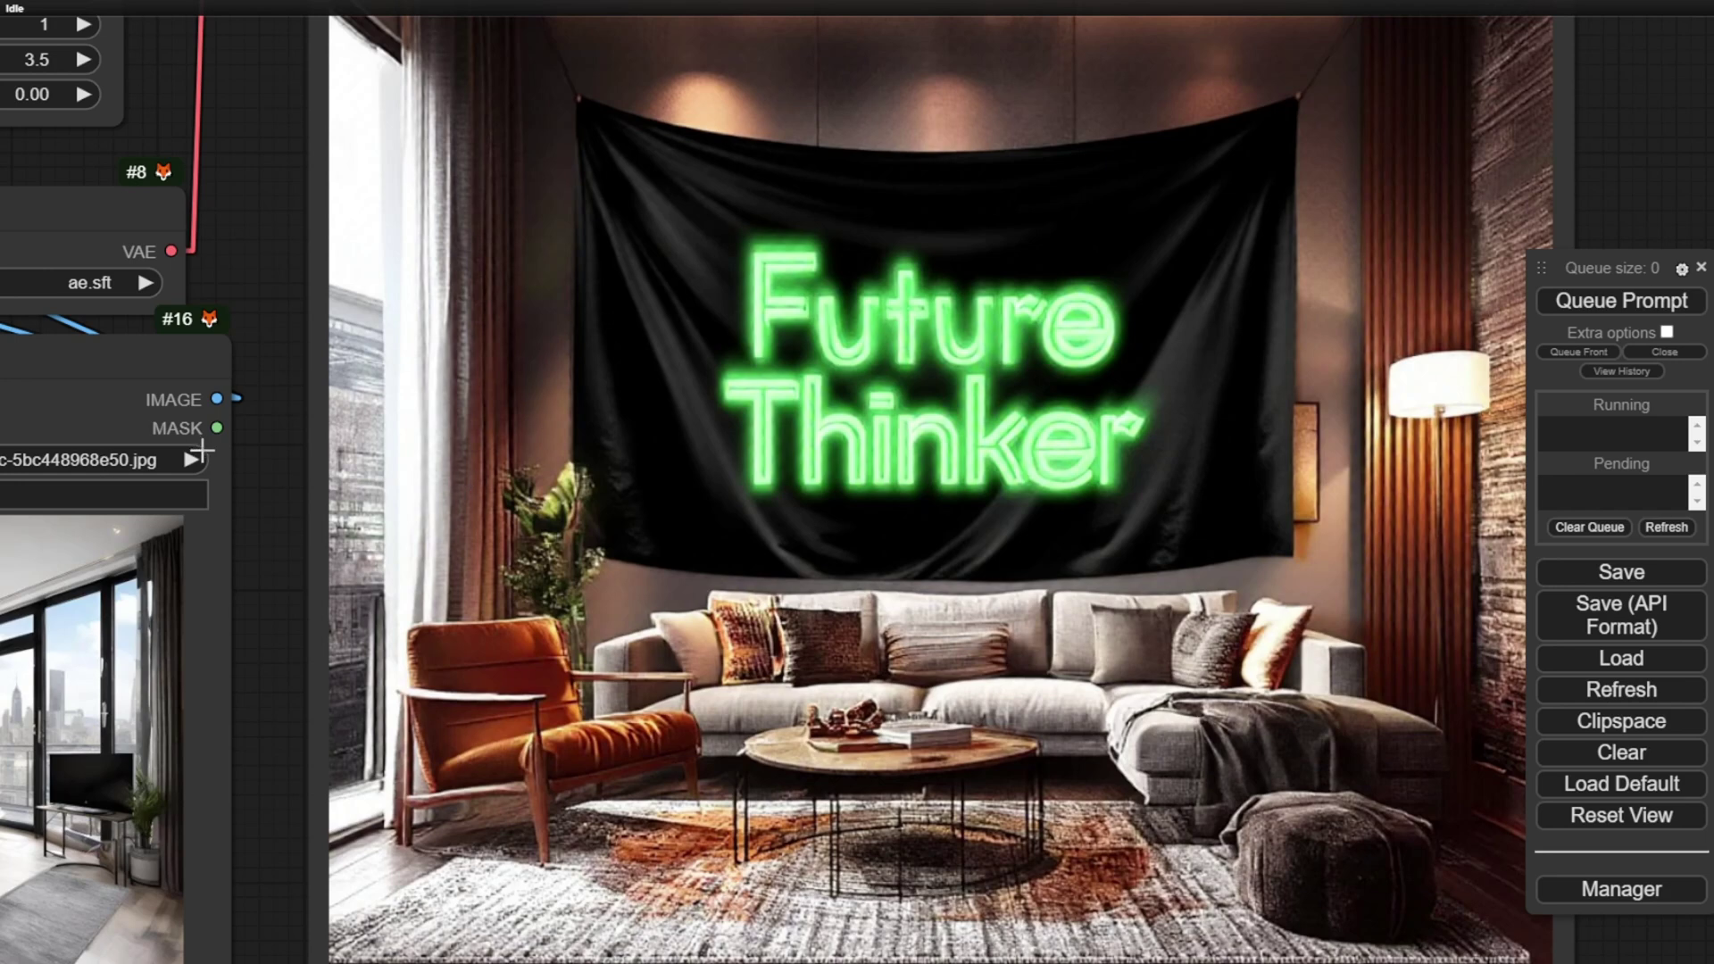
pyautogui.moveTo(245, 455); pyautogui.dragTo(1164, 795)
pyautogui.scroll(-3, 1164, 795)
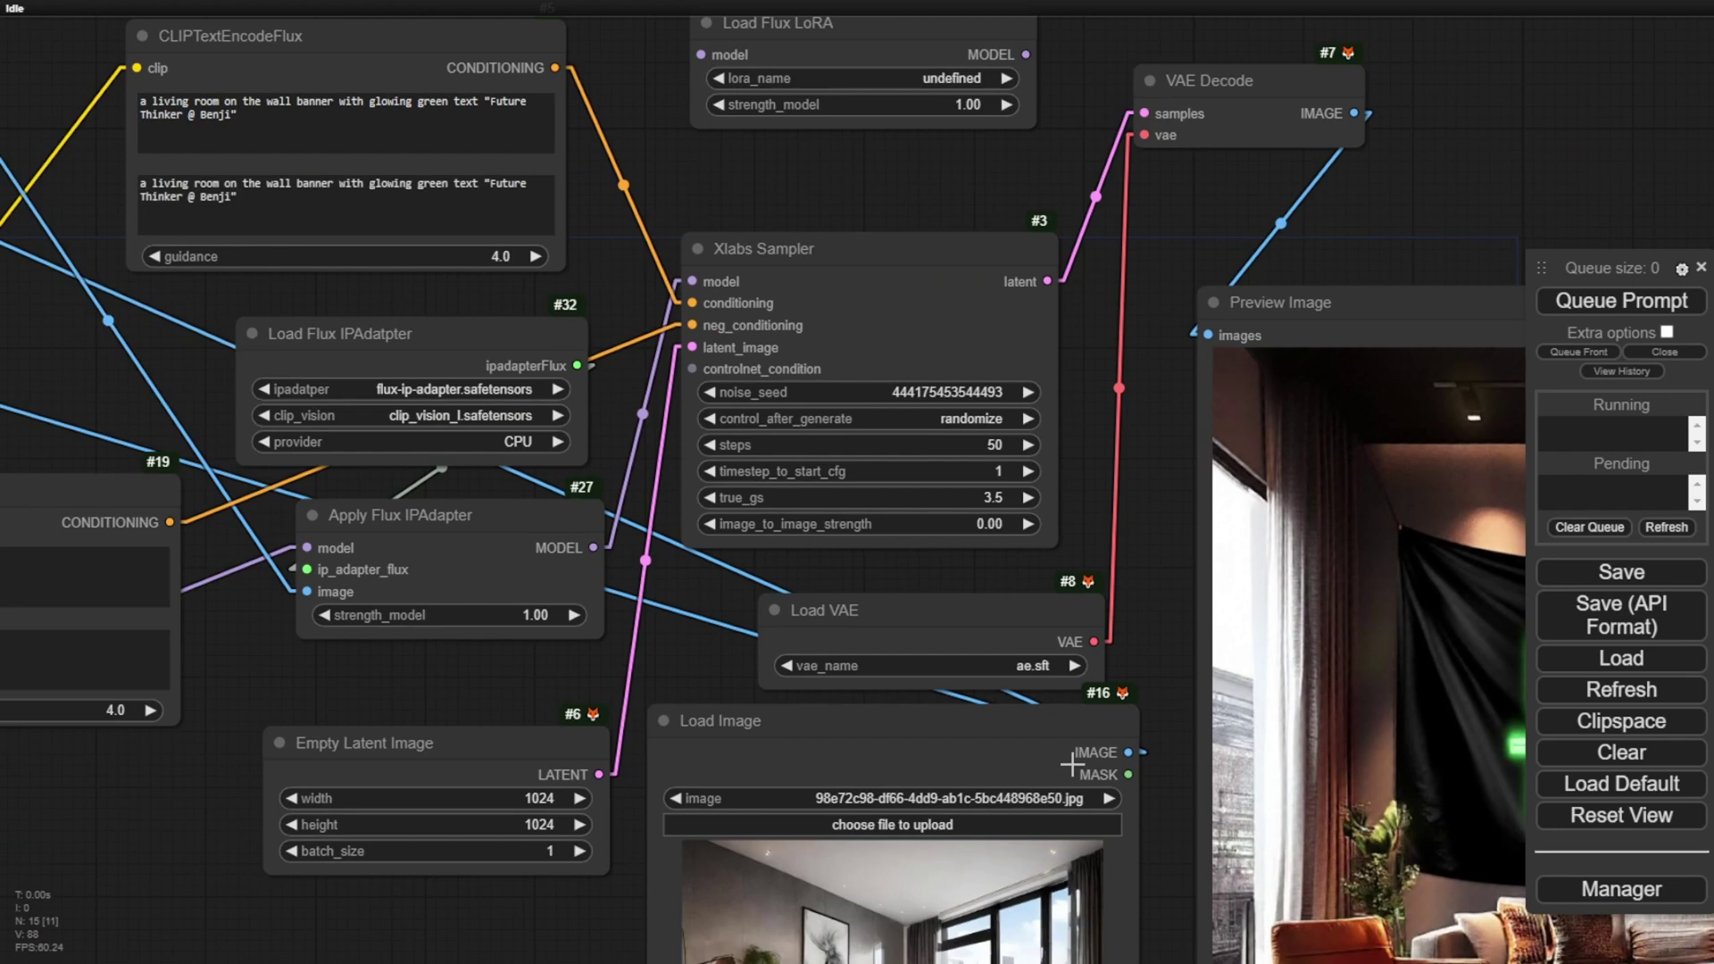
pyautogui.moveTo(593, 285); pyautogui.dragTo(651, 387)
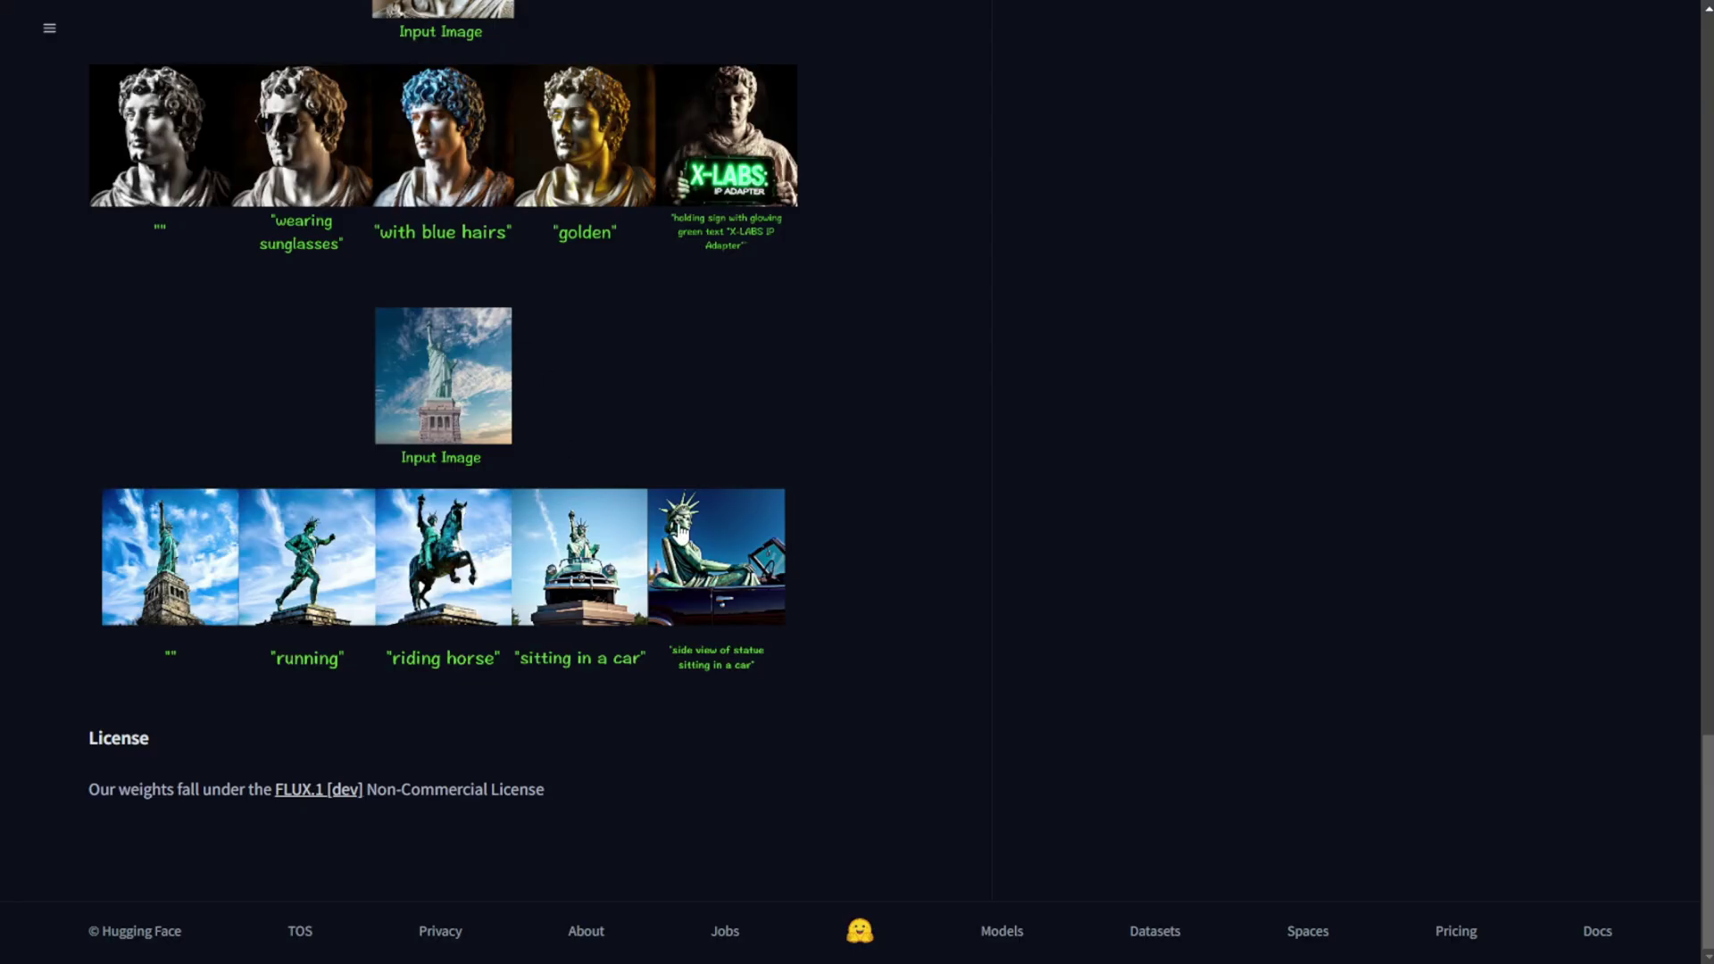
# - Scroll the Hugging Face model card up to Models, then the GitHub README down to IP Adapter
pyautogui.scroll(5, 640, 630)
pyautogui.scroll(7, 640, 631)
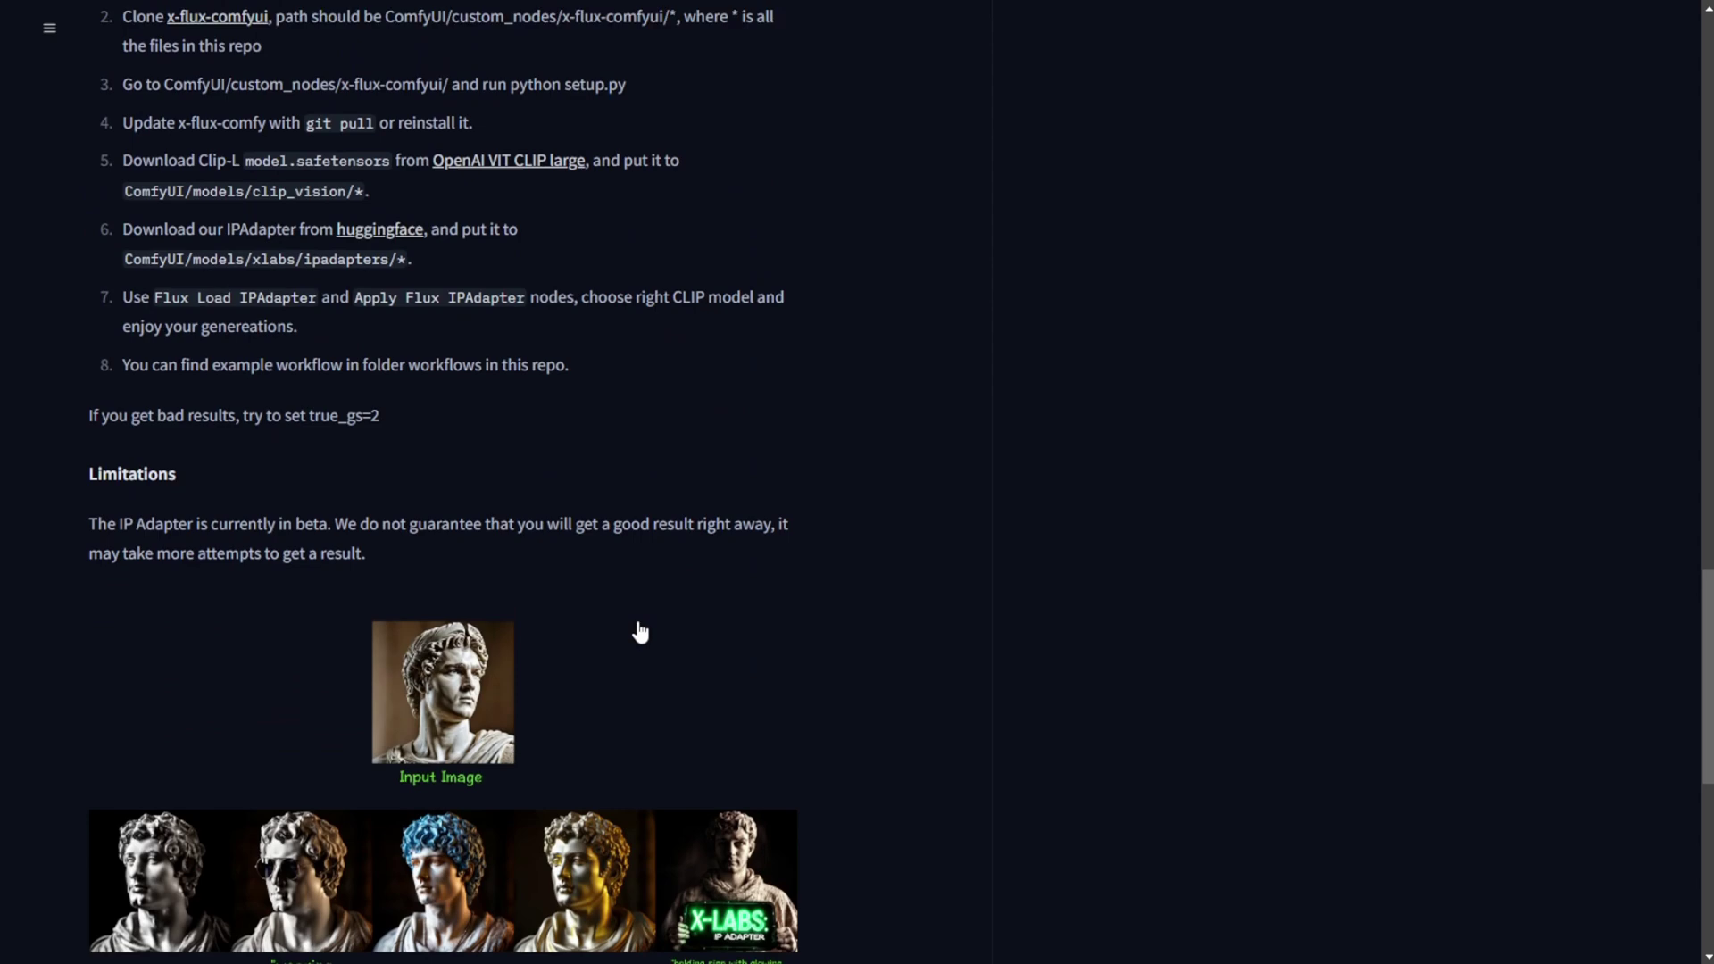
pyautogui.scroll(6, 635, 631)
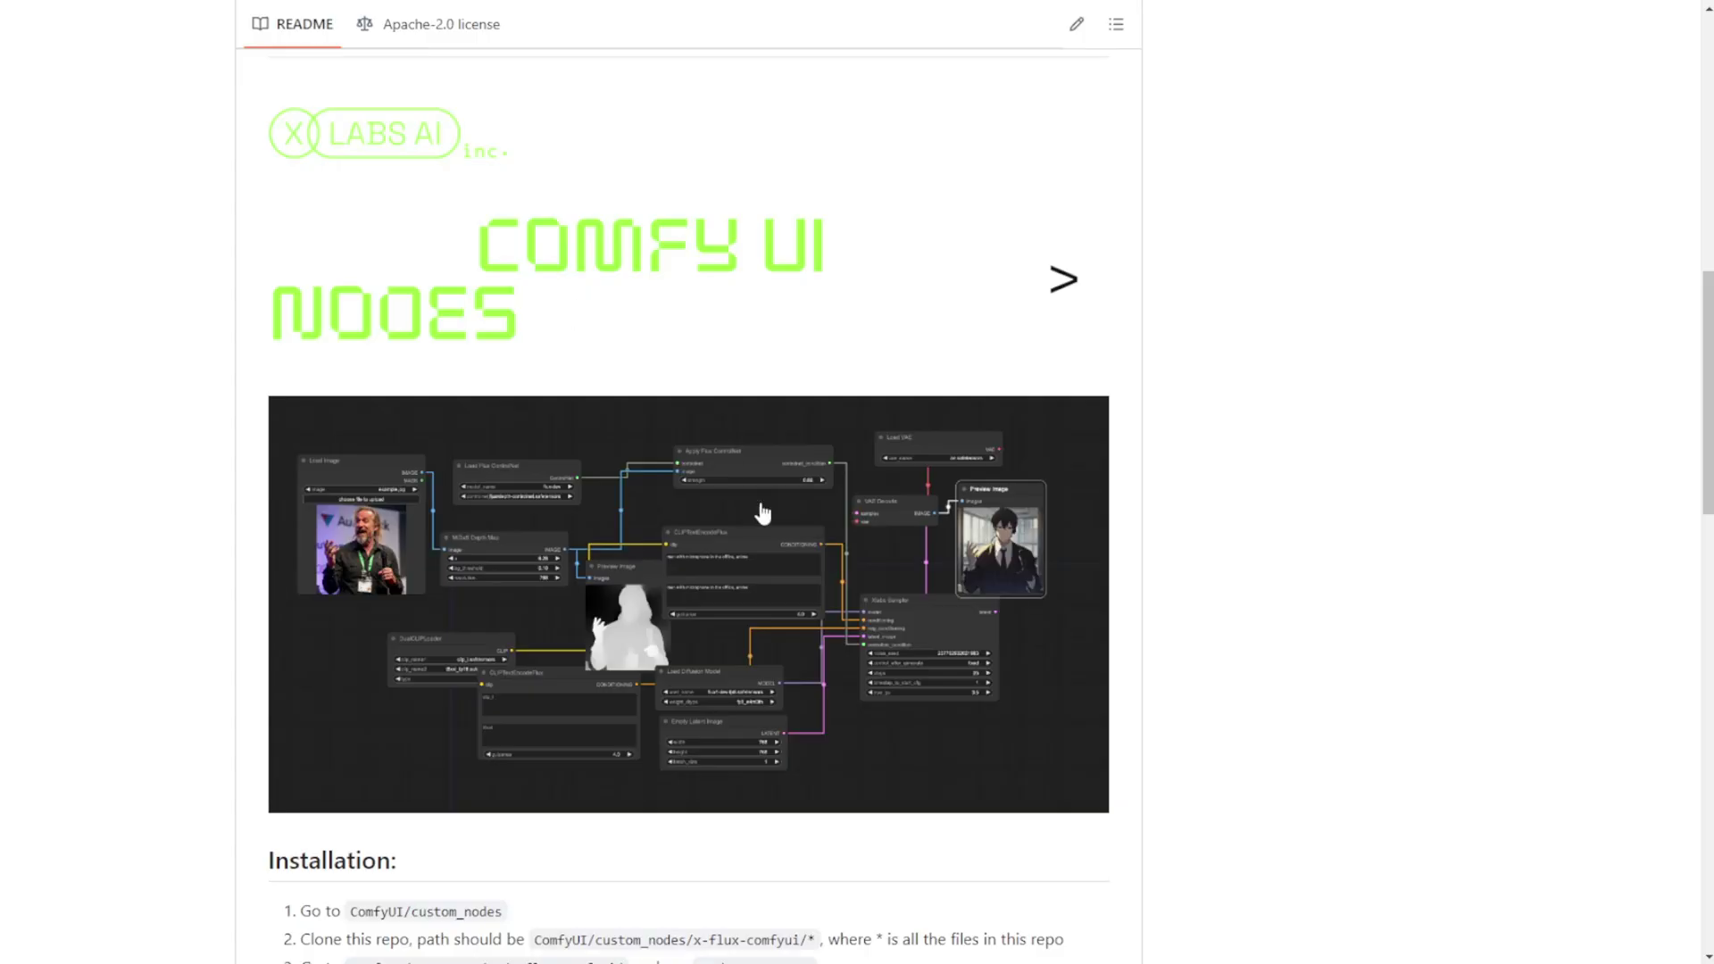
pyautogui.scroll(-3, 730, 581)
pyautogui.scroll(-15, 584, 719)
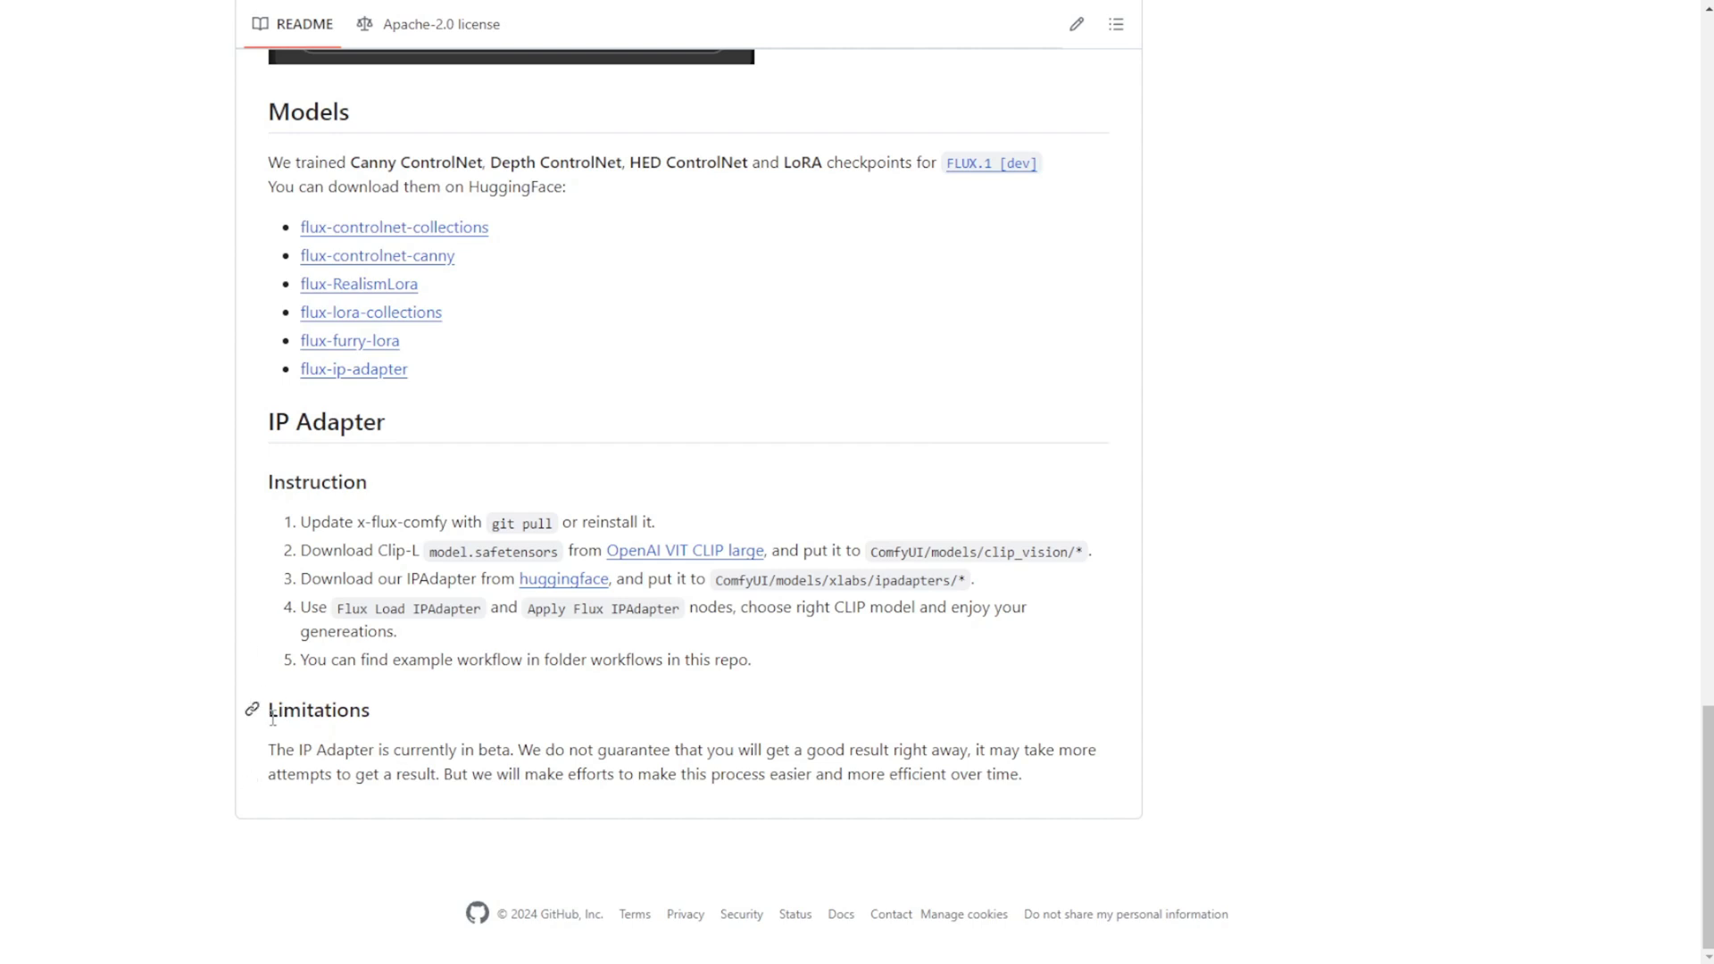
pyautogui.click(253, 710)
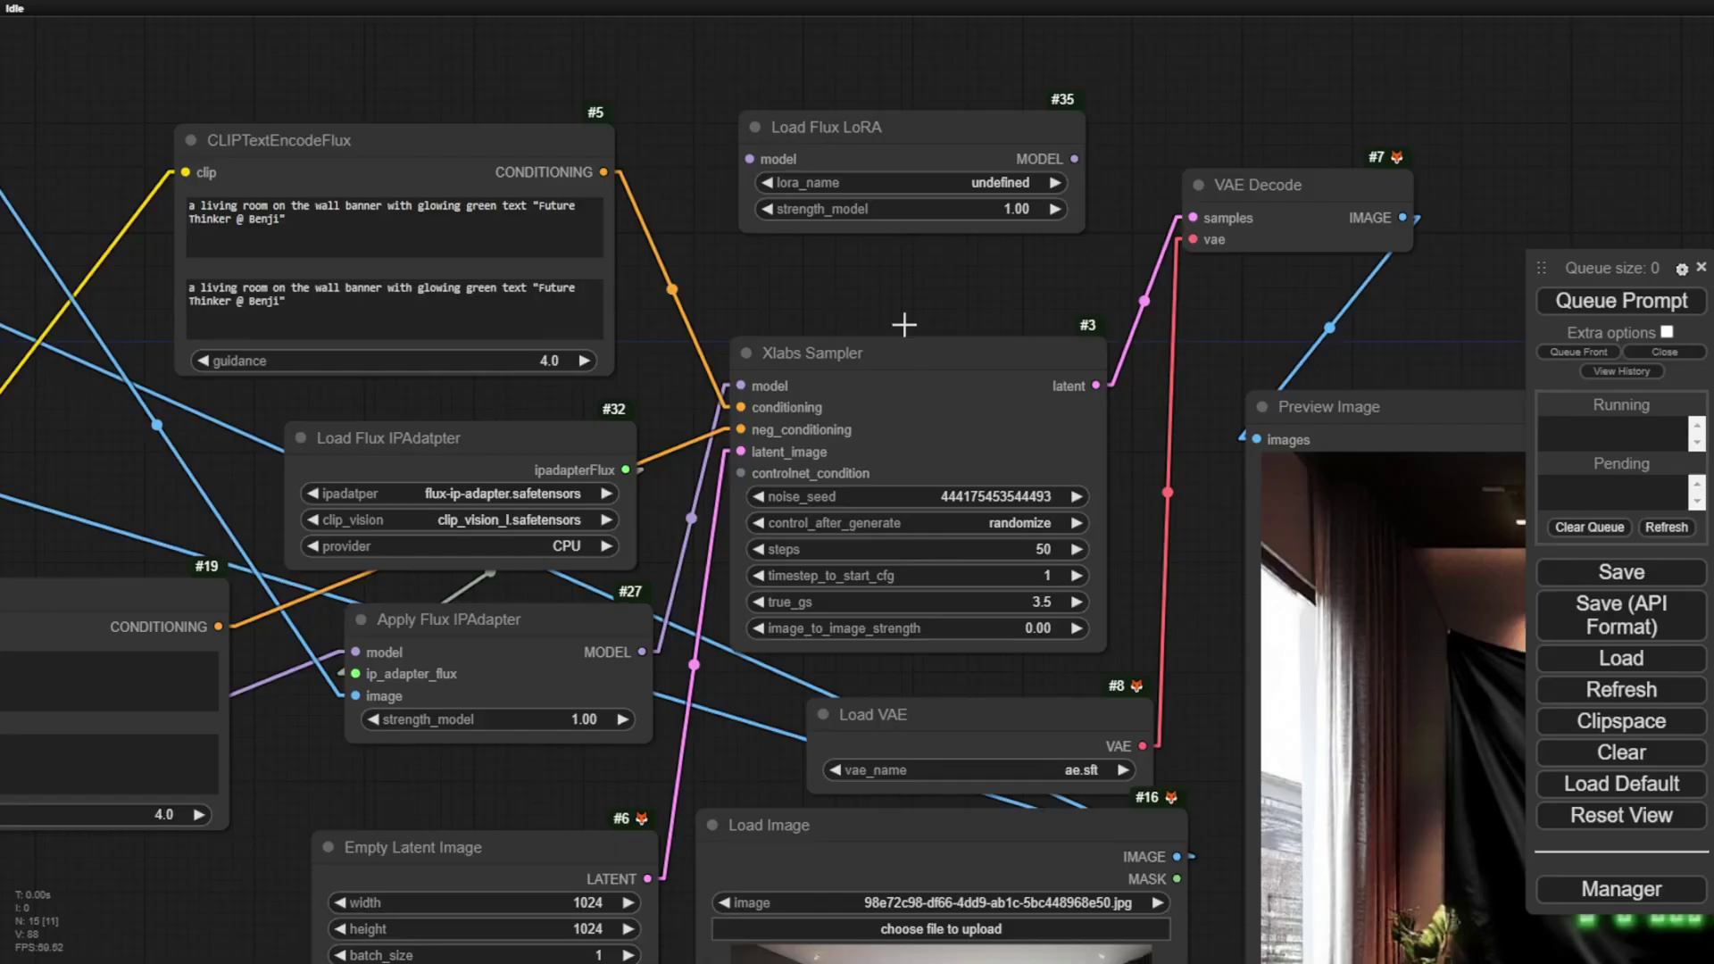
# - Pan and zoom the canvas to centre the Load Image reference and preview nodes
pyautogui.scroll(-4, 937, 459)
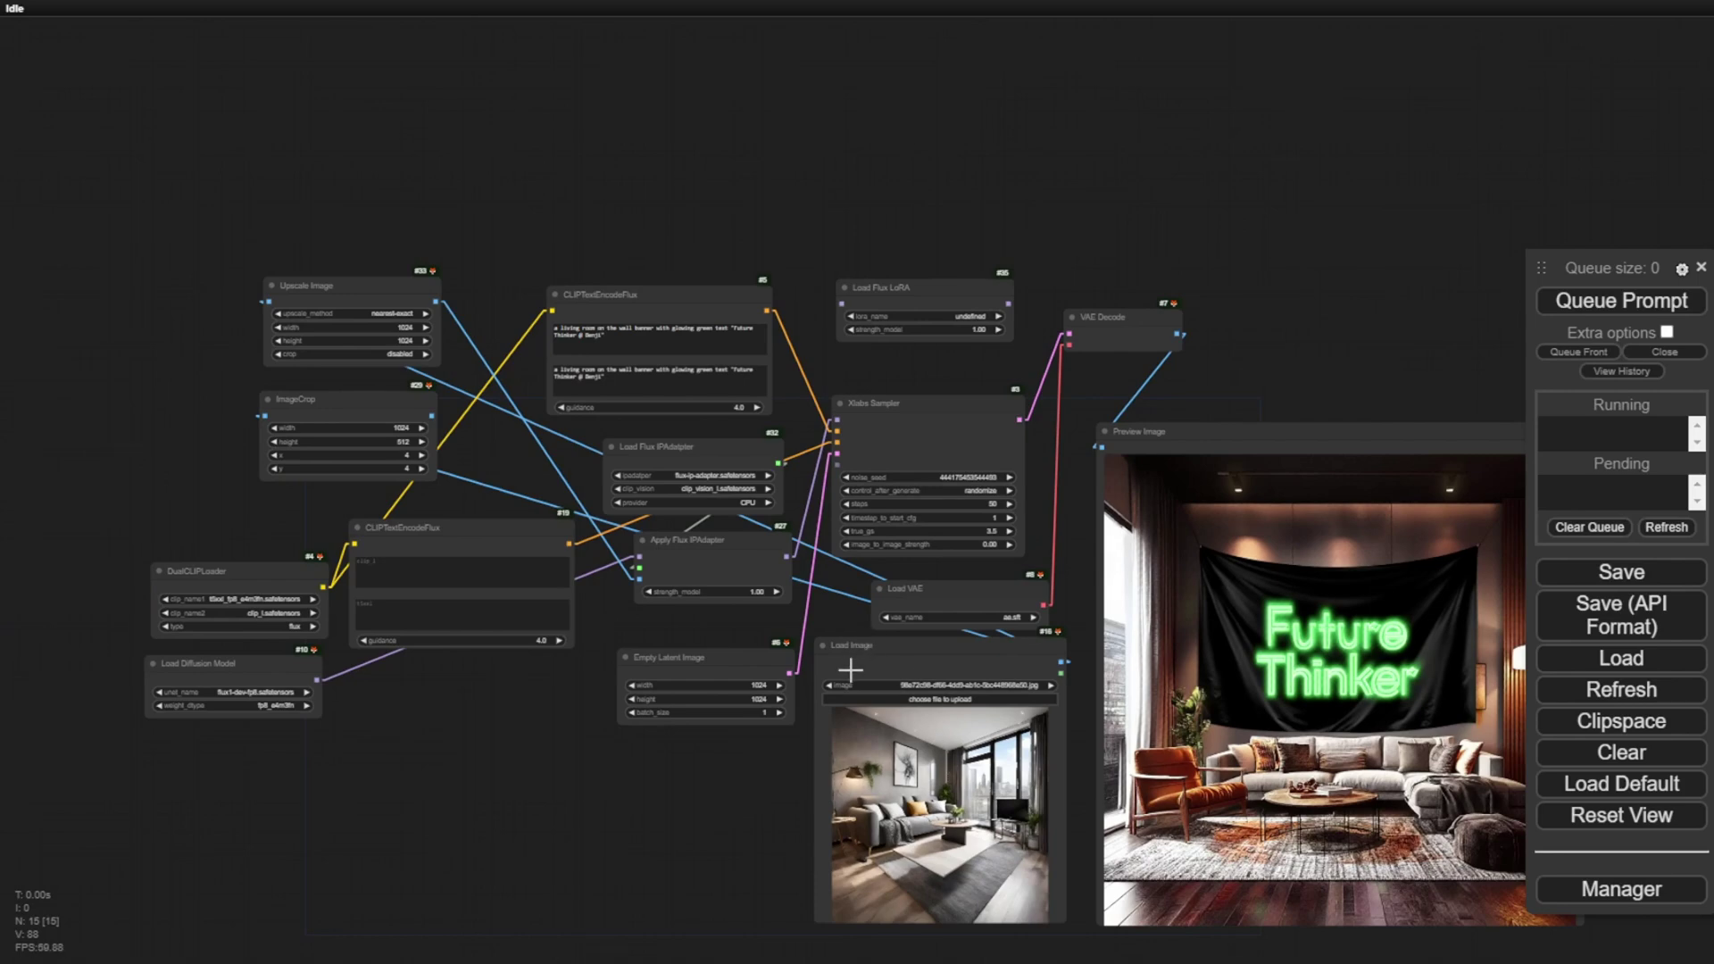
pyautogui.moveTo(764, 826); pyautogui.dragTo(452, 502)
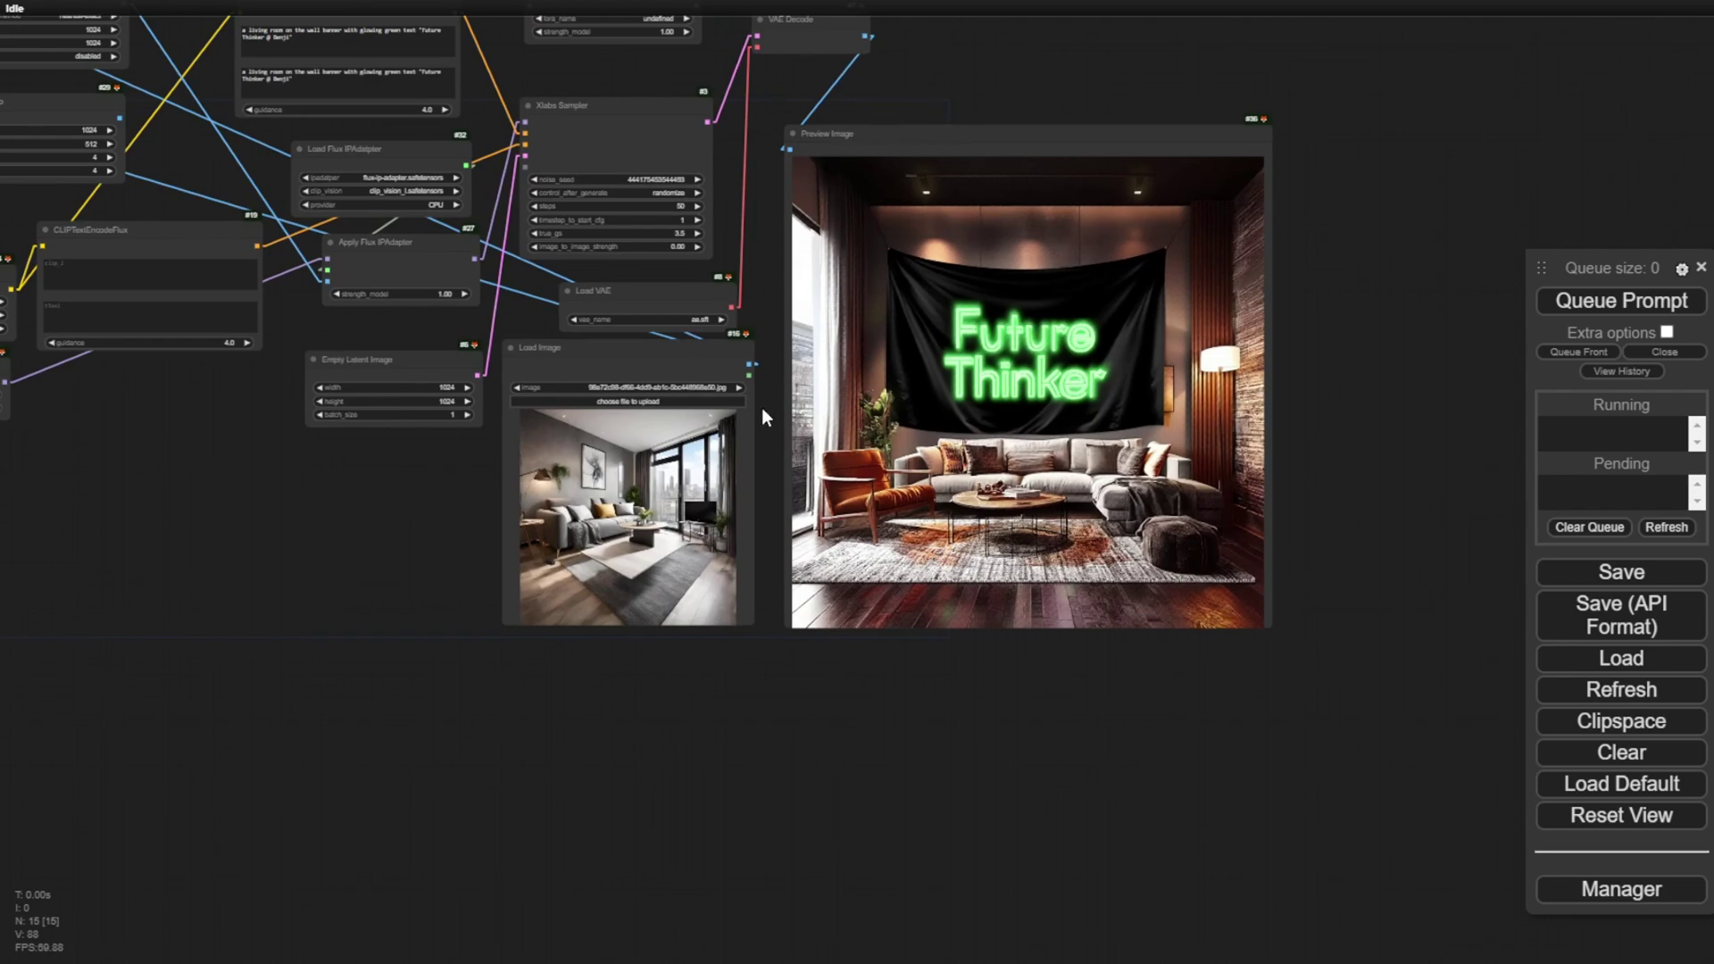
pyautogui.scroll(7, 759, 473)
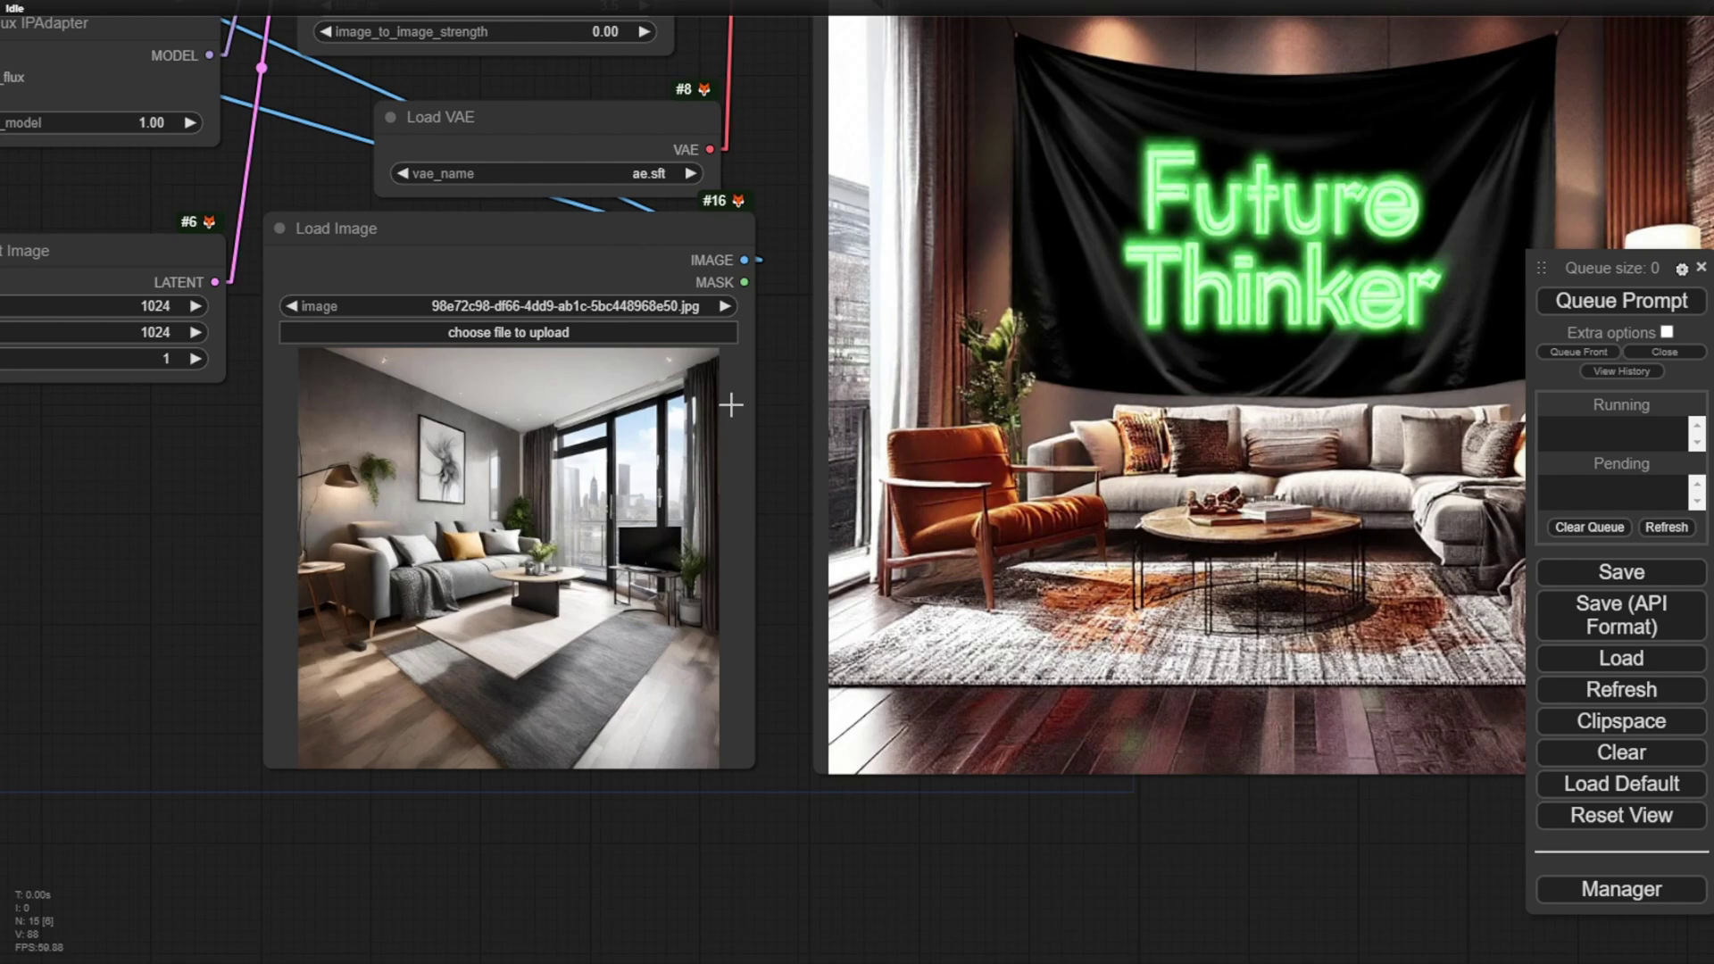
pyautogui.scroll(-2, 768, 384)
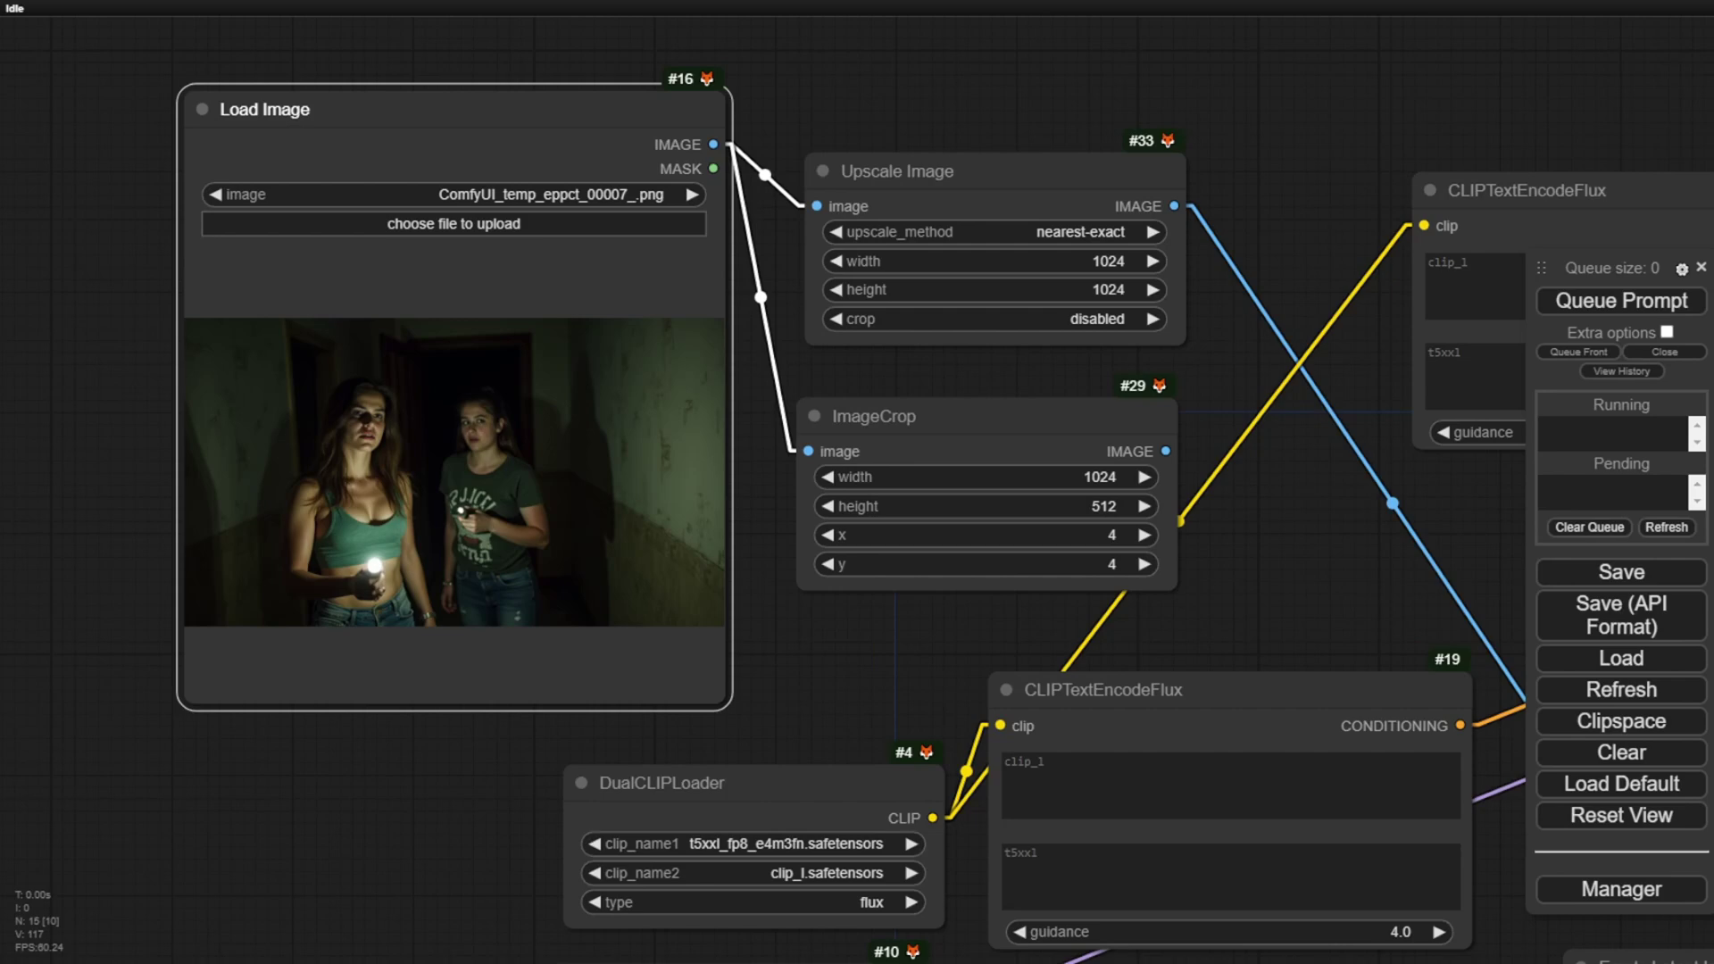
pyautogui.scroll(4, 375, 513)
pyautogui.scroll(-2, 759, 595)
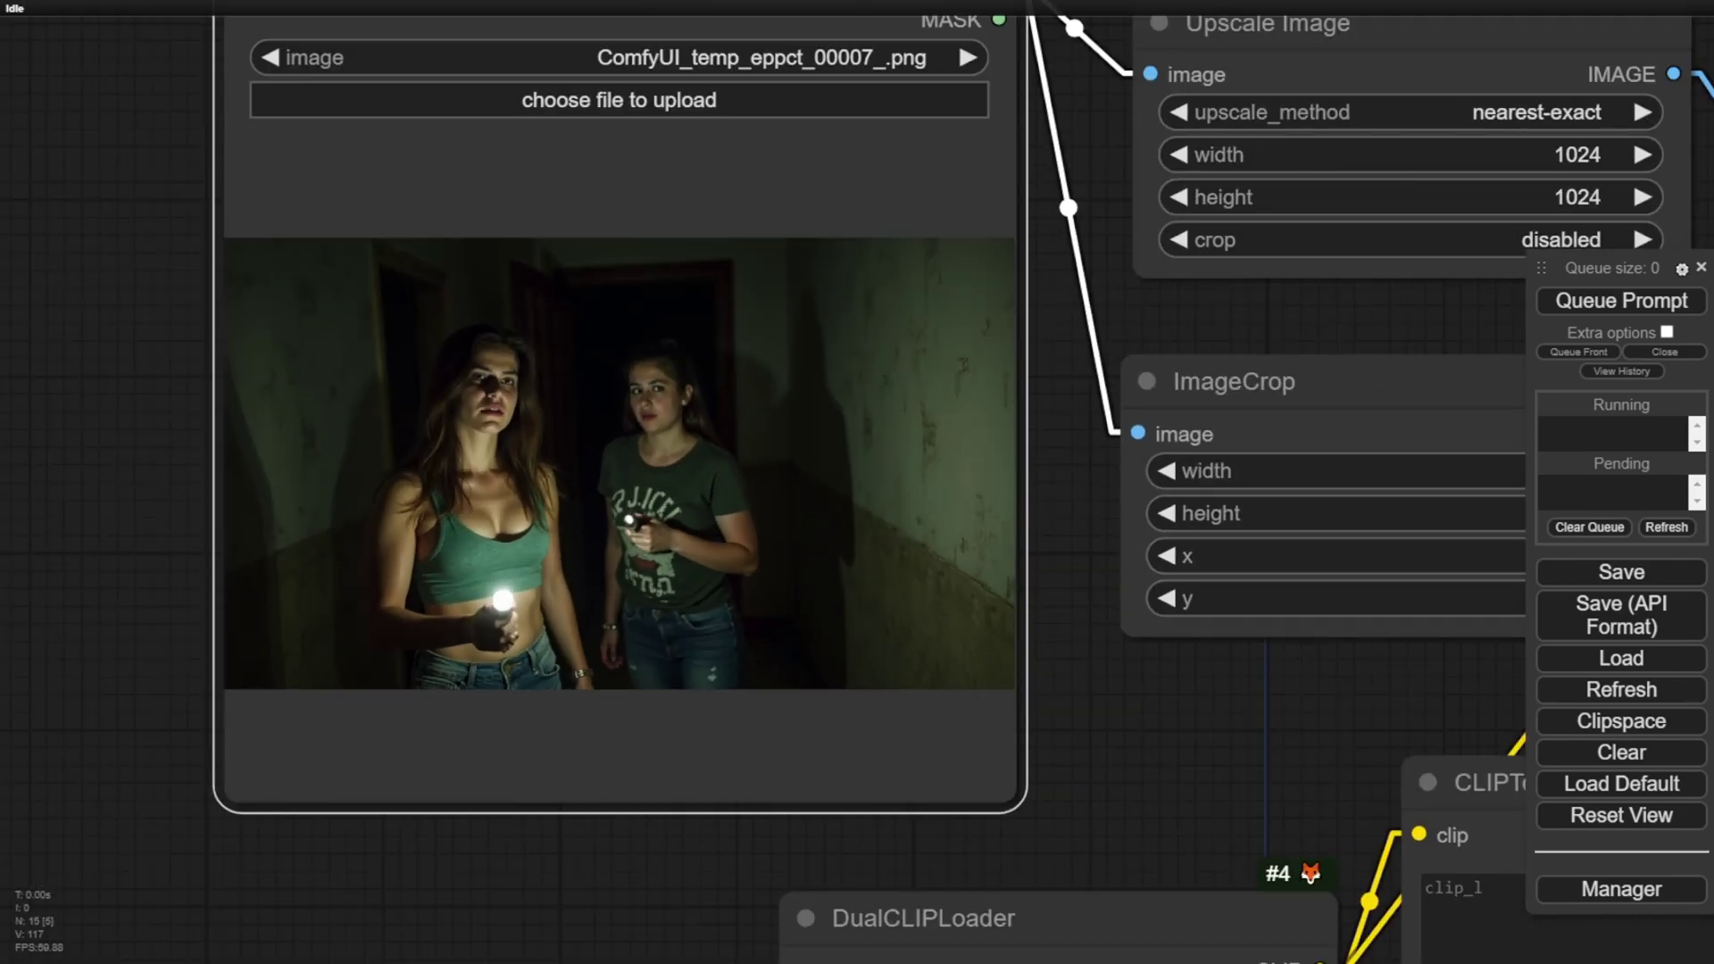
pyautogui.moveTo(1198, 770); pyautogui.dragTo(997, 815)
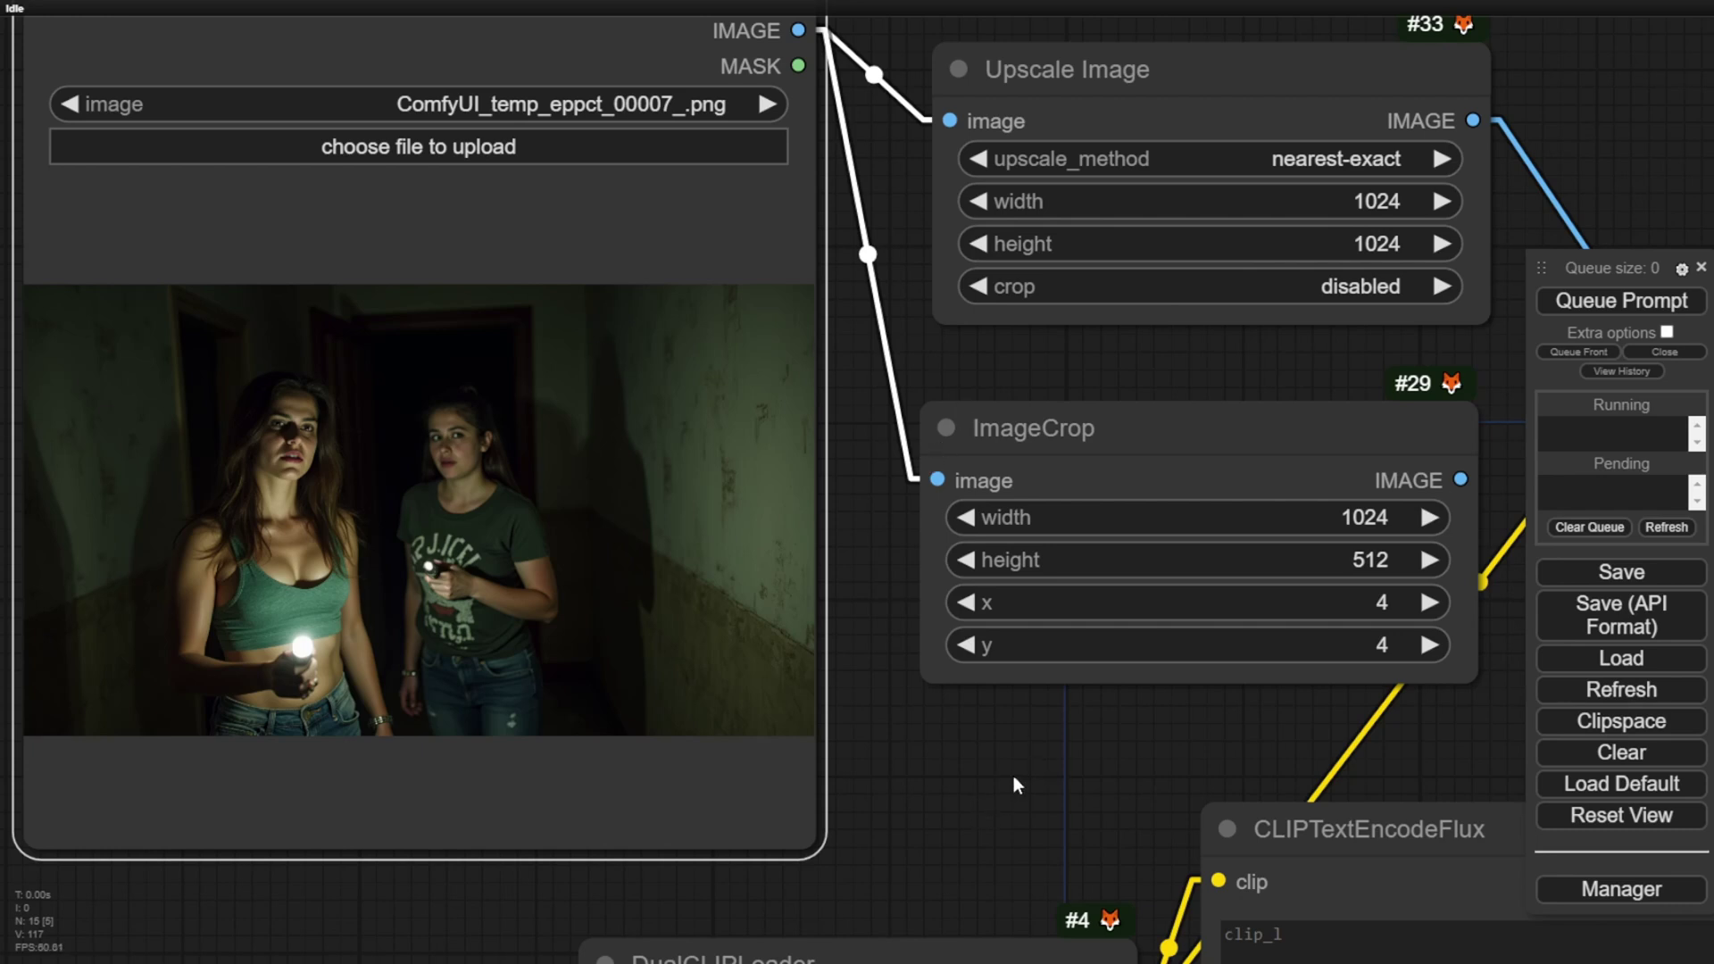
pyautogui.moveTo(945, 801); pyautogui.dragTo(1058, 897)
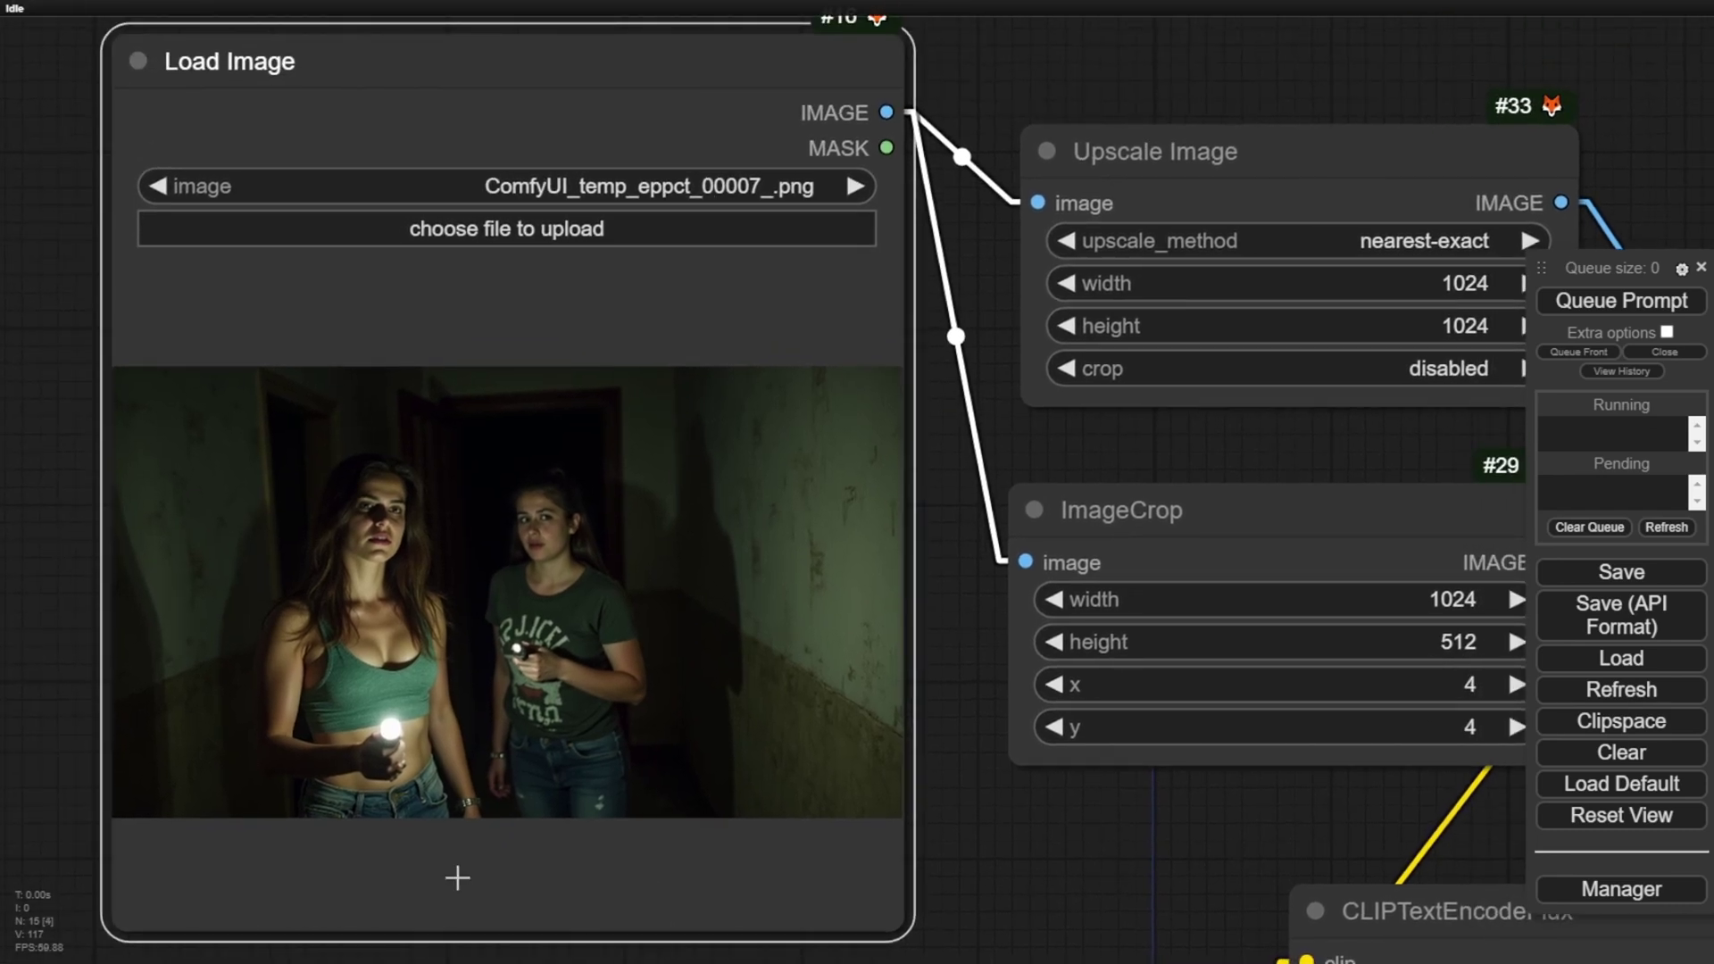
pyautogui.moveTo(1154, 838); pyautogui.dragTo(850, 743)
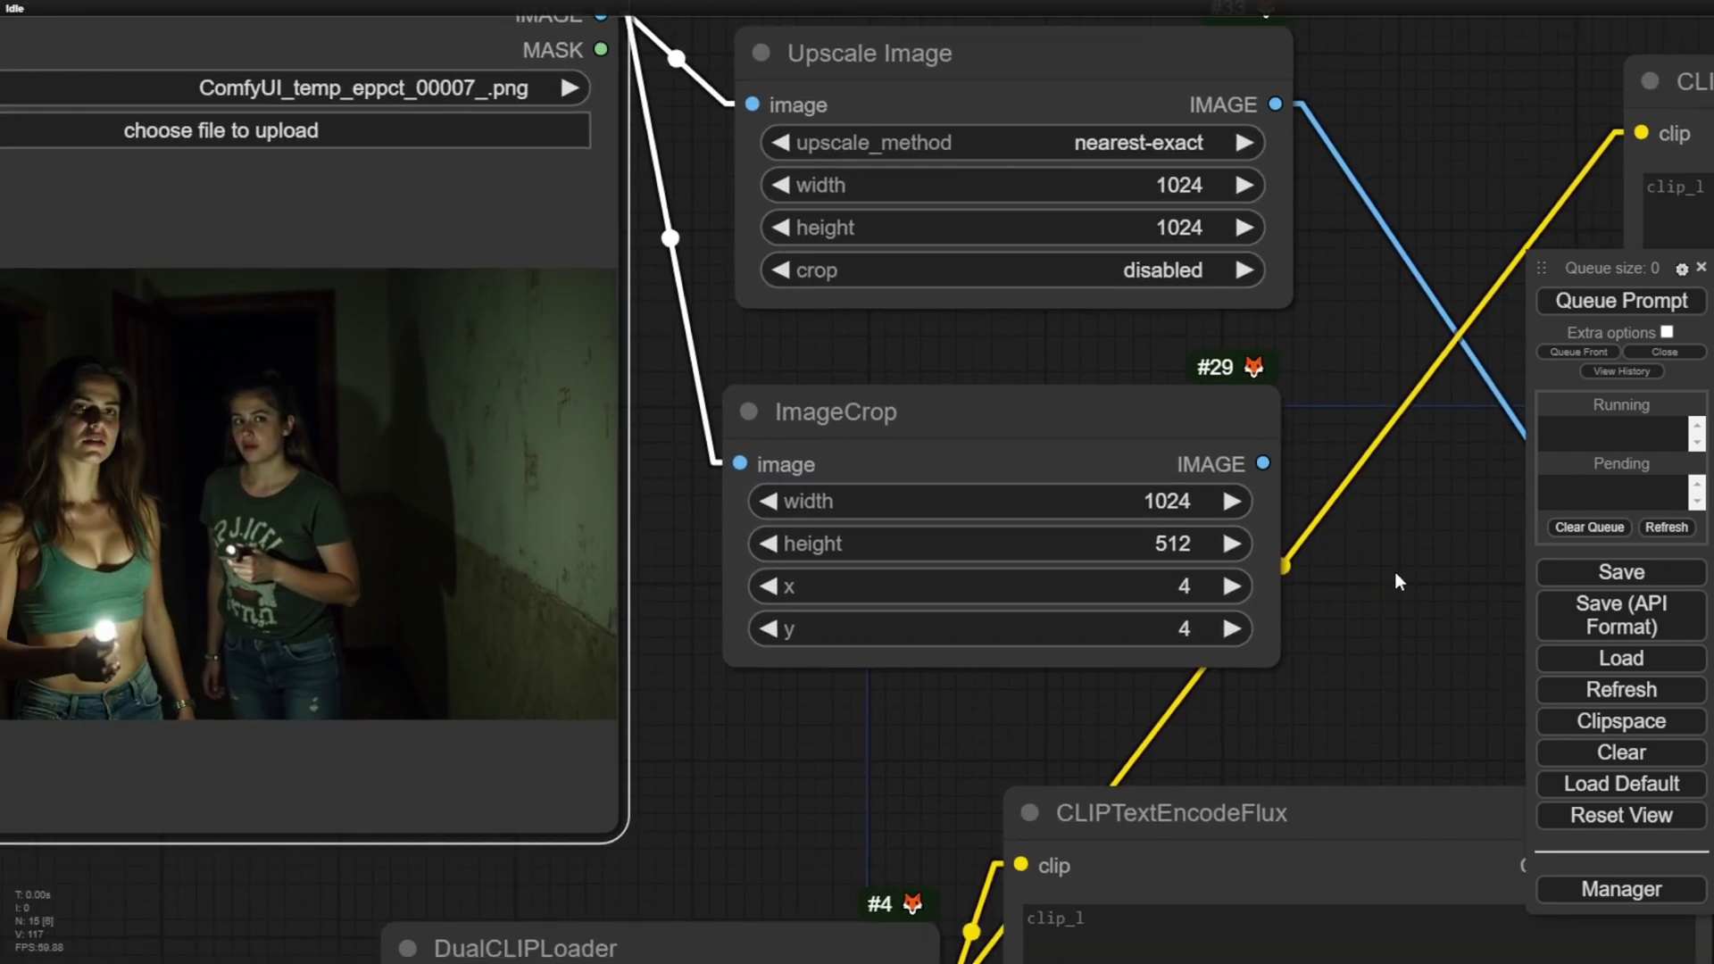
pyautogui.moveTo(1395, 572); pyautogui.dragTo(445, 506)
pyautogui.scroll(-3, 825, 682)
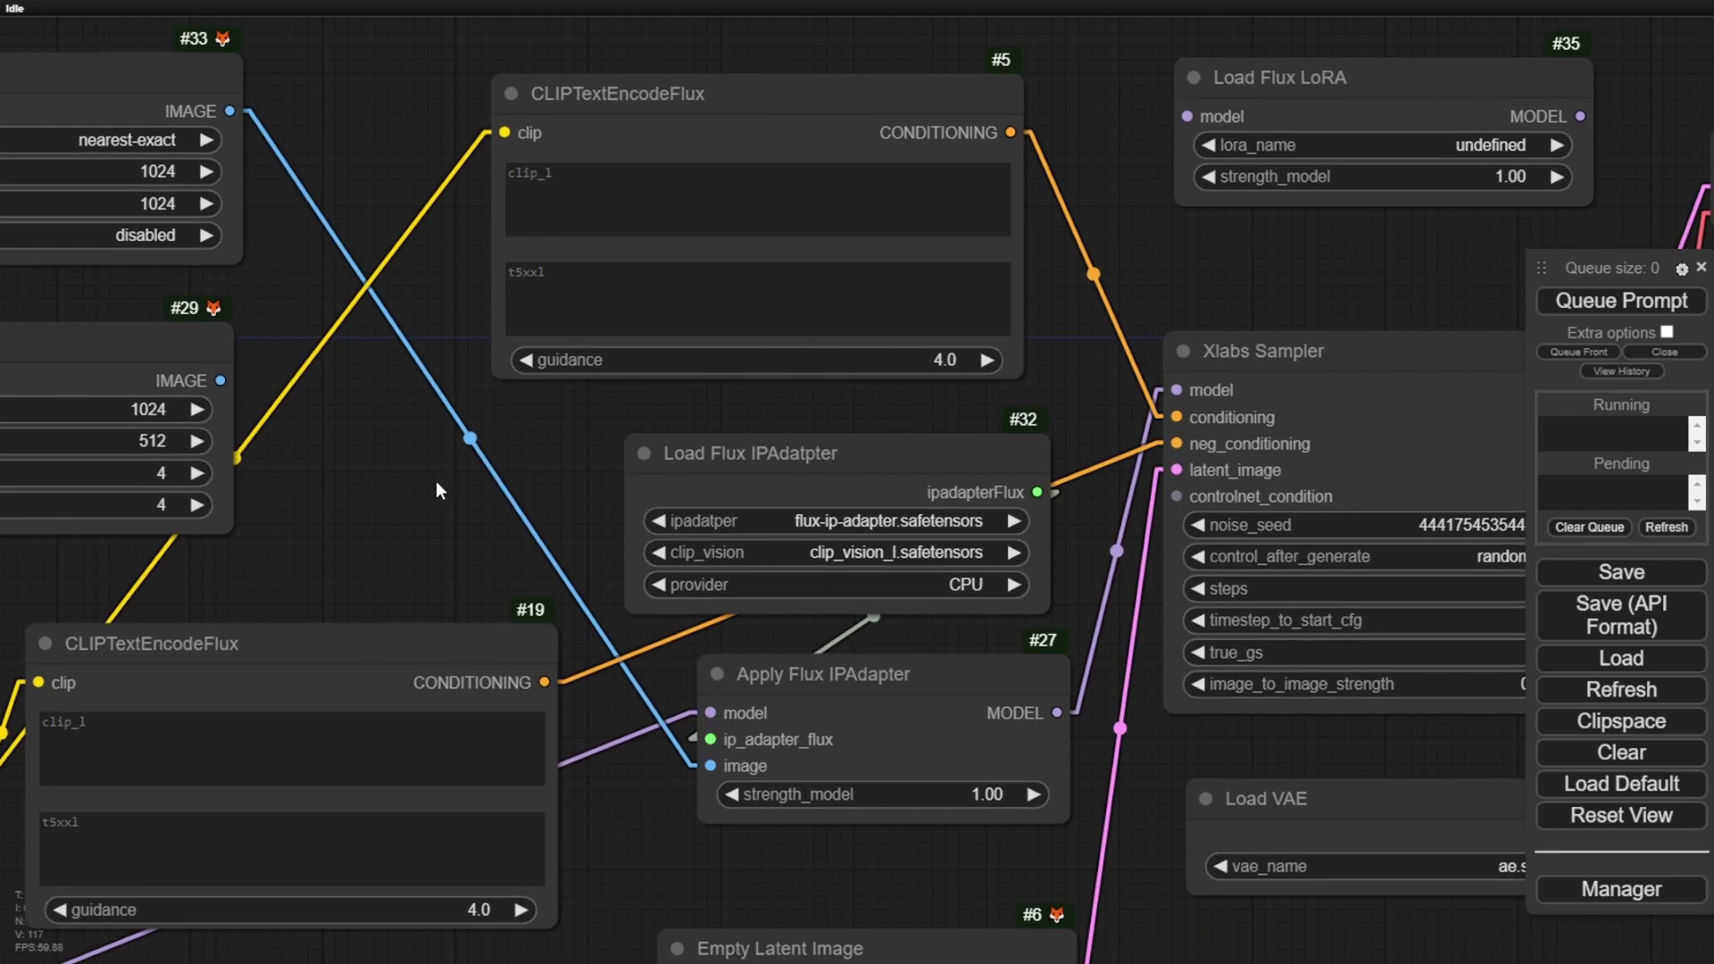
pyautogui.moveTo(281, 530); pyautogui.dragTo(1359, 554)
pyautogui.scroll(2, 1358, 555)
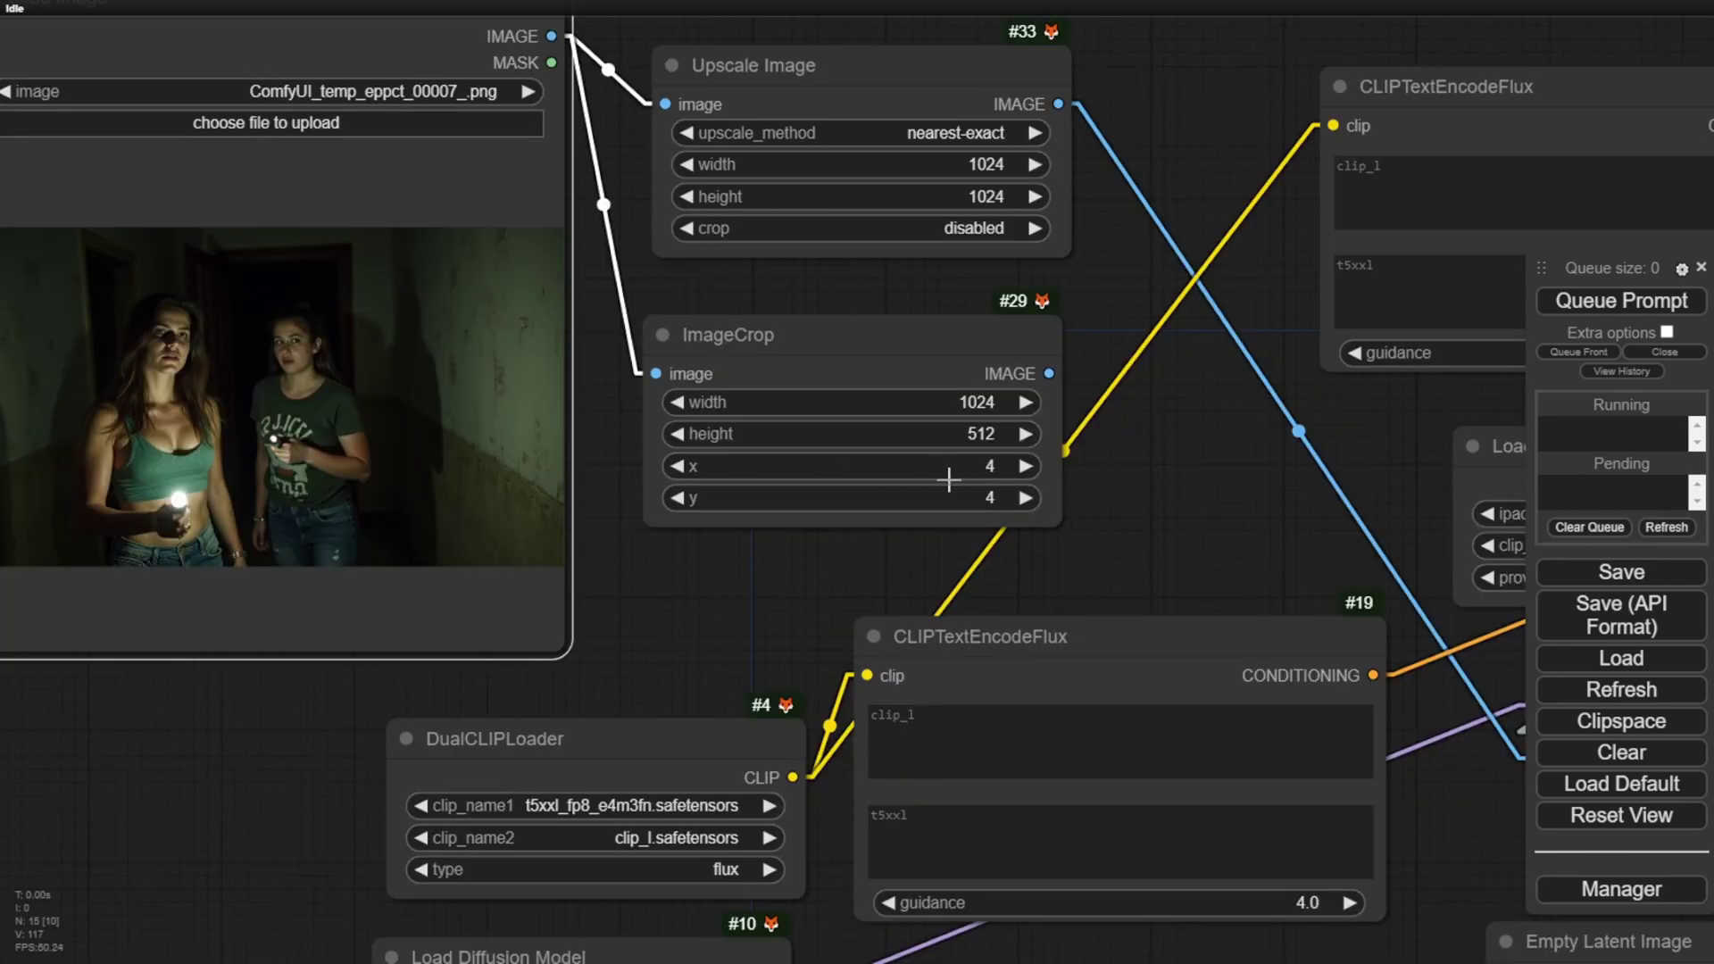
pyautogui.moveTo(1208, 523); pyautogui.dragTo(435, 660)
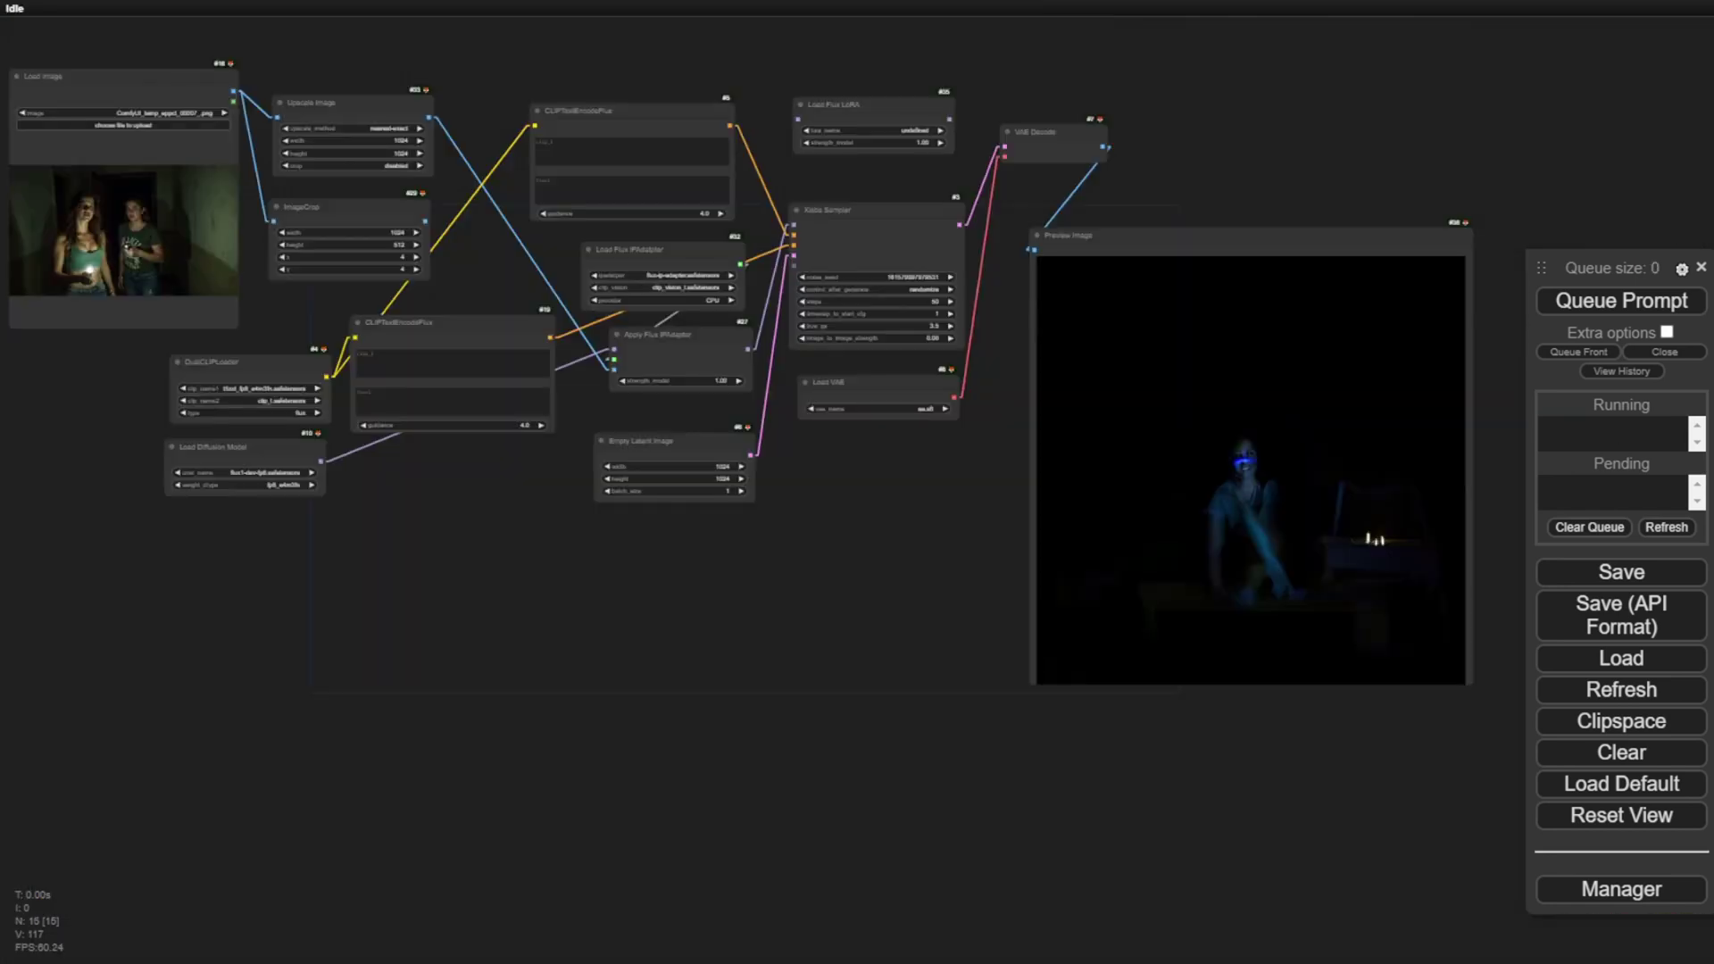
# - Pan and zoom the canvas to view the very dark blue-lit figure in Preview Image
pyautogui.moveTo(622, 666); pyautogui.dragTo(647, 703)
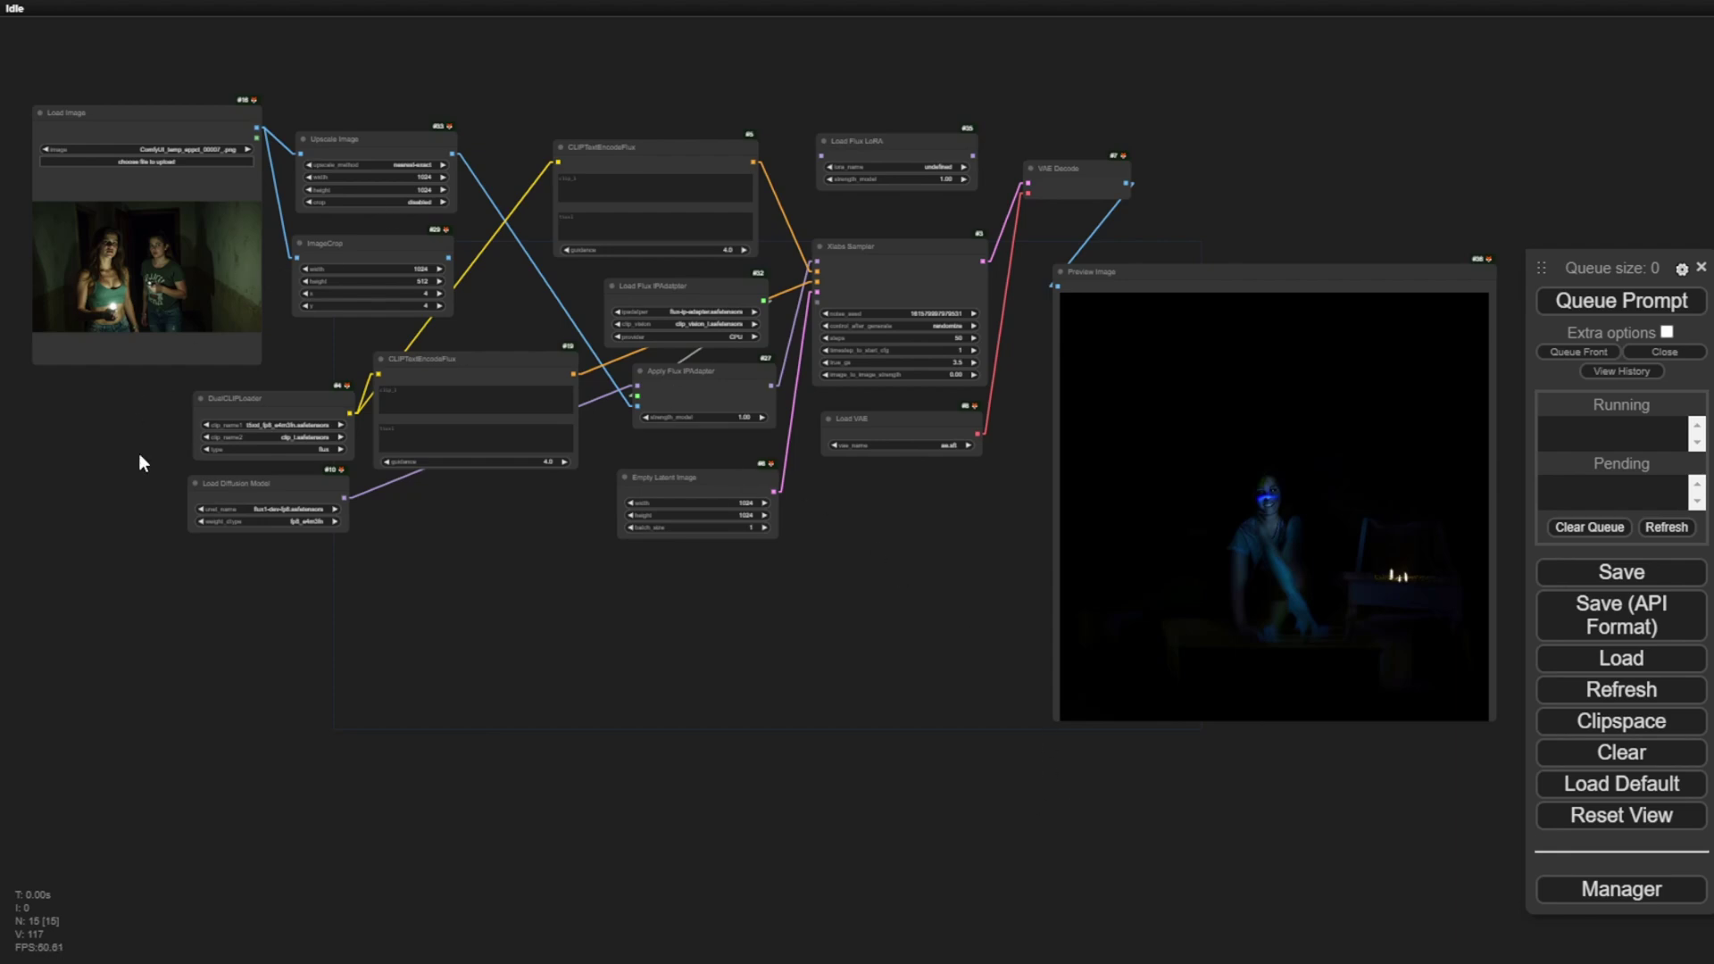
pyautogui.scroll(2, 135, 449)
pyautogui.moveTo(148, 407); pyautogui.dragTo(236, 630)
pyautogui.moveTo(1309, 835); pyautogui.dragTo(681, 543)
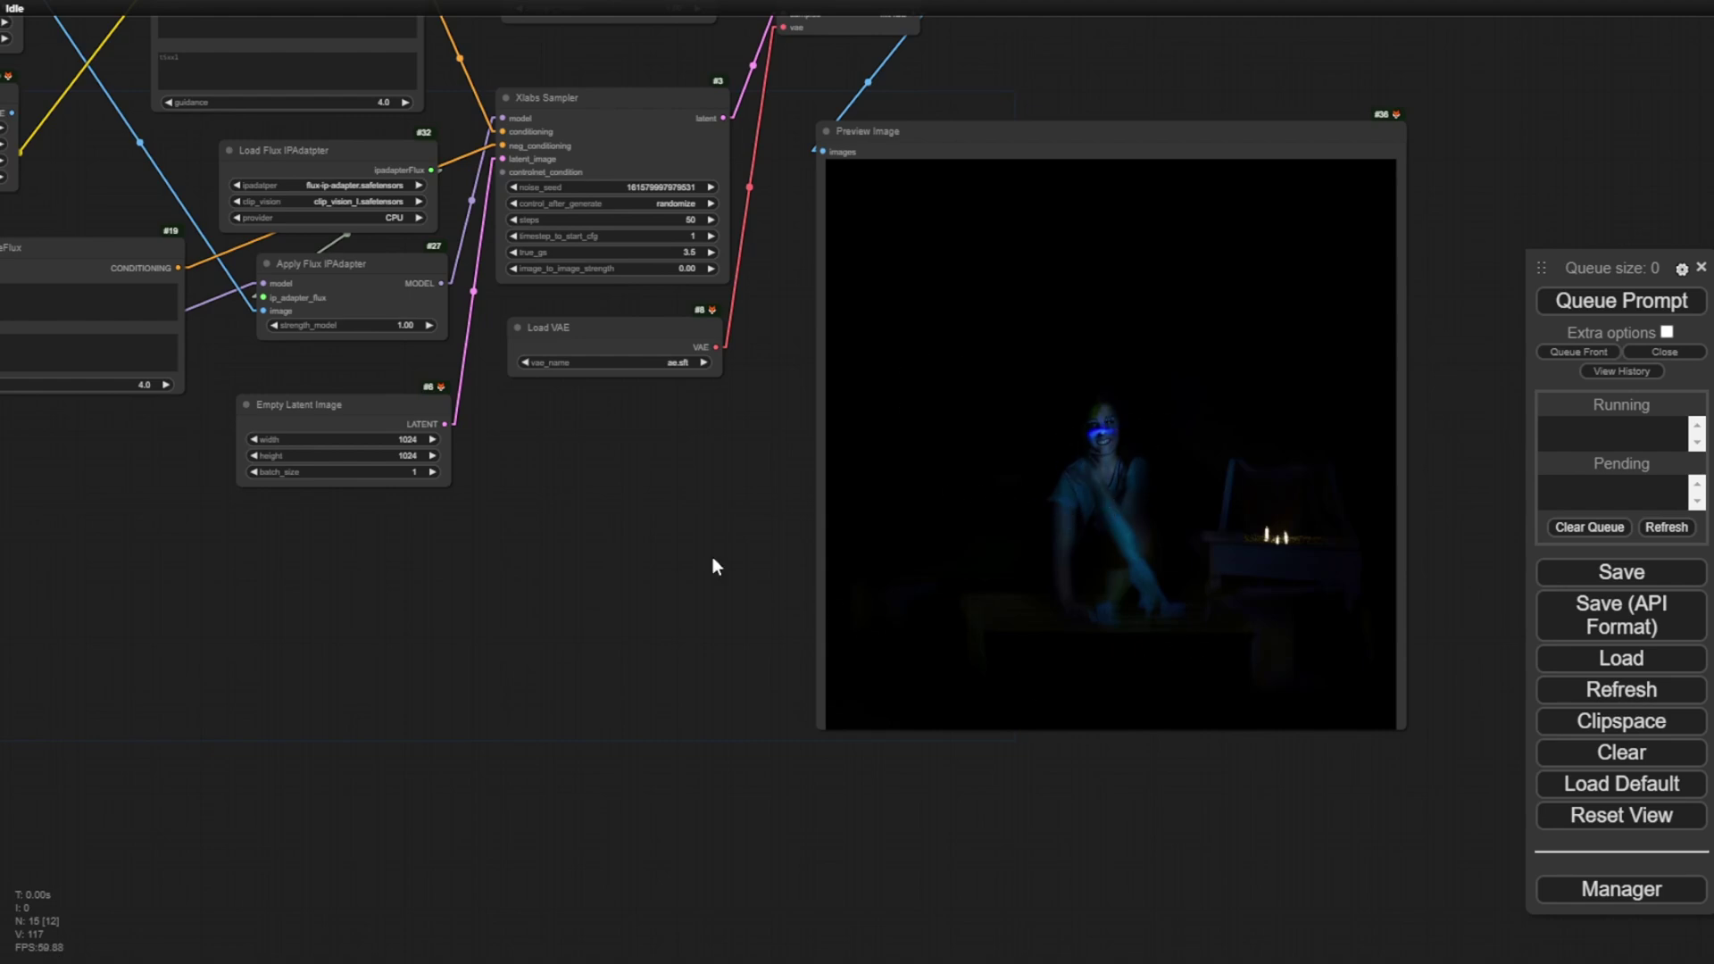
pyautogui.moveTo(472, 696); pyautogui.dragTo(623, 688)
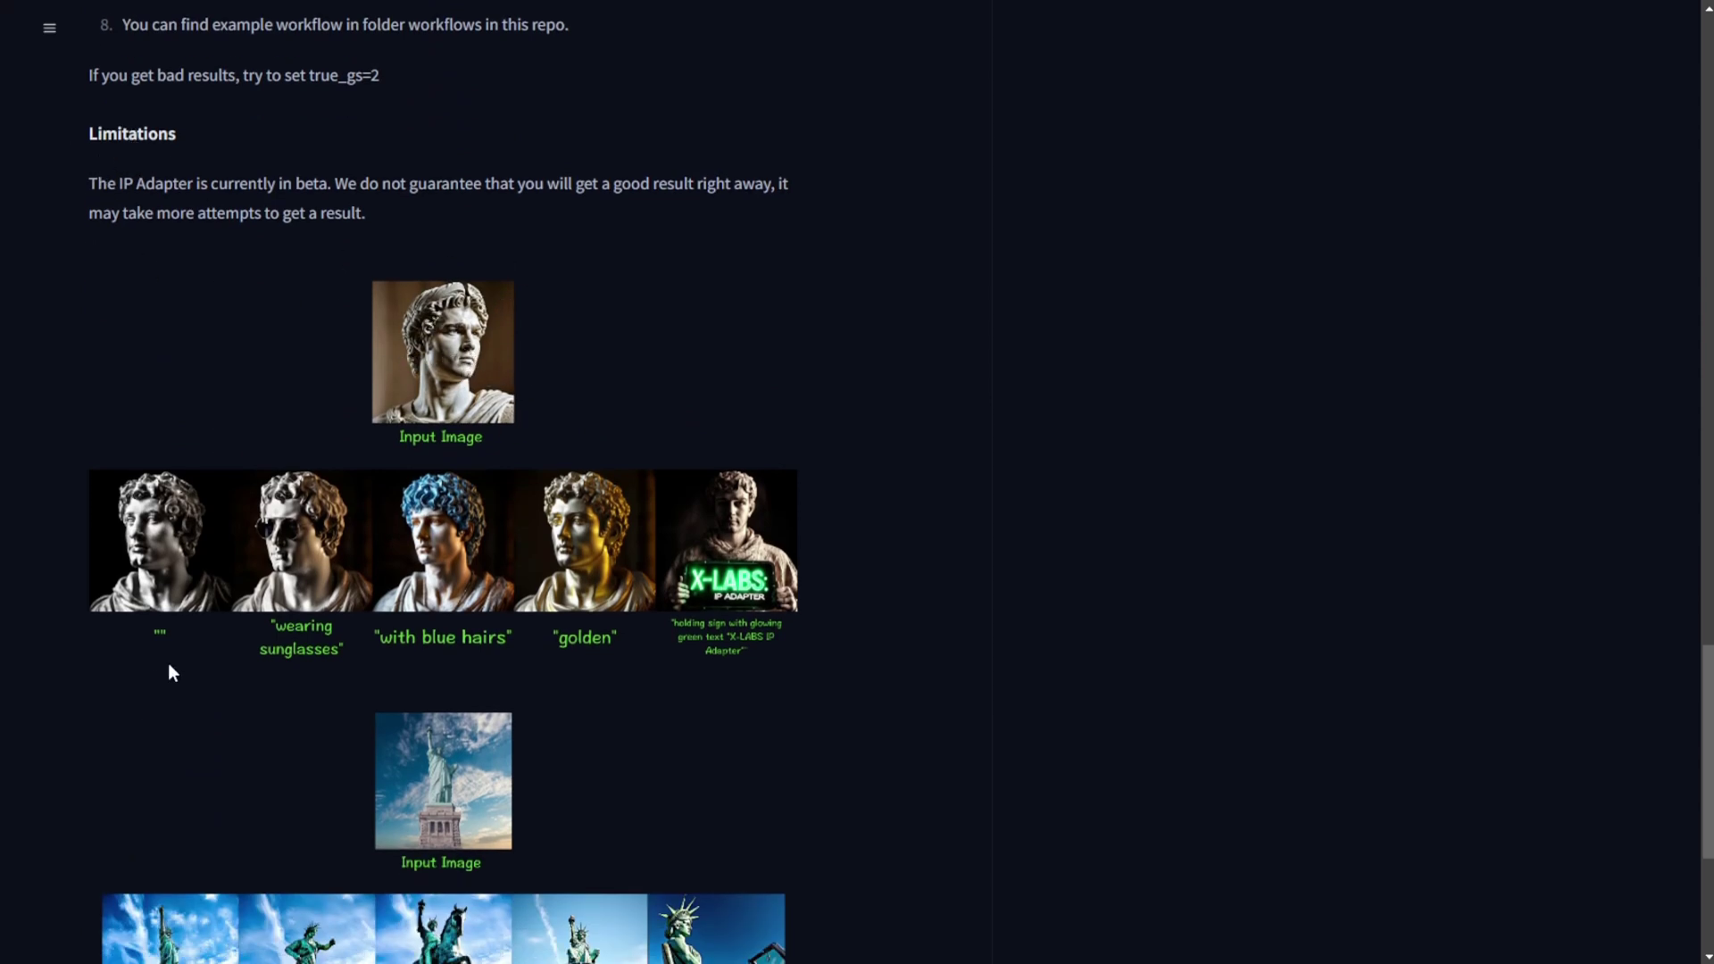
# - Scroll through the statue and Statue of Liberty example results on the model card
pyautogui.scroll(2, 167, 665)
pyautogui.scroll(-4, 168, 665)
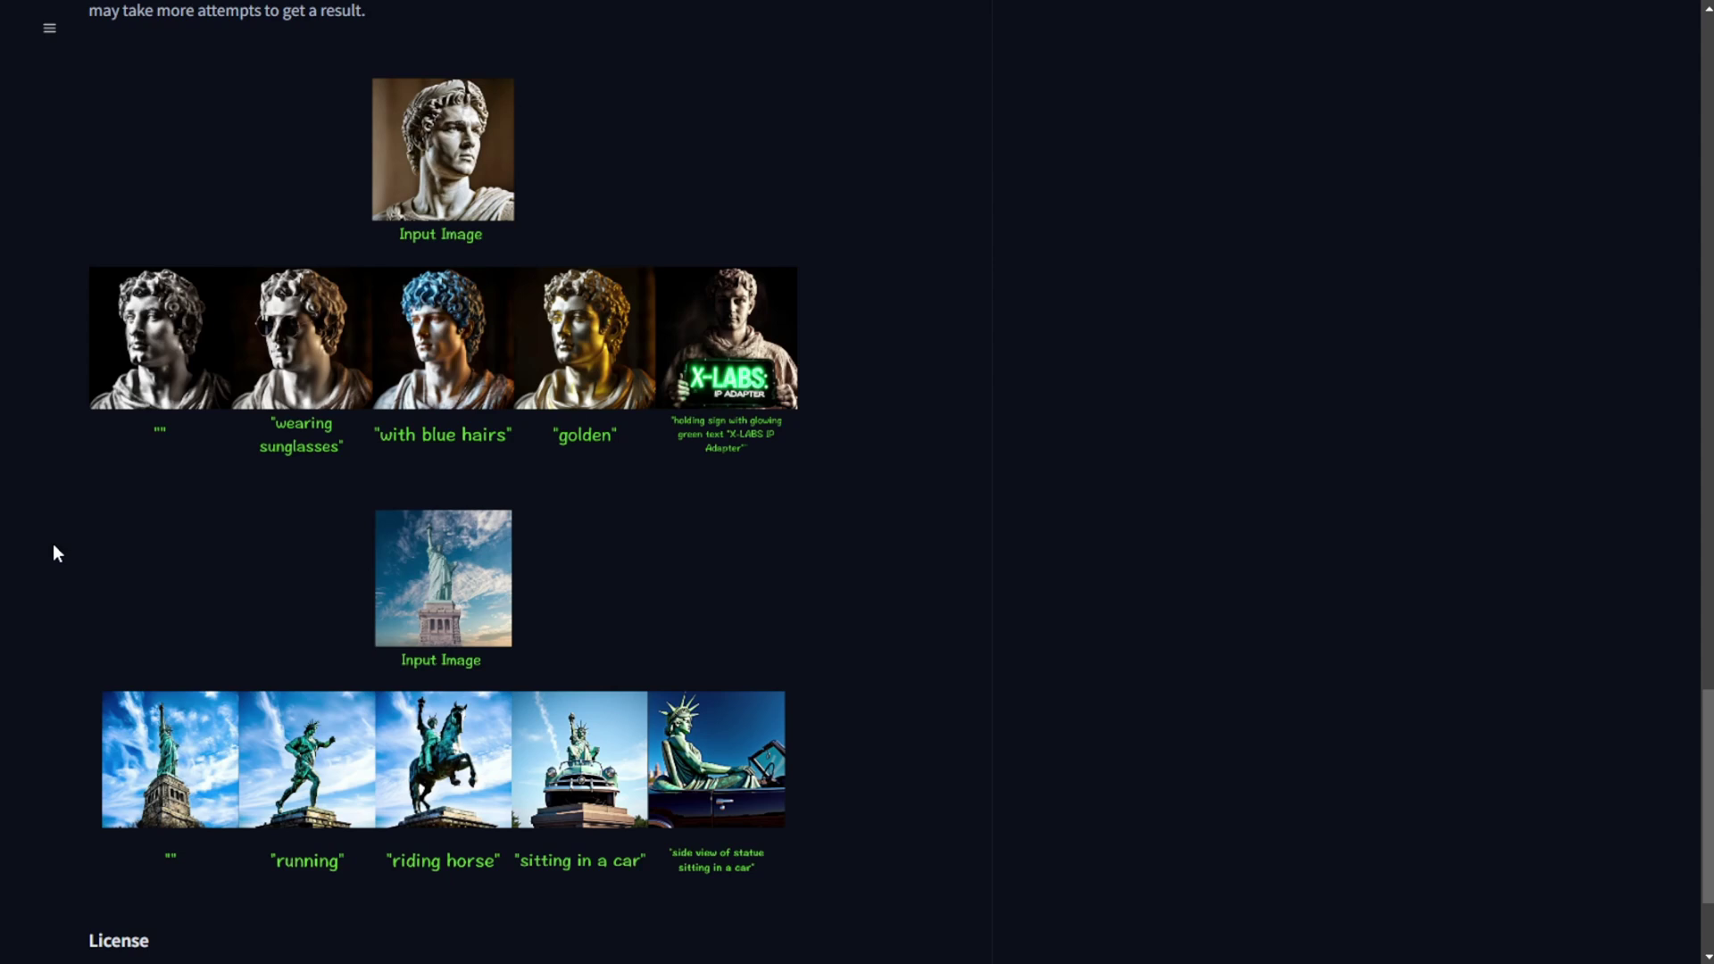
pyautogui.scroll(-2, 55, 562)
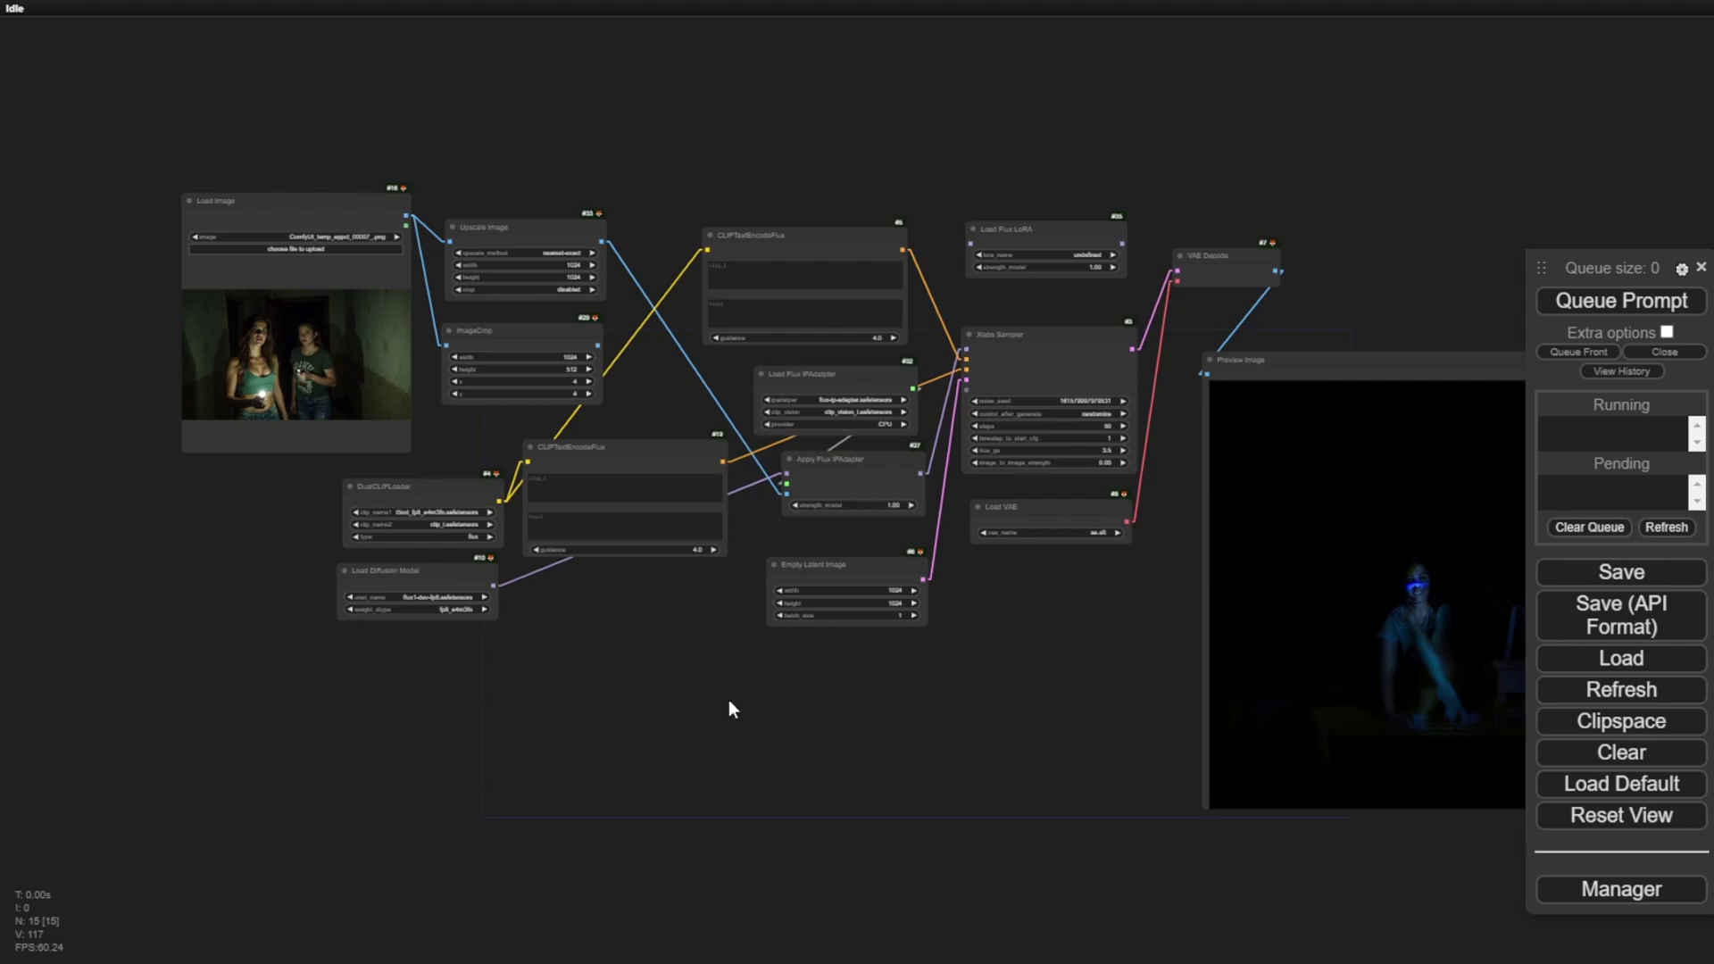
# - Recenter and zoom the workflow canvas to work on the Load Image reference
pyautogui.moveTo(729, 701); pyautogui.dragTo(609, 693)
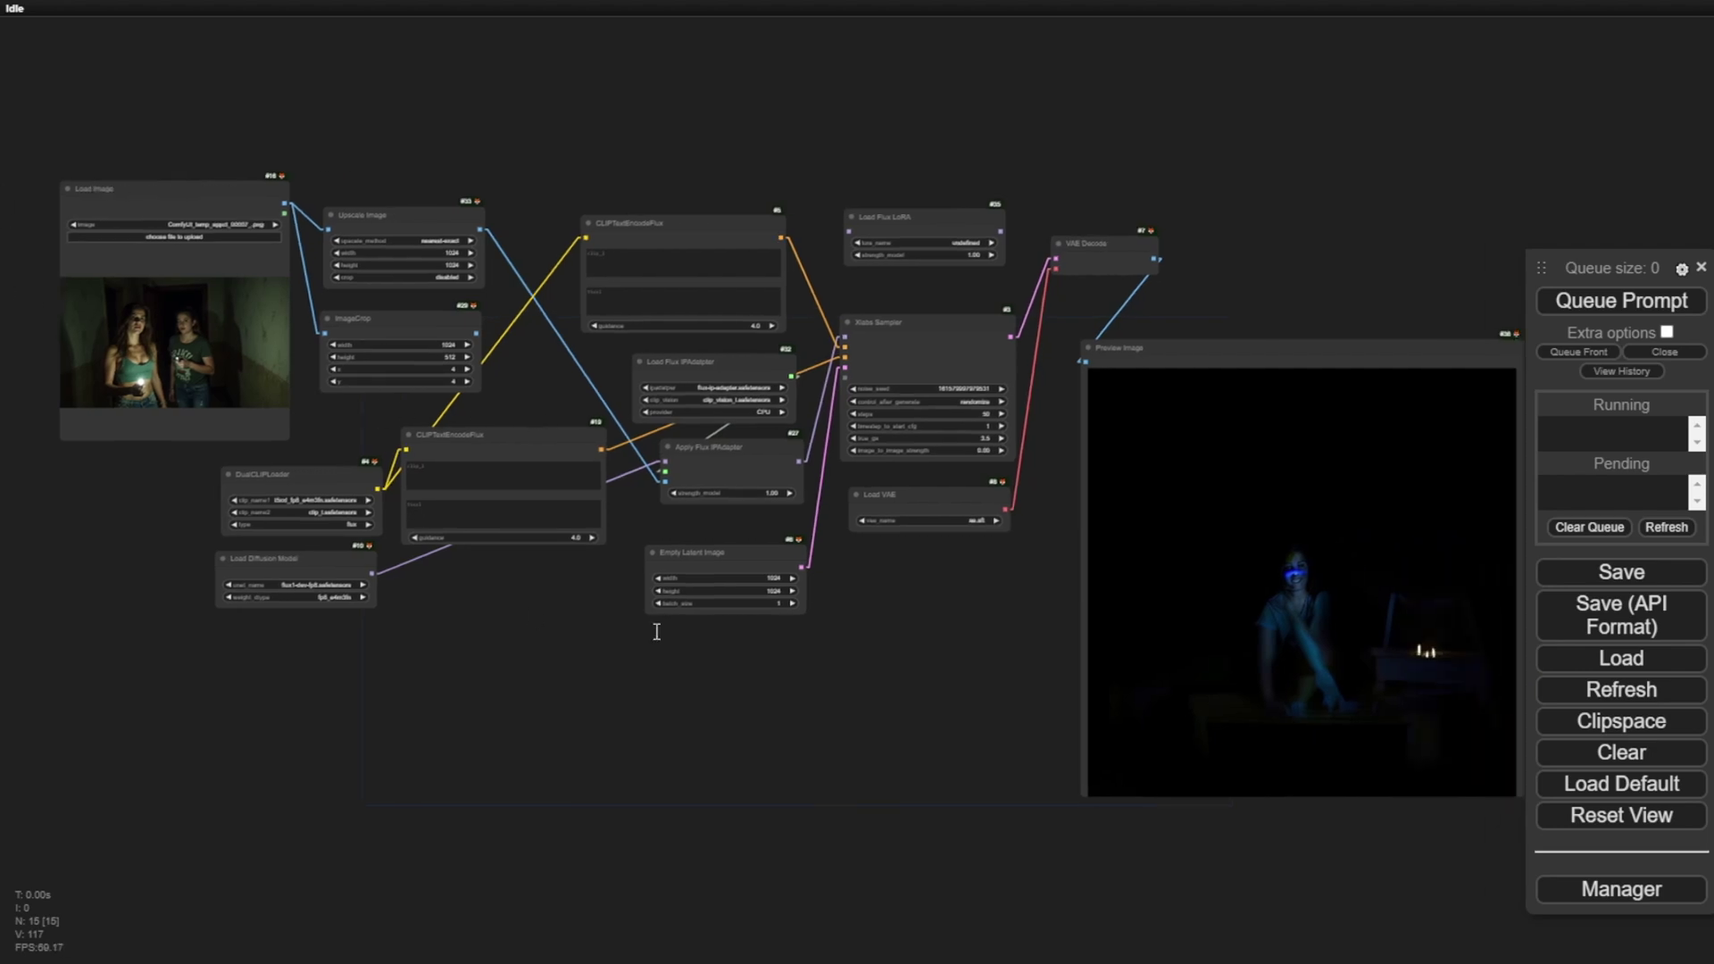
pyautogui.scroll(5, 553, 447)
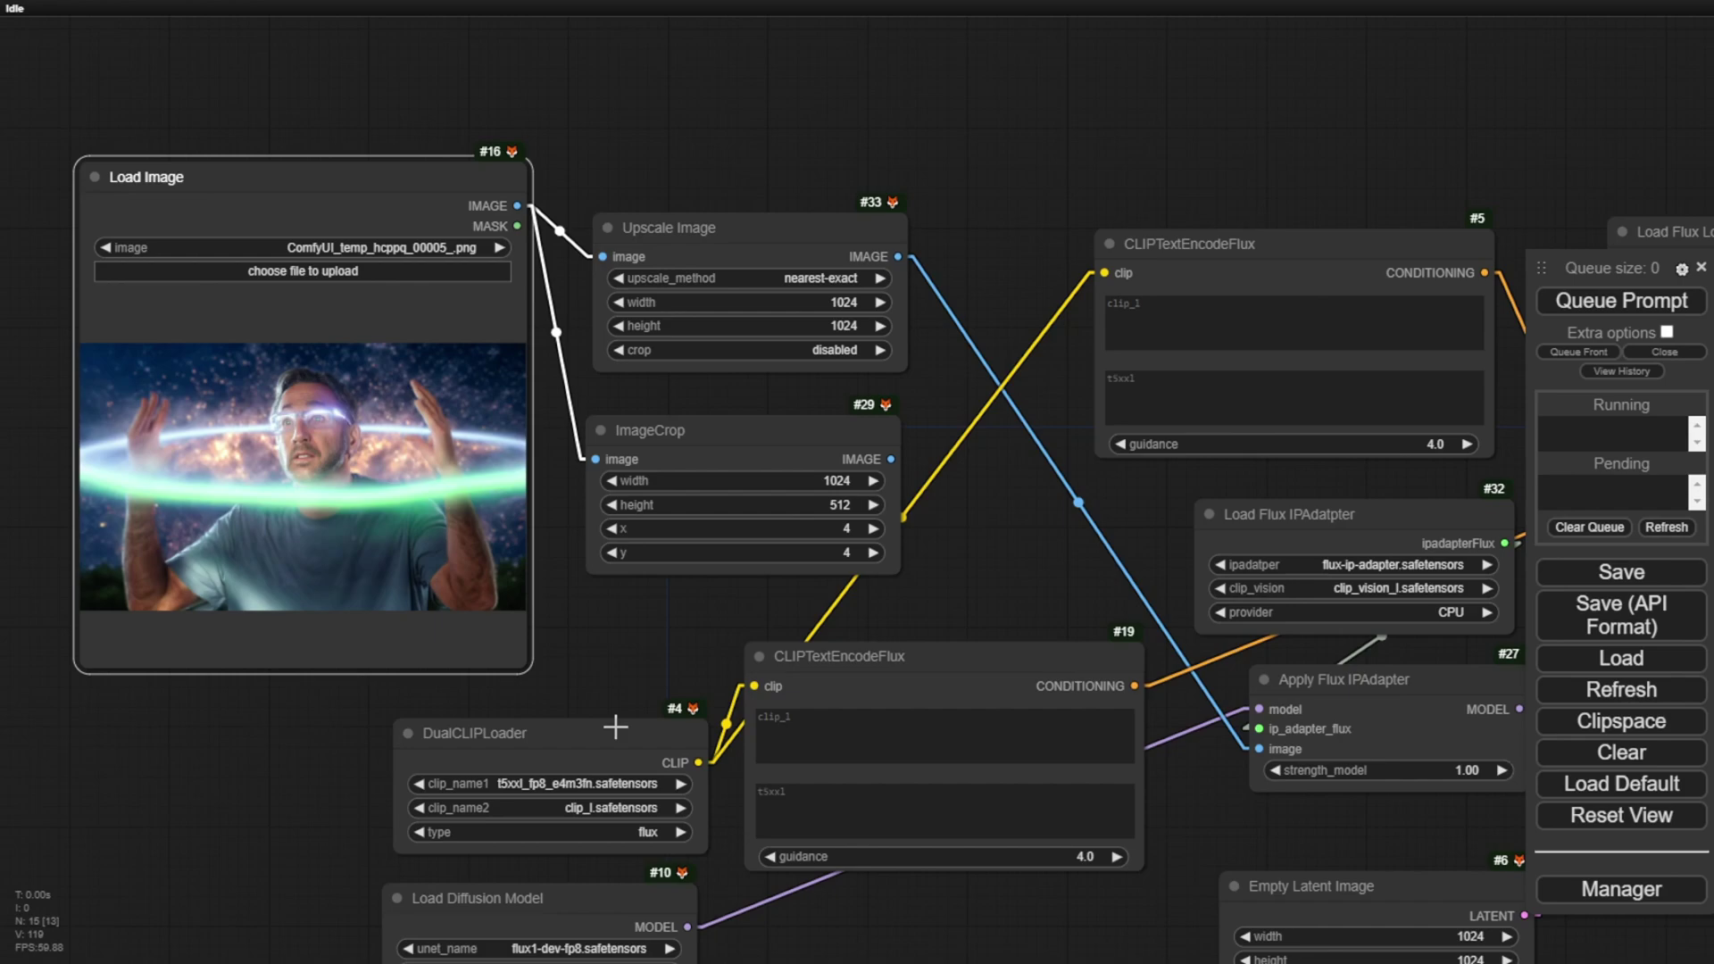
pyautogui.scroll(-3, 599, 721)
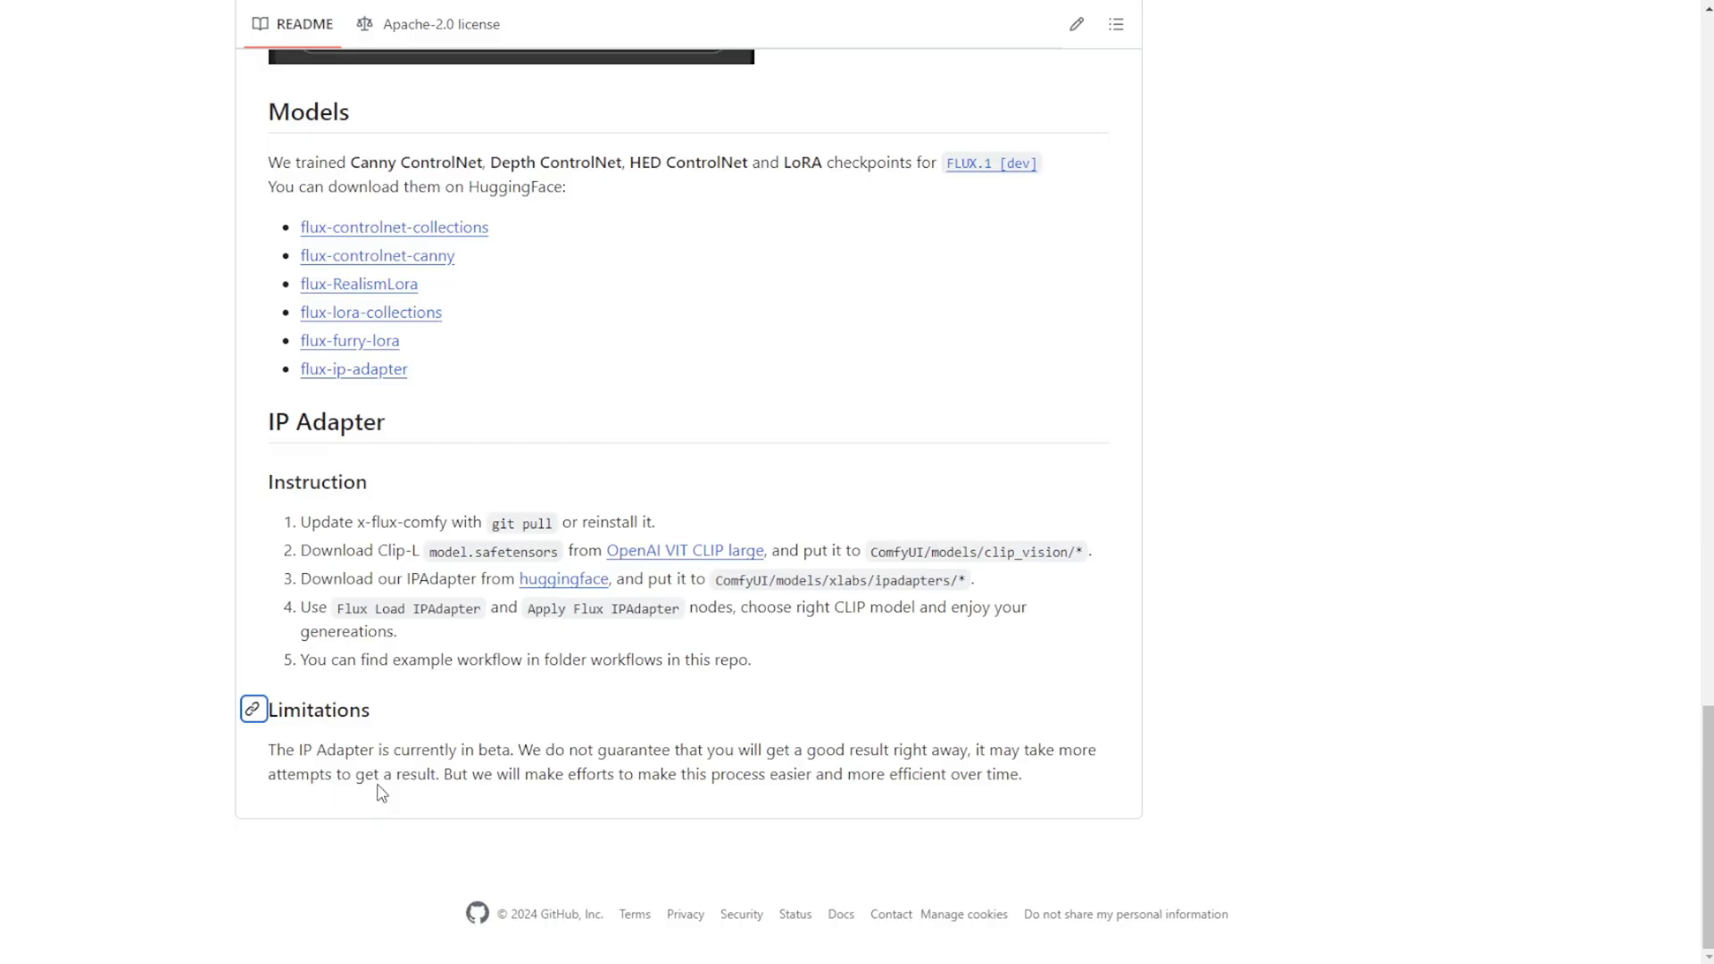